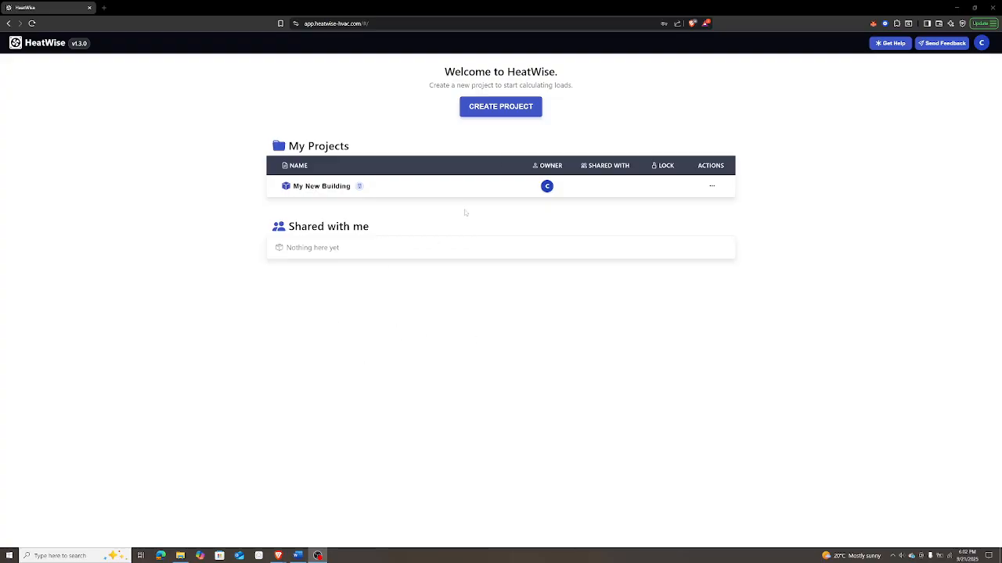
- Create a residential house project named "My House" and start it
left_click(500, 110)
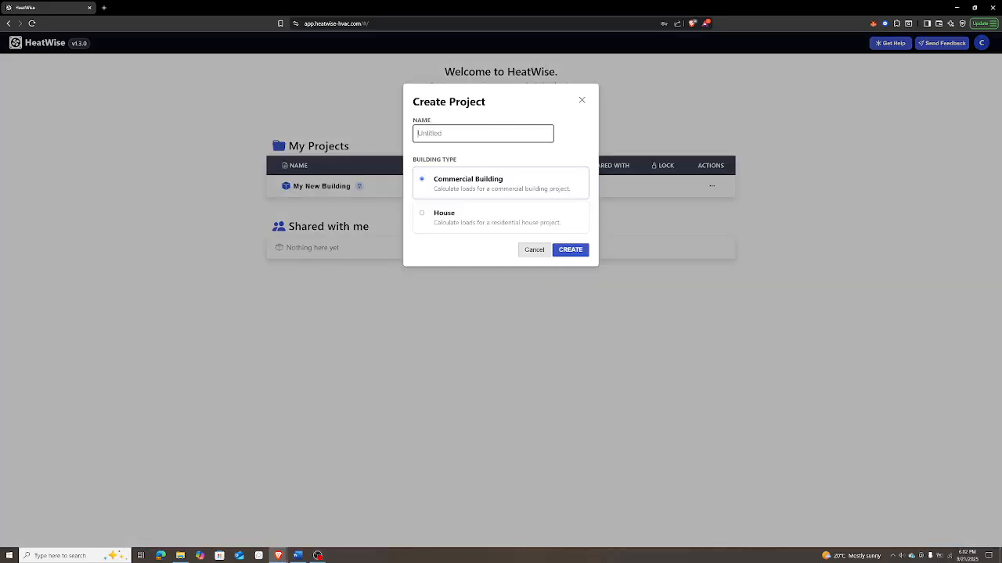
type("My House")
left_click(441, 218)
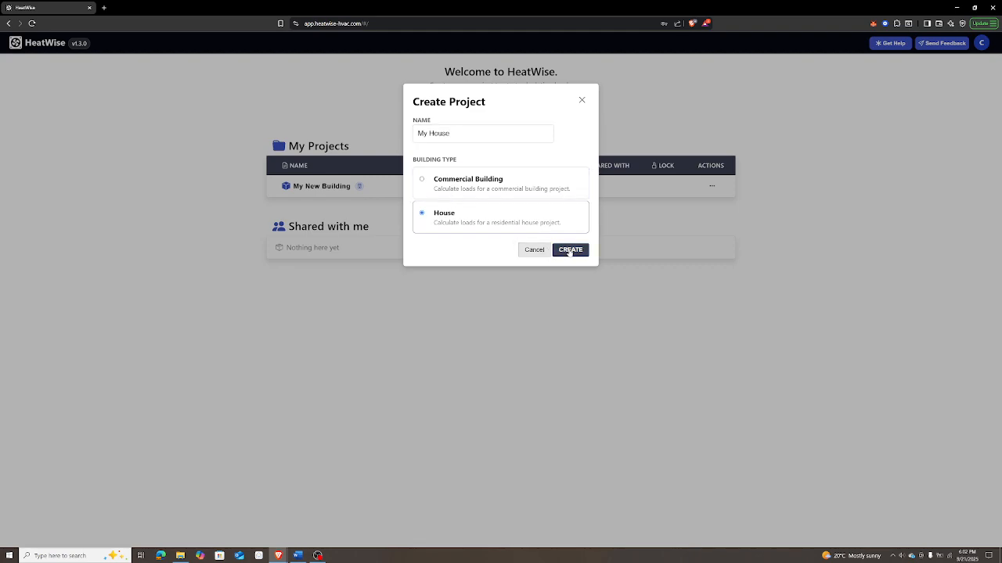
left_click(569, 250)
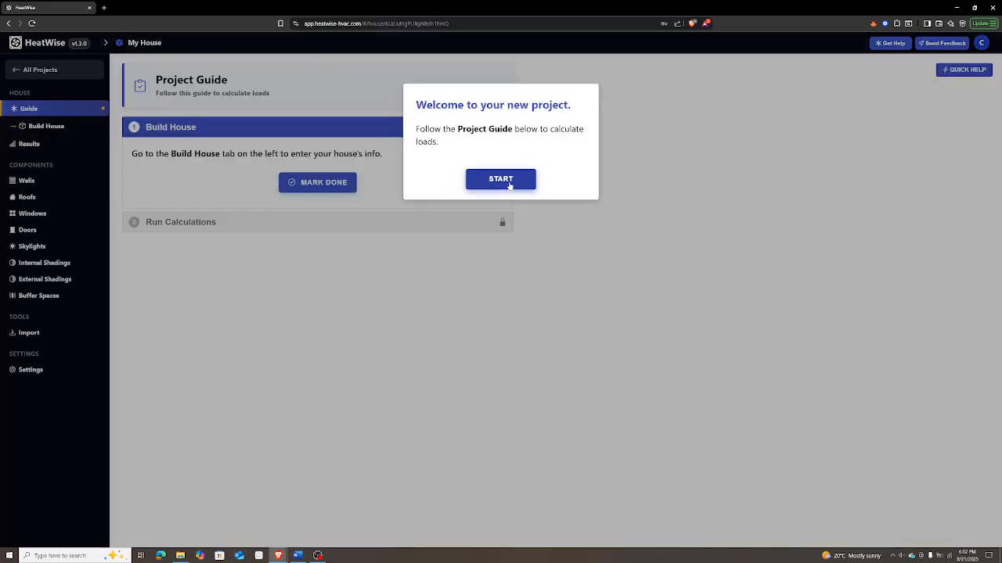
left_click(504, 179)
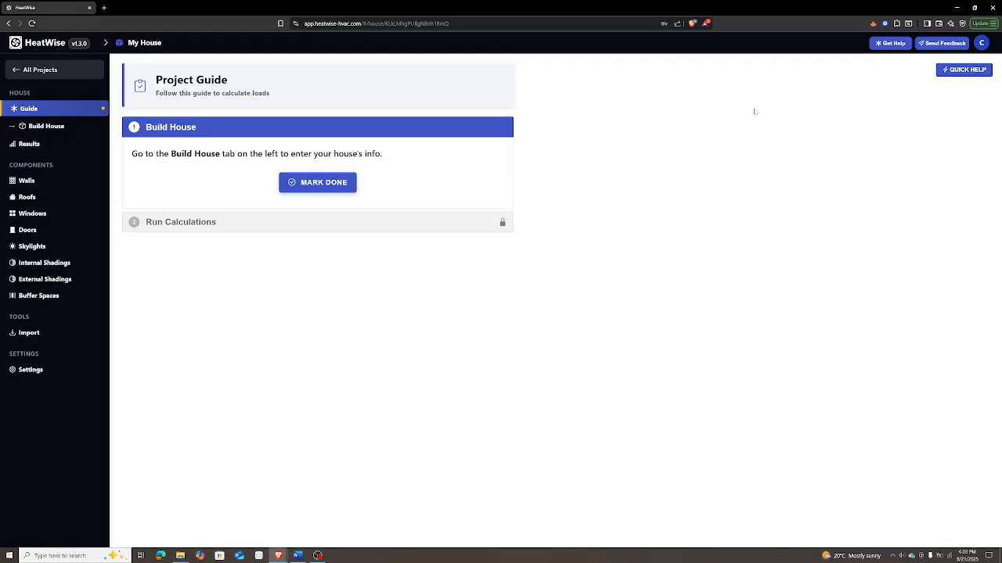
- Look at the account profile options, the feedback form and the help request form, and close each without submitting anything
left_click(980, 43)
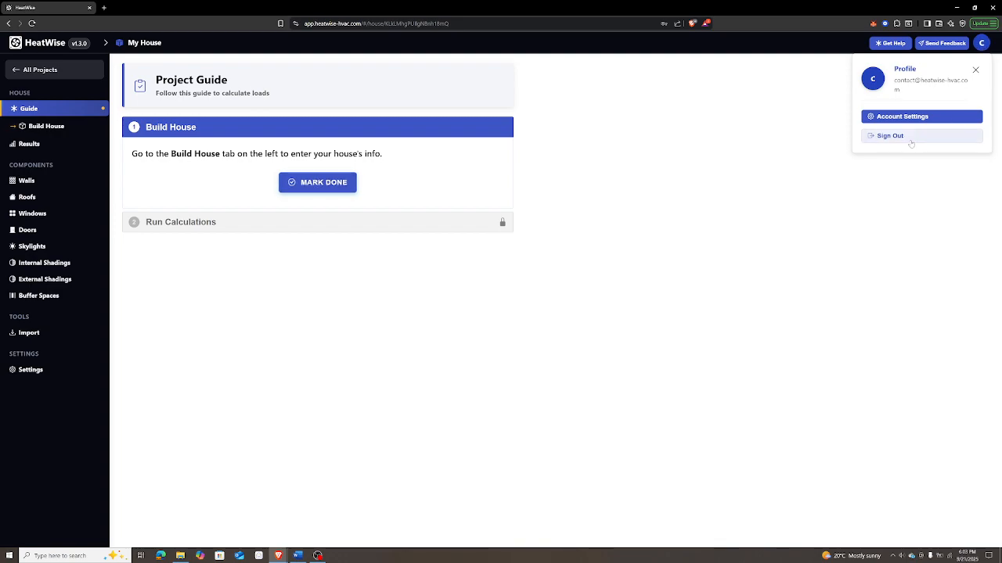
left_click(942, 44)
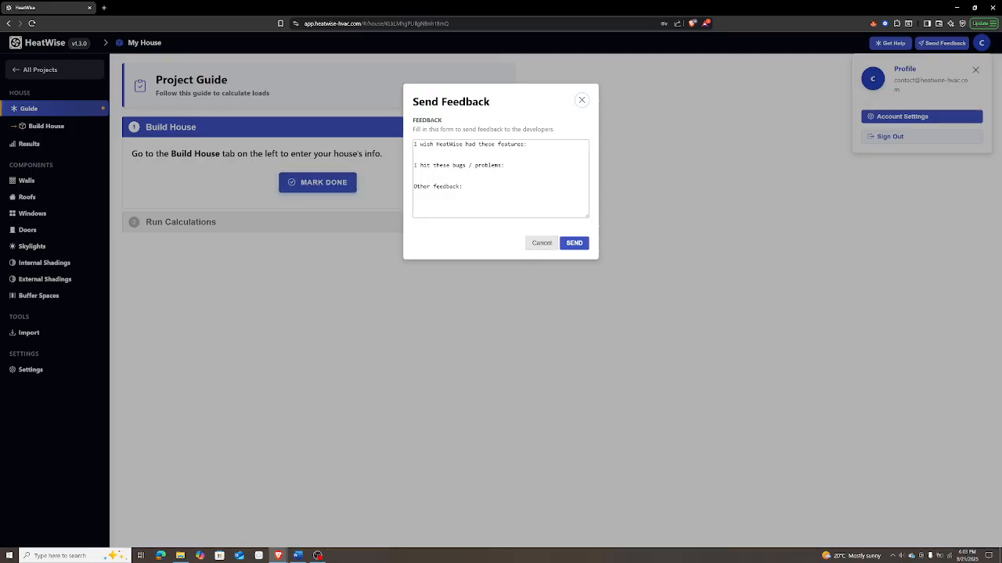
left_click(540, 244)
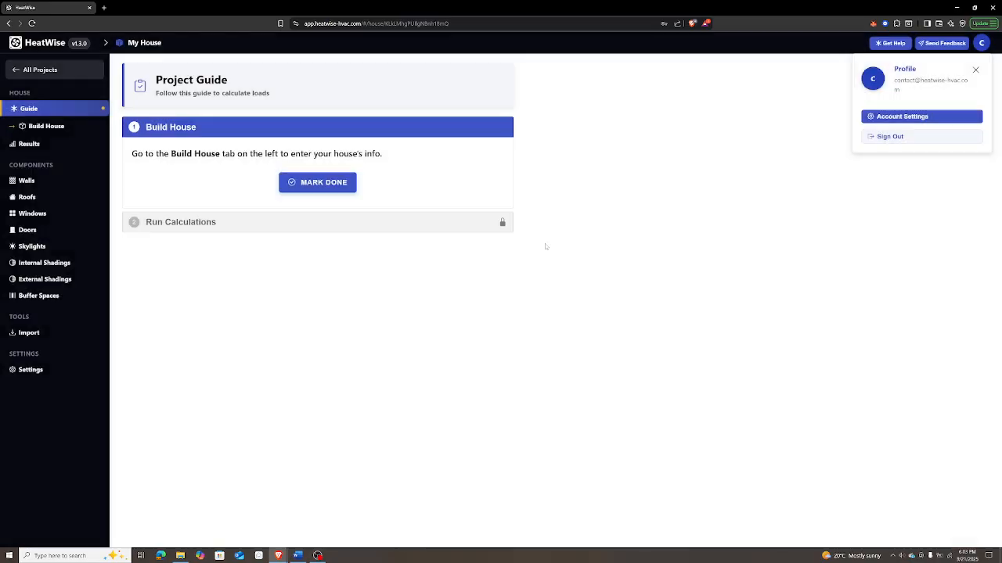
left_click(974, 70)
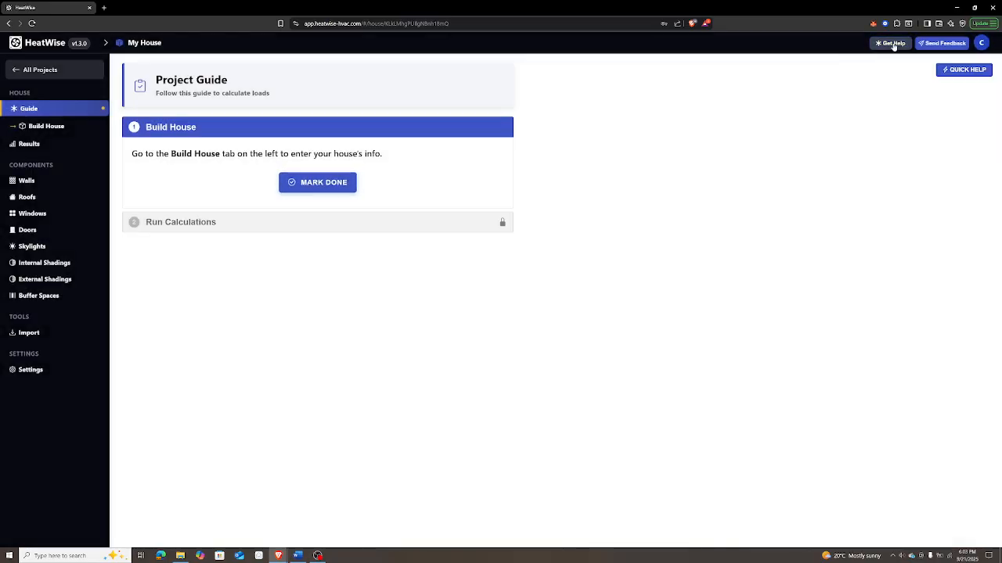
left_click(893, 43)
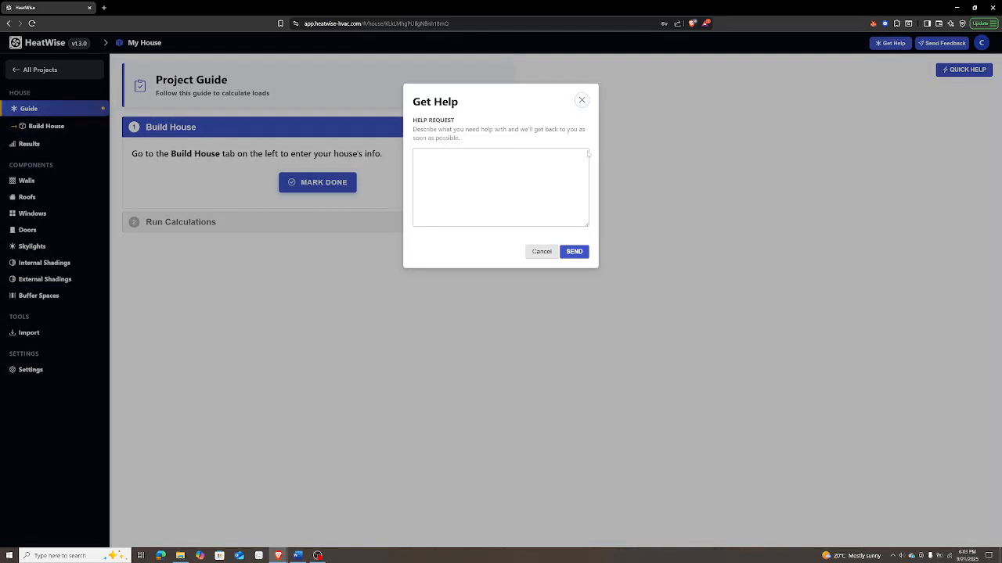
left_click(487, 180)
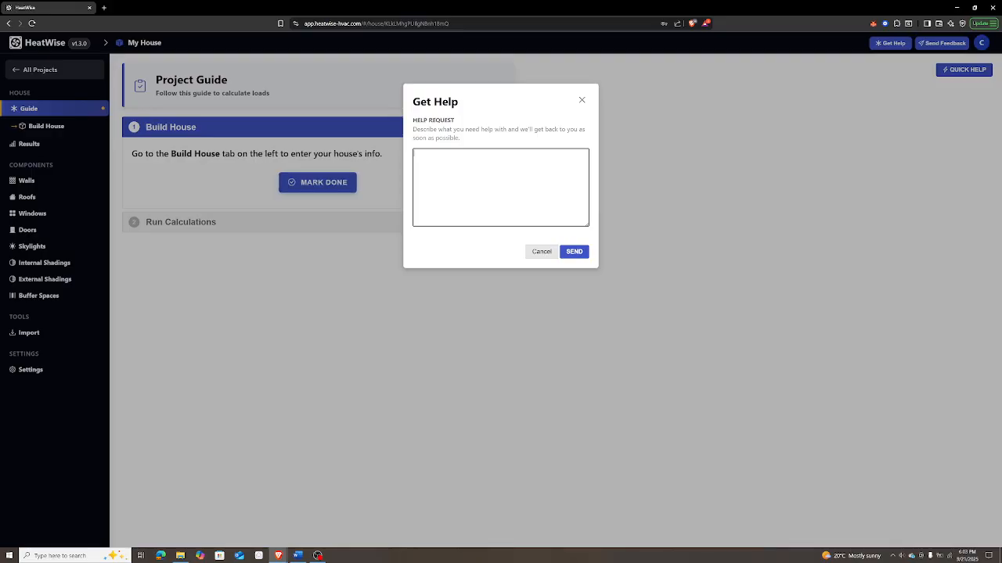
left_click(542, 252)
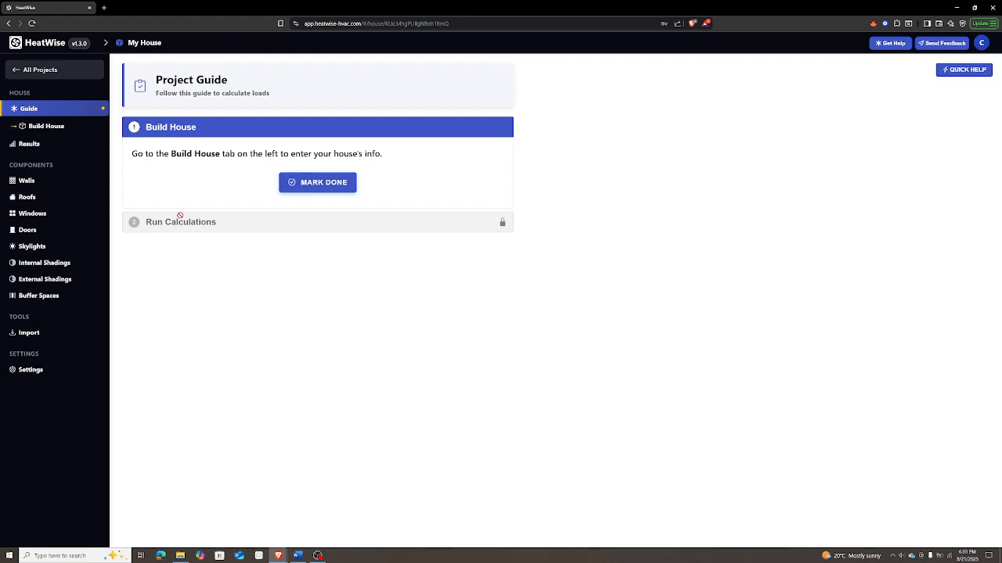
- Return to the list of all projects, reopen My House and review its general project settings
left_click(38, 71)
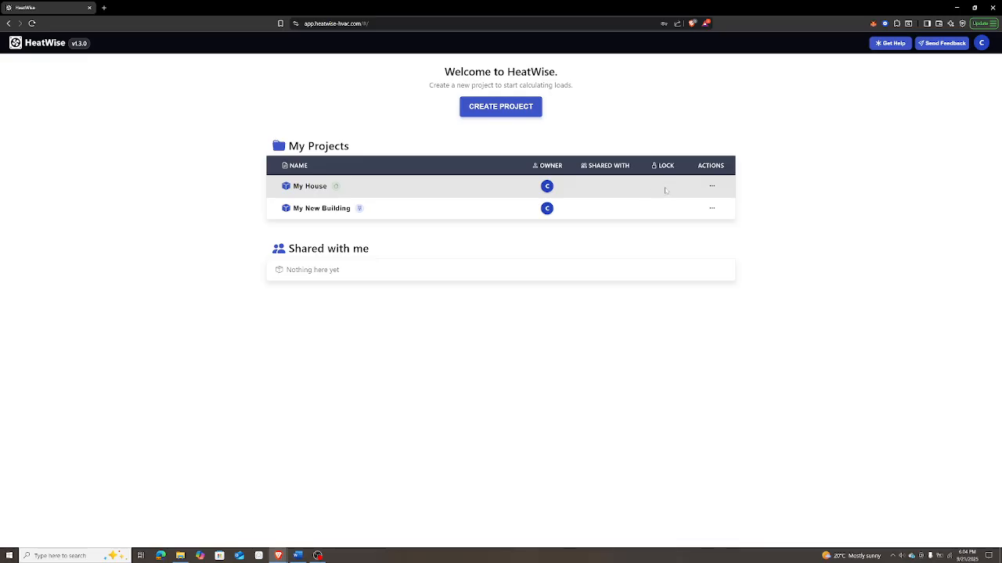
left_click(308, 186)
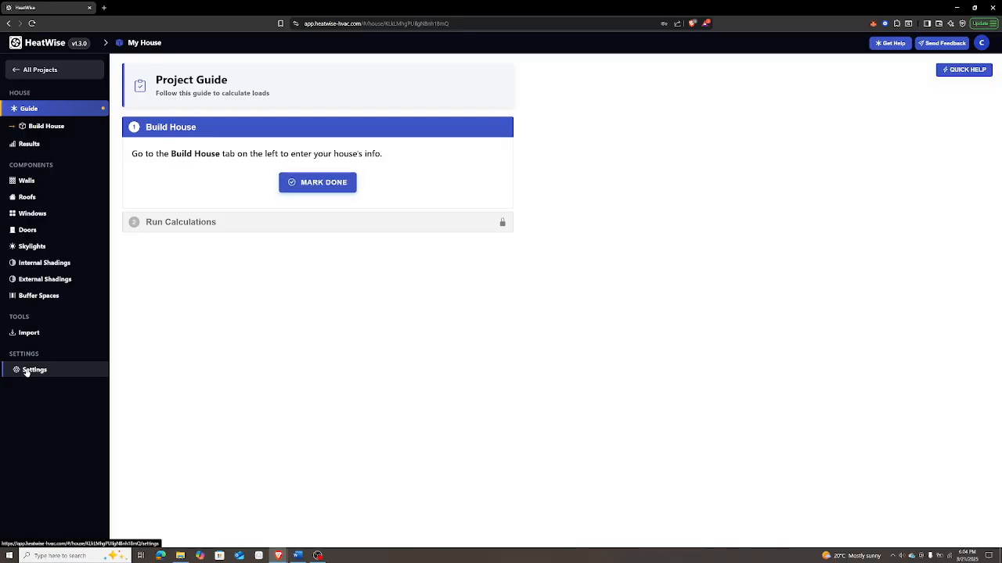
left_click(28, 371)
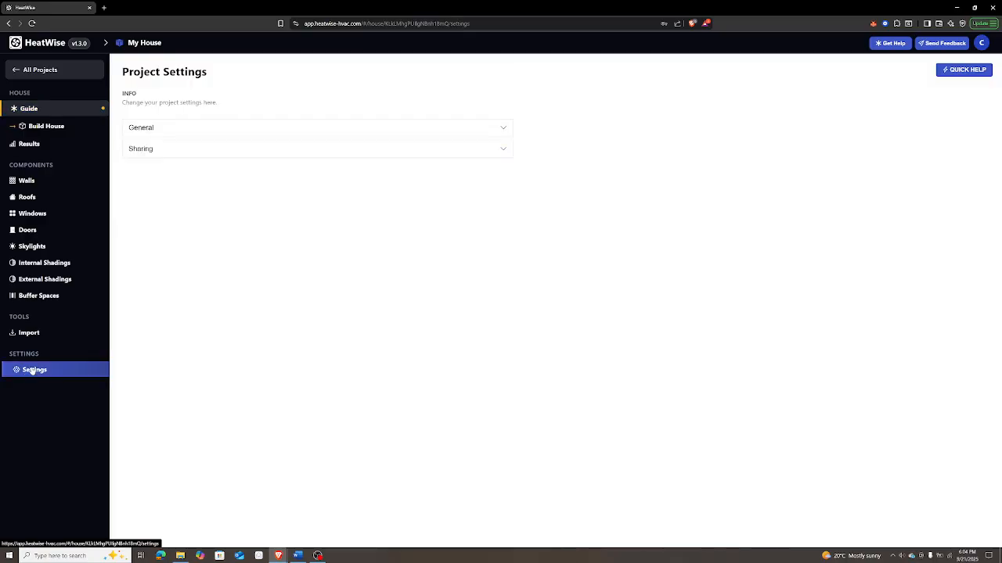
left_click(209, 134)
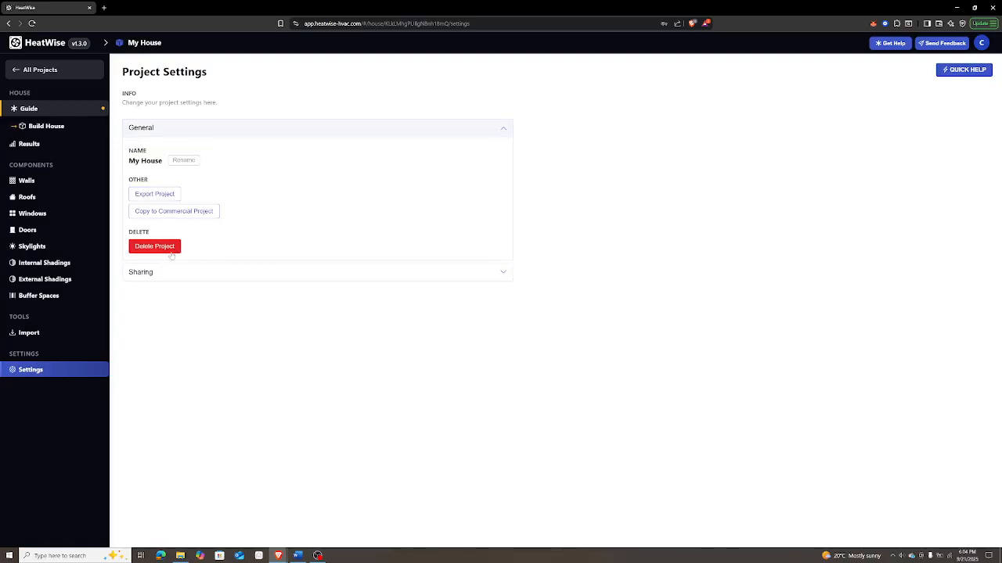
left_click(179, 128)
- Inspect the project's sharing settings and the form for adding a user by email, closing it without sharing
left_click(166, 149)
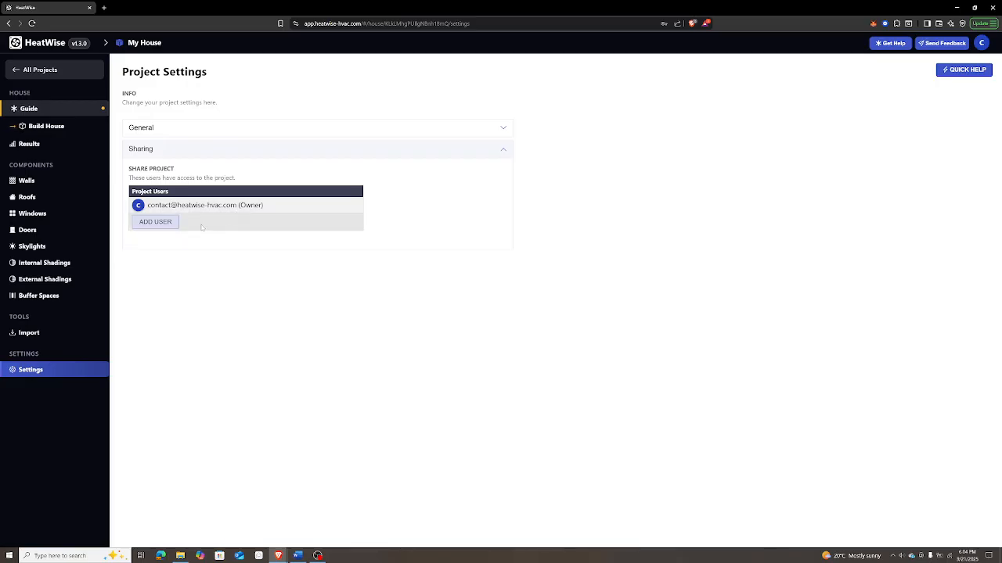
left_click(155, 222)
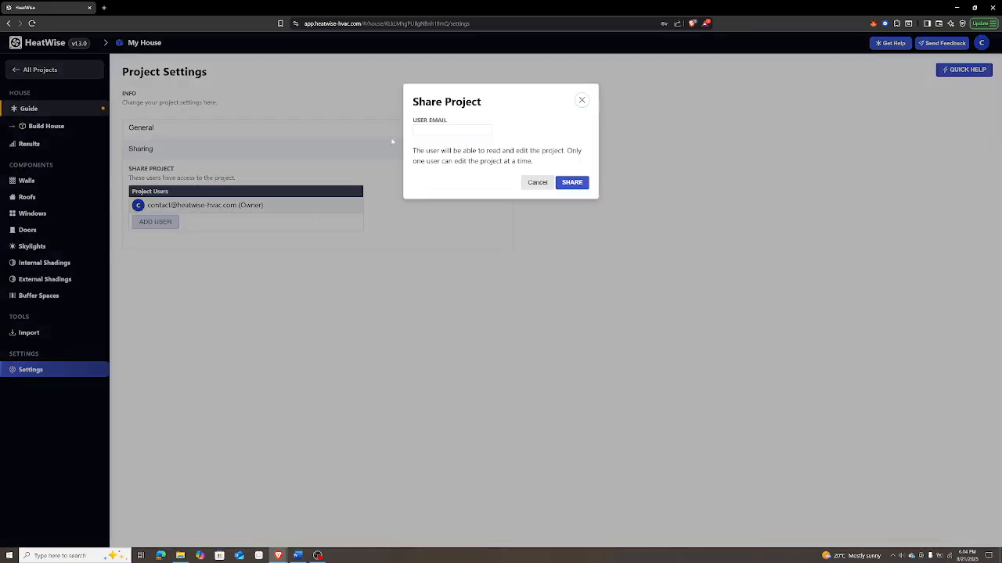
left_click(452, 131)
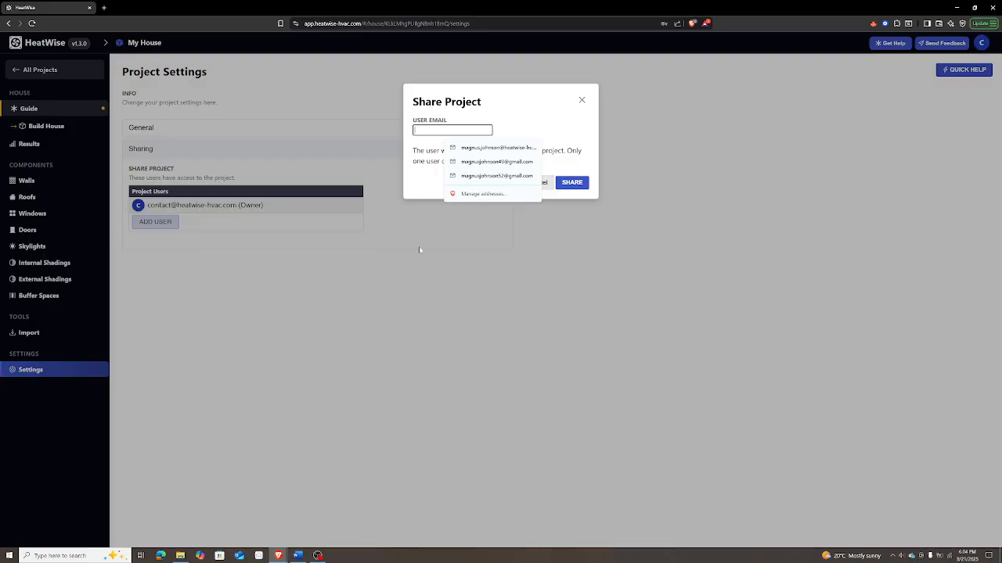
left_click(581, 100)
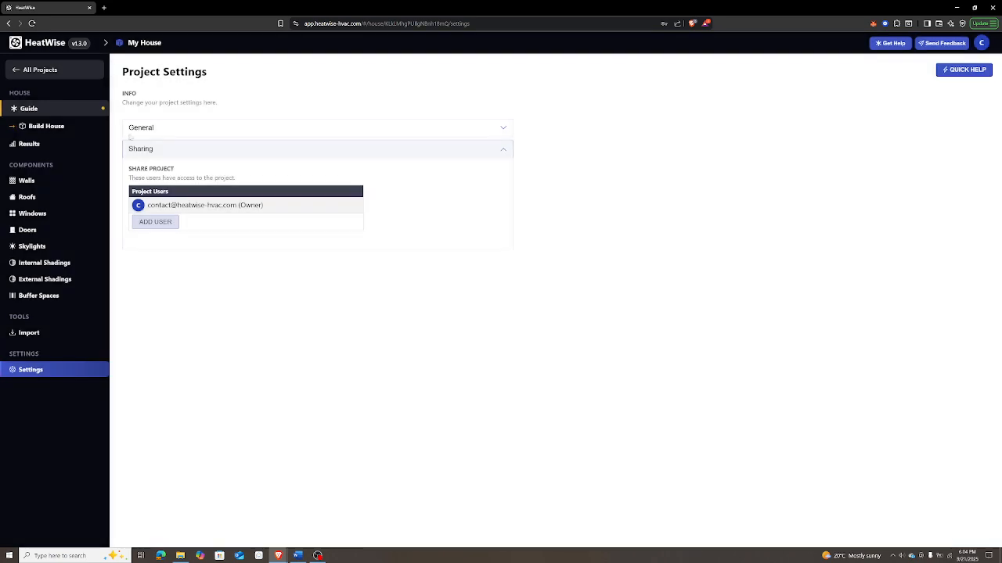
- Return to the project guide and read through its quick help
left_click(57, 107)
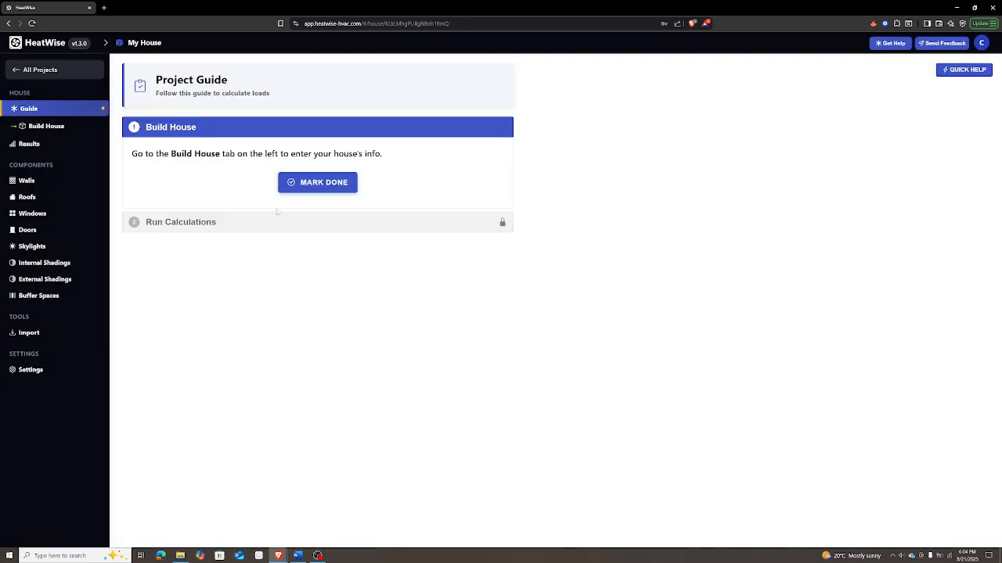
left_click(962, 72)
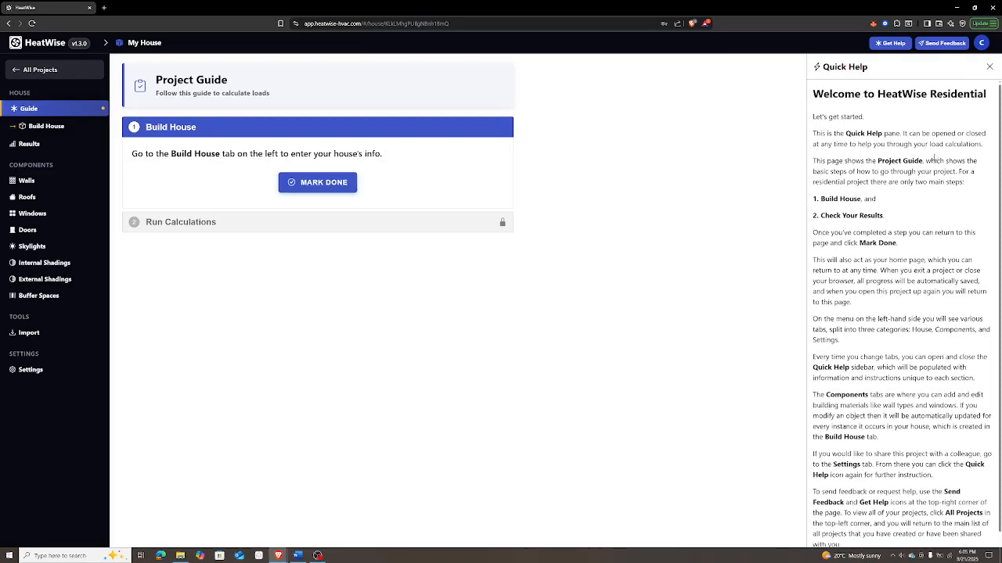
scroll(935, 158, "down", 1)
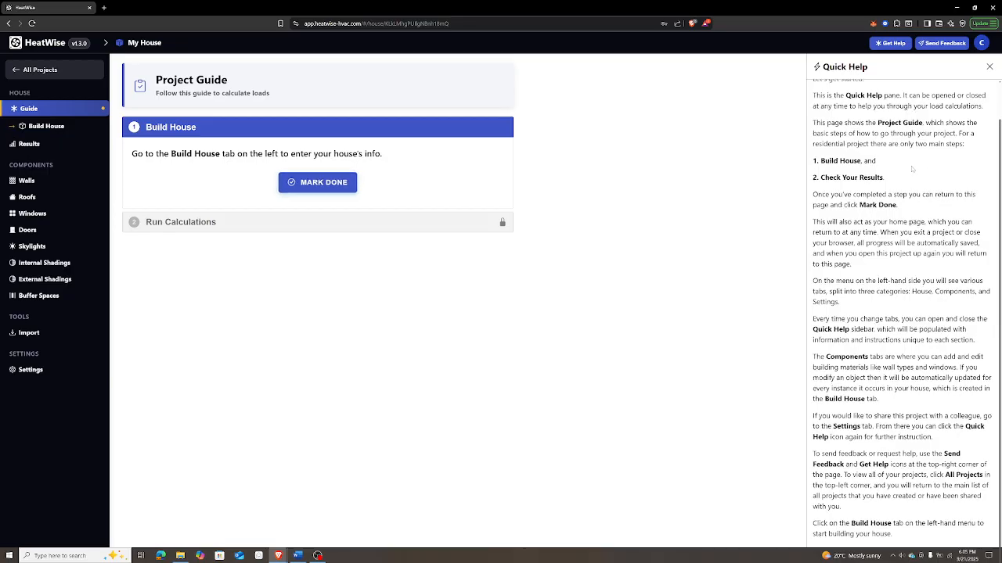
scroll(934, 157, "up", 1)
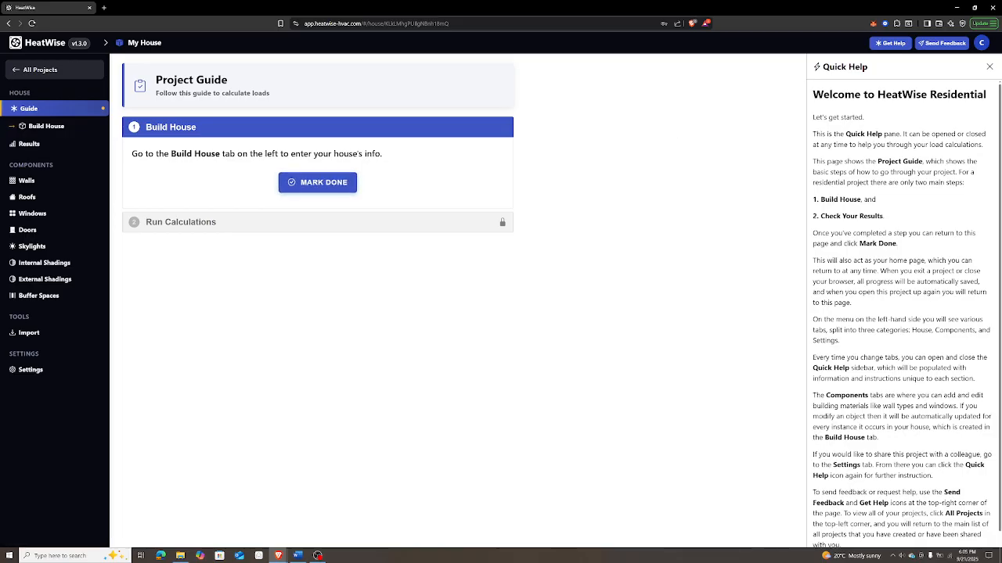
scroll(904, 313, "down", 1)
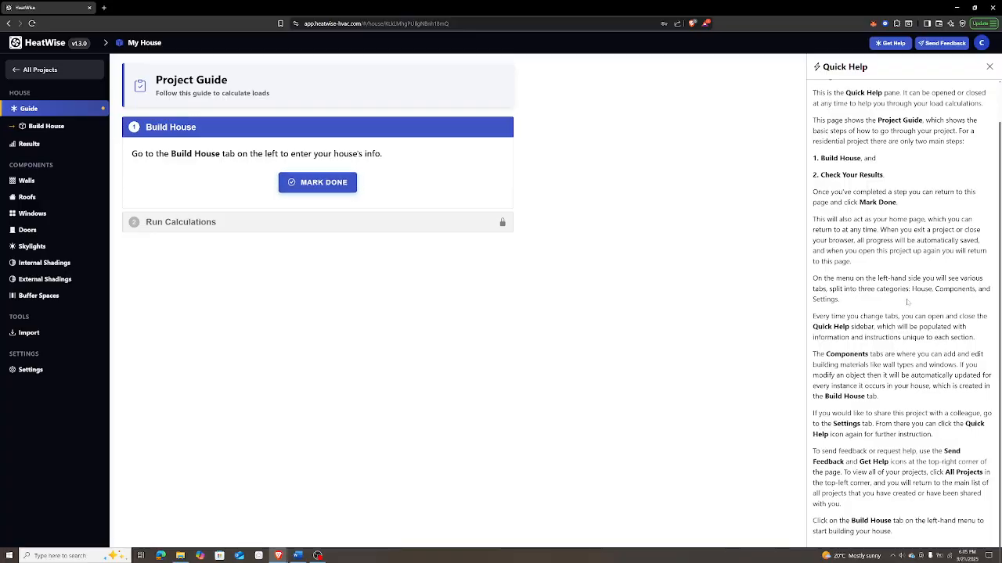
scroll(908, 302, "up", 1)
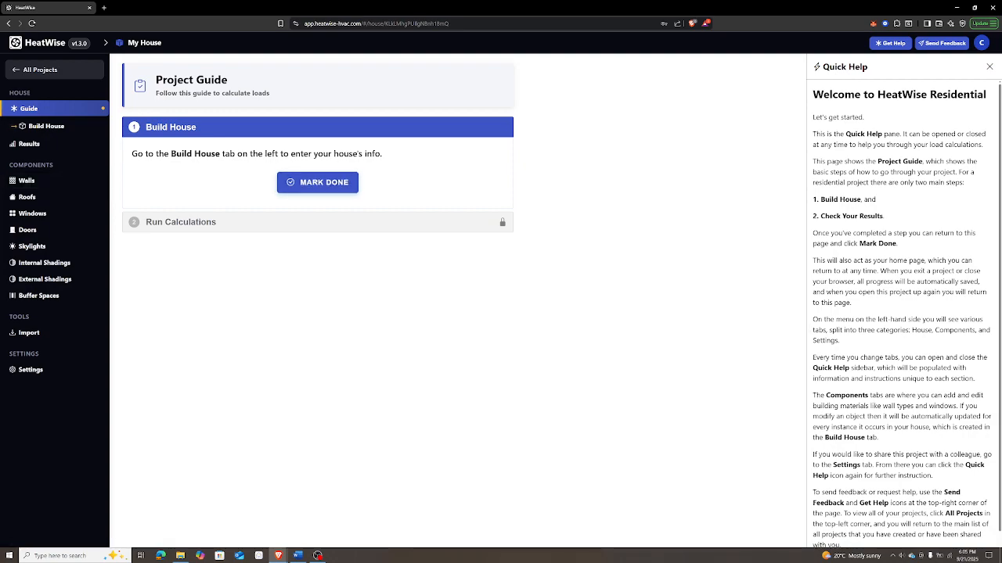
- View the quick help for the Walls components page and close it
left_click(27, 182)
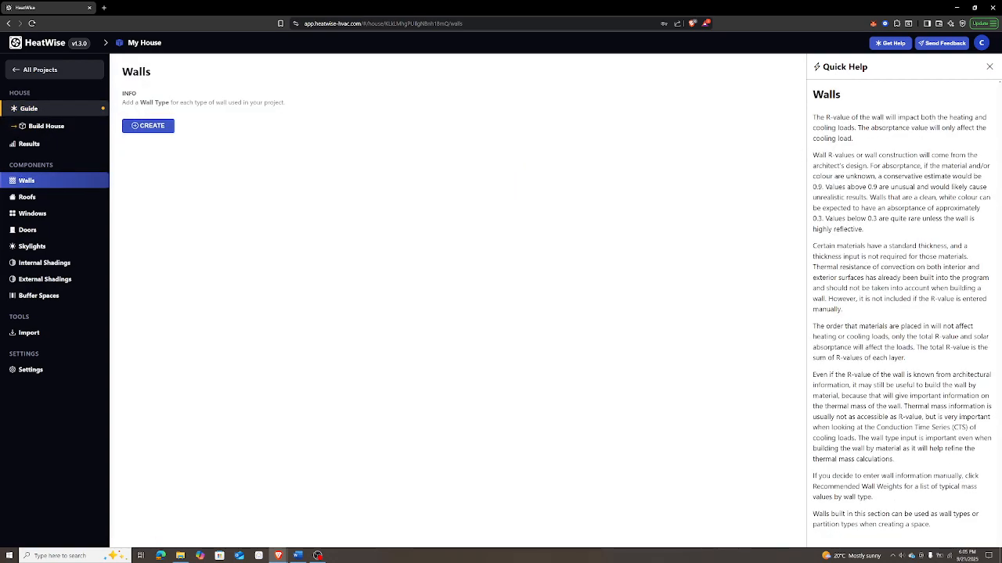
left_click(989, 67)
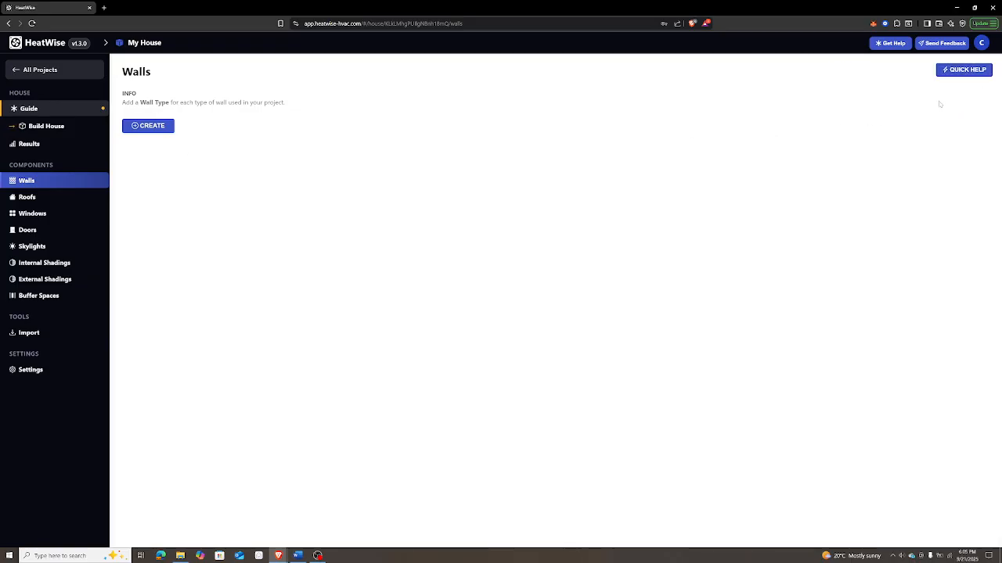
left_click(962, 75)
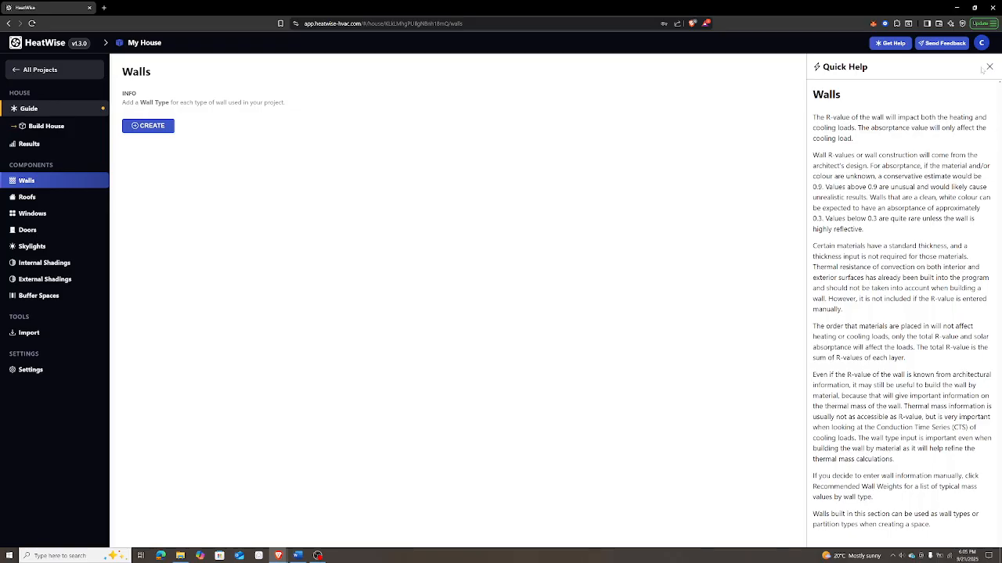
left_click(989, 67)
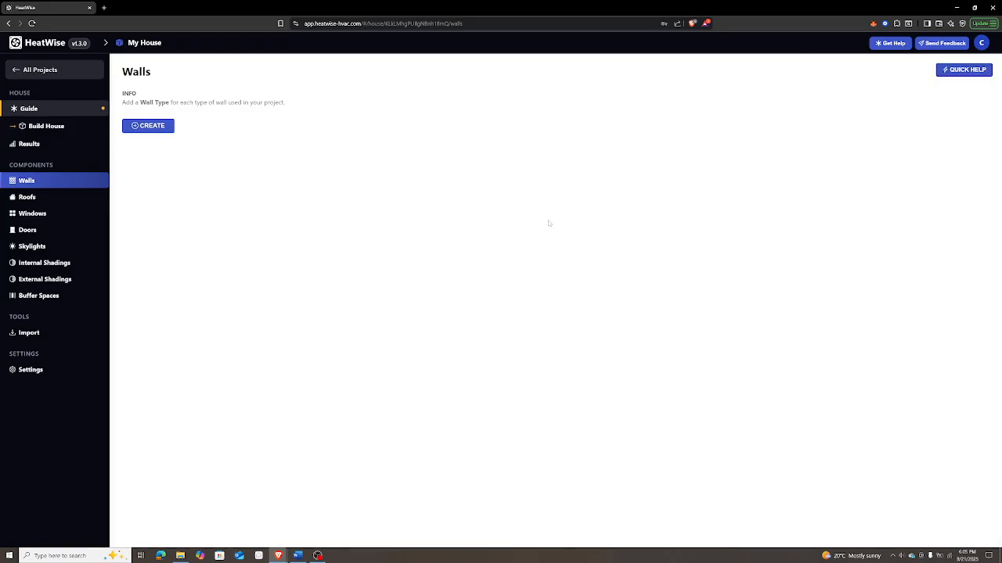
- Open the house-building page and change the project location to Atlanta, Georgia, United States
left_click(26, 108)
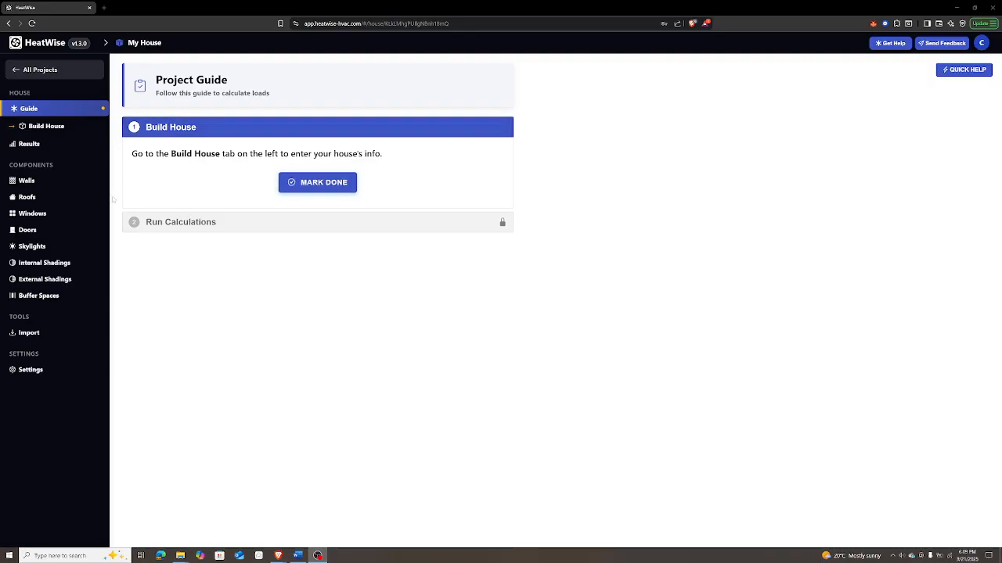
left_click(28, 127)
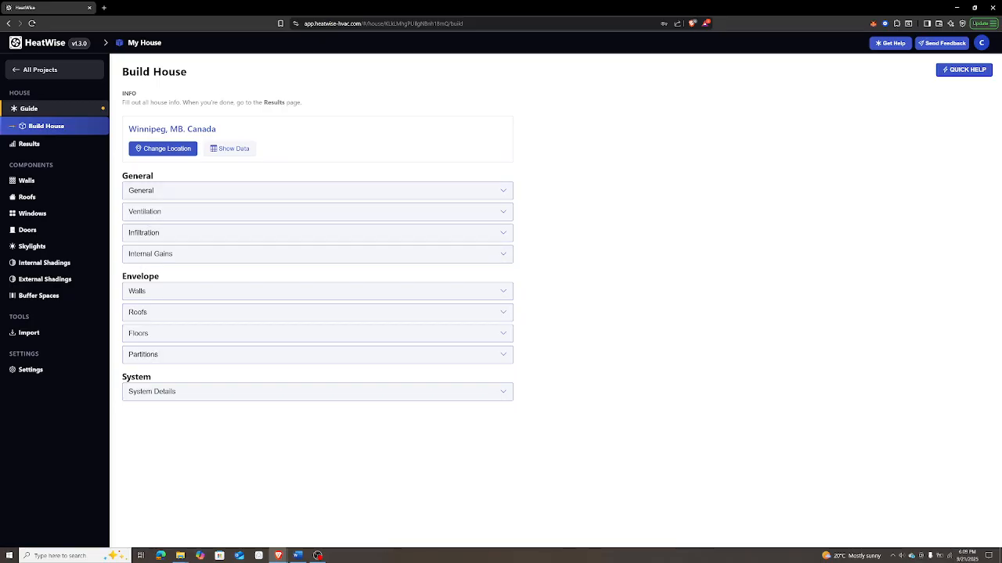
left_click(162, 149)
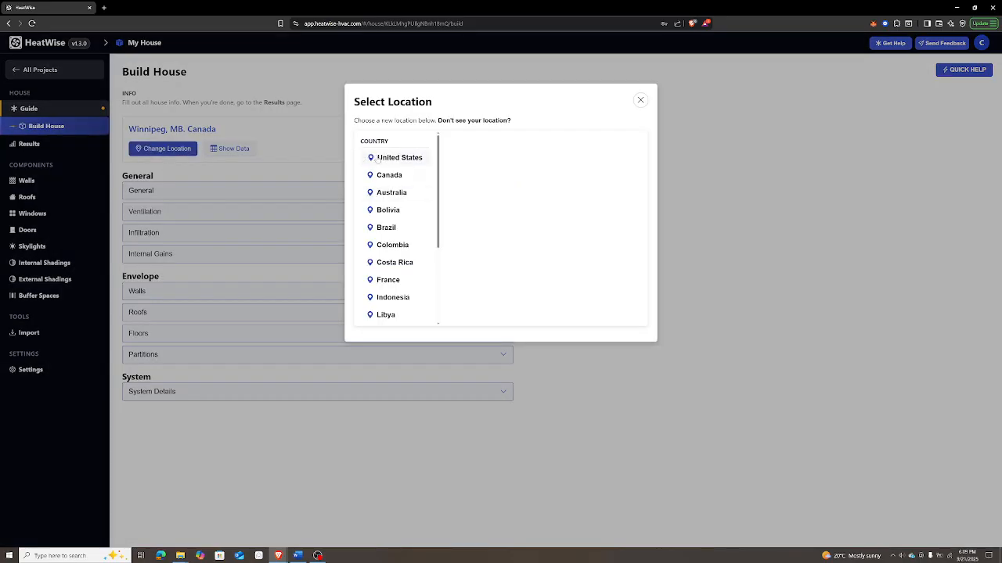
left_click(413, 157)
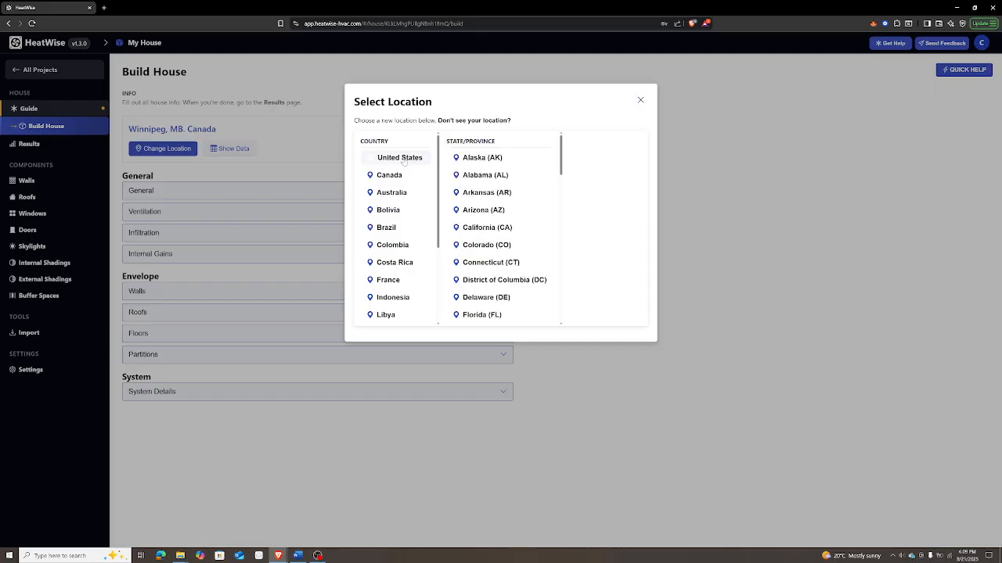
scroll(520, 231, "down", 2)
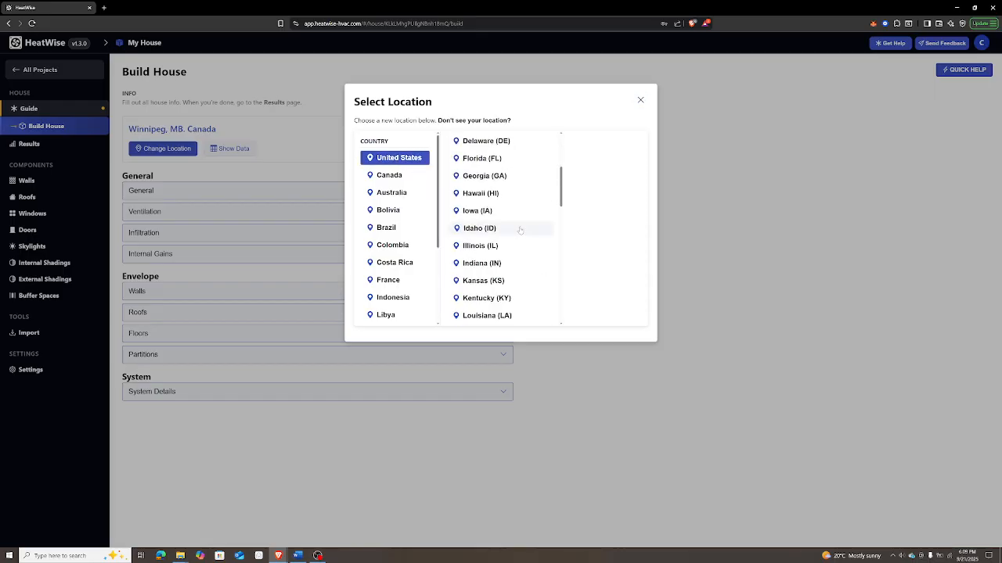
scroll(519, 229, "up", 1)
left_click(495, 217)
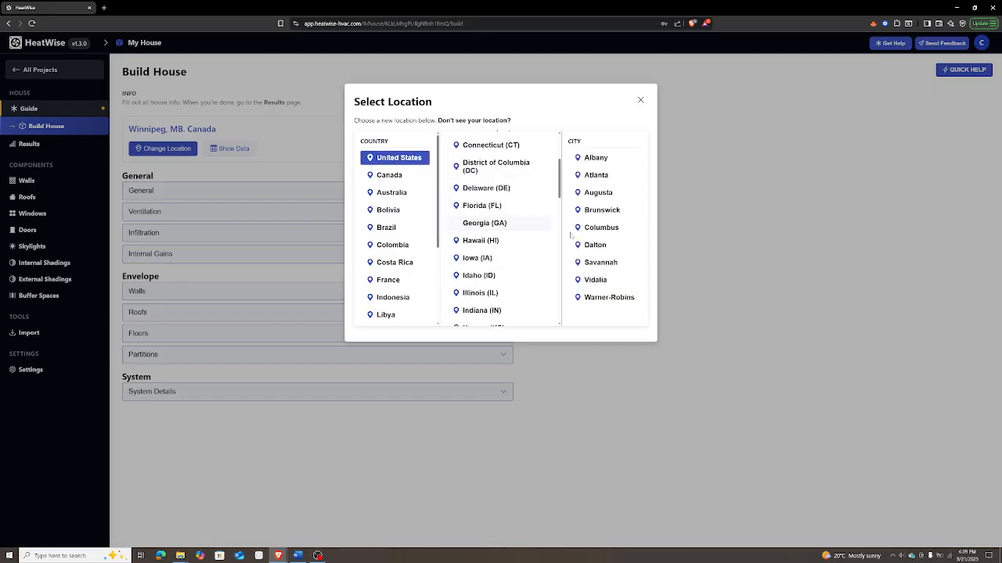
left_click(597, 175)
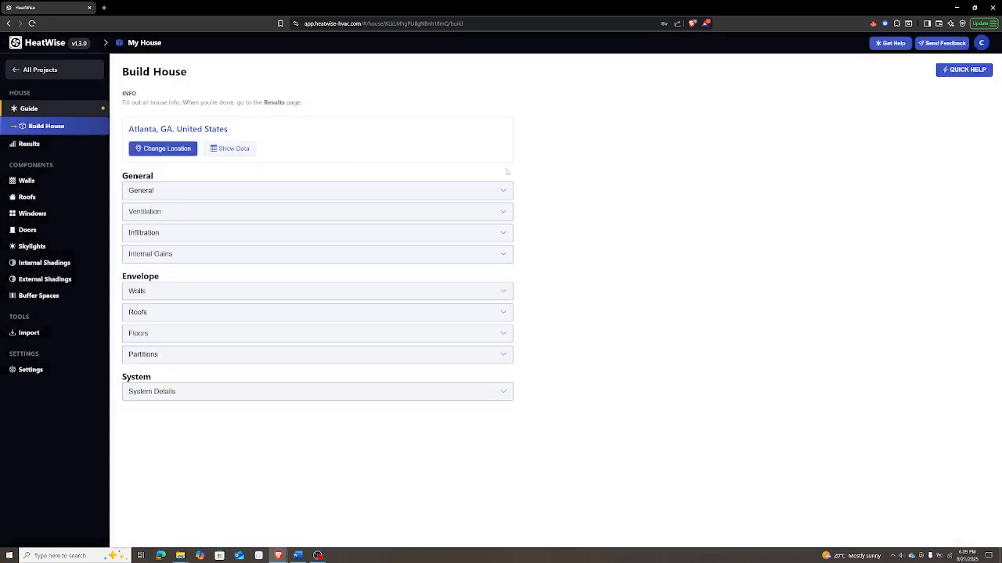
- Inspect the form for requesting missing locations and the list of available countries, closing both without changing anything
left_click(157, 149)
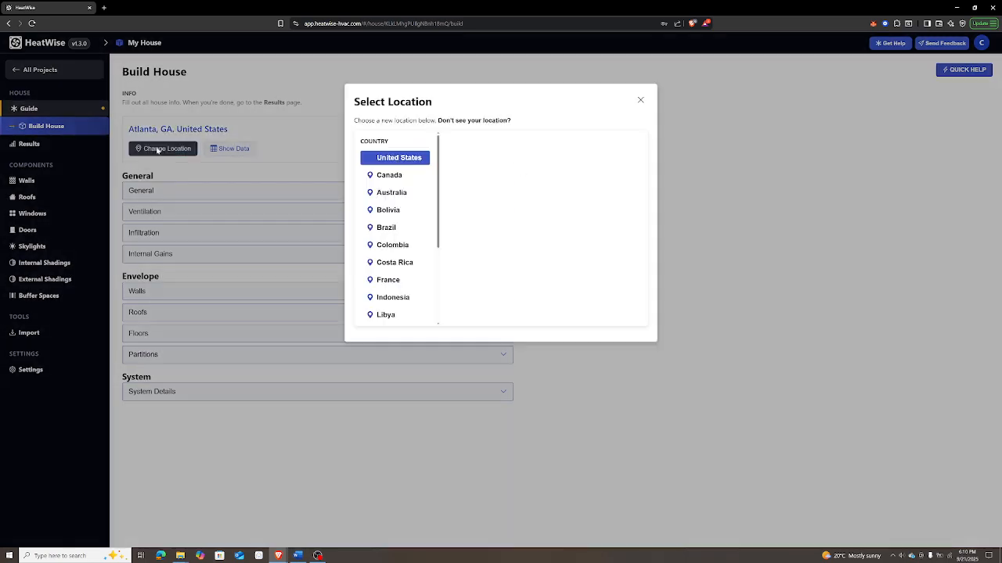
left_click(472, 122)
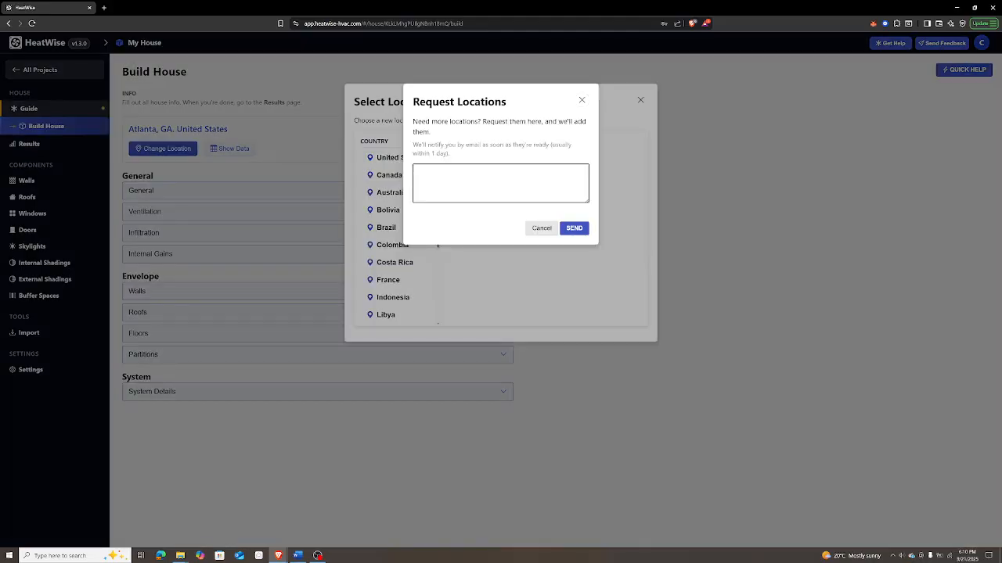
left_click(537, 233)
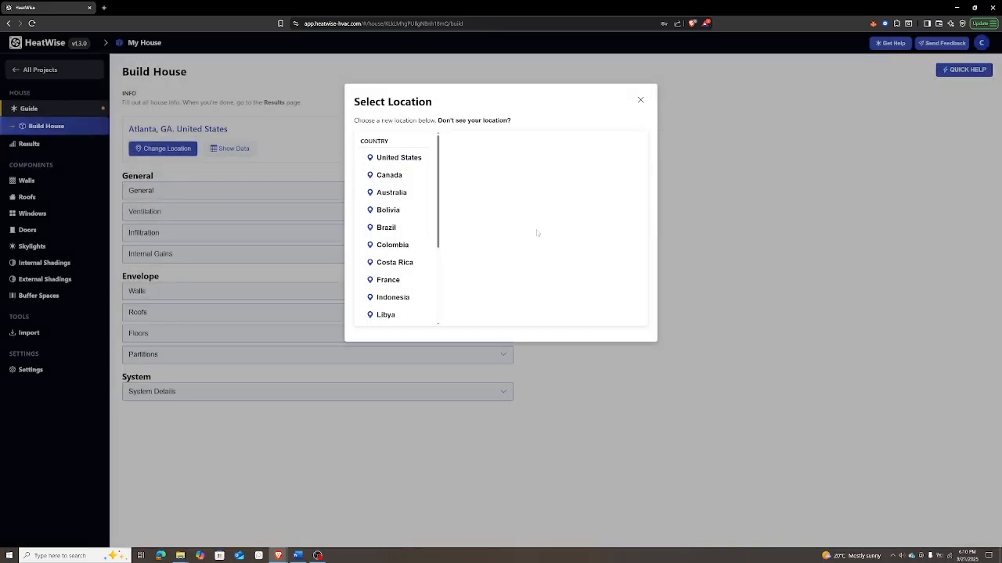
scroll(401, 205, "down", 1)
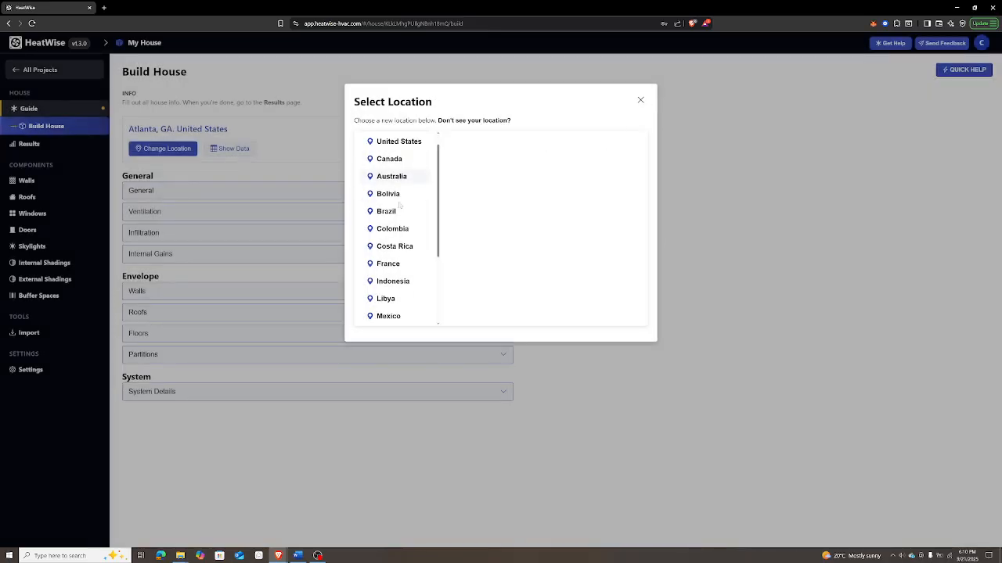
scroll(401, 205, "down", 3)
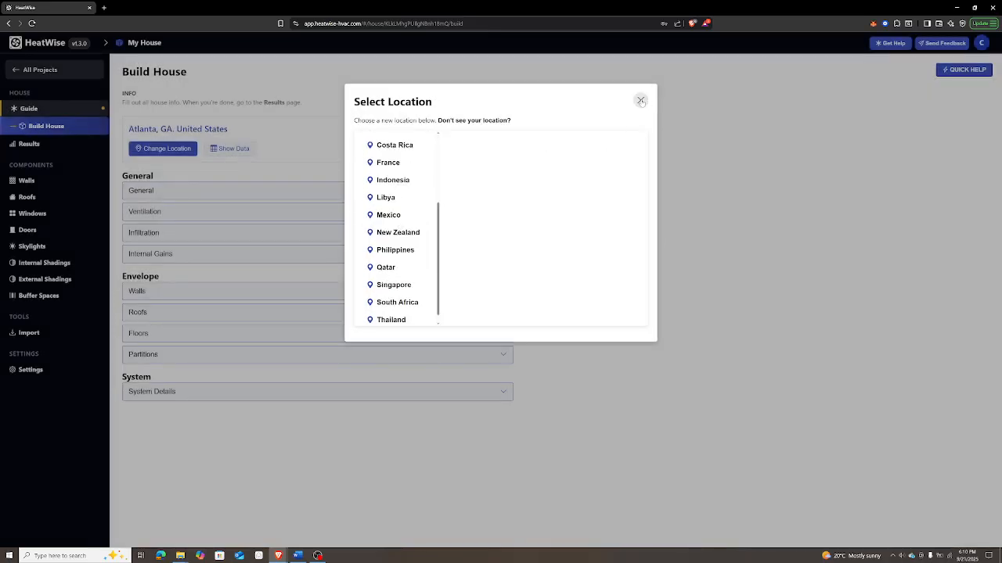
scroll(611, 131, "down", 1)
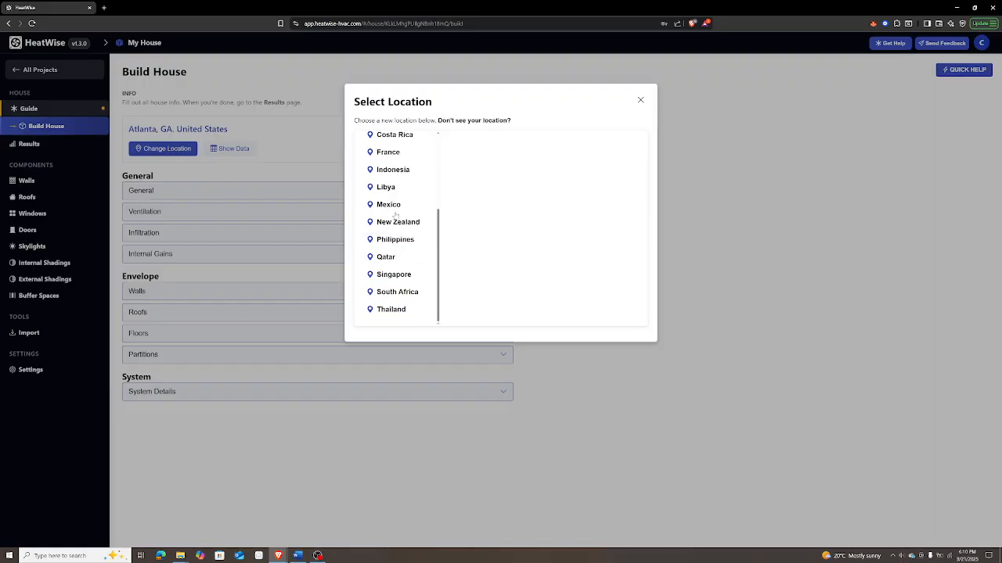
left_click(640, 101)
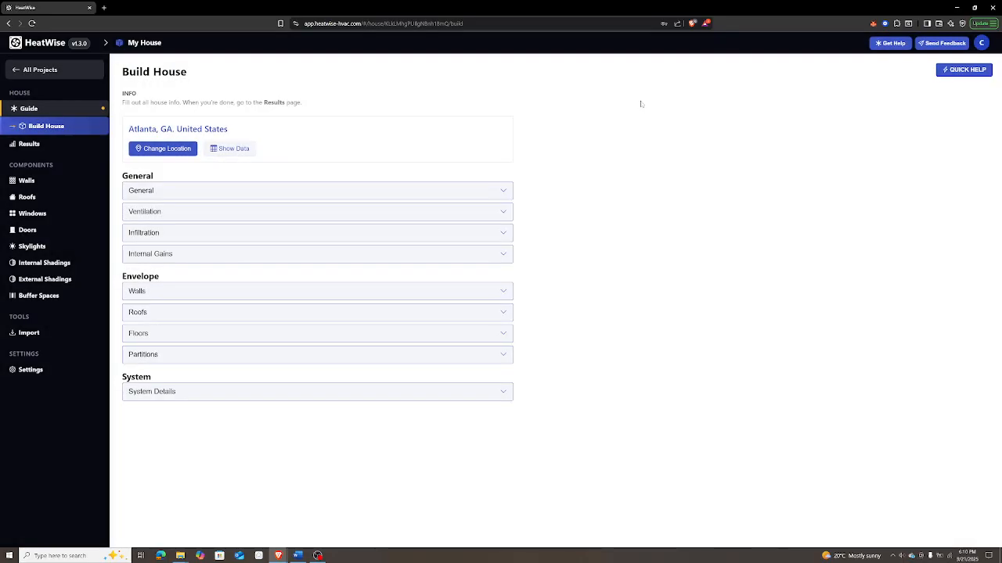
- Review Atlanta's location data and override the Heating 99.6% DB design temperature with 10 F
left_click(227, 150)
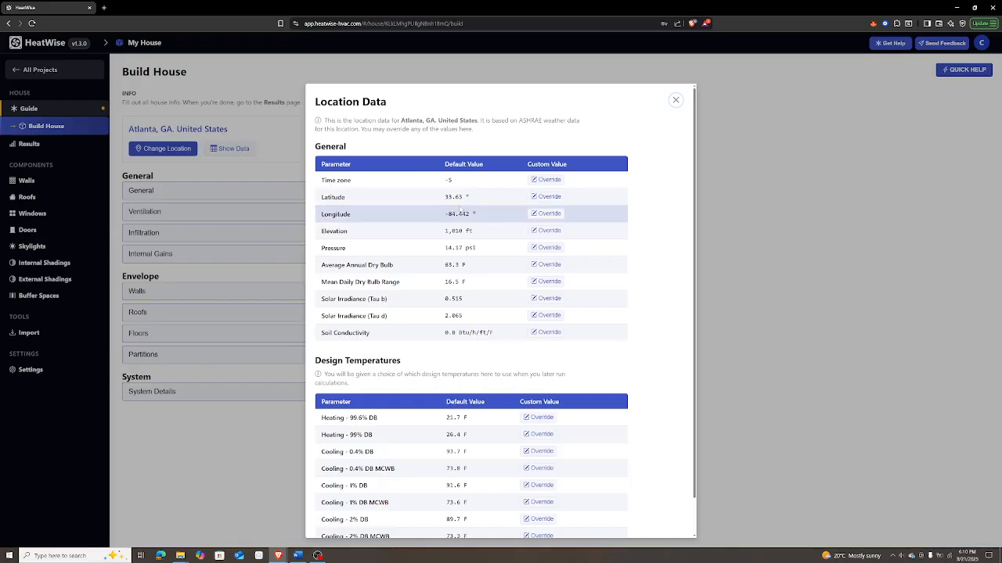
scroll(470, 208, "down", 1)
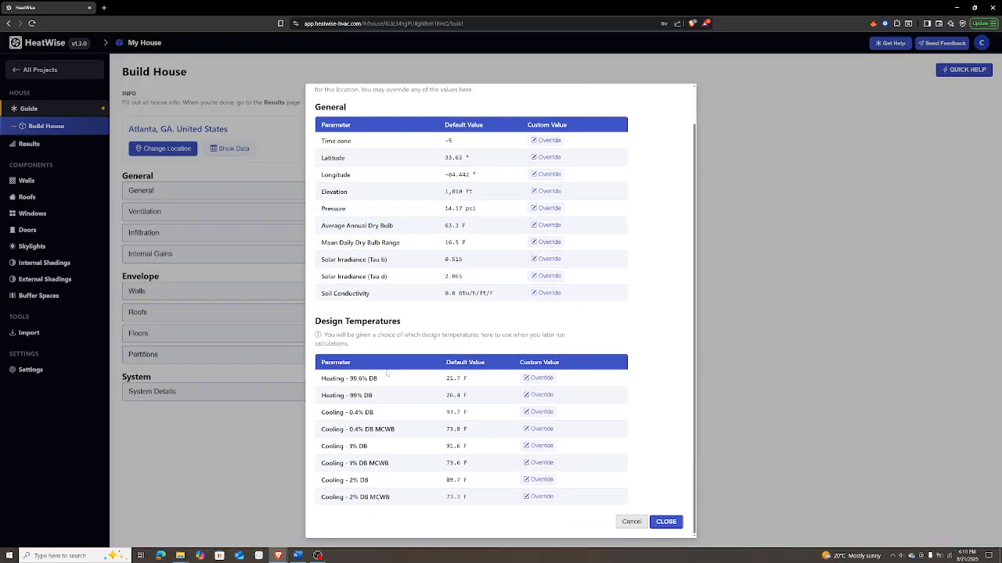
scroll(408, 407, "up", 1)
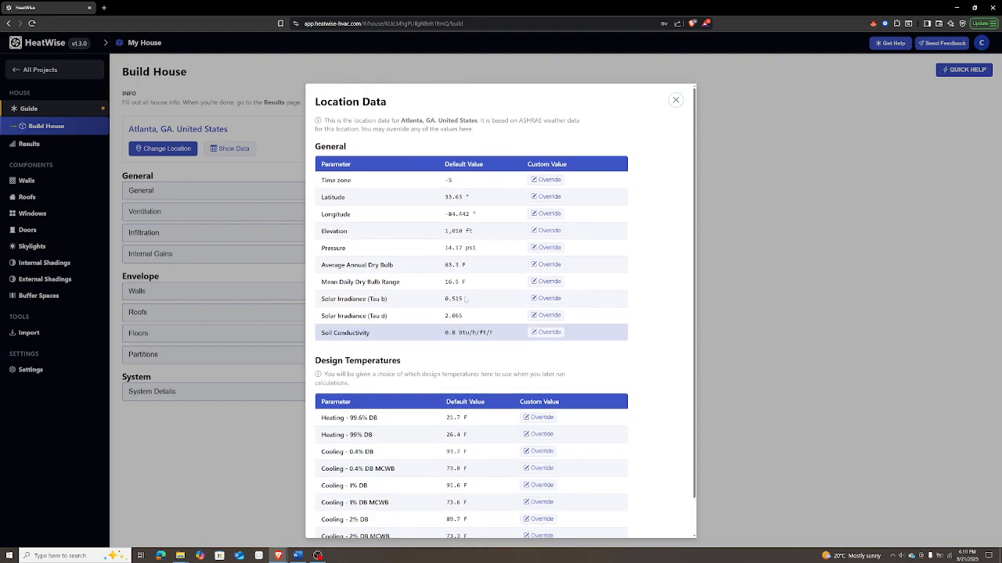
scroll(476, 280, "down", 1)
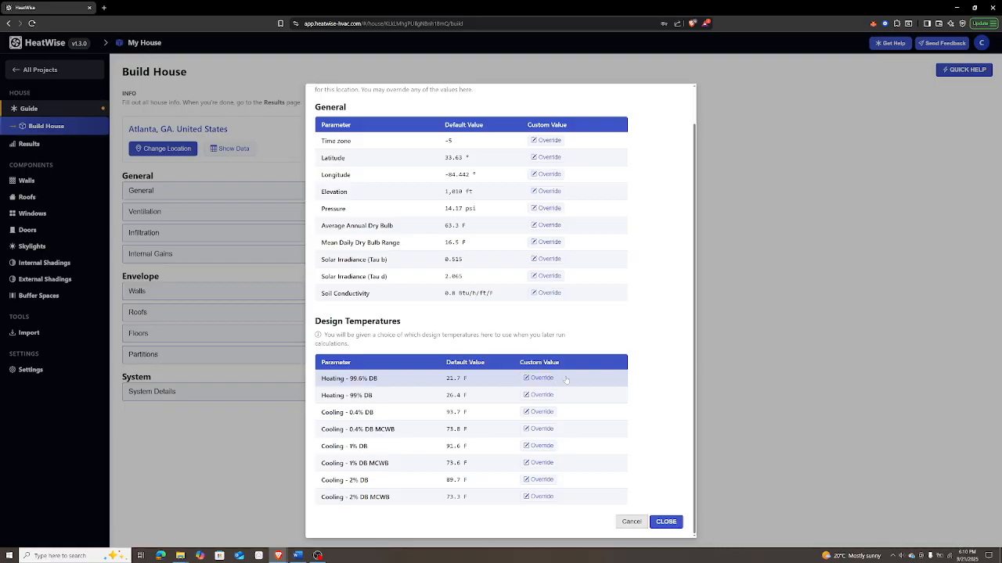
left_click(548, 378)
left_click_drag(548, 379, 505, 379)
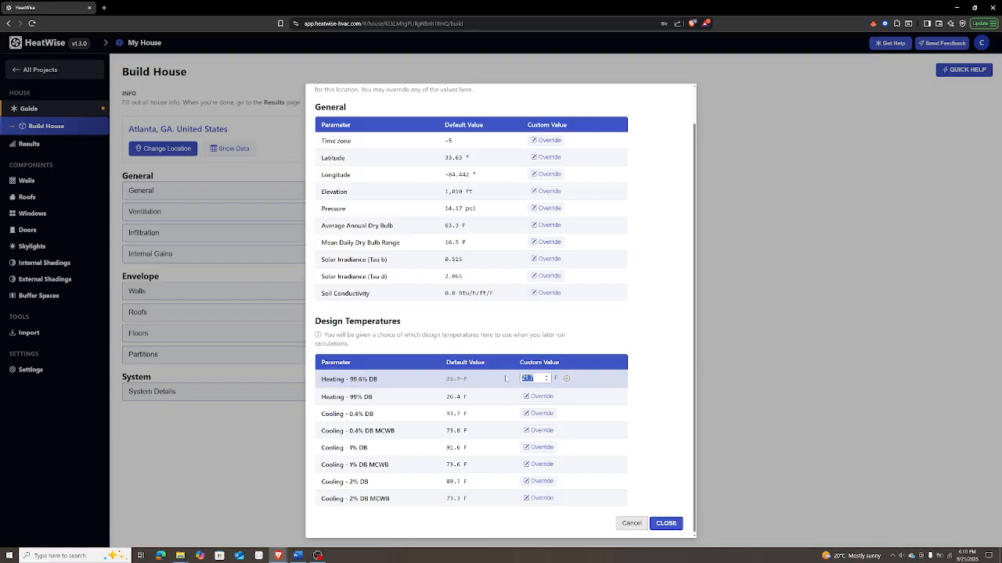
type("10")
left_click(665, 523)
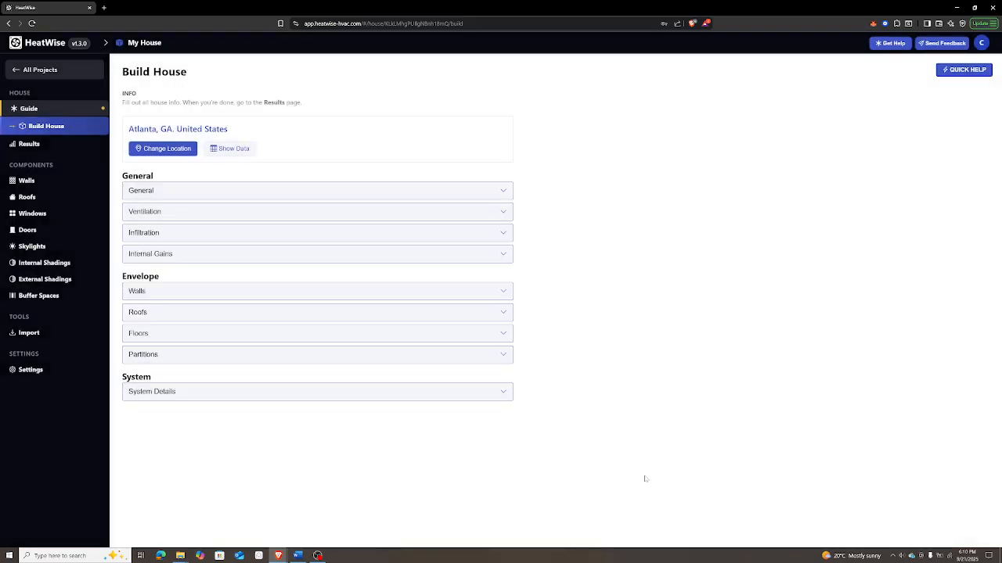
- Reopen the location data and remove the custom value for the Heating 99.6% DB design temperature
left_click(233, 148)
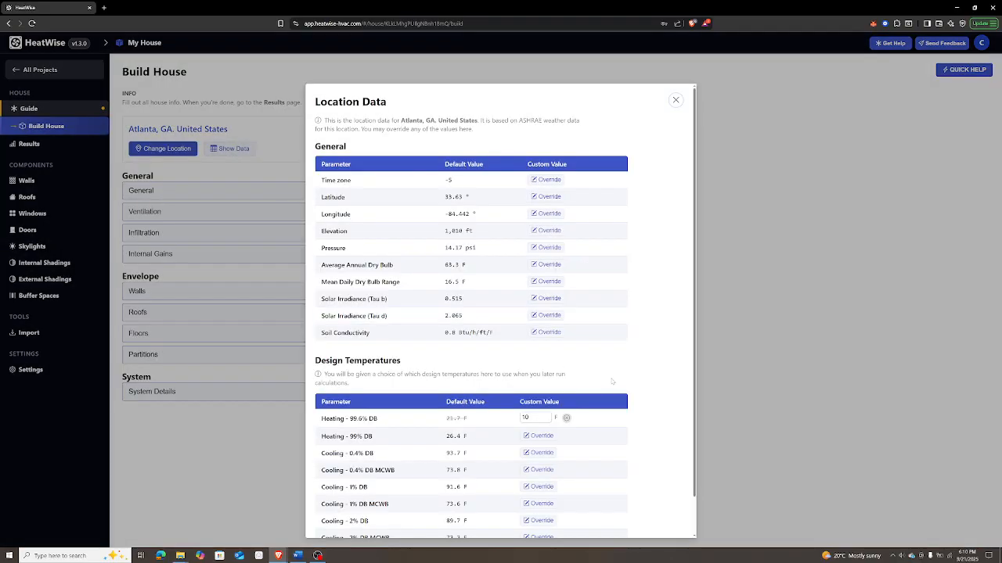
scroll(613, 381, "down", 1)
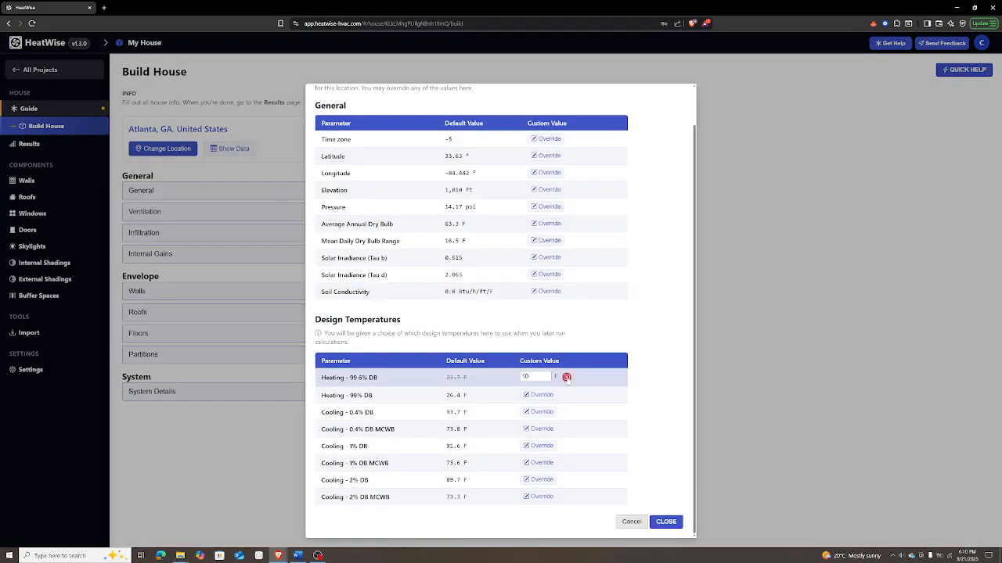
left_click(567, 377)
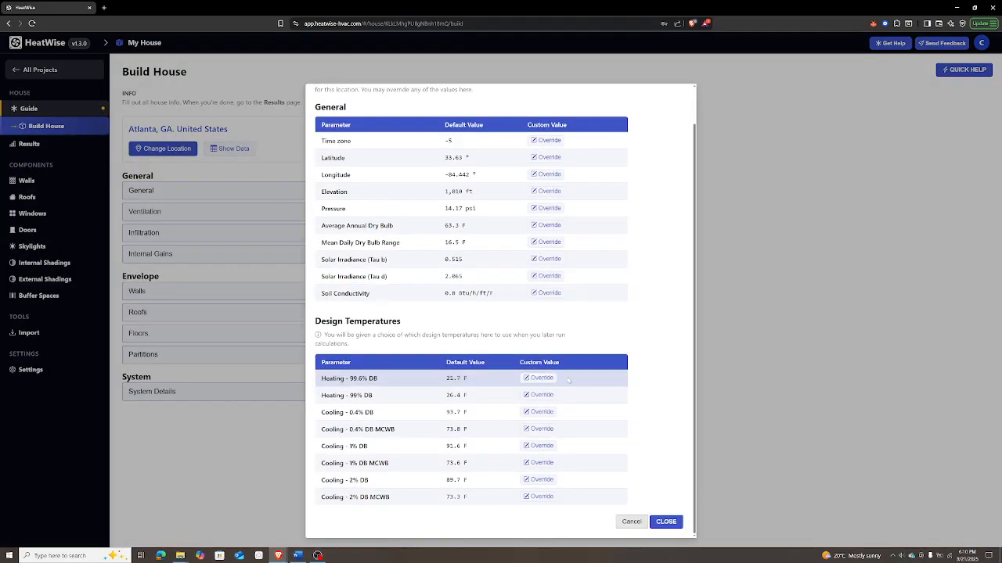
left_click(665, 522)
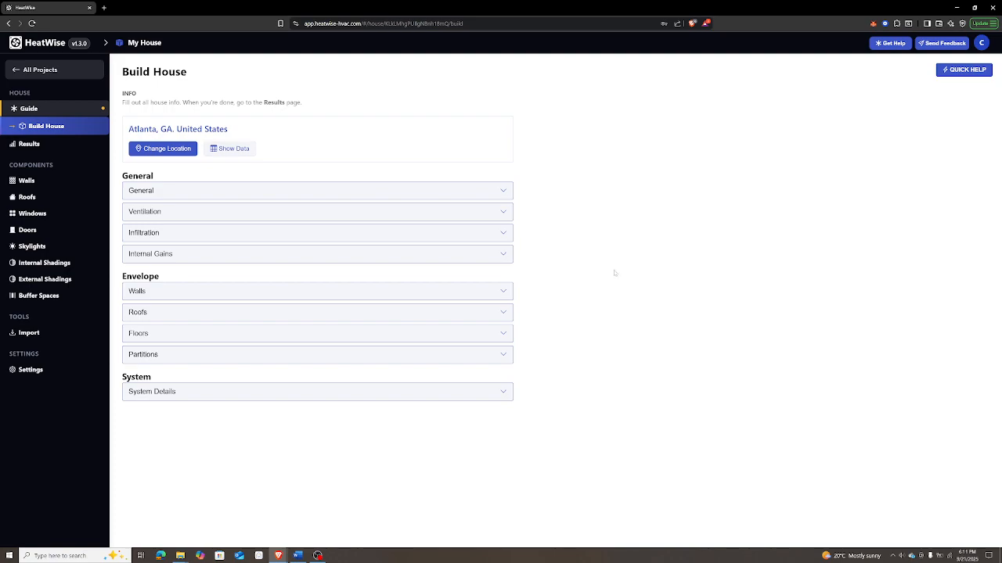
- In the general house info, set 3 bedrooms, 2 storeys and a total floor area of 1200 ft²
left_click(278, 192)
scroll(279, 196, "down", 1)
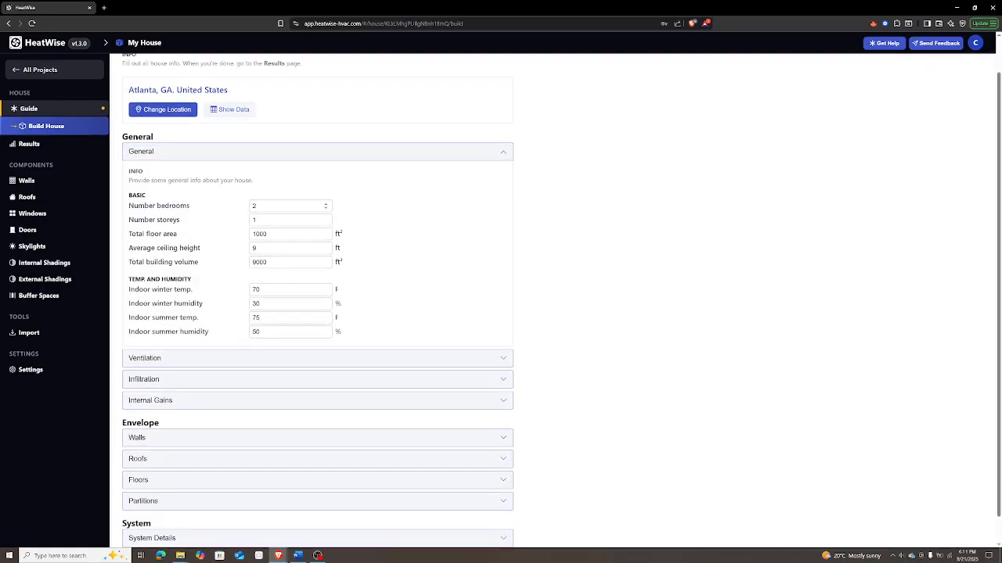
left_click(278, 206)
left_click(279, 234)
left_click(278, 206)
key("BackSpace")
type("3")
key("Tab")
key("Tab")
type("1200")
- Set the house's total building volume to 12000 ft³
left_click(275, 248)
left_click(277, 234)
left_click(276, 248)
left_click(278, 262)
key("ctrl+a")
type("1200")
left_click(390, 275)
- Set the indoor summer humidity to 55% in the general temperature and humidity values
left_click(280, 289)
left_click(280, 318)
left_click(280, 332)
left_click_drag(279, 332, 226, 336)
type("55")
left_click(424, 320)
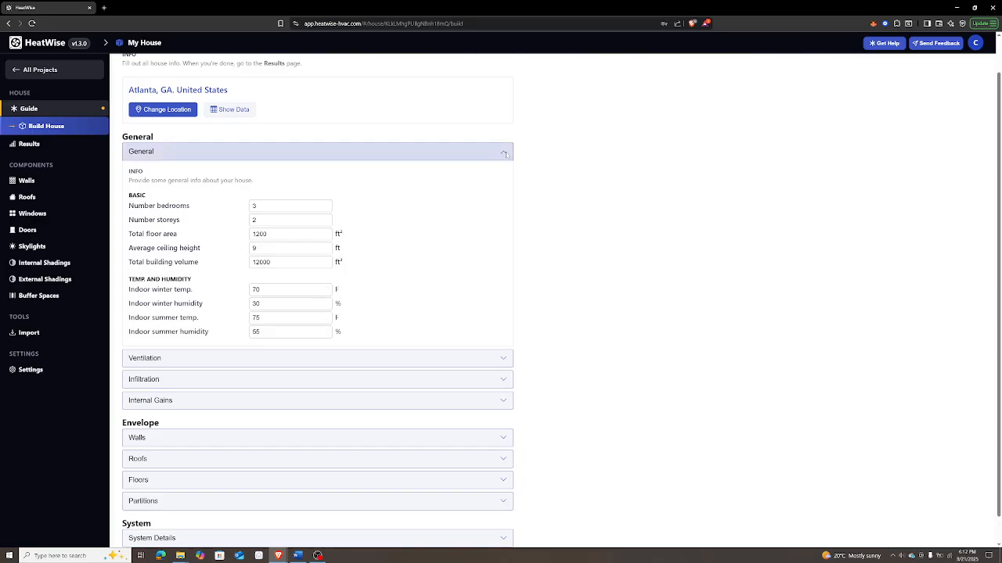
- Switch from the general info to the ventilation settings, try the Manual entry method and restore Automatic
left_click(414, 152)
left_click(387, 214)
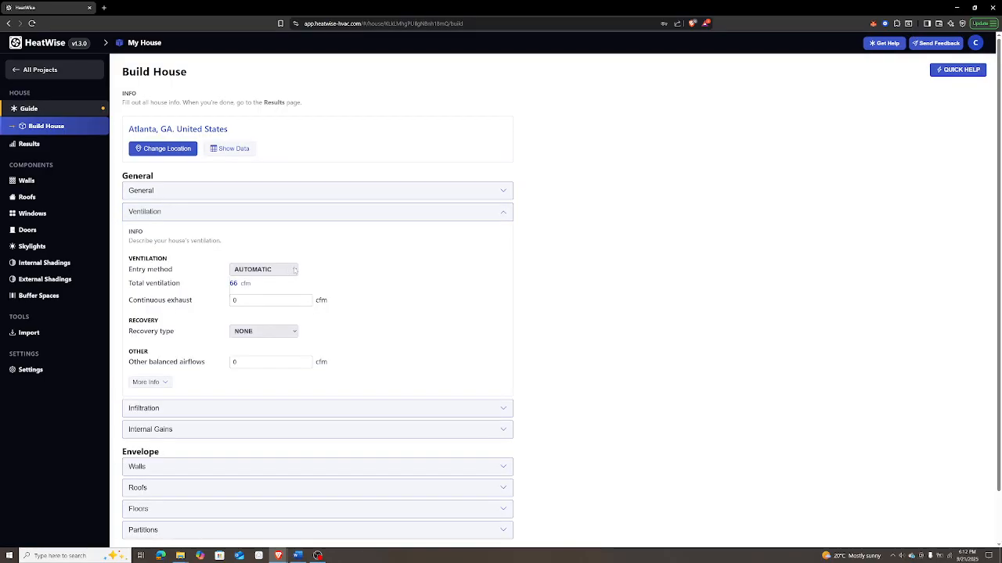
left_click(294, 270)
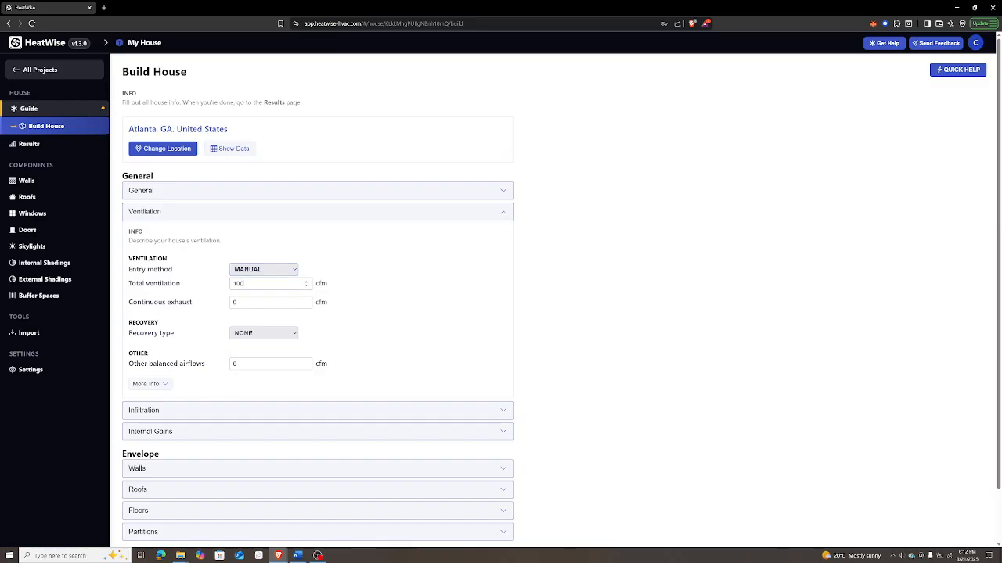
left_click_drag(333, 287, 315, 285)
left_click(266, 269)
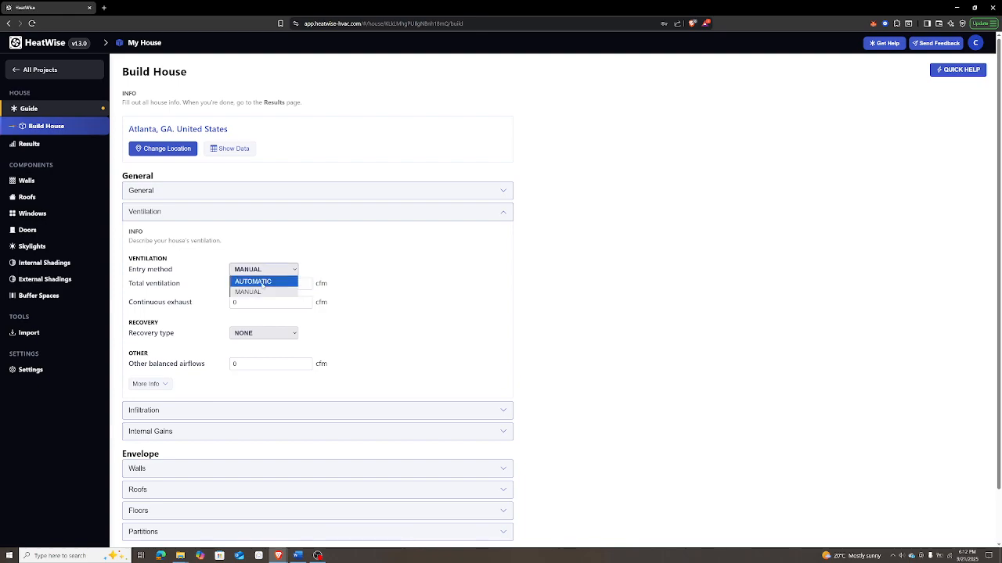
left_click(263, 282)
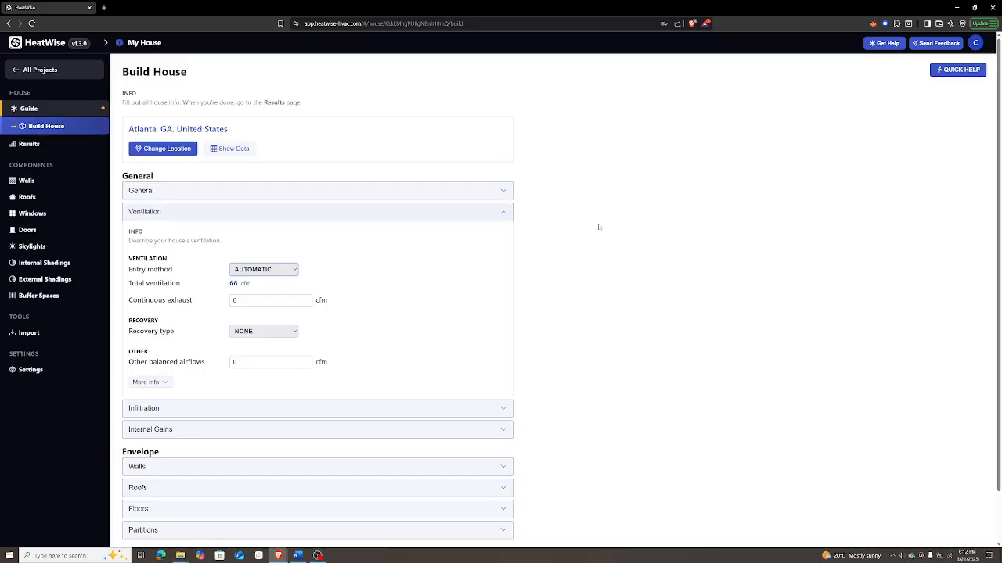
- Read the quick help on ventilation and the additional info explaining the automatic ventilation calculation formula
left_click(958, 69)
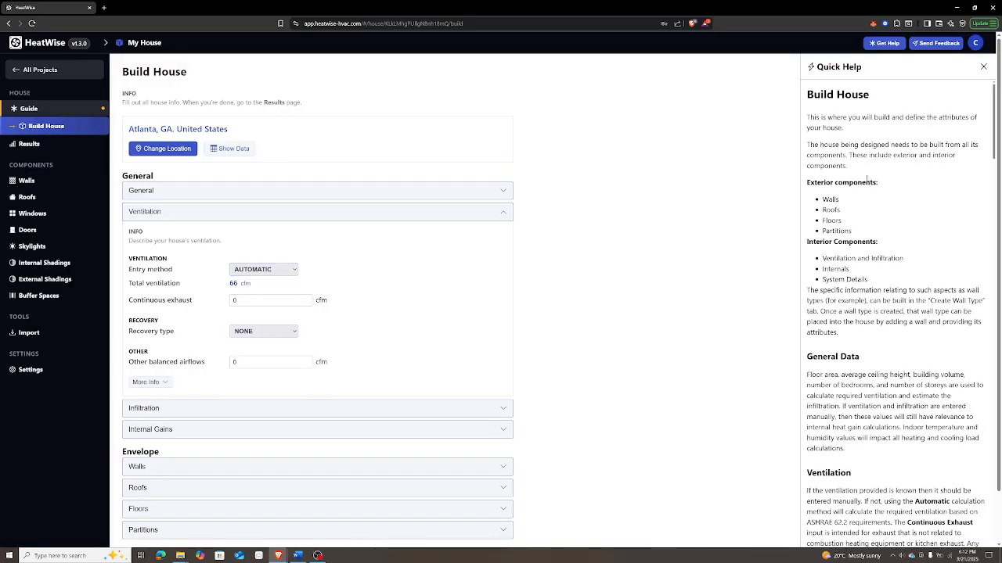
scroll(866, 179, "down", 3)
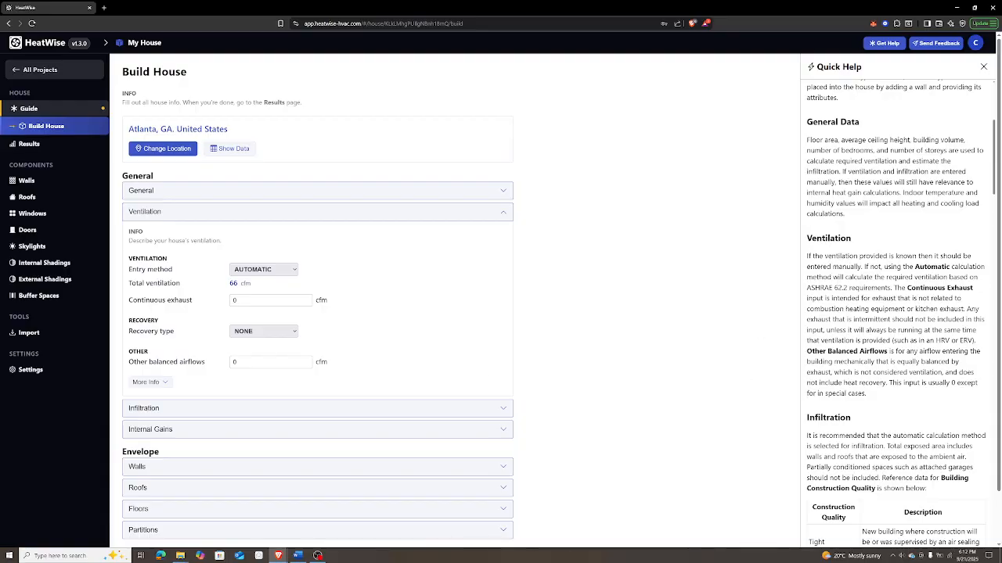
left_click_drag(848, 288, 807, 288)
left_click(819, 289)
left_click(165, 383)
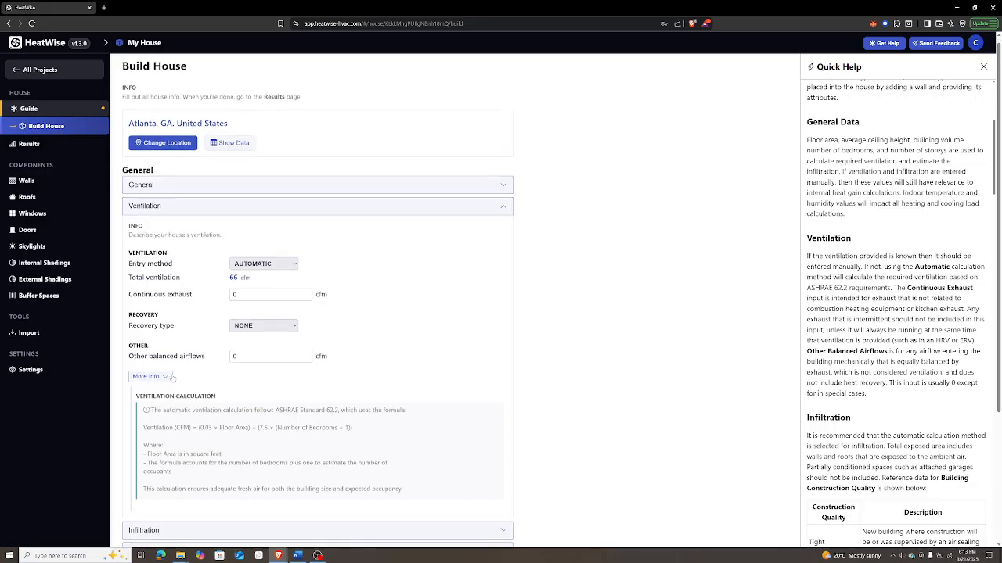
scroll(156, 391, "down", 1)
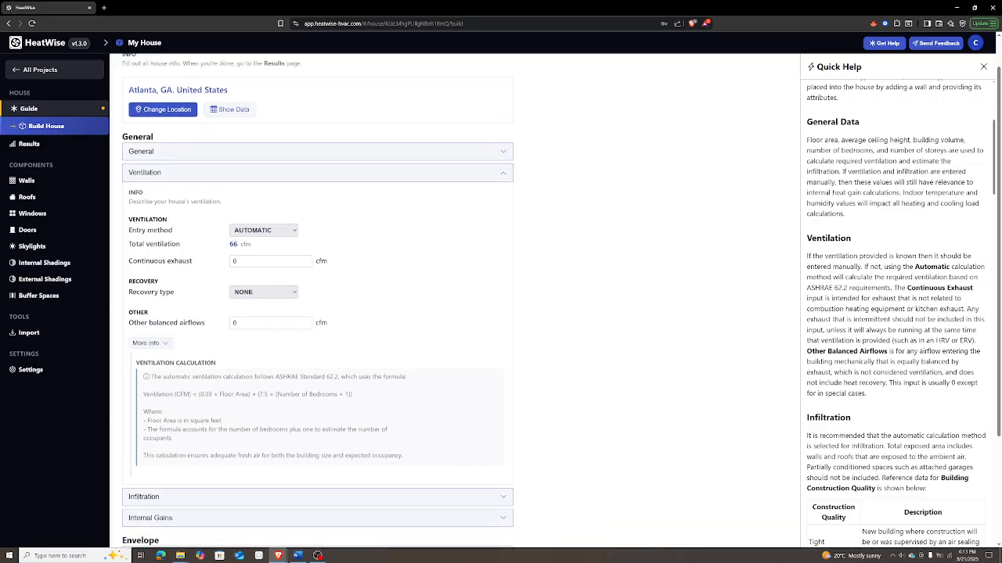
left_click_drag(353, 396, 143, 396)
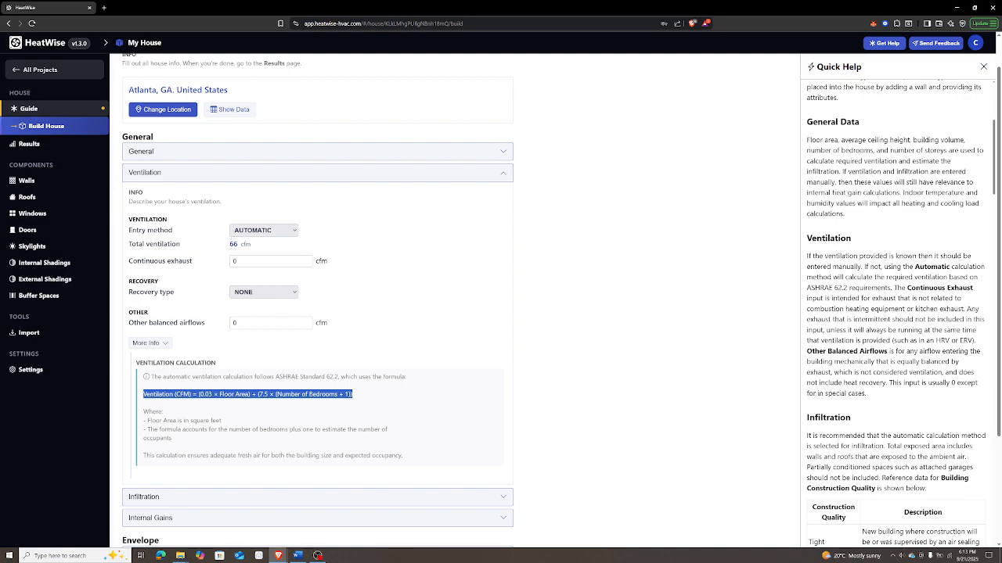
- Try a total floor area of 1500 ft² in the general info, restore it to 1200 ft² and close that section
left_click(404, 384)
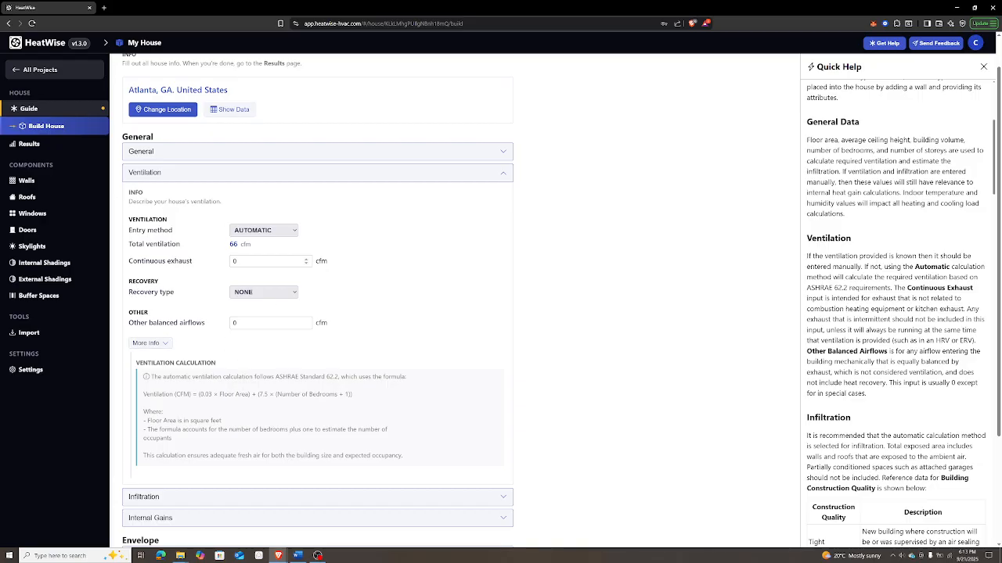
left_click(200, 153)
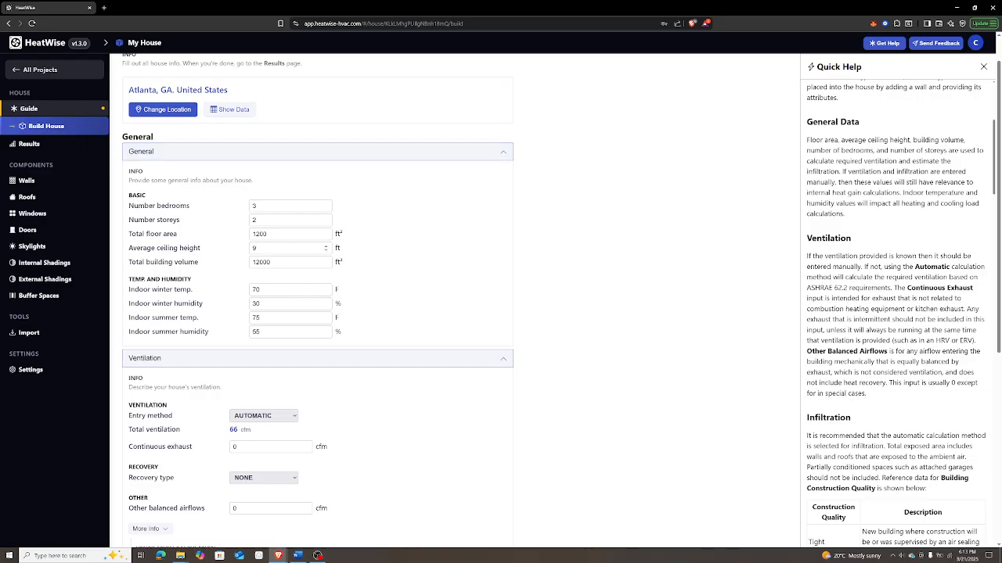
double_click(257, 233)
type("1500")
left_click(413, 246)
double_click(255, 234)
type("1200")
left_click(423, 196)
left_click(391, 153)
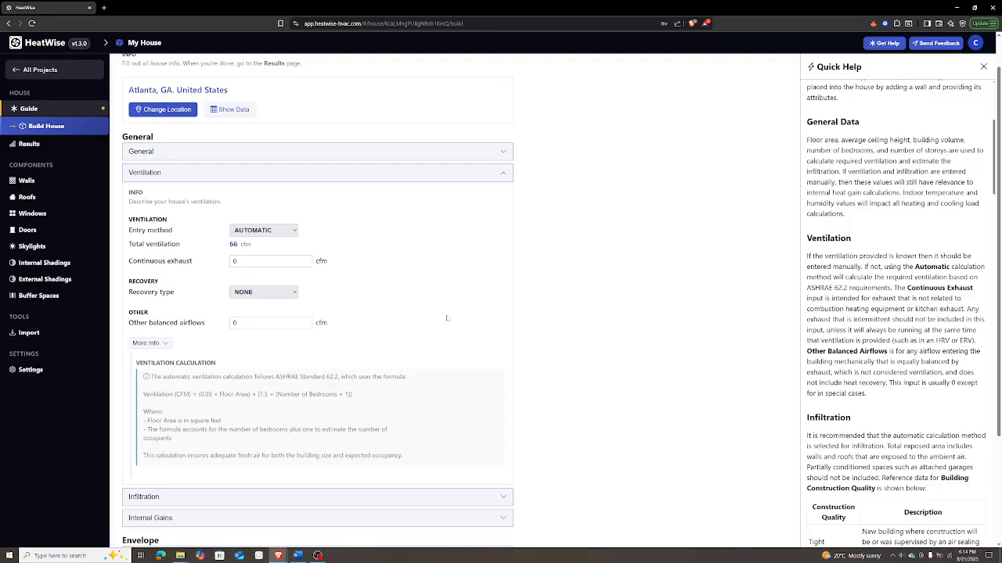
- Collapse the ventilation calculation info and set the ventilation recovery type to HRV
left_click(234, 261)
left_click(344, 266)
left_click(162, 343)
left_click(282, 292)
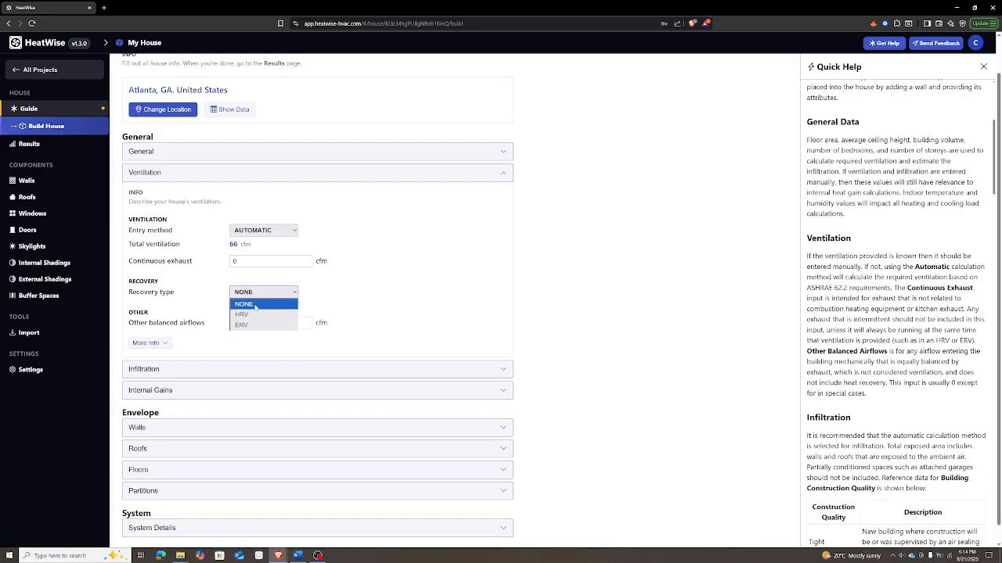
left_click(243, 316)
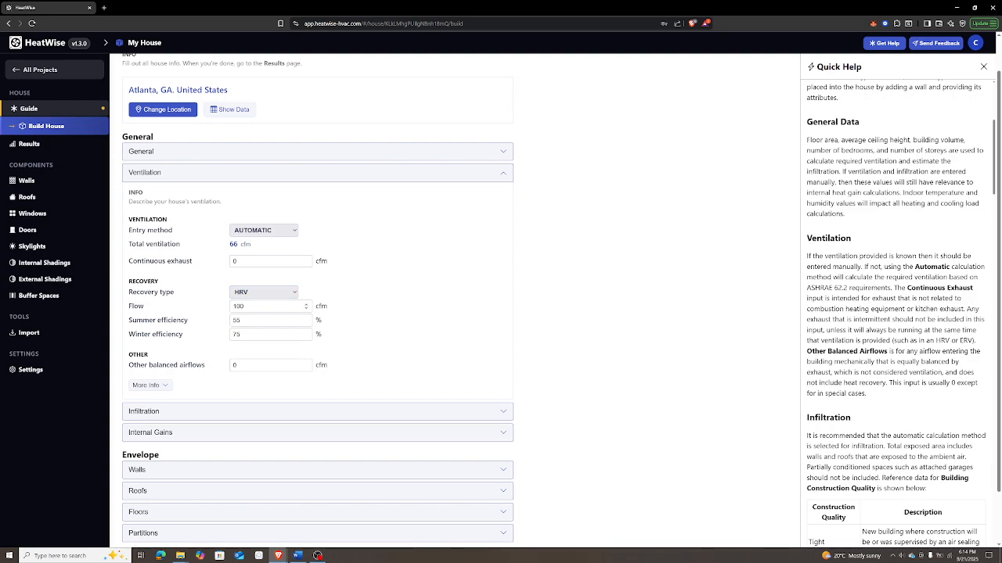
- Set the HRV recovery flow to 66 cfm
double_click(243, 306)
left_click(241, 320)
left_click(242, 334)
left_click_drag(246, 307, 228, 310)
type("66")
left_click(355, 277)
scroll(313, 305, "down", 1)
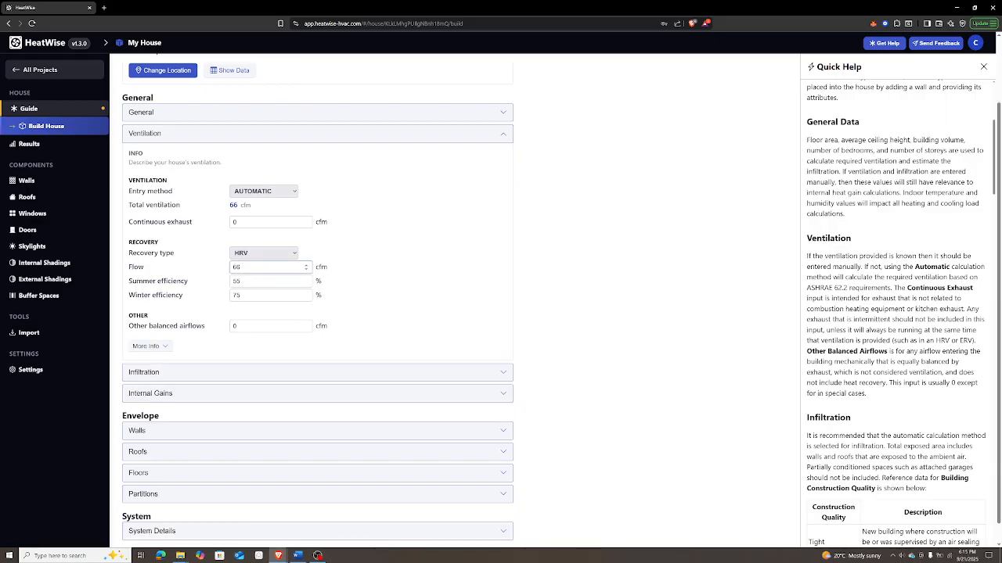
- Set the HRV's summer efficiency to 50% and its winter efficiency to 60%
left_click(249, 281)
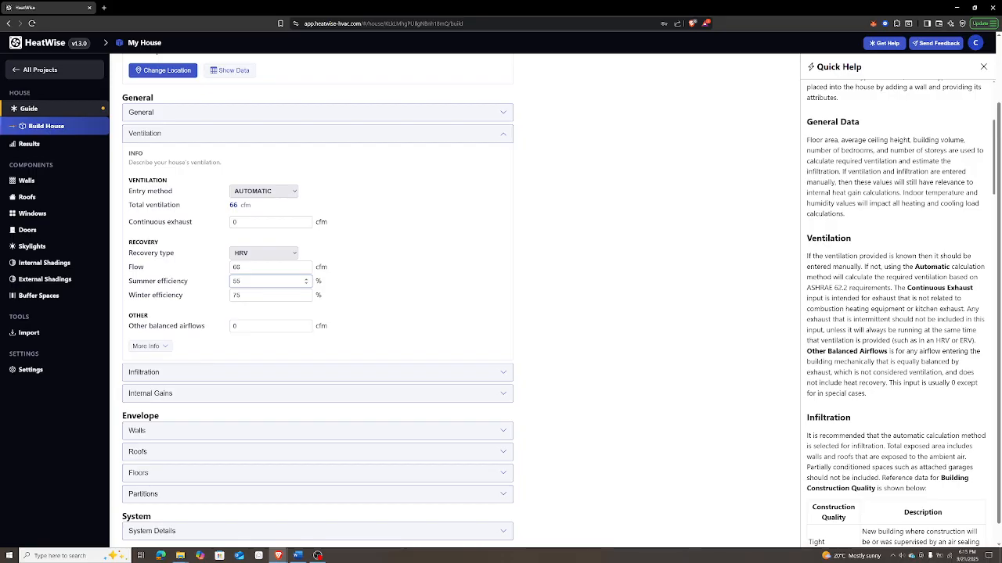
key("BackSpace")
left_click(248, 295)
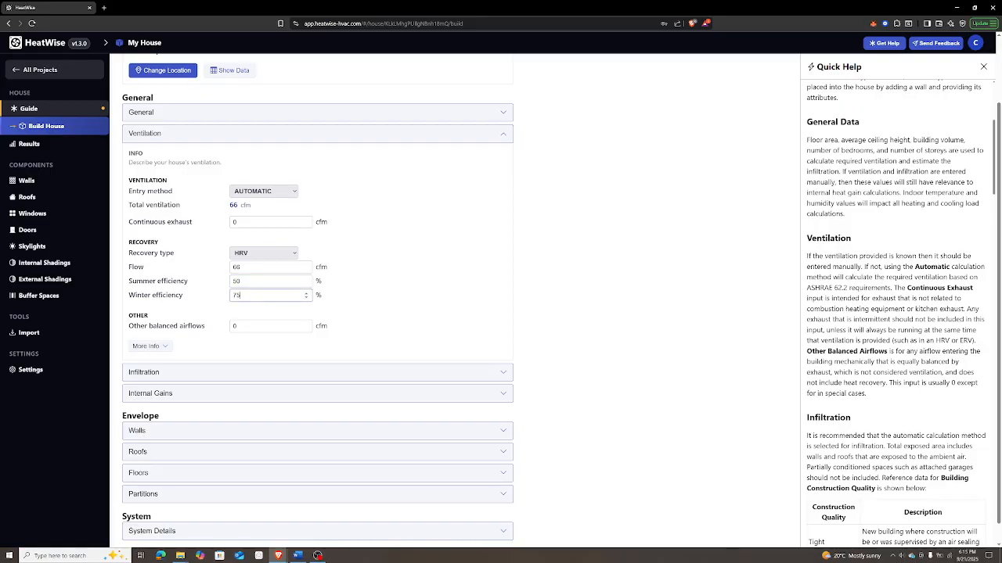
key("BackSpace")
key("BackSpace")
type("60")
left_click(378, 298)
- Read the quick help on Other Balanced Airflows and switch from the ventilation settings to the infiltration settings
left_click_drag(867, 395, 807, 354)
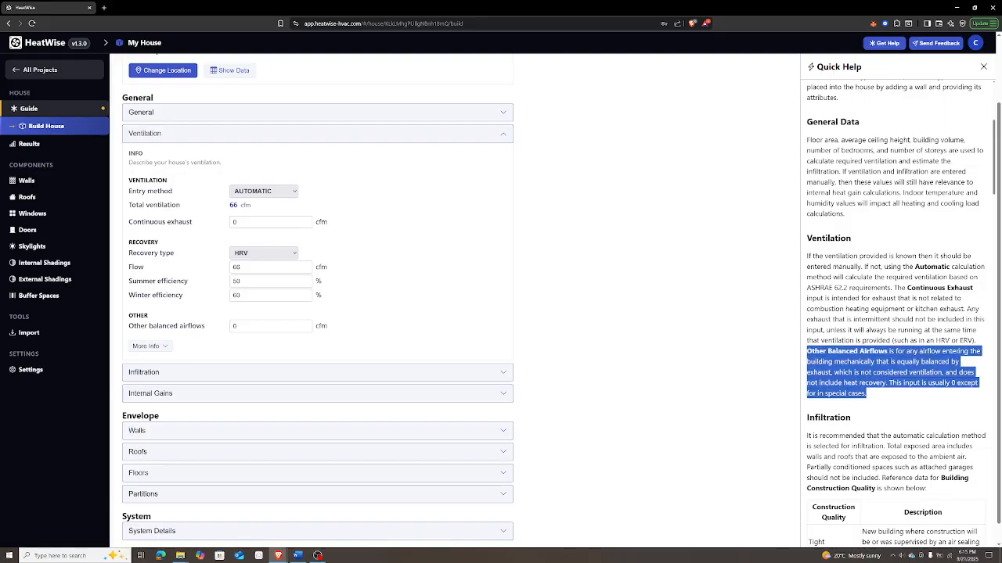
left_click(894, 394)
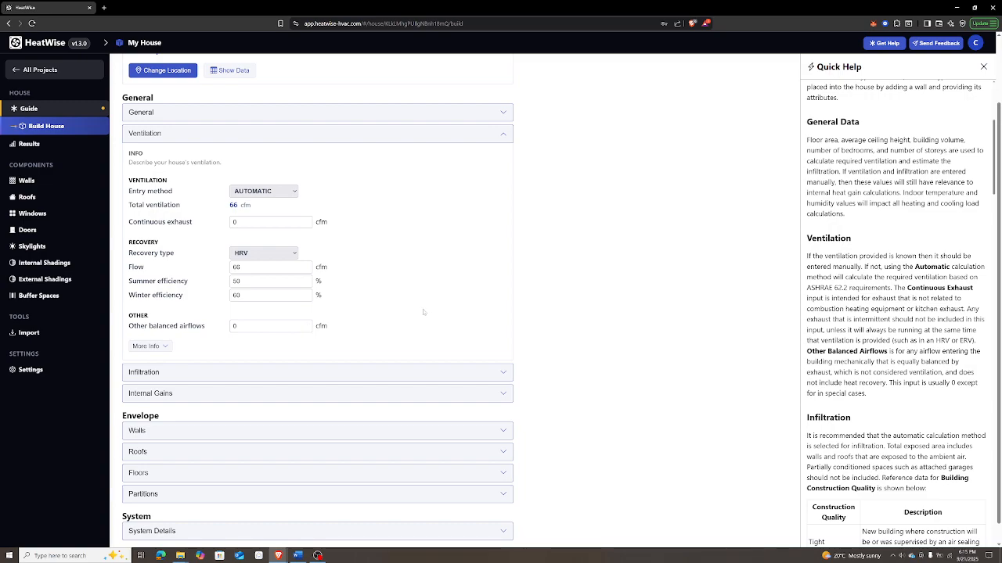
left_click(488, 139)
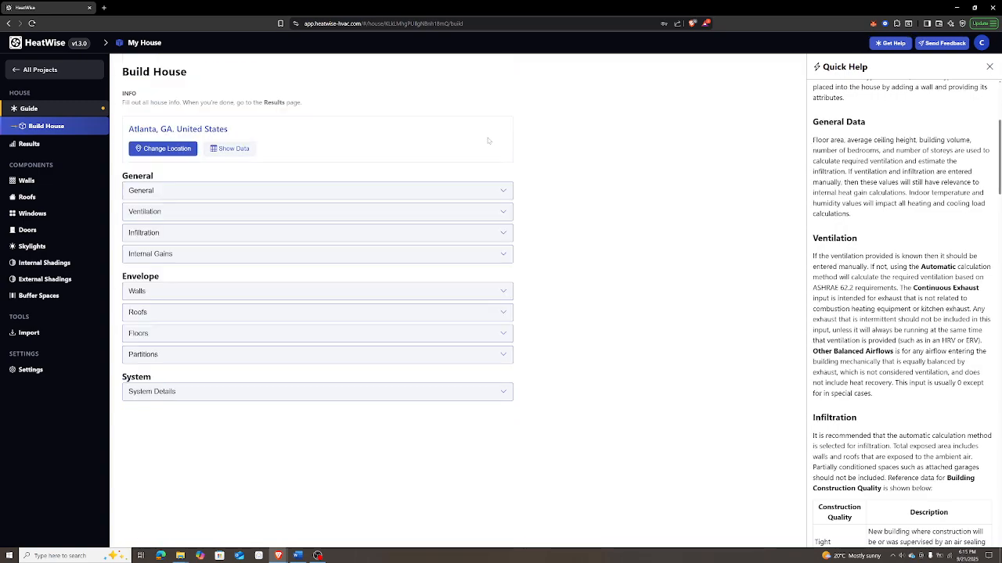
left_click(351, 233)
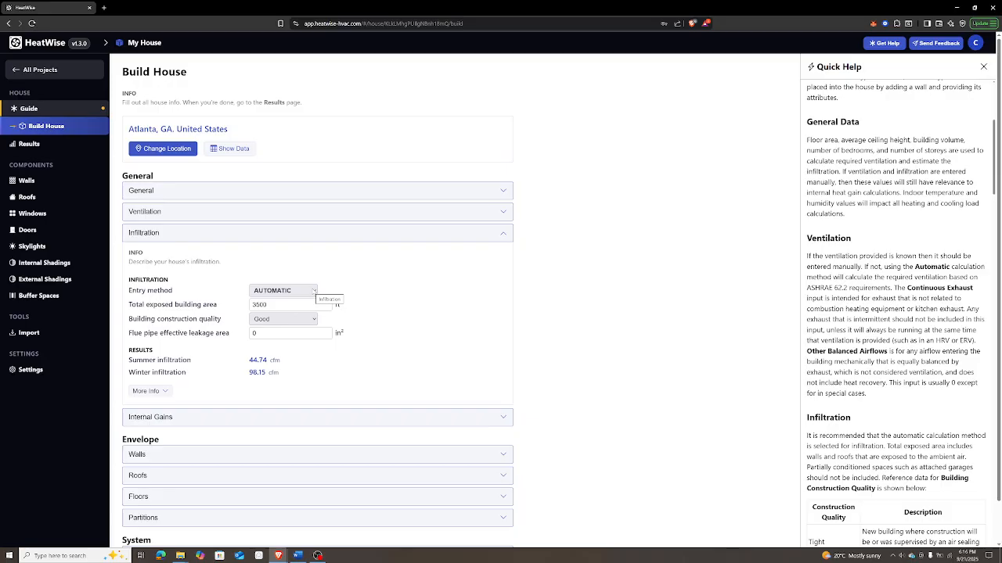
- Try the Manual entry method for infiltration, check the infiltration calculation info and restore the Automatic method
left_click(313, 291)
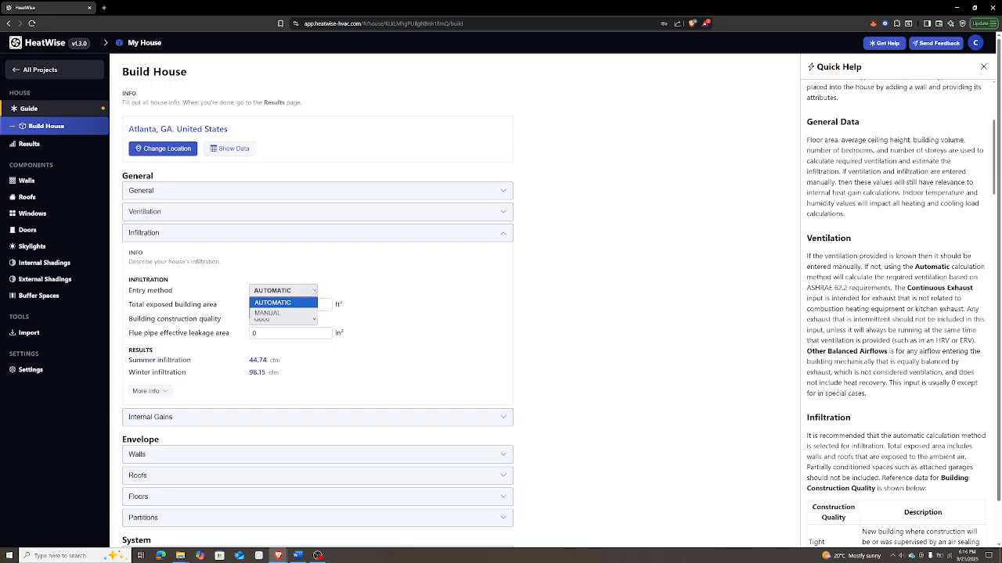
left_click(275, 314)
left_click(255, 304)
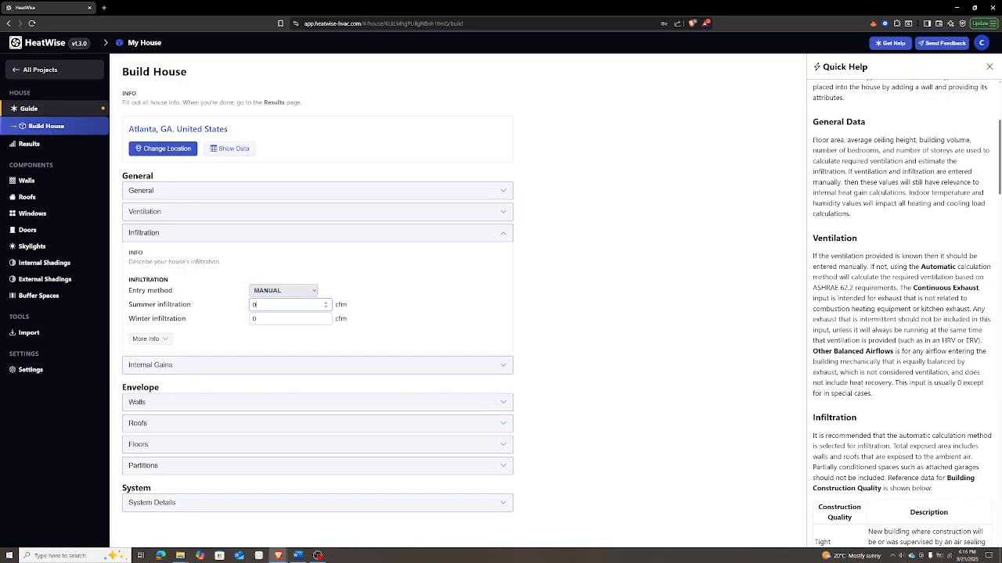
left_click(277, 291)
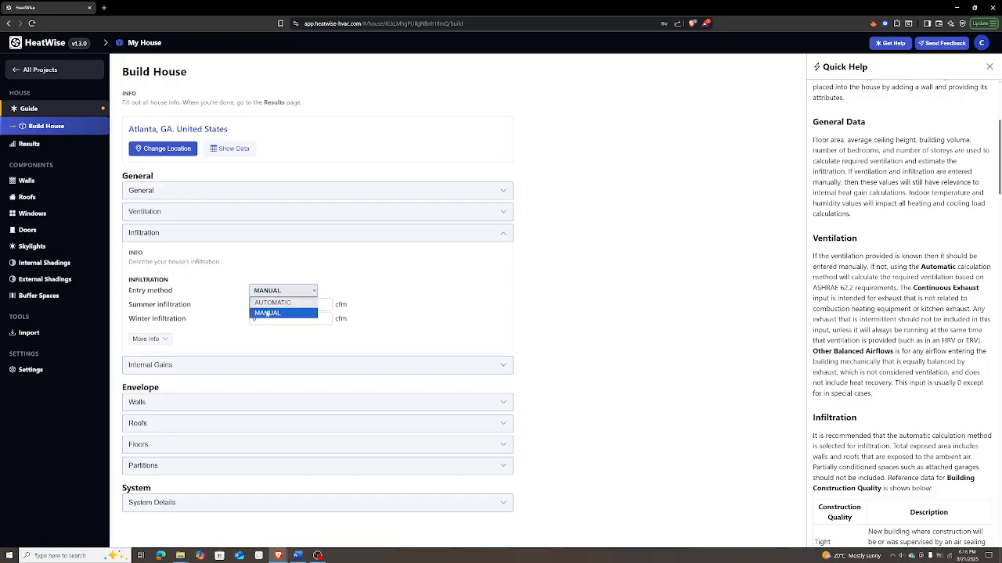
left_click(149, 339)
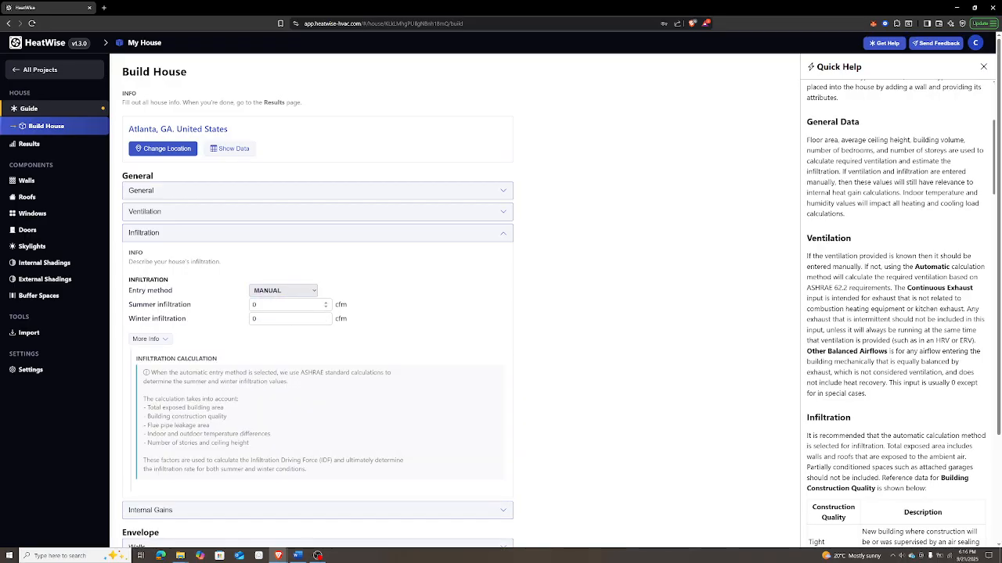
left_click(150, 339)
left_click(281, 291)
left_click(273, 302)
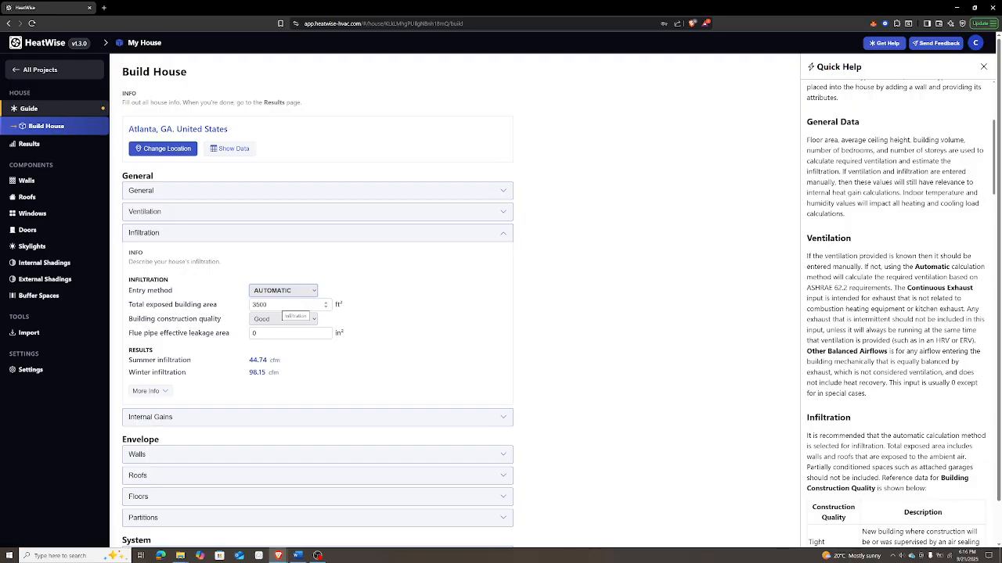
- Set the total exposed building area for infiltration to 2600 ft²
left_click_drag(282, 305, 249, 307)
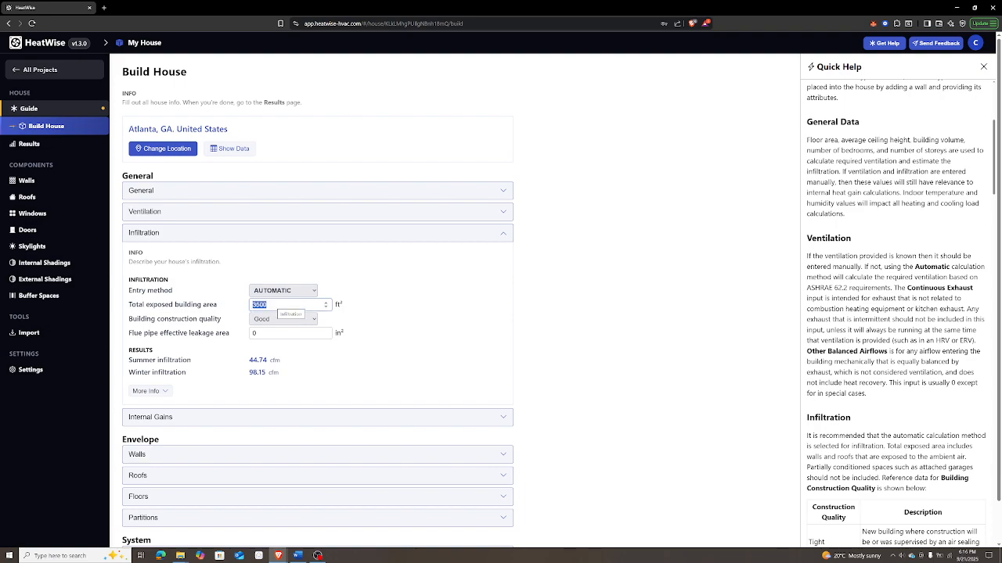
type("2600")
left_click(374, 304)
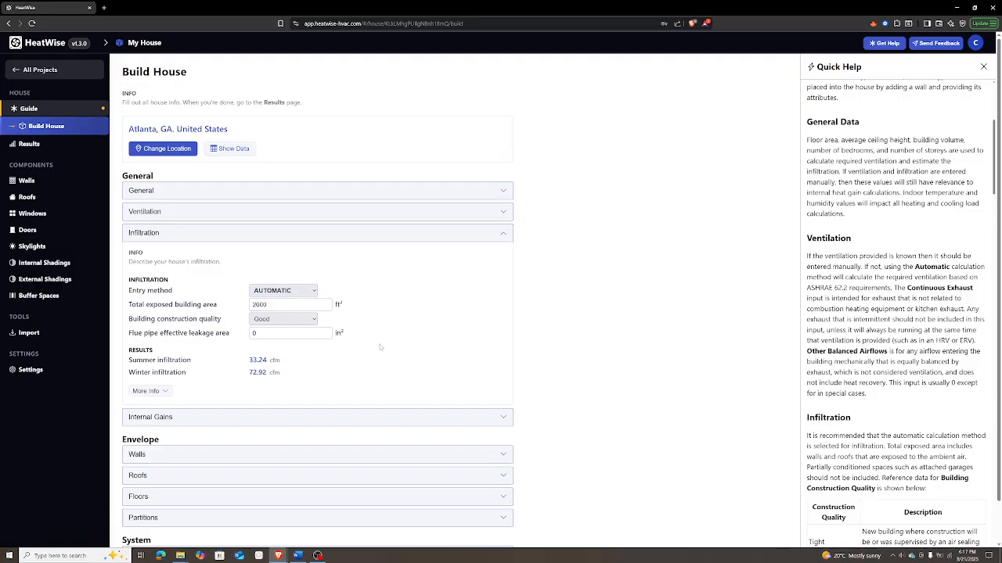
- Read the construction quality options and their reference descriptions in the infiltration quick help
left_click(289, 319)
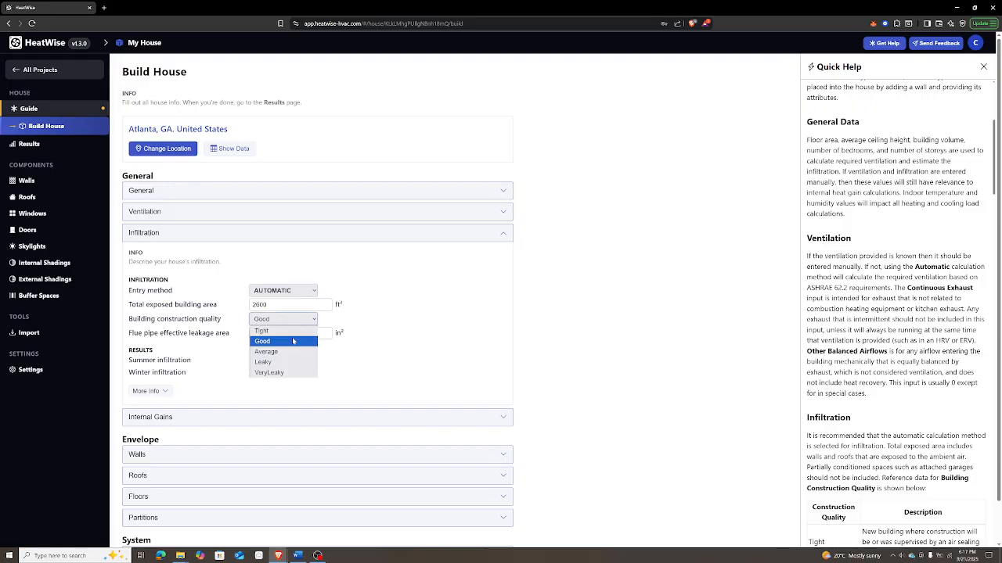
scroll(896, 313, "down", 2)
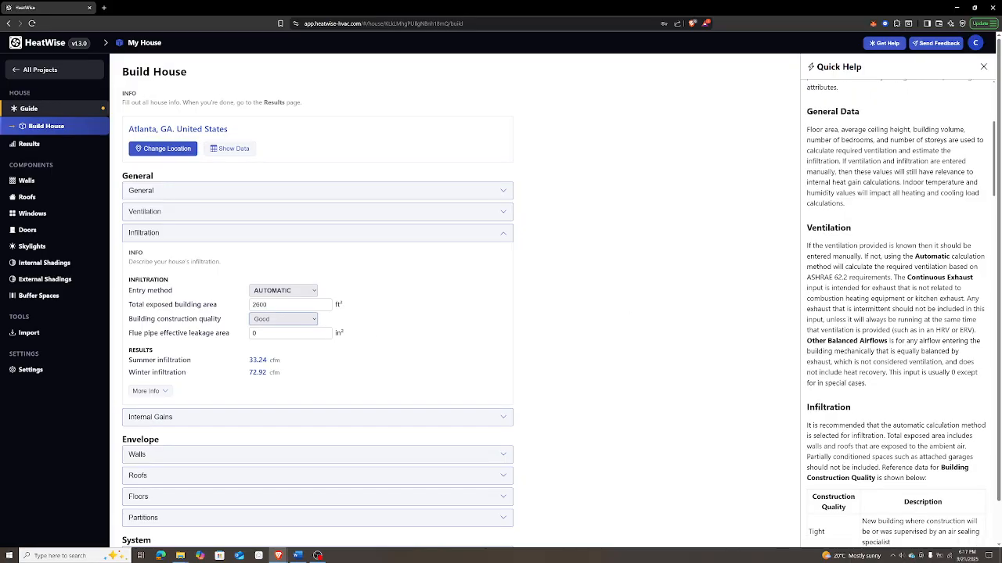
scroll(844, 257, "down", 1)
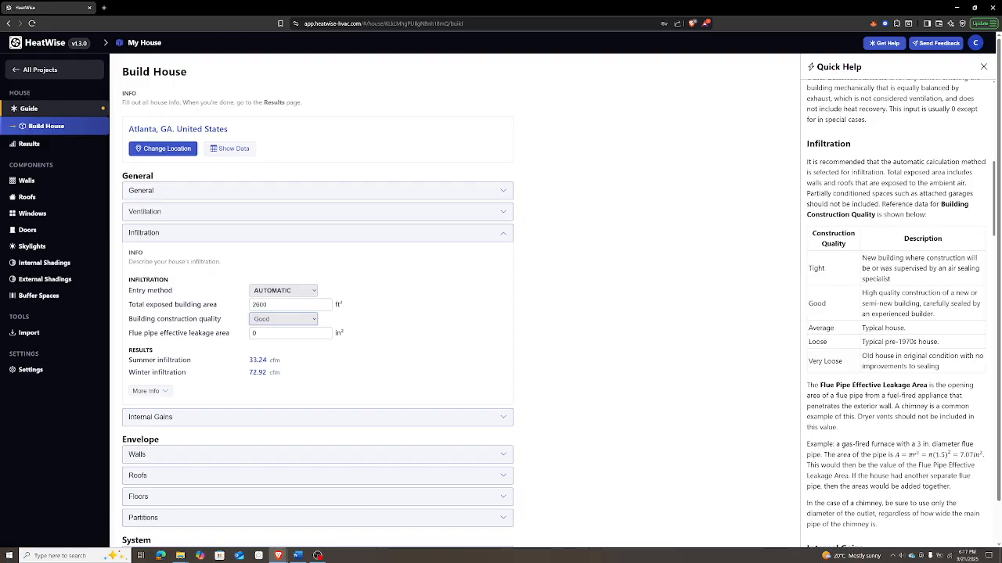
left_click_drag(906, 328, 862, 329)
left_click(864, 329)
- Keep the building construction quality at Good and return the total exposed building area to 2600 ft²
left_click(329, 308)
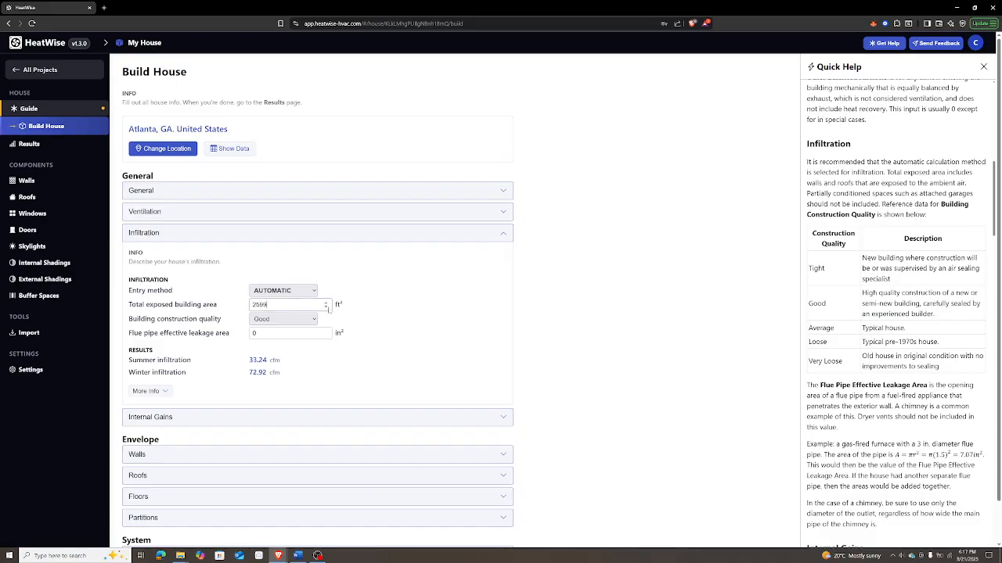
left_click(316, 322)
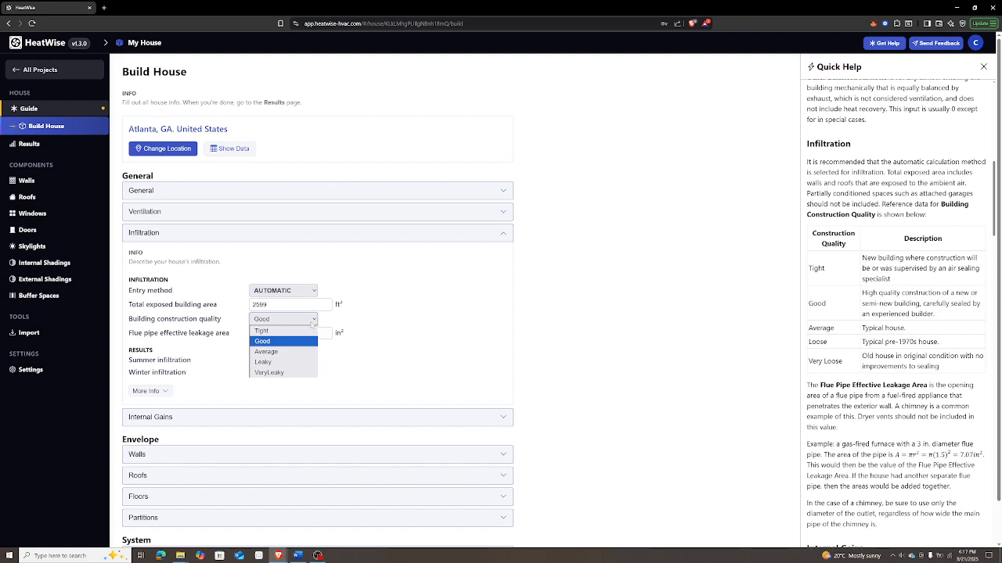
left_click(289, 345)
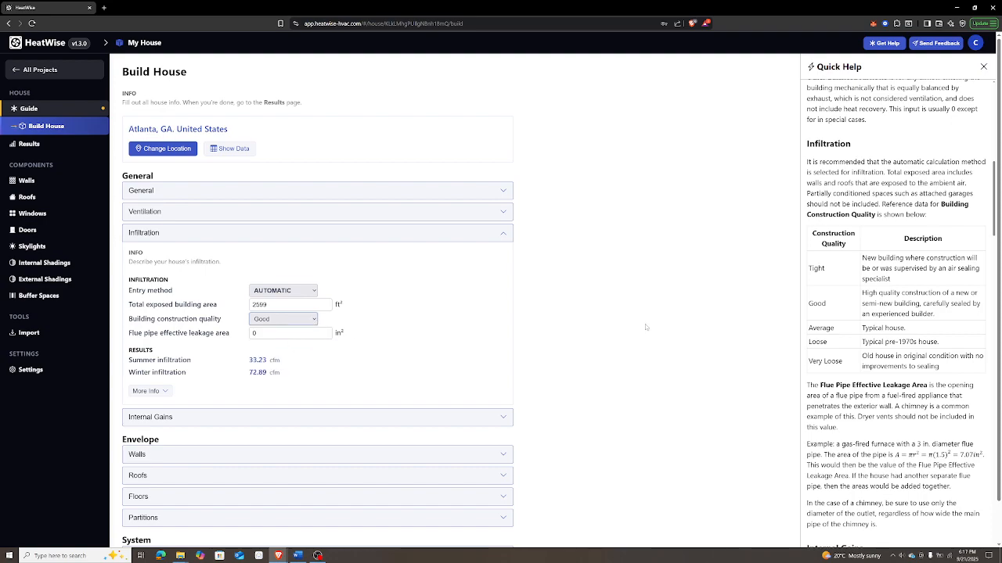
left_click(387, 322)
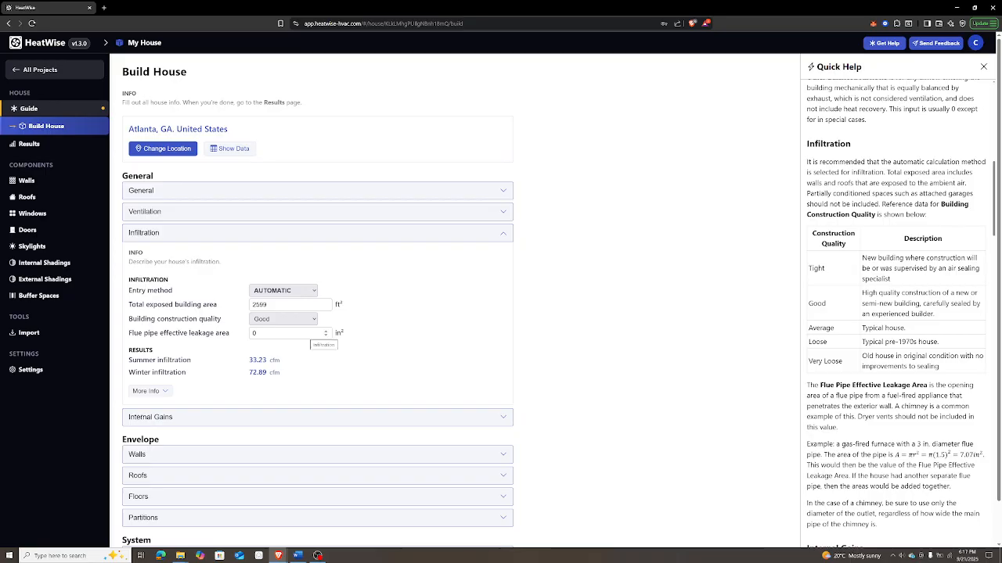
left_click(326, 302)
- Consult the quick help's flue pipe example and set the flue pipe effective leakage area to 7.07 in²
scroll(856, 345, "down", 3)
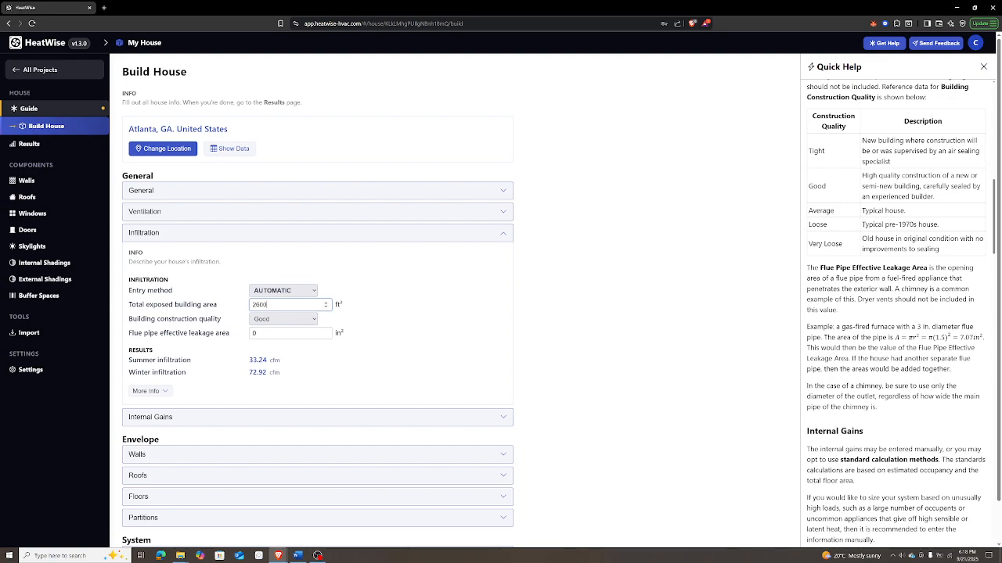
double_click(919, 326)
left_click(919, 326)
key("BackSpace")
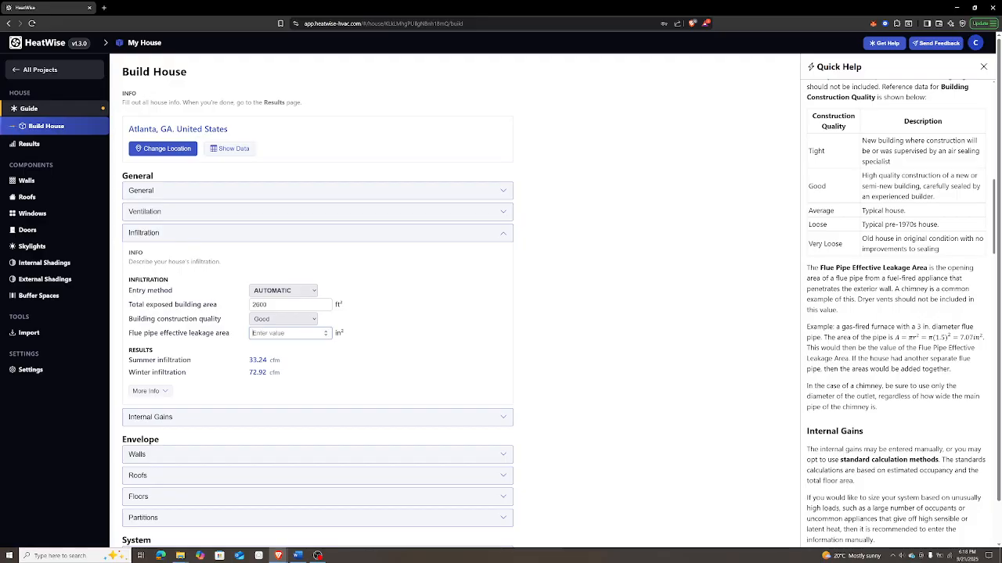
type("7")
type(".1")
type("7")
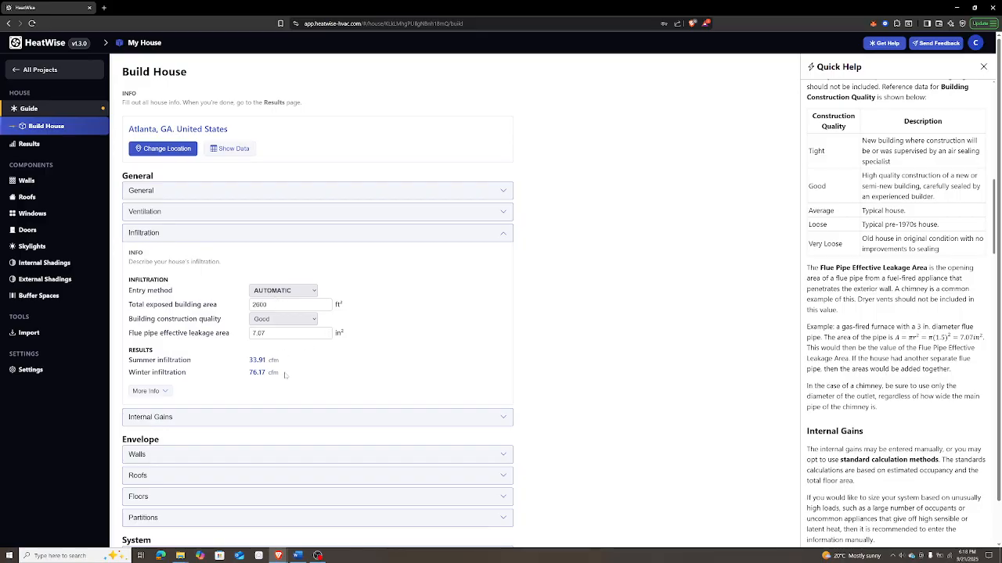
- Review the summer and winter infiltration results and the additional info explaining the infiltration calculation
left_click_drag(284, 374, 247, 365)
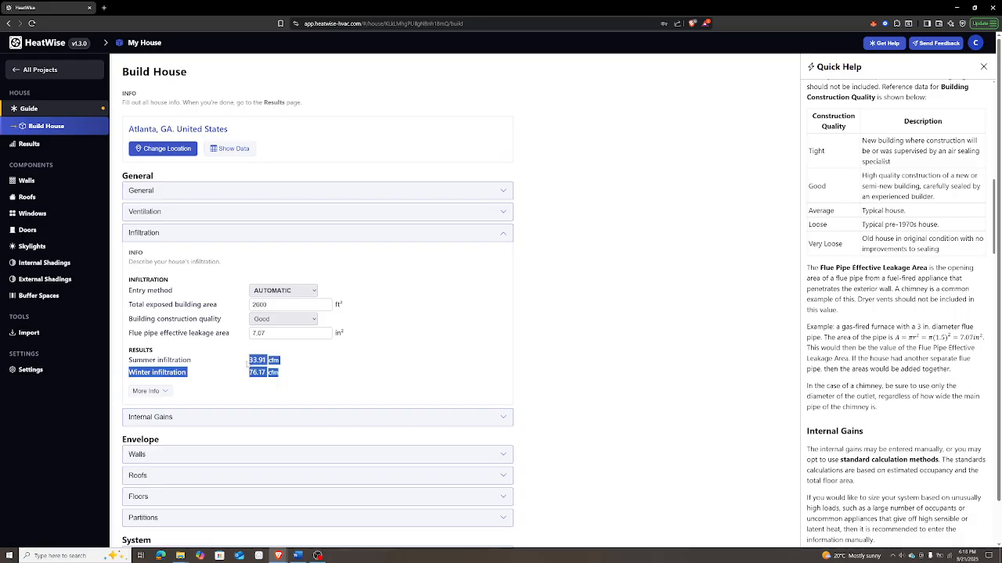
left_click(247, 364)
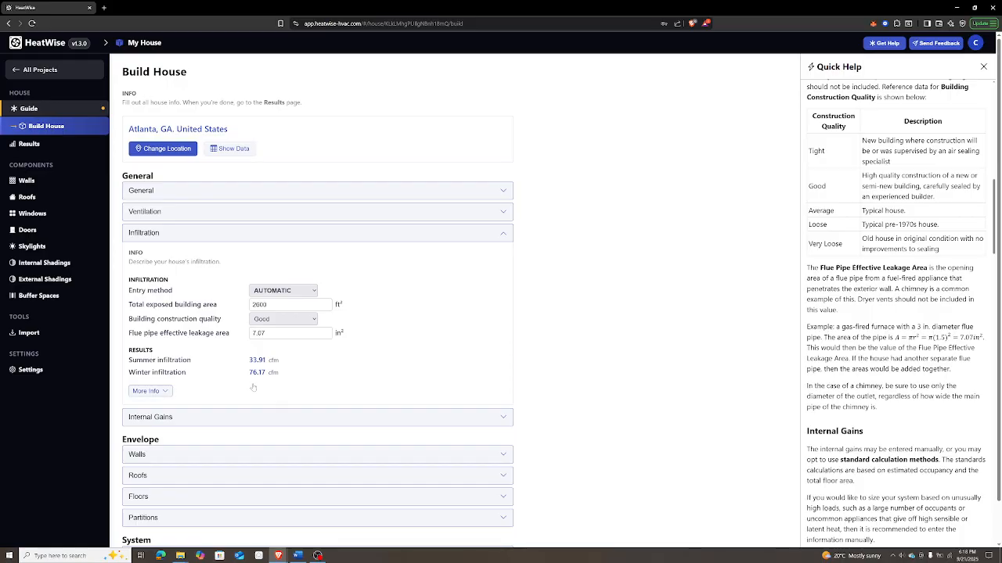
left_click(165, 393)
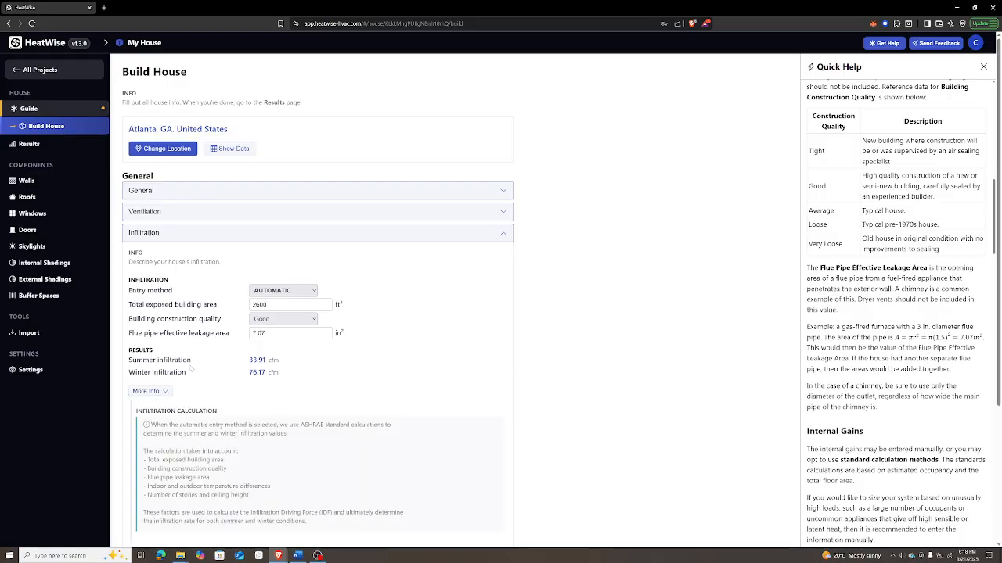
scroll(161, 352, "down", 1)
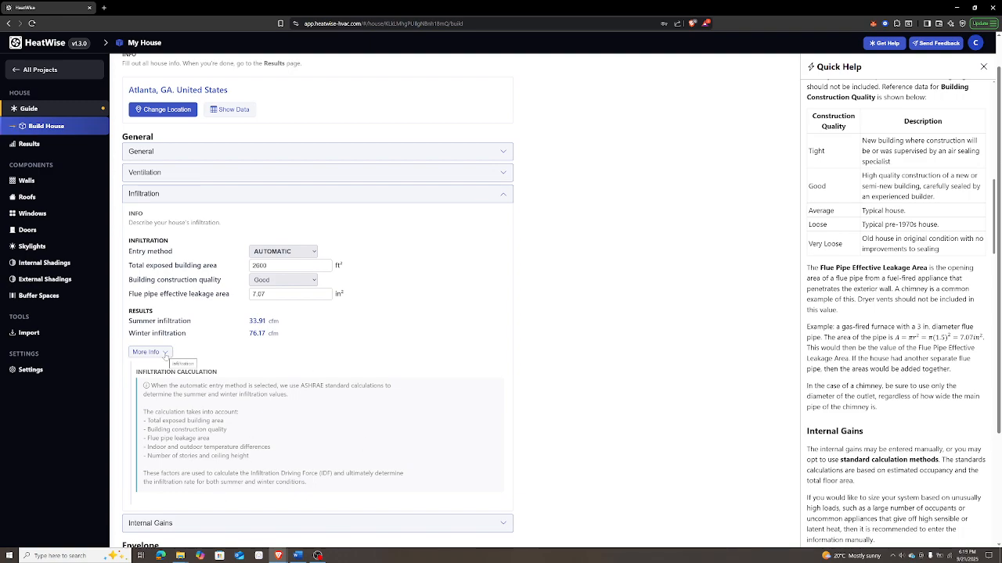
left_click(165, 353)
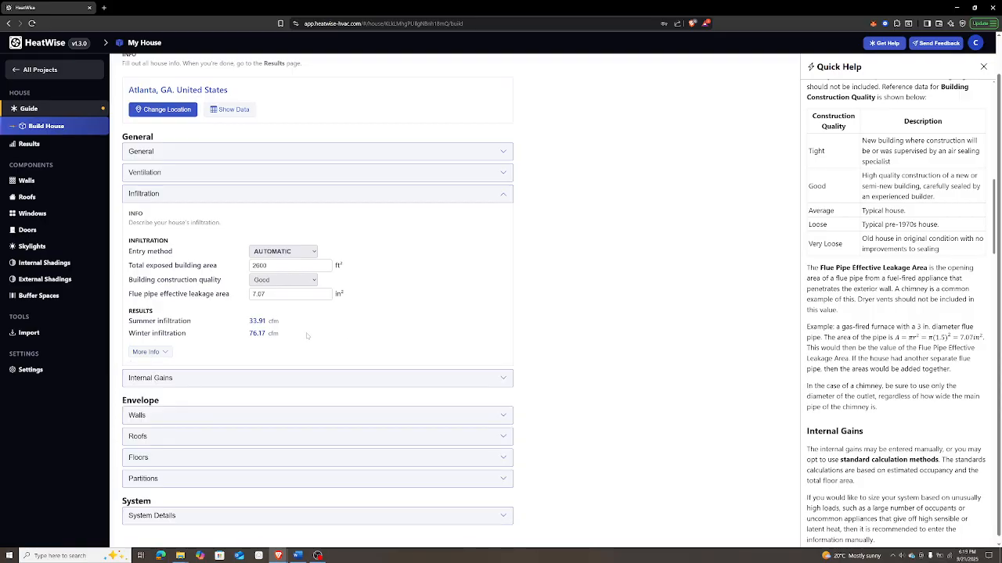
- Close the Infiltration section, open Internal Gains and try the Manual entry method
left_click(376, 199)
left_click(180, 253)
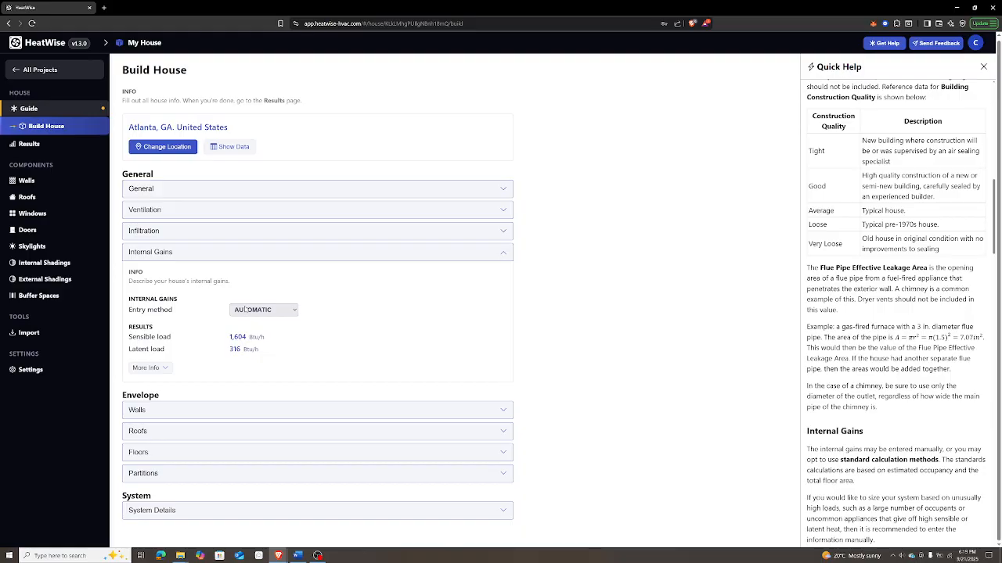
left_click(249, 310)
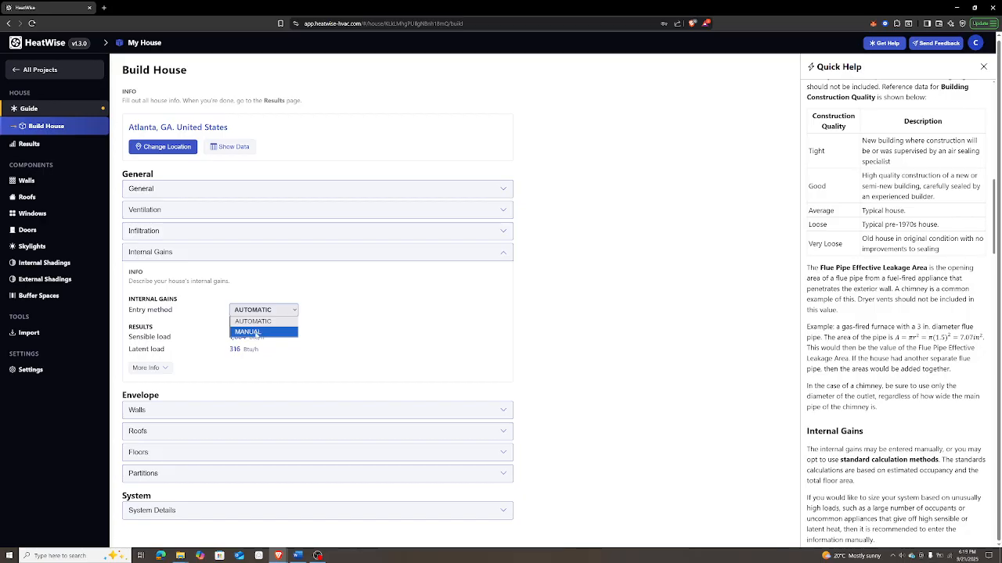
left_click(258, 335)
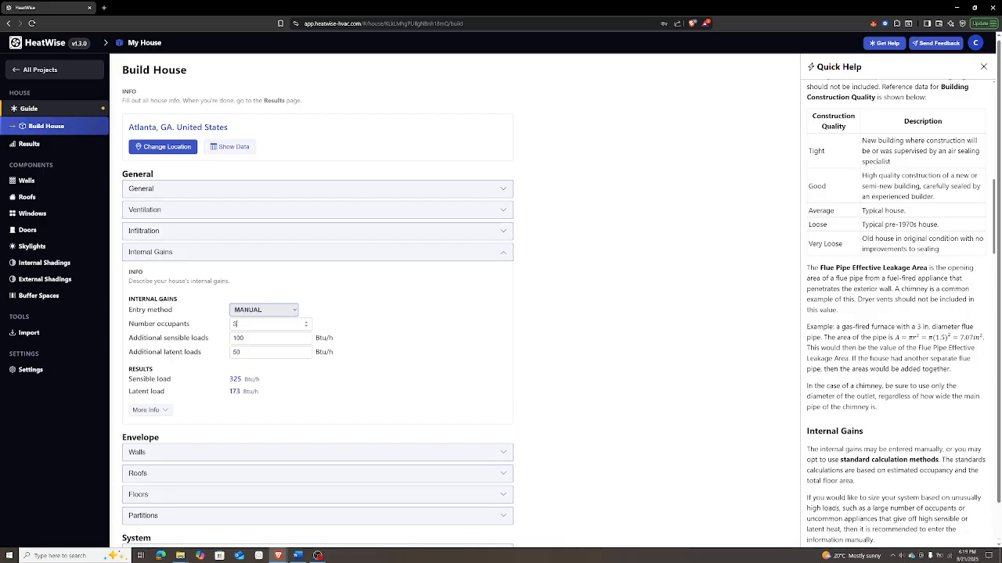
- Look over the manual occupant, sensible load and latent load fields, and return the internal gains entry method to Automatic
left_click(237, 324)
left_click_drag(238, 324, 215, 331)
left_click(242, 324)
left_click(252, 338)
left_click(258, 352)
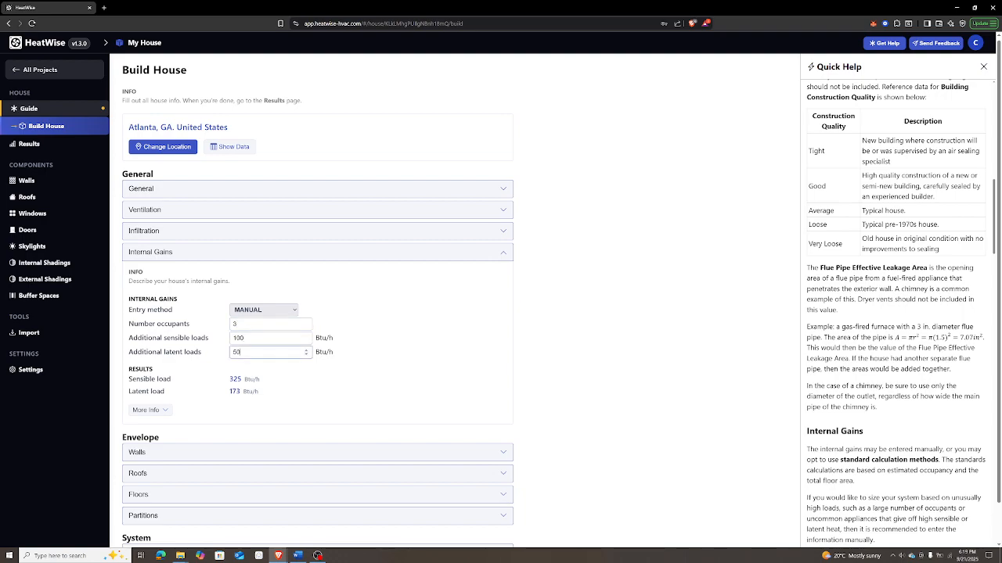
left_click(255, 338)
left_click(282, 316)
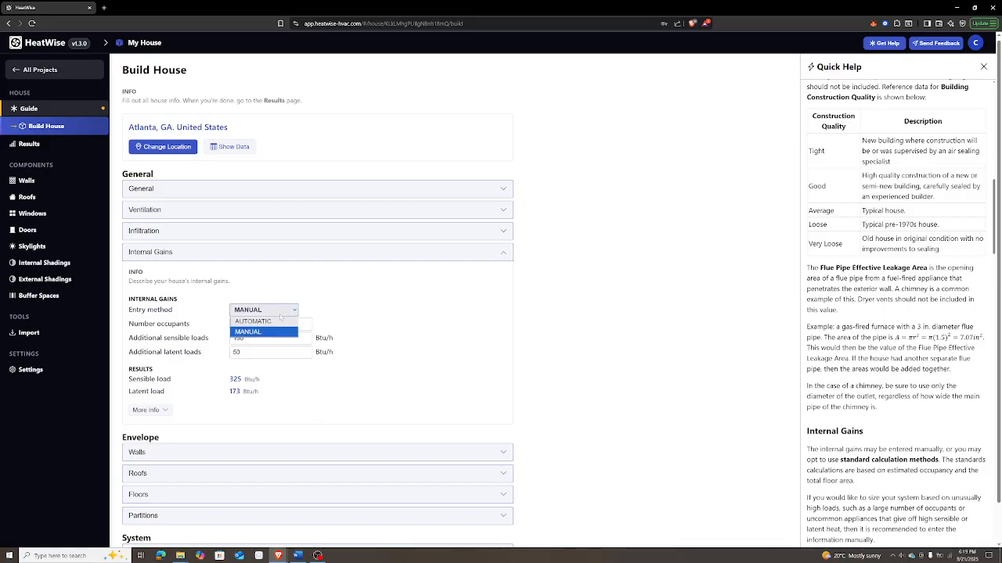
left_click(264, 325)
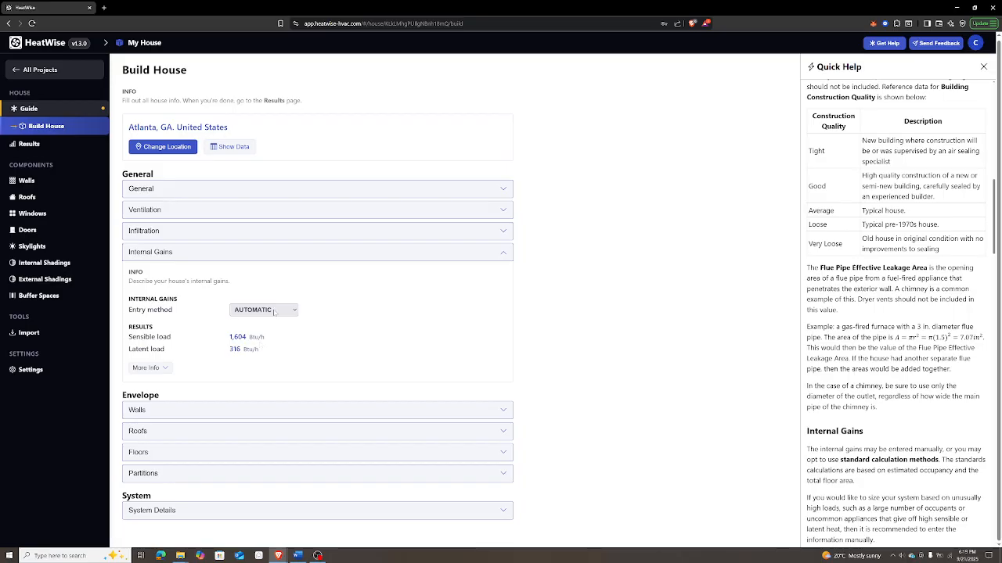
- Read the additional info explaining how the internal gains are calculated
left_click(165, 370)
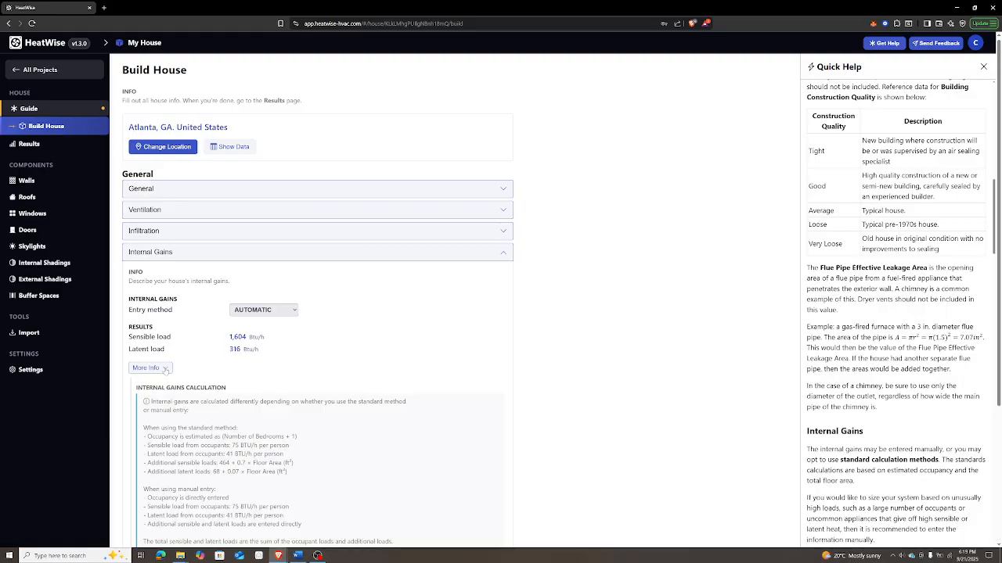
scroll(165, 370, "down", 1)
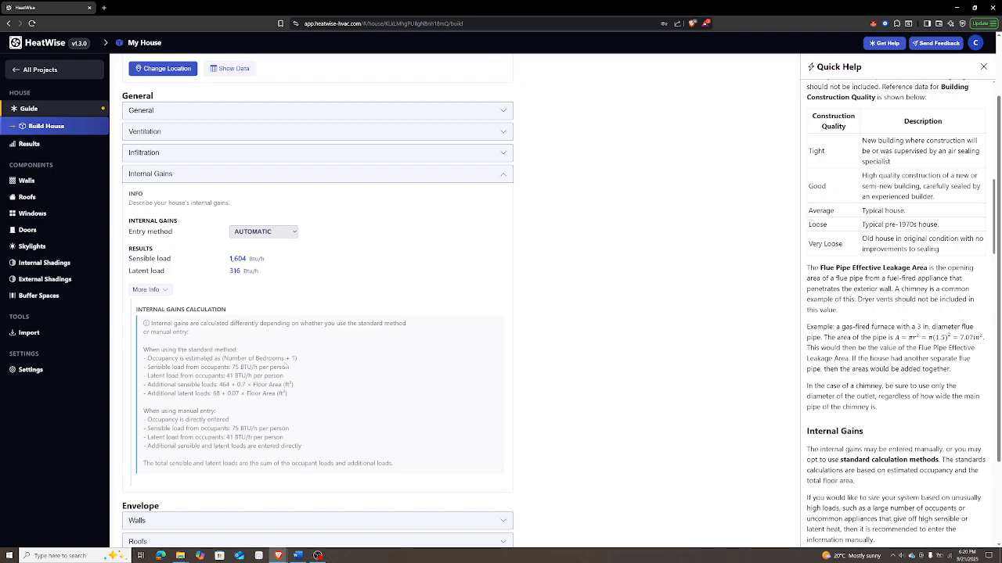
scroll(219, 204, "up", 2)
- In the General section, try a total floor area of 1500 ft² with 4 bedrooms and check the internal gains results
left_click(209, 190)
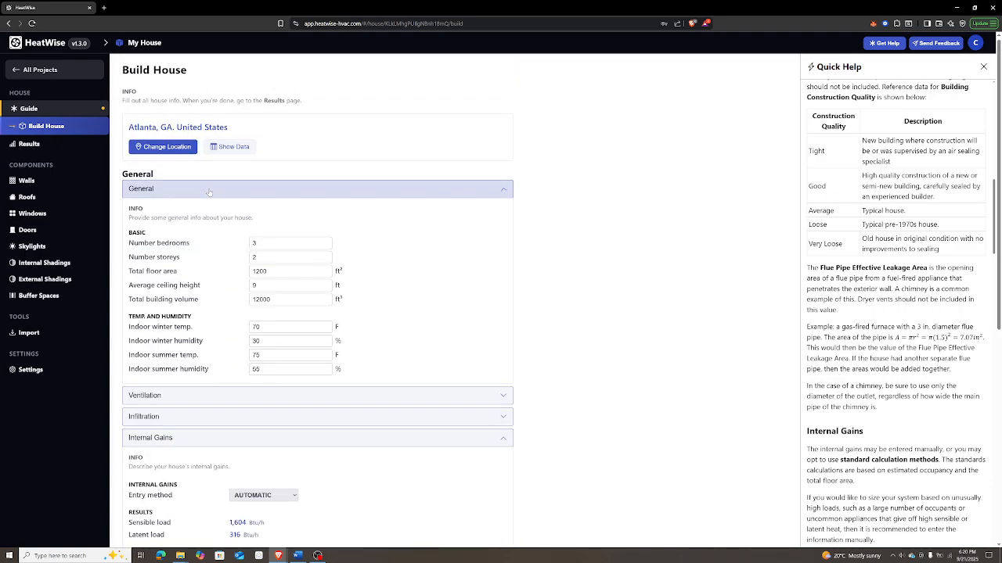
double_click(258, 271)
type("1500")
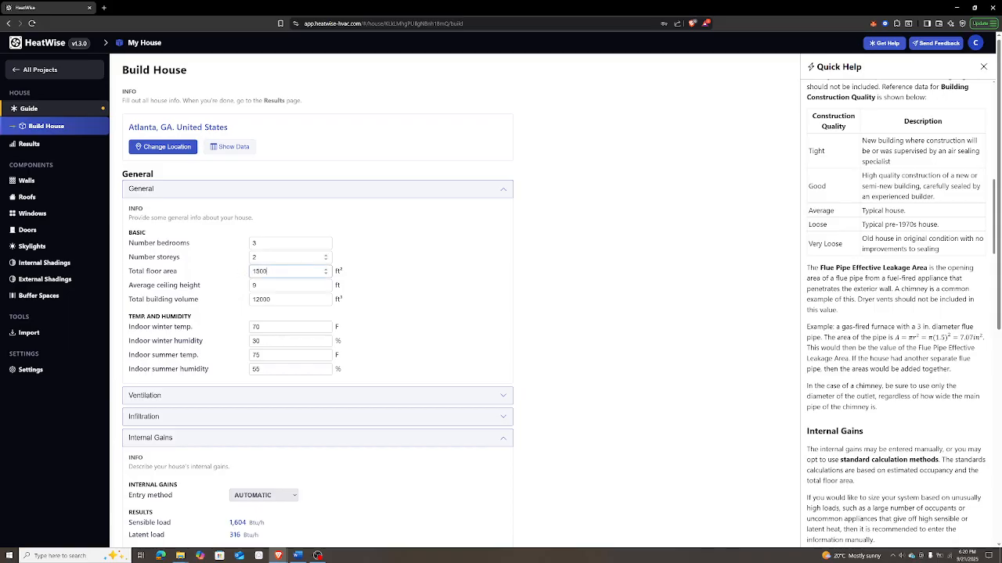
left_click(270, 244)
key("BackSpace")
type("4")
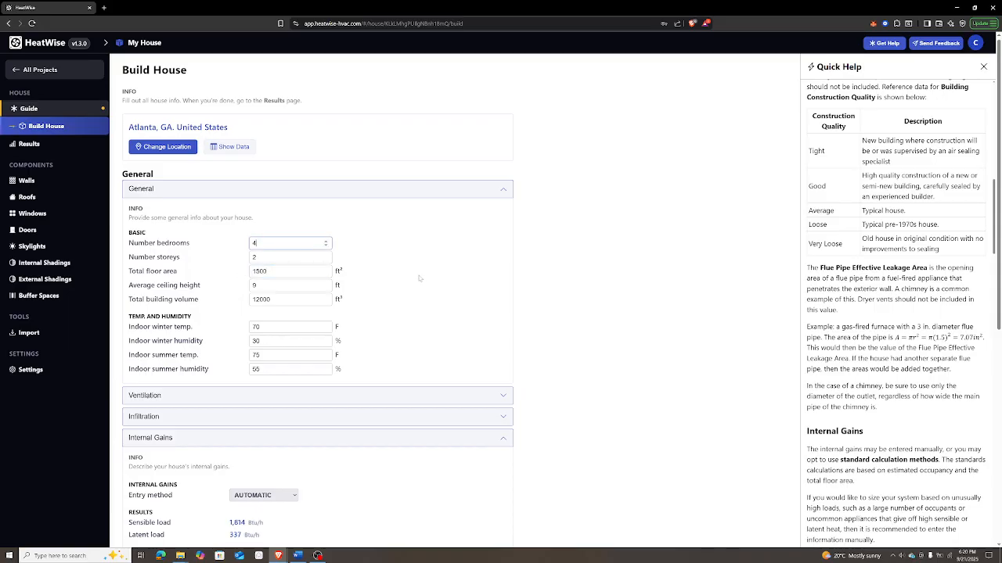
left_click(421, 279)
scroll(421, 278, "down", 1)
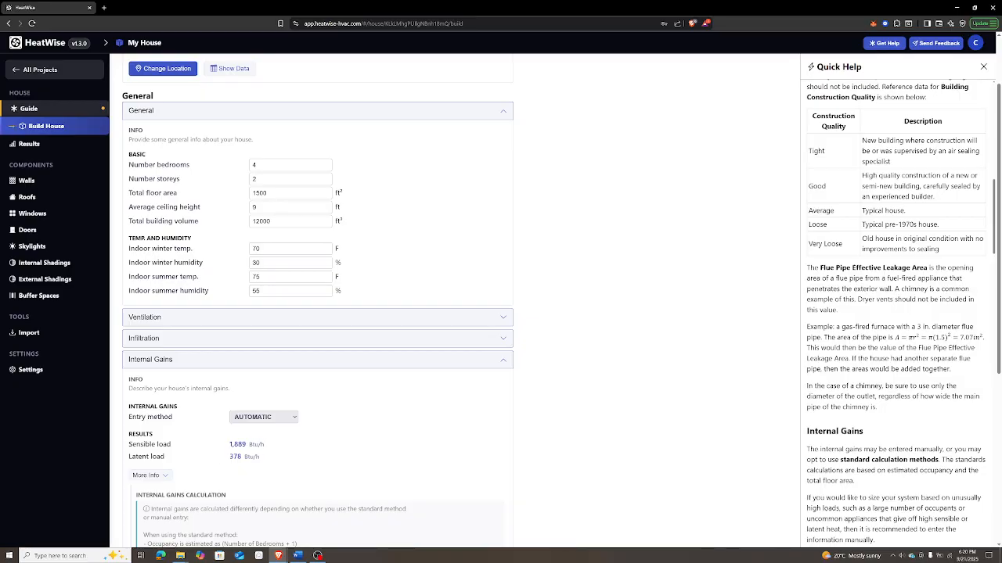
- Return the total floor area to 1200 ft² and the number of bedrooms to 3
double_click(265, 193)
type("1200")
key("shift+Tab")
key("shift+Tab")
key("BackSpace")
type("3")
left_click(424, 177)
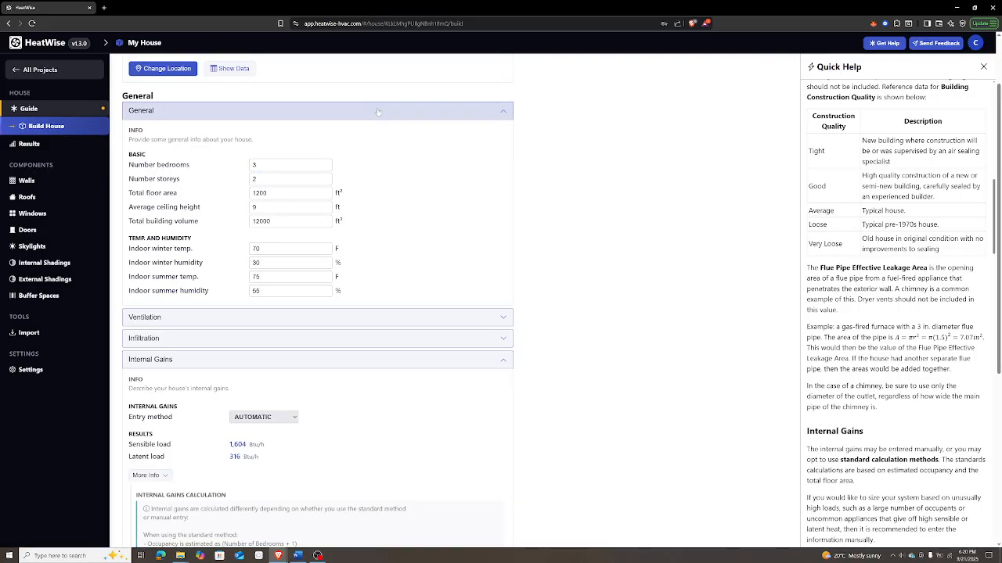
- Collapse the General section, the internal gains explanation and the Internal Gains section
left_click(378, 112)
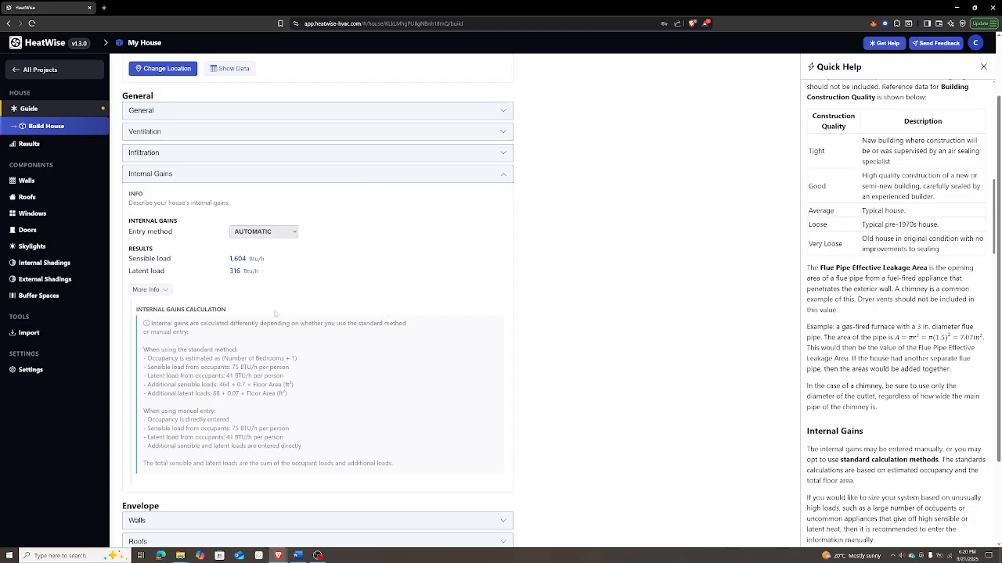
left_click(147, 290)
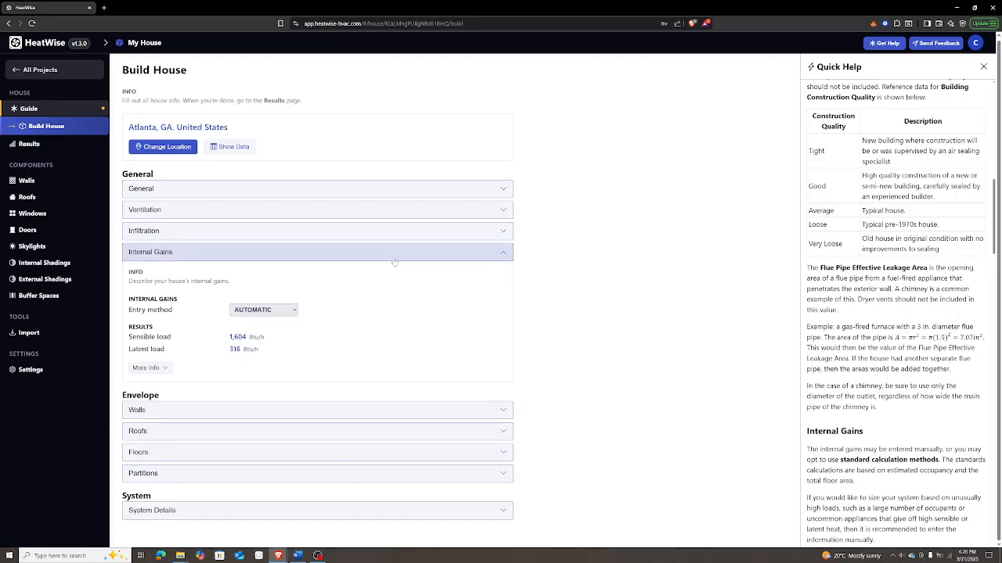
left_click(294, 254)
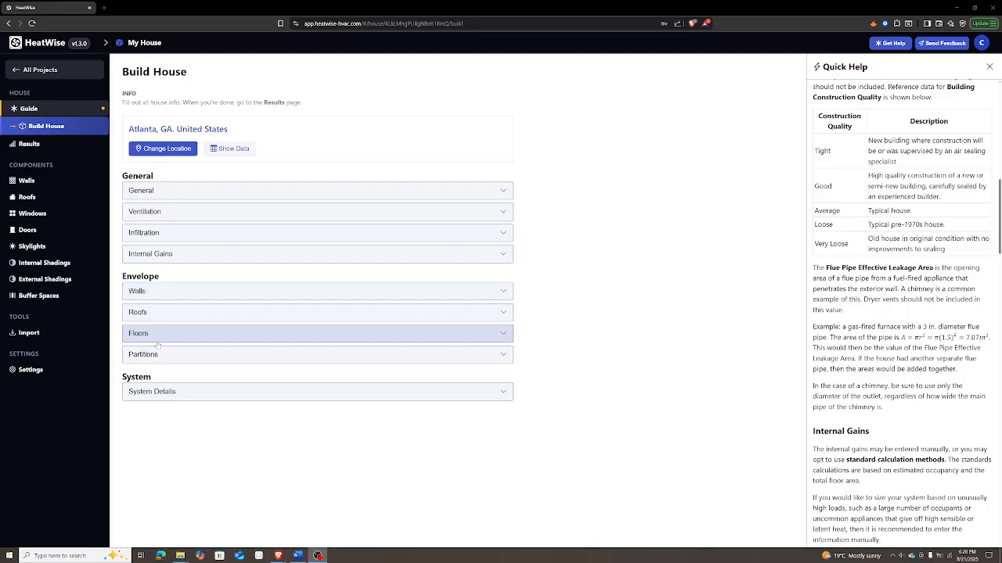
- Add a wall to the envelope and create a new wall type for it named Brick Wall
left_click(167, 292)
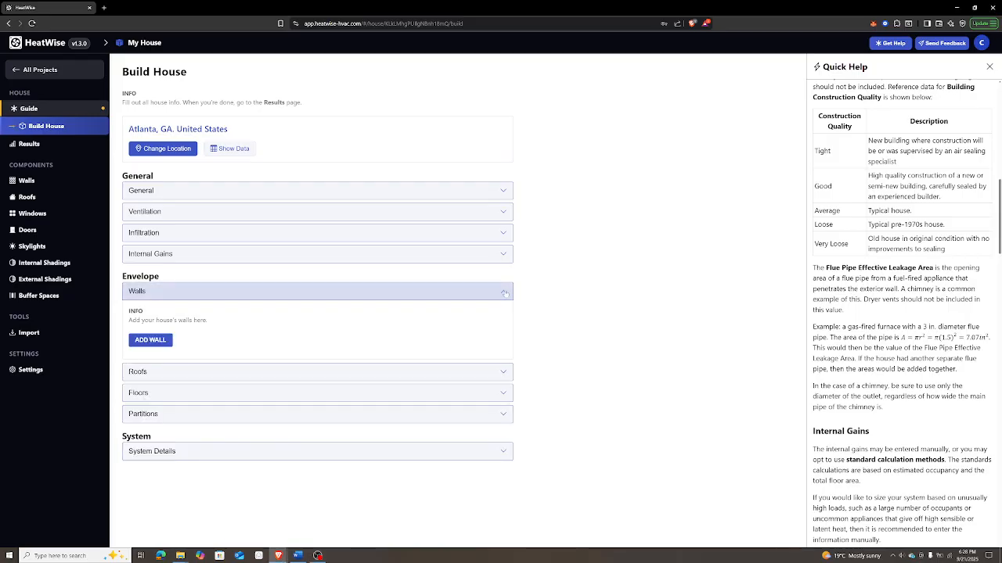
left_click(150, 342)
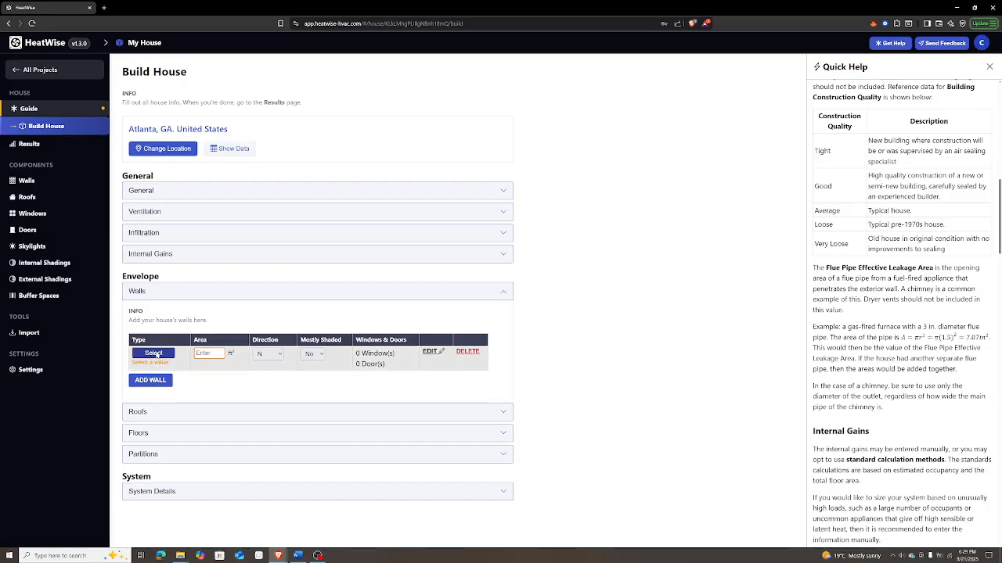
left_click(155, 355)
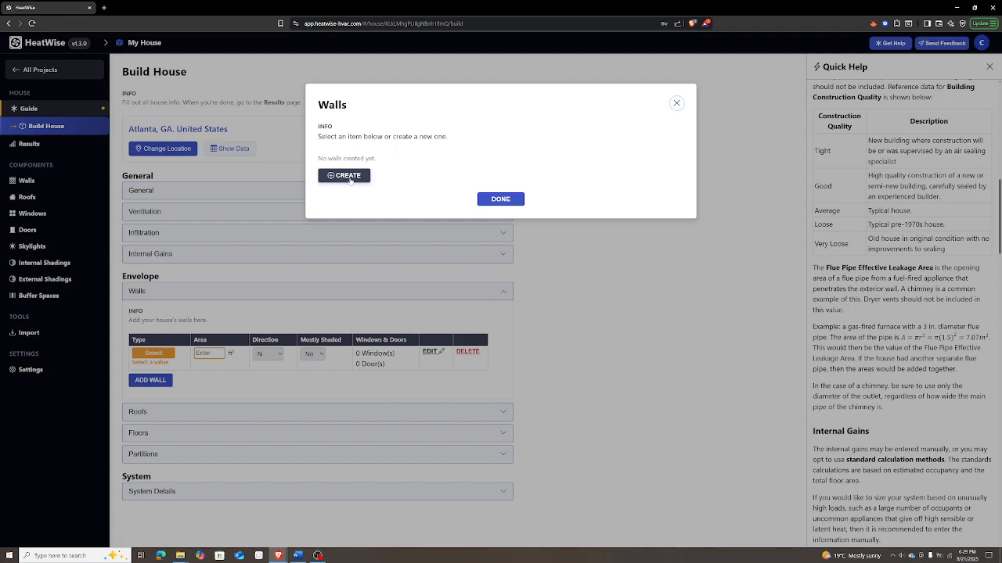
left_click(349, 177)
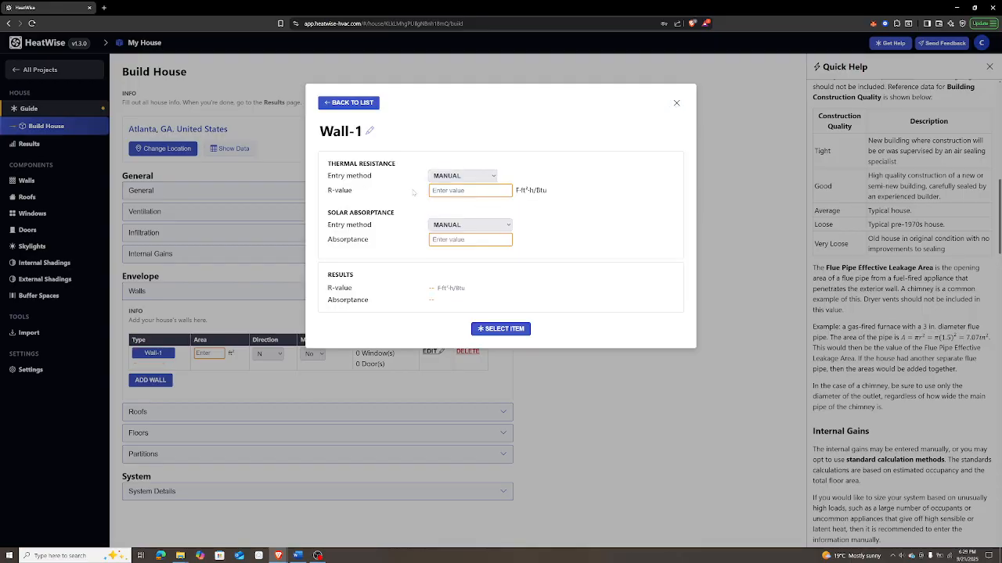
left_click(369, 131)
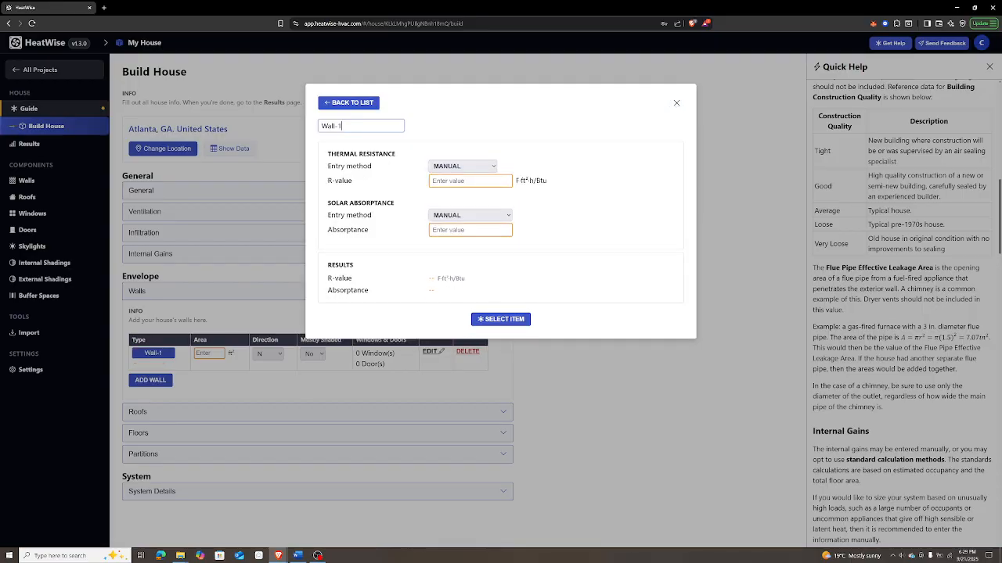
key("ctrl+a")
type("Brick Wall")
left_click(500, 111)
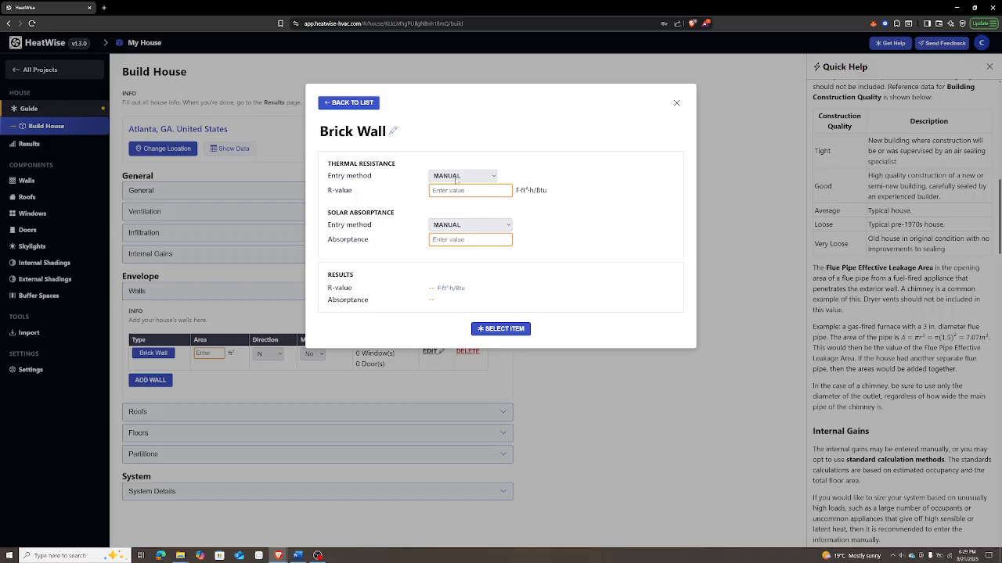
- Set the Brick Wall's thermal resistance entry method to Build Wall and add four layers
left_click(463, 190)
left_click(463, 176)
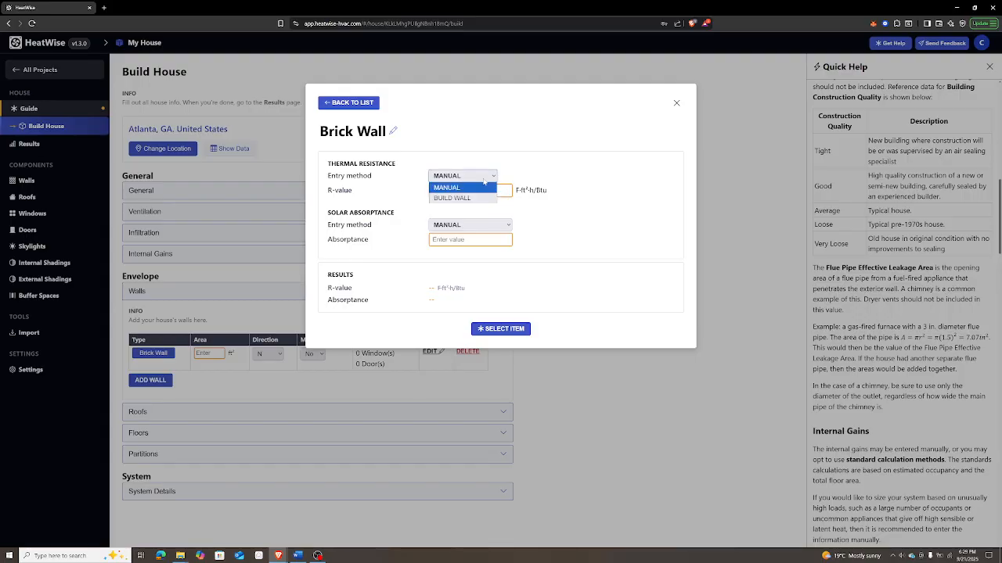
left_click(454, 198)
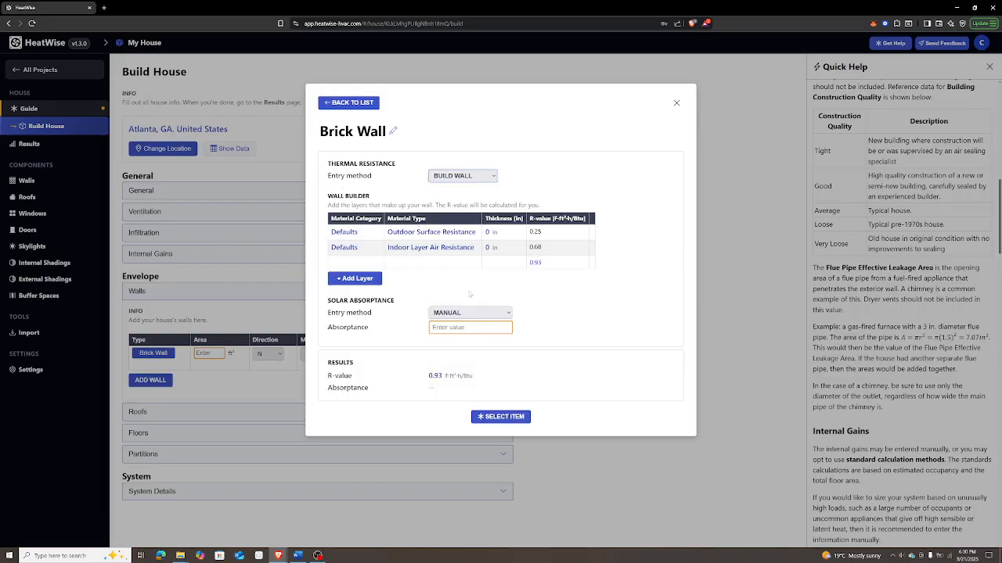
left_click(355, 279)
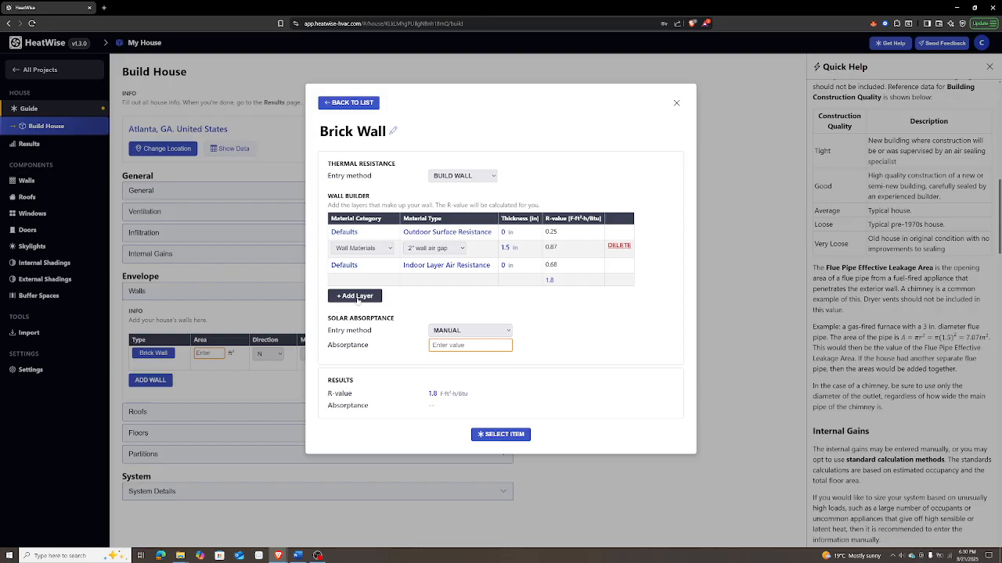
left_click(354, 297)
left_click(356, 314)
left_click(356, 332)
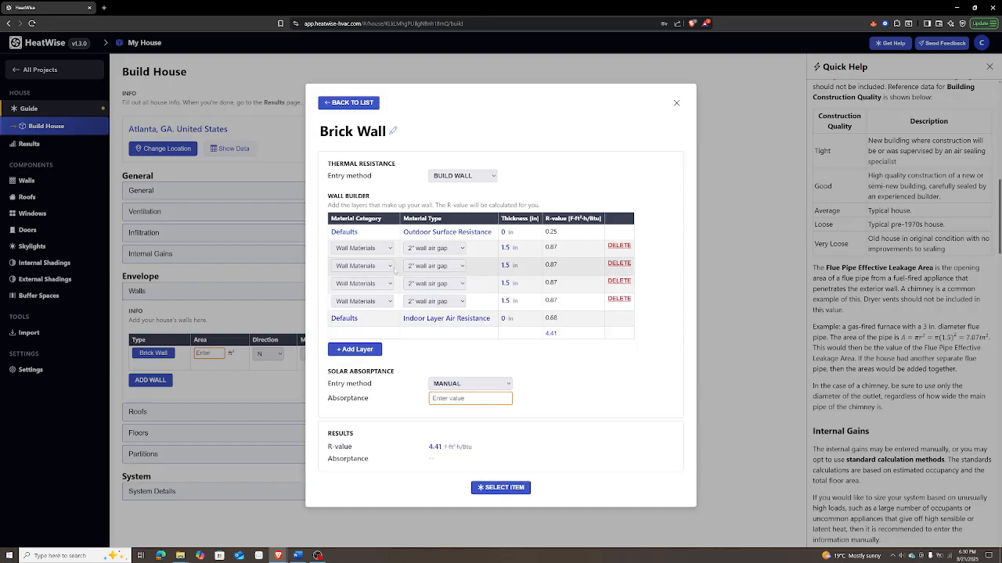
left_click(377, 252)
left_click(379, 255)
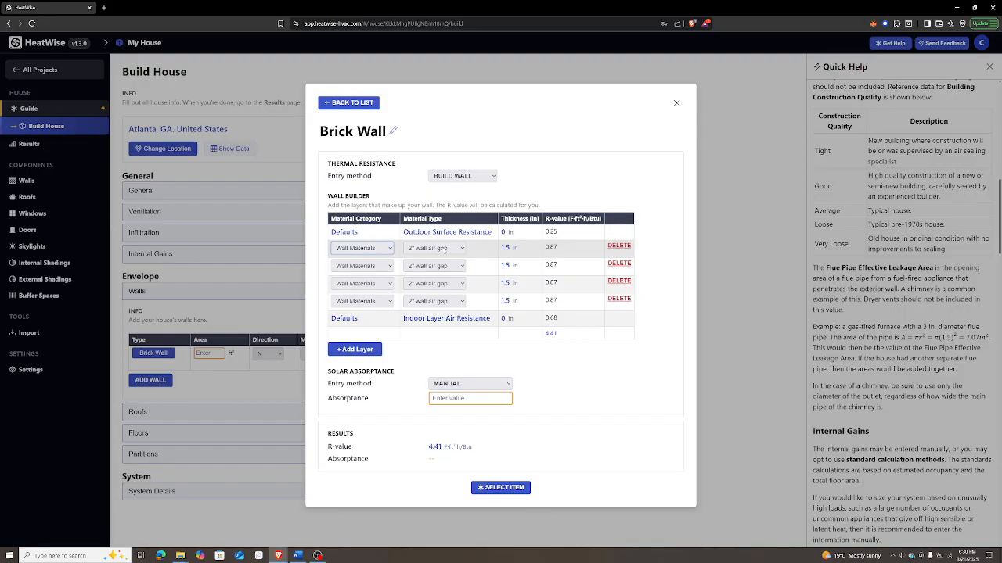
left_click(380, 249)
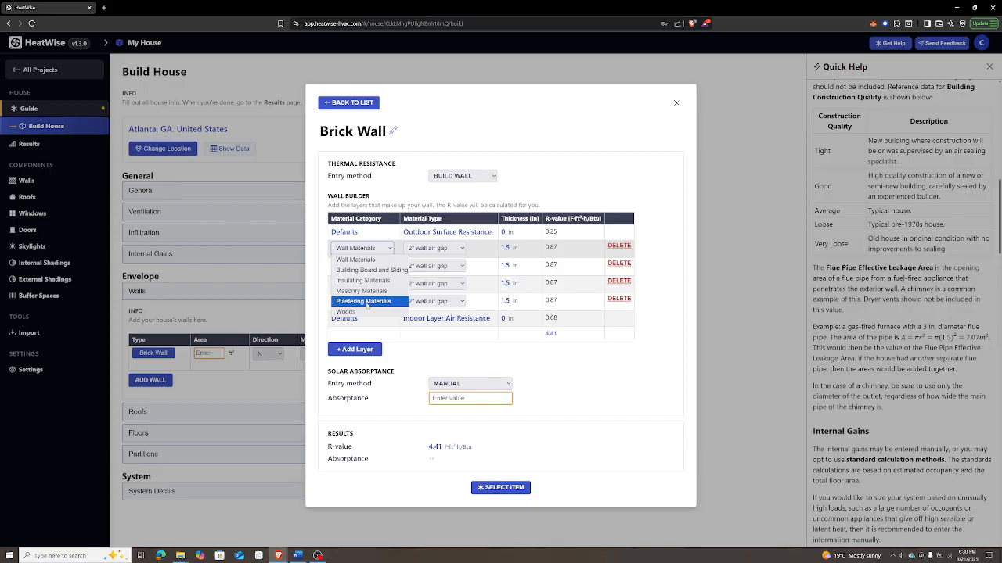
left_click(390, 286)
left_click(438, 248)
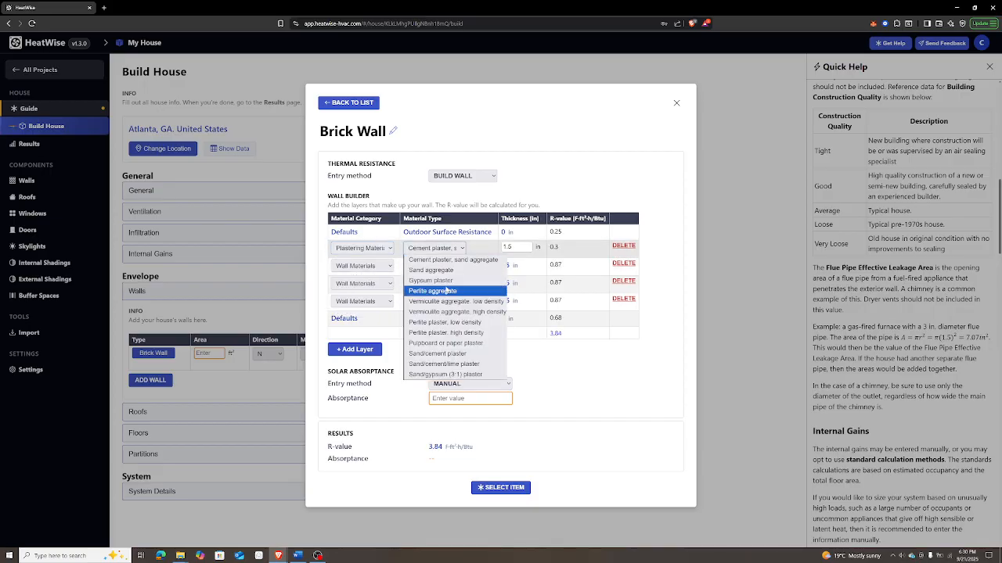
left_click(364, 249)
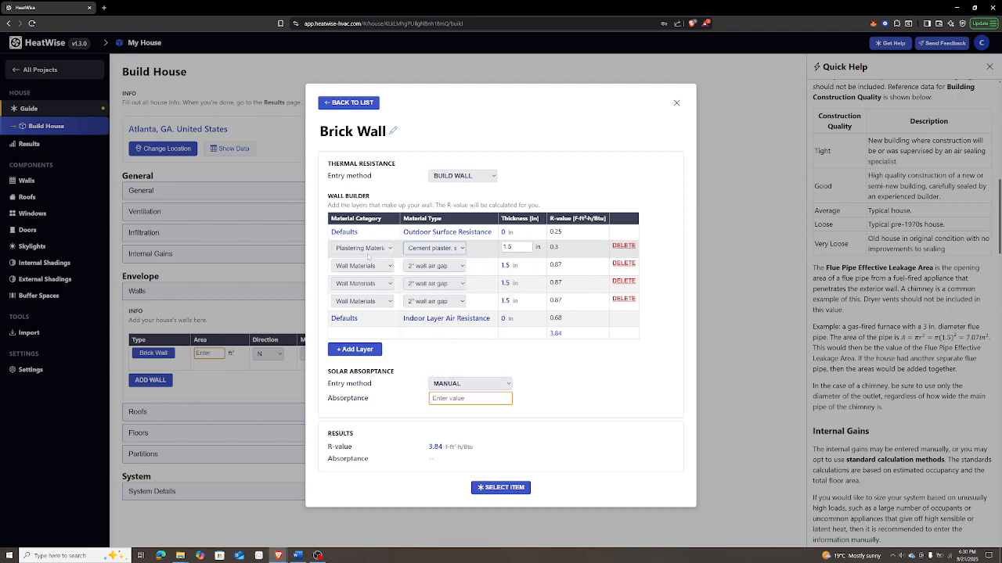
- Define the first added layer as Masonry Materials, "Brick, fired clay, low density", with a thickness of 3 in
left_click(366, 249)
left_click(361, 290)
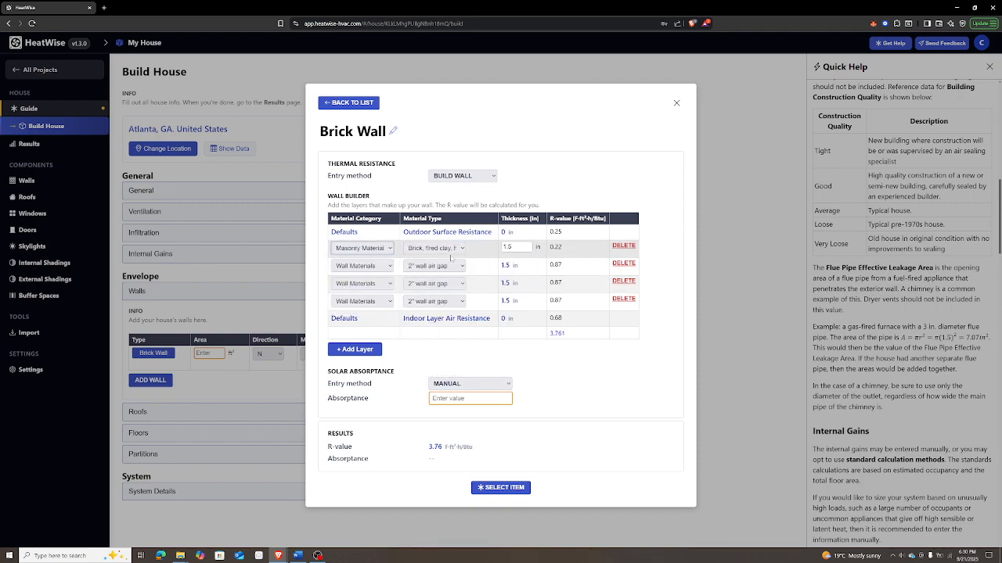
left_click(448, 248)
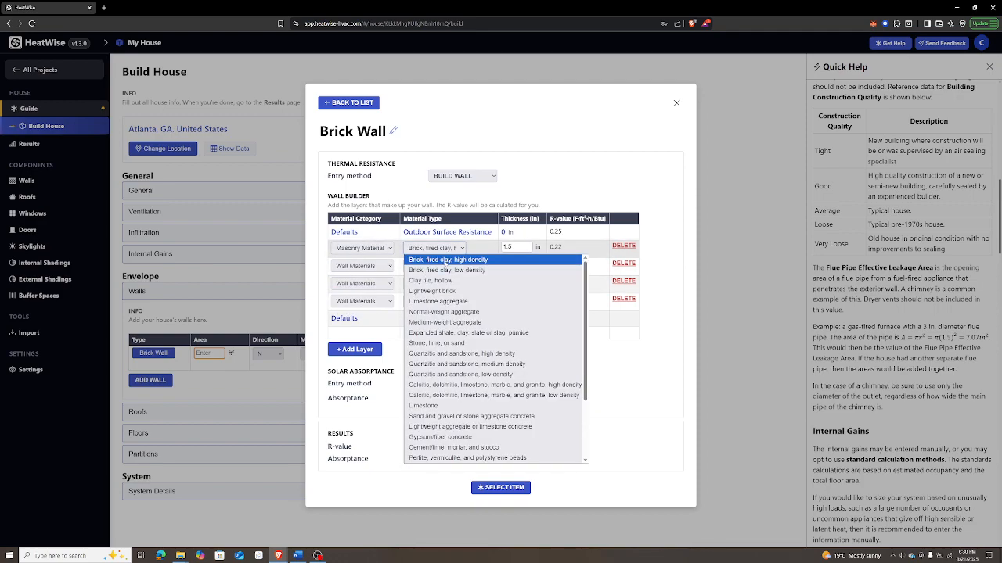
left_click(452, 270)
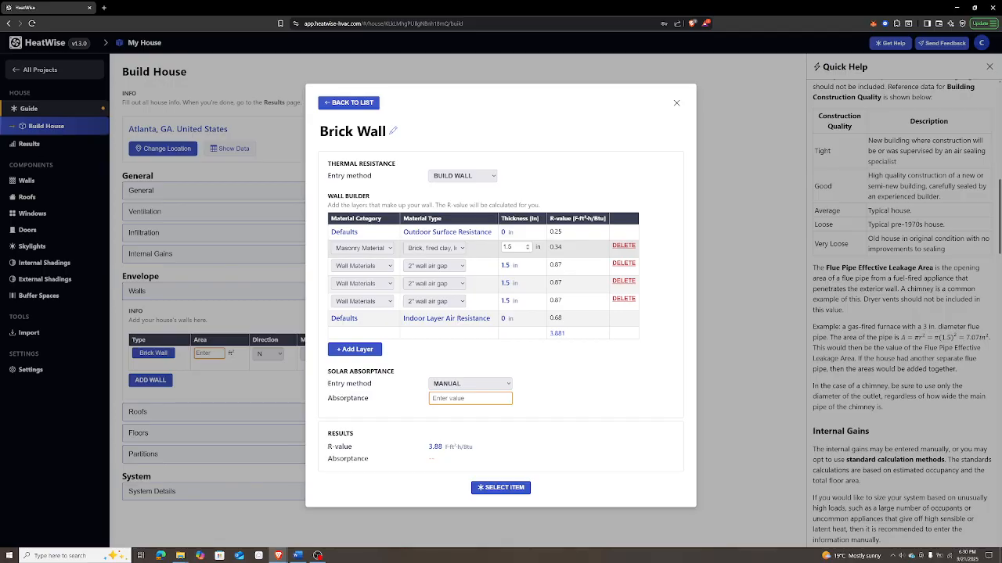
double_click(507, 246)
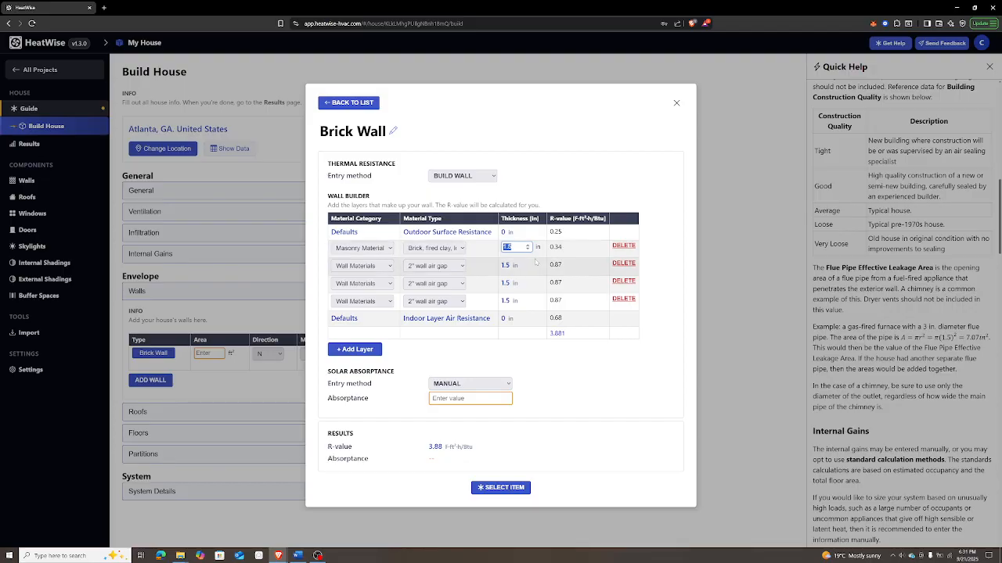
type("3")
- Define the Brick Wall's second added layer as Woods, Oak, with a thickness of 0.5 in
left_click(384, 266)
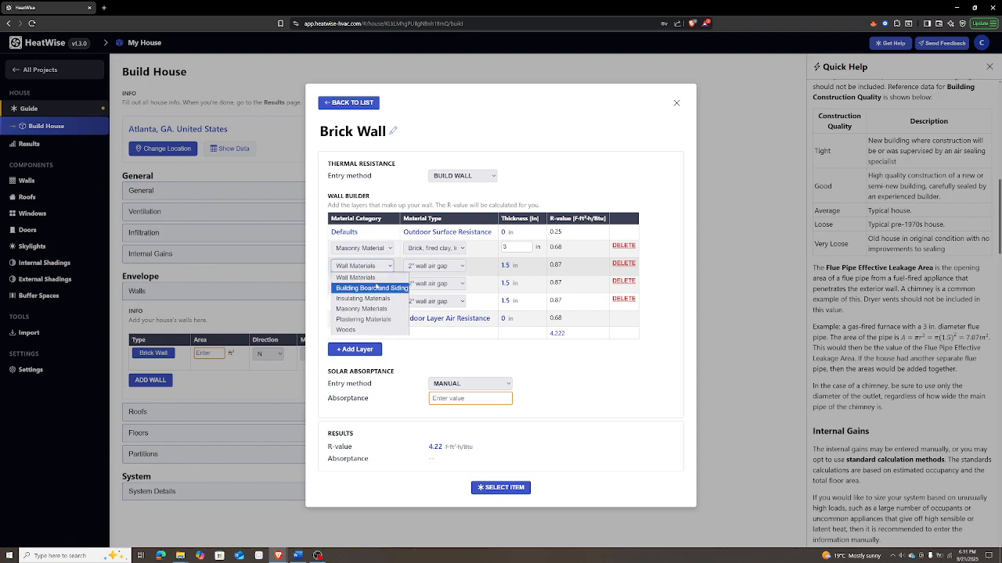
left_click(375, 288)
left_click(446, 266)
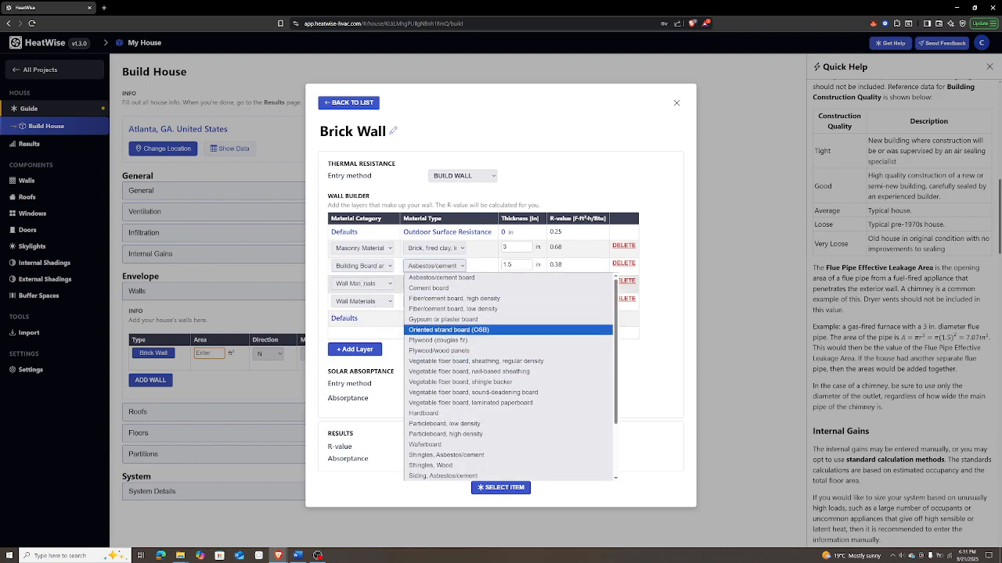
left_click(361, 266)
left_click(348, 330)
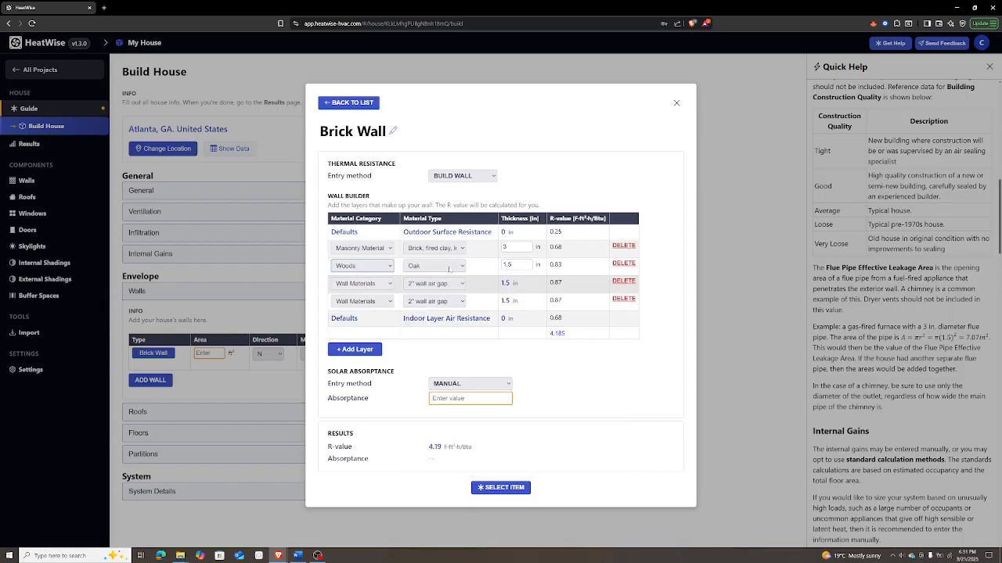
left_click(446, 266)
left_click(448, 264)
key("Tab")
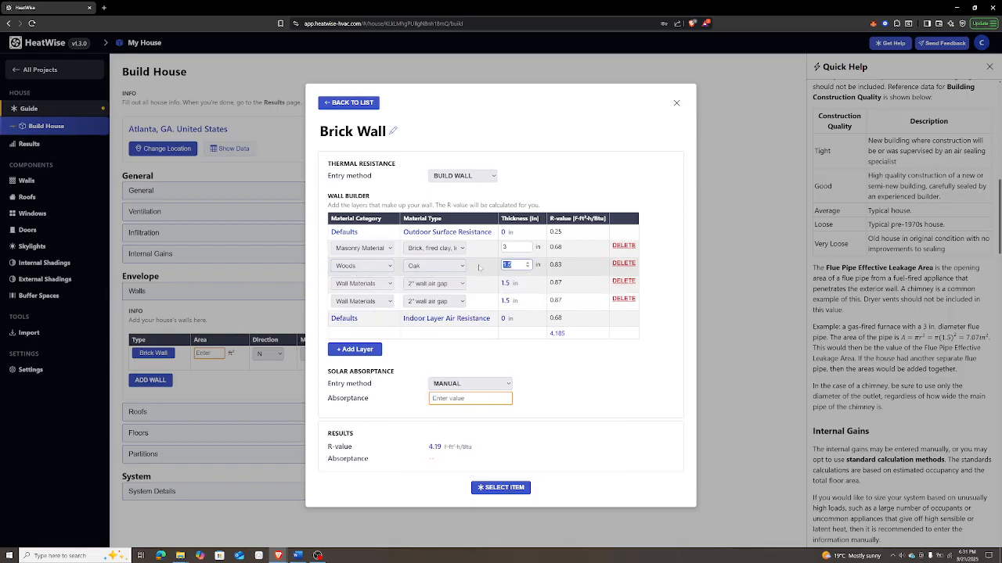
type("0.5")
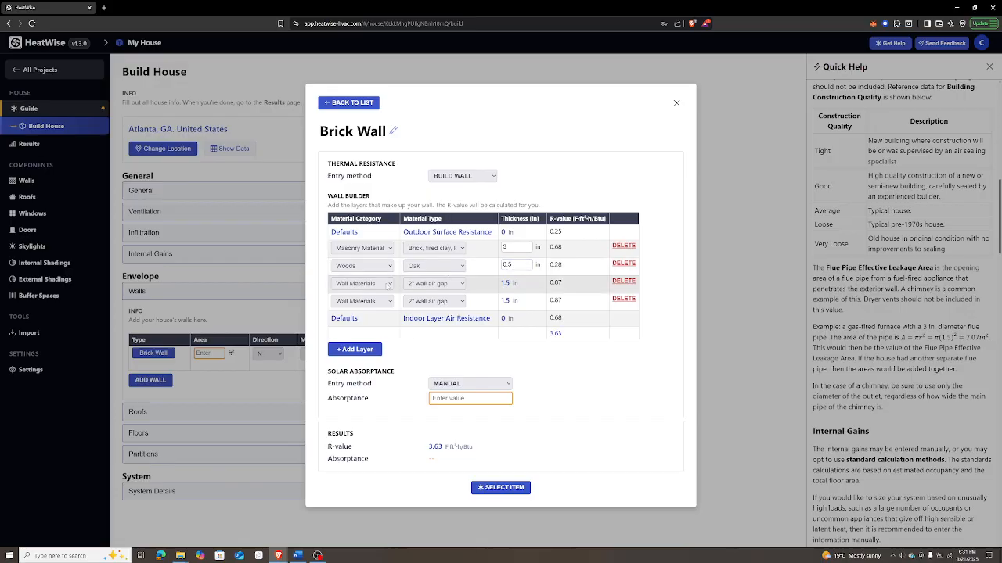
- Define the third added layer as Insulating Materials, "Glass-fiber batt, high density", with a thickness of 3.5 in
left_click(386, 284)
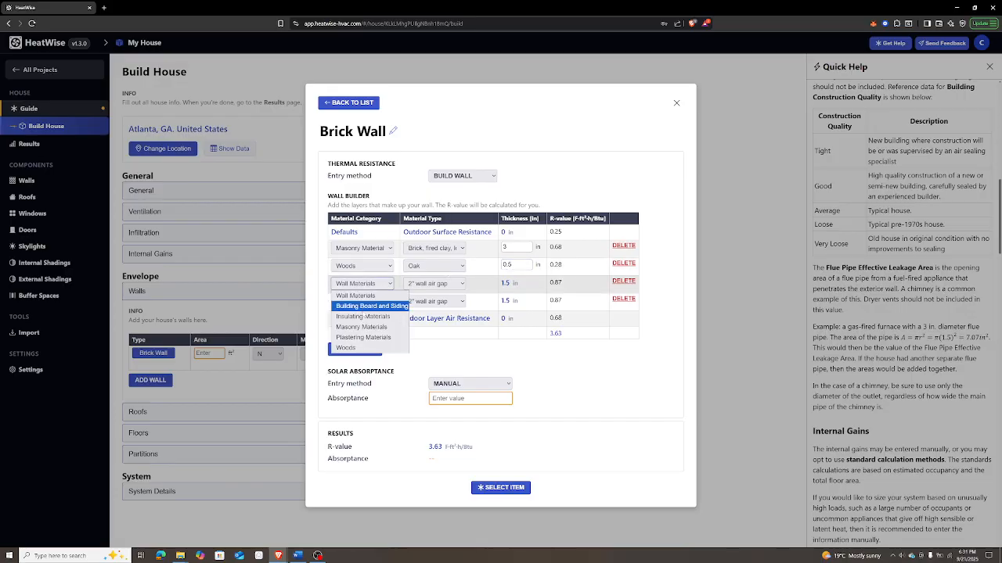
left_click(361, 317)
left_click(440, 283)
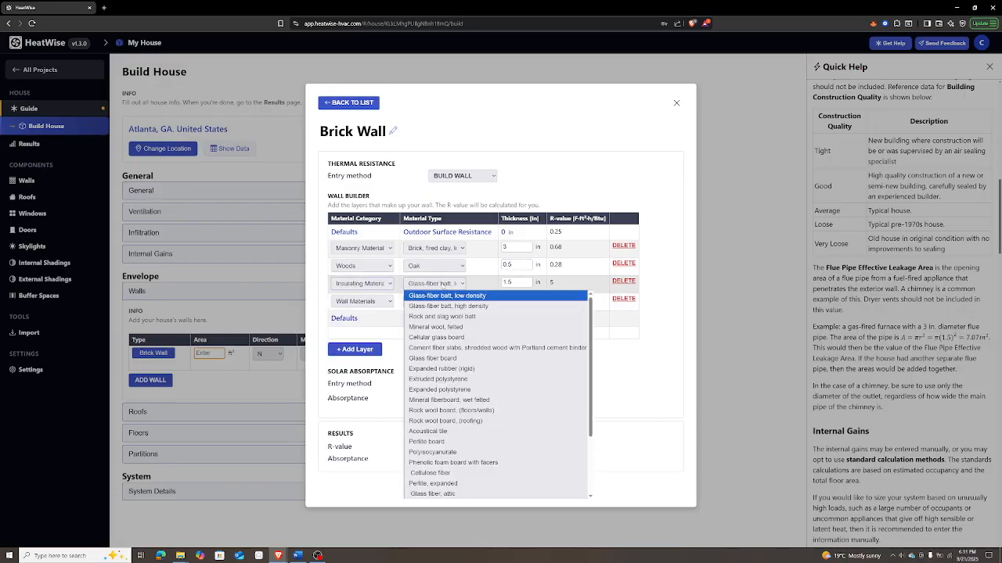
left_click(466, 306)
key("Tab")
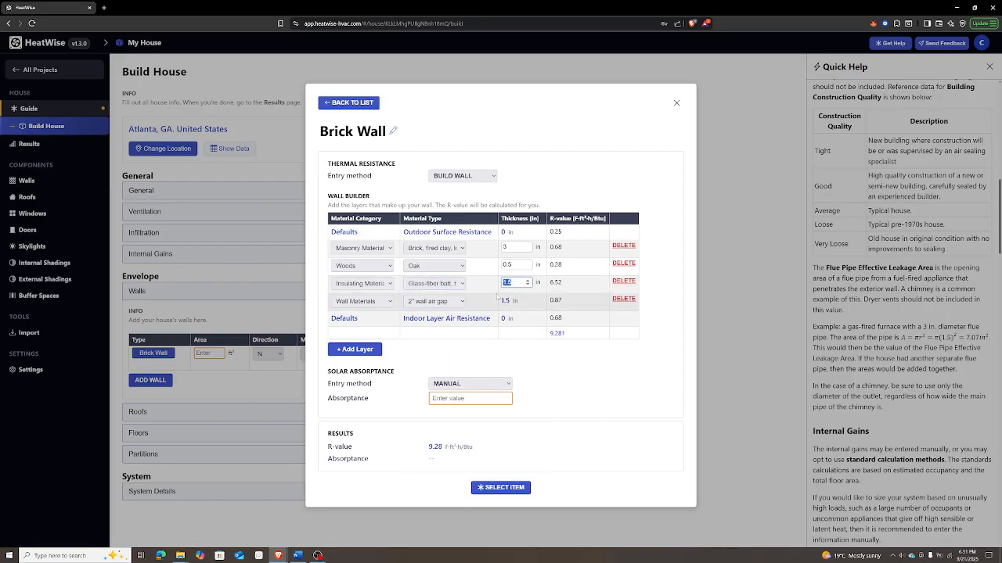
type("5.5")
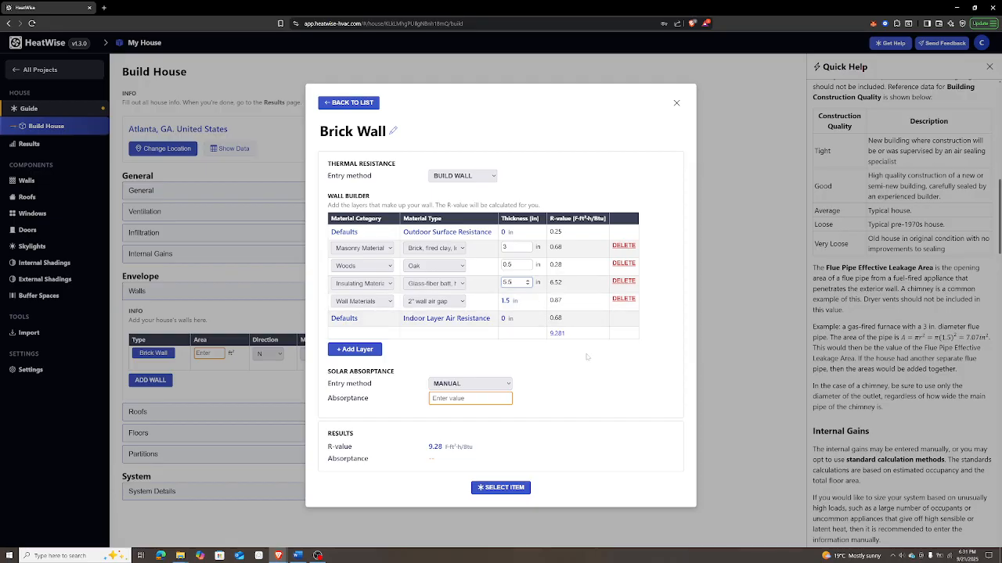
left_click(509, 283)
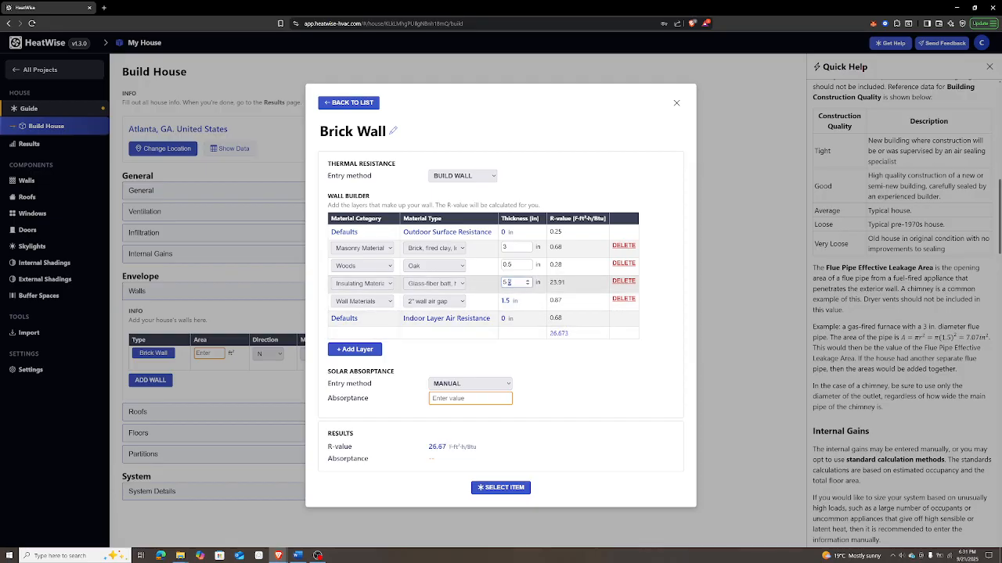
left_click_drag(513, 283, 487, 285)
type("3.5")
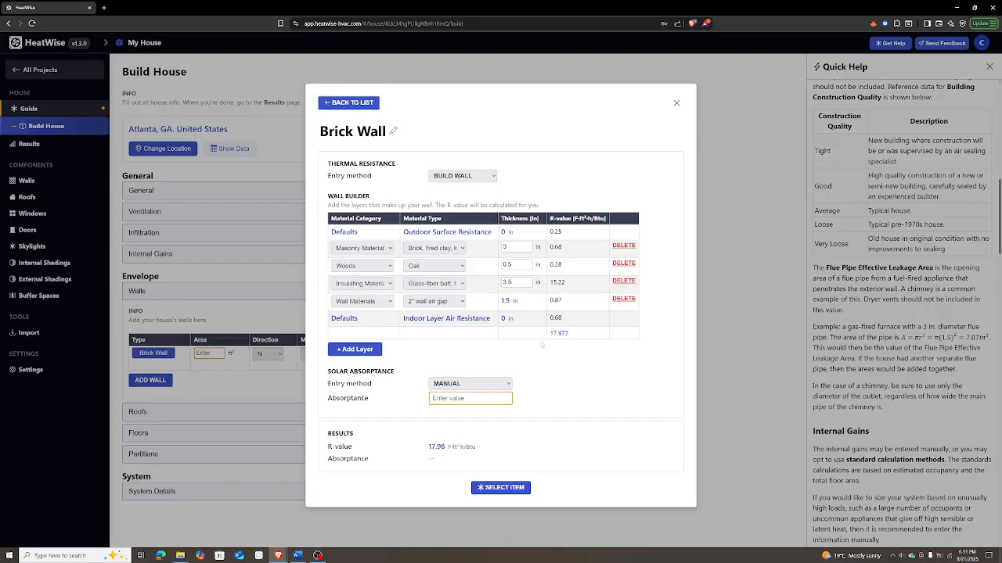
- Define the fourth added layer as Wall Materials, Gypsum Board, with a thickness of 1 in
left_click(370, 306)
left_click(394, 303)
left_click(420, 304)
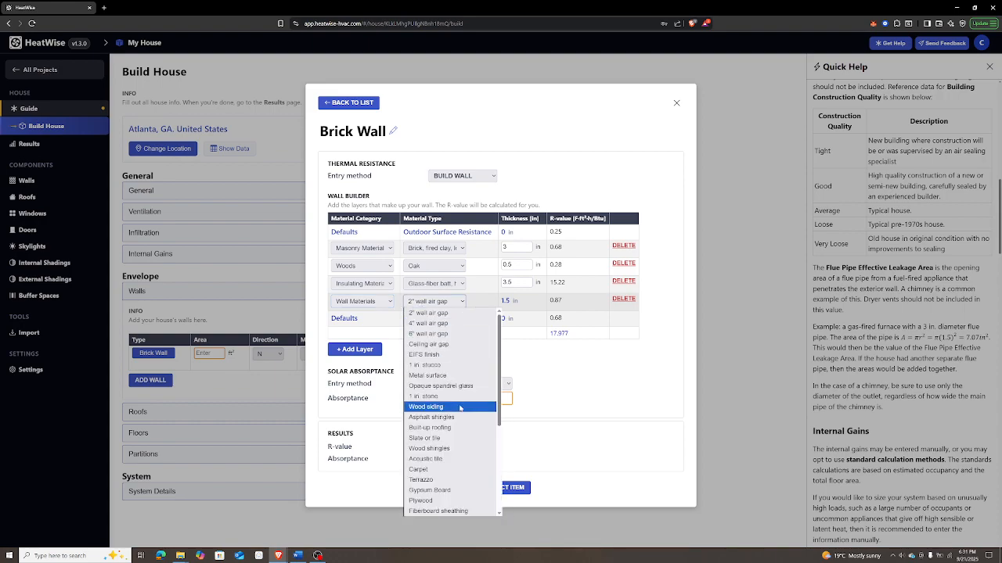
left_click(430, 486)
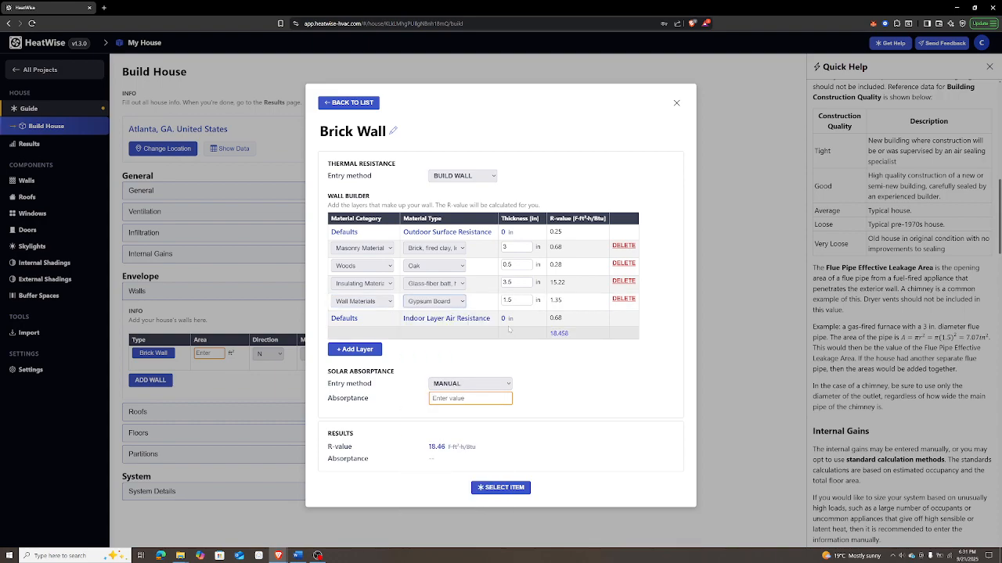
double_click(507, 300)
type("1")
left_click(619, 367)
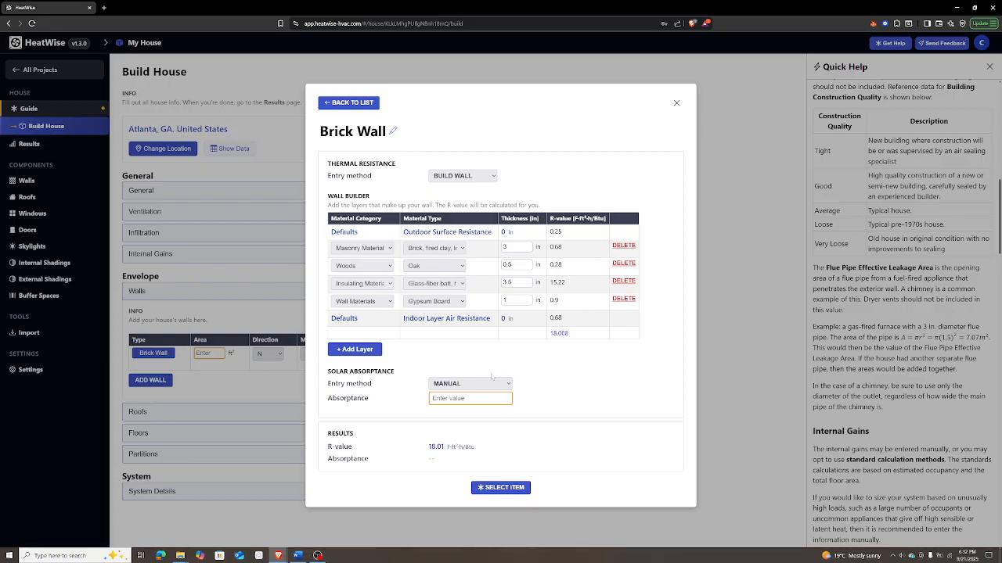
- Set the solar absorptance by material to "Brick, red (0.63)" and select the Brick Wall type for the envelope wall
left_click(472, 385)
left_click(470, 405)
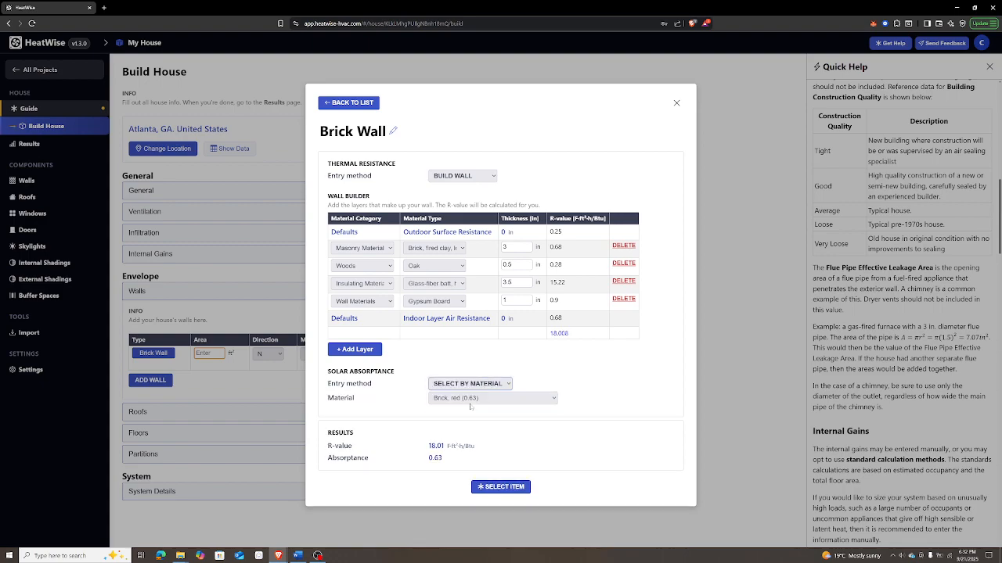
left_click(473, 398)
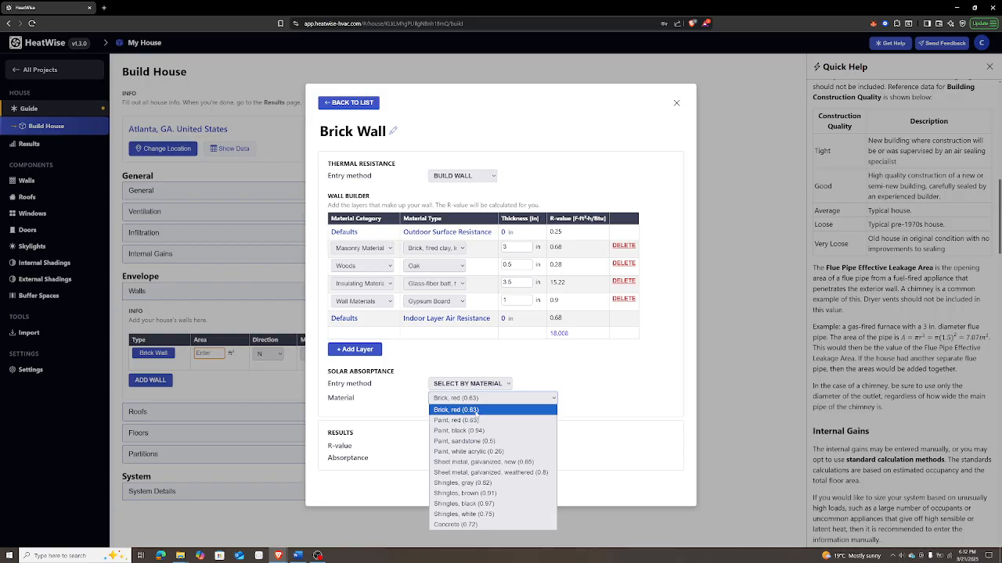
left_click(476, 414)
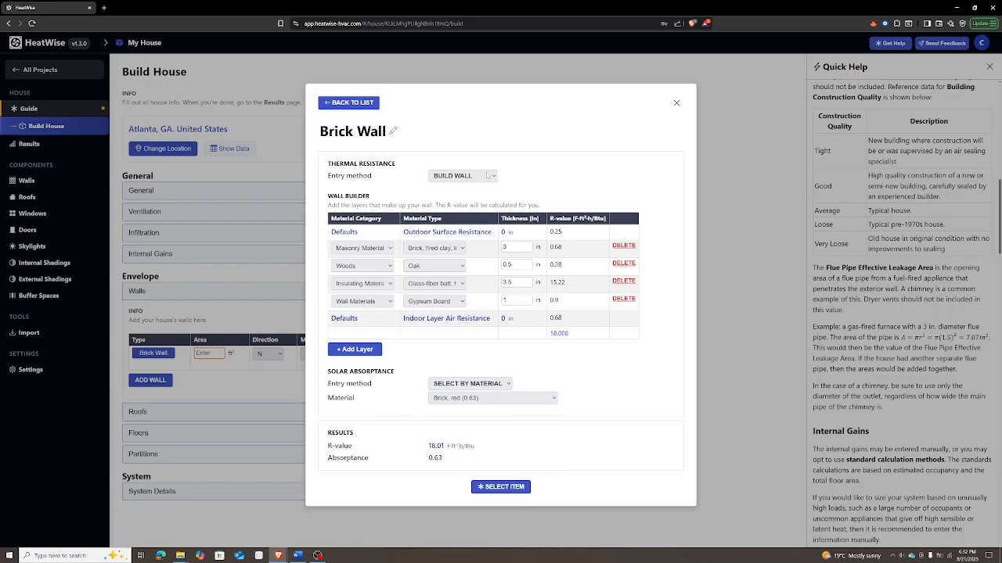
left_click(505, 488)
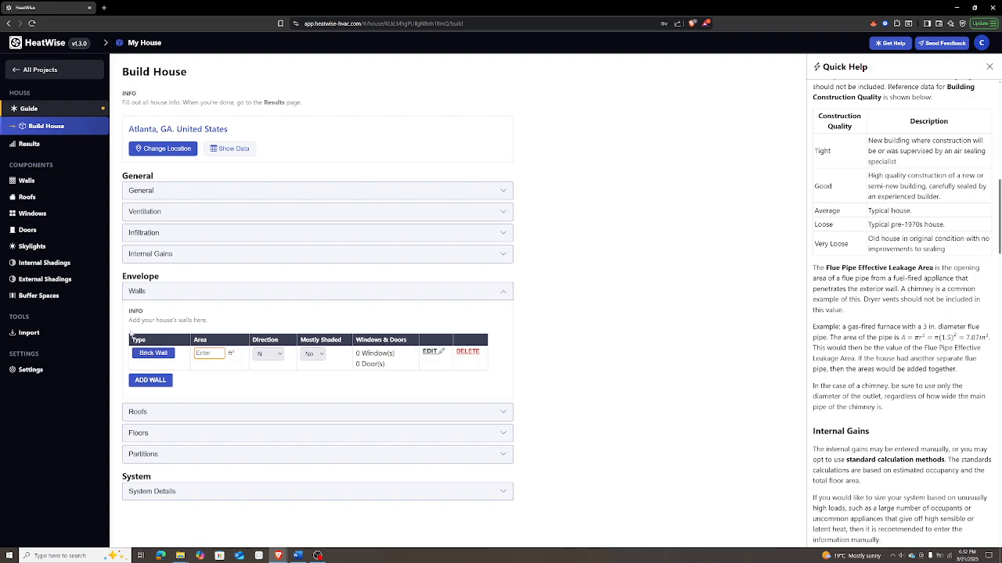
- Open Brick Wall from the project's wall components and change its solar absorptance material to "Concrete (0.72)"
left_click(37, 182)
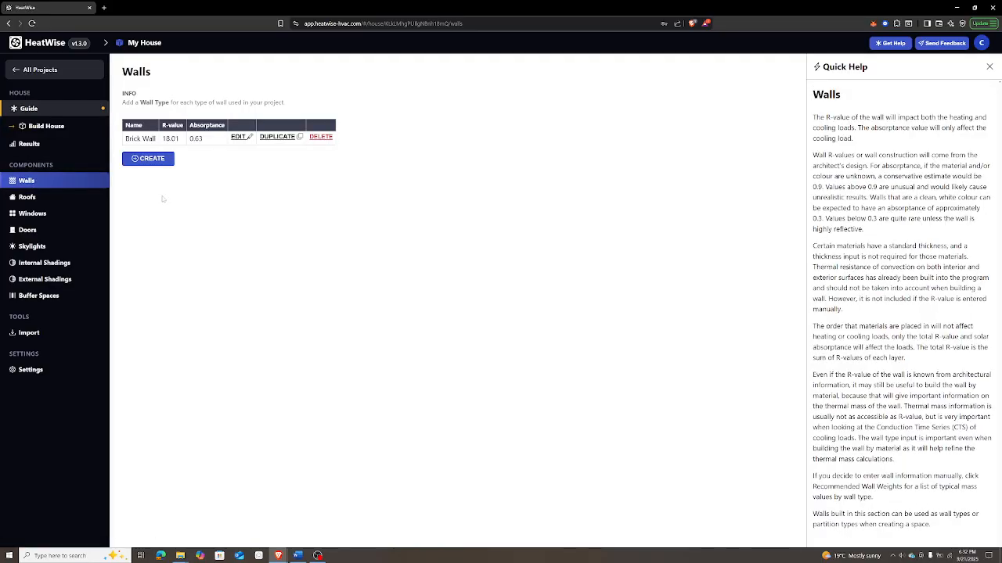
left_click(142, 139)
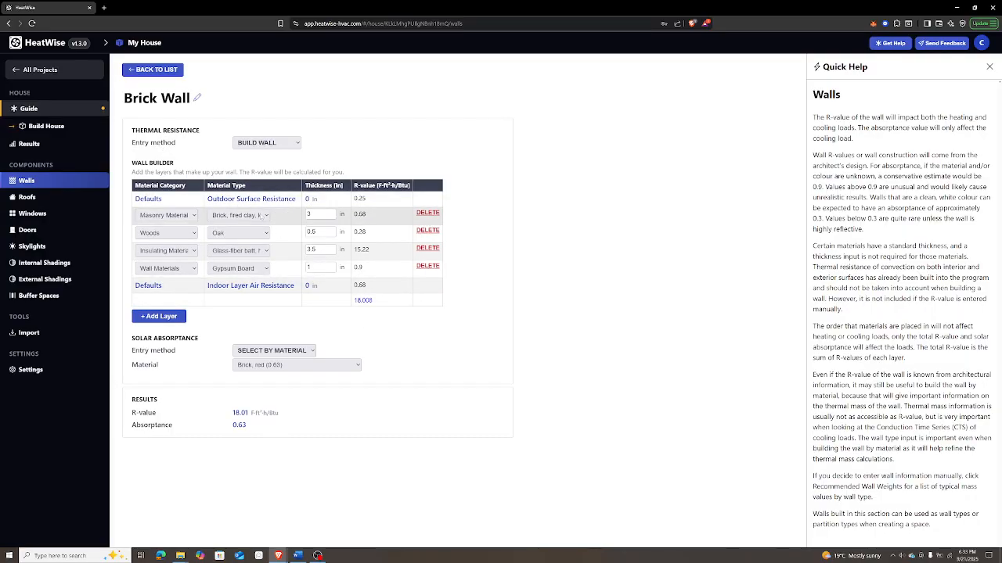
left_click(286, 368)
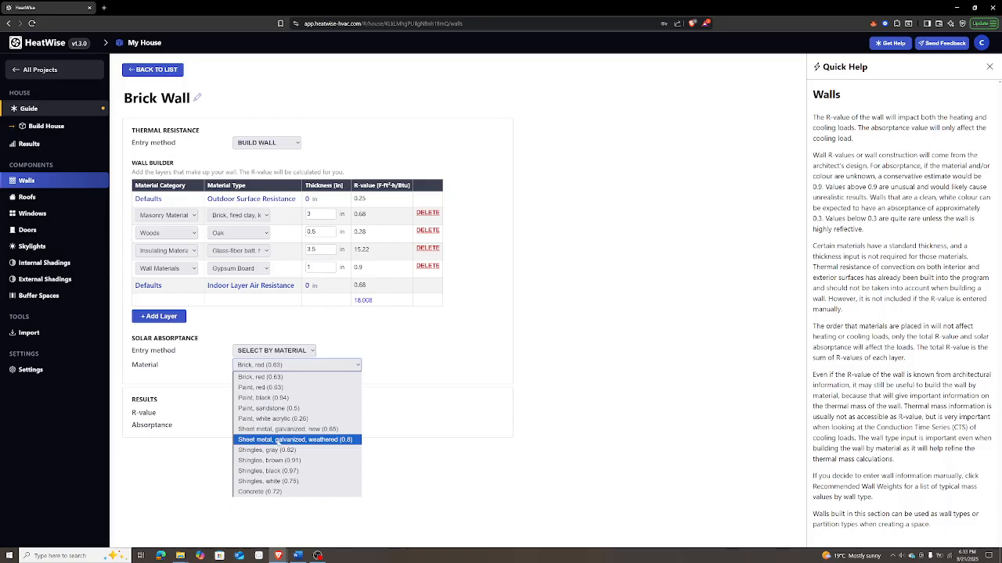
left_click(262, 492)
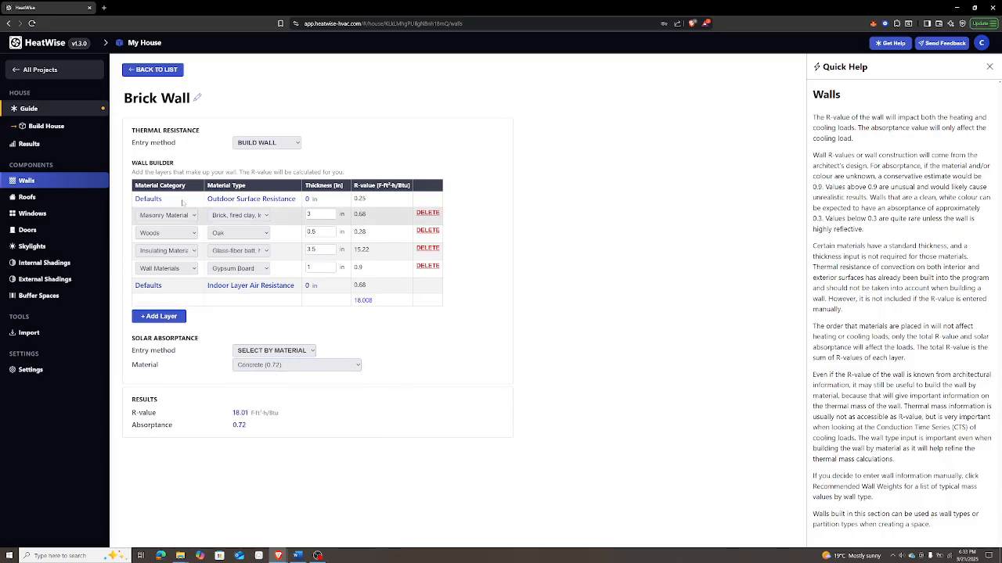
- Return to Build House and check the solar absorptance of the Brick Wall type assigned to the envelope wall
left_click(37, 126)
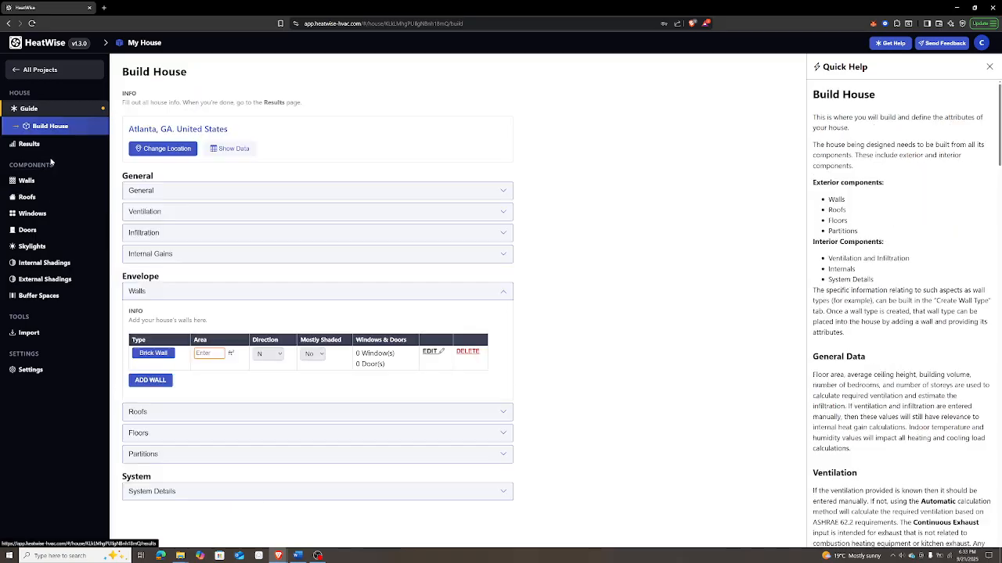
left_click(156, 354)
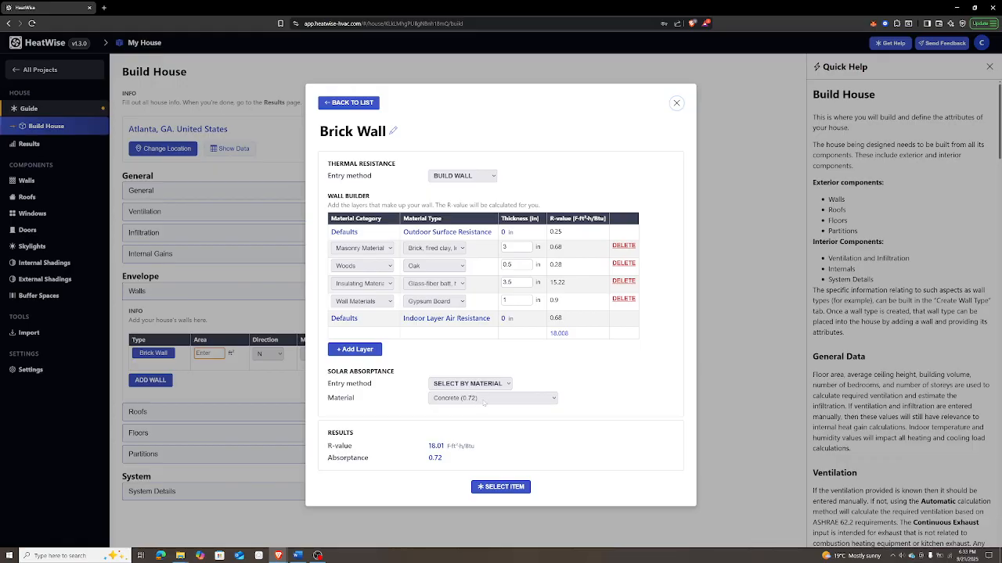
left_click(375, 105)
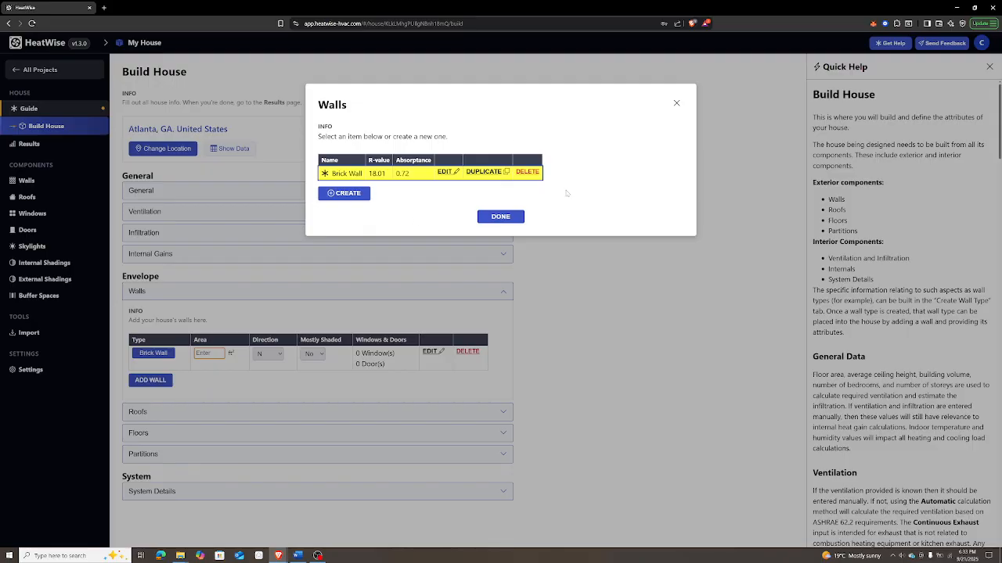
left_click(676, 103)
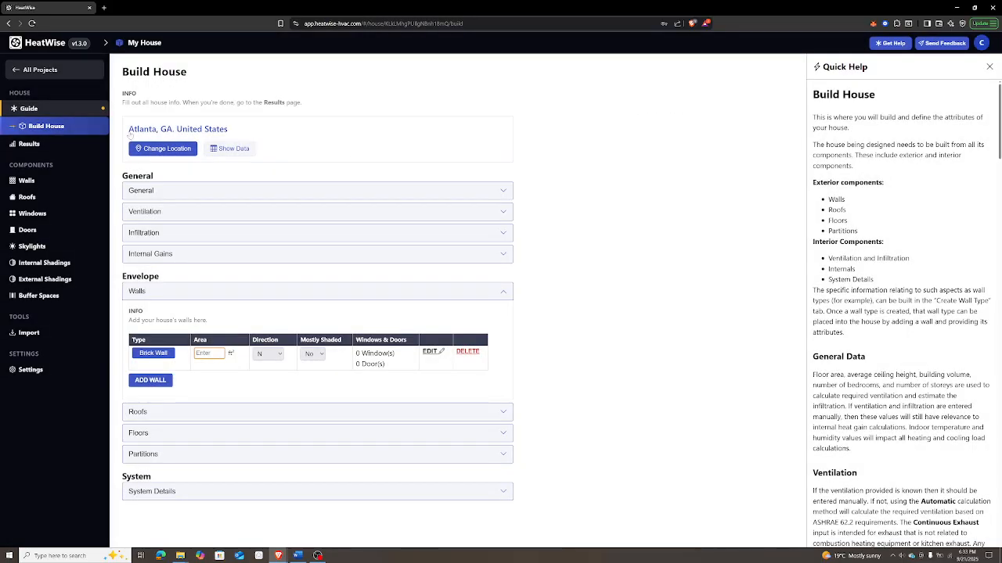
- Duplicate Brick Wall in the wall components and remove the "-Copy" suffix from the duplicate's name
left_click(58, 188)
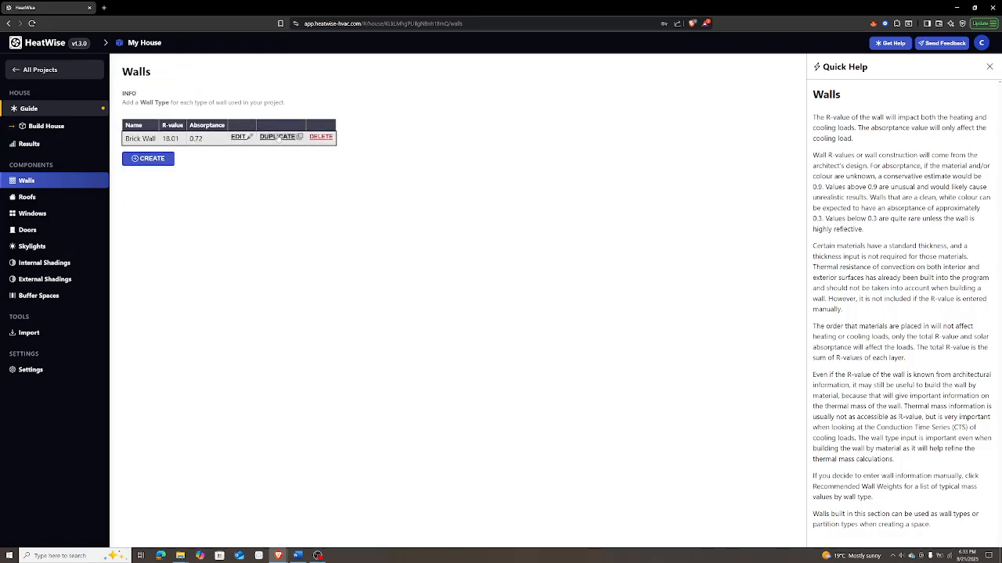
left_click(279, 137)
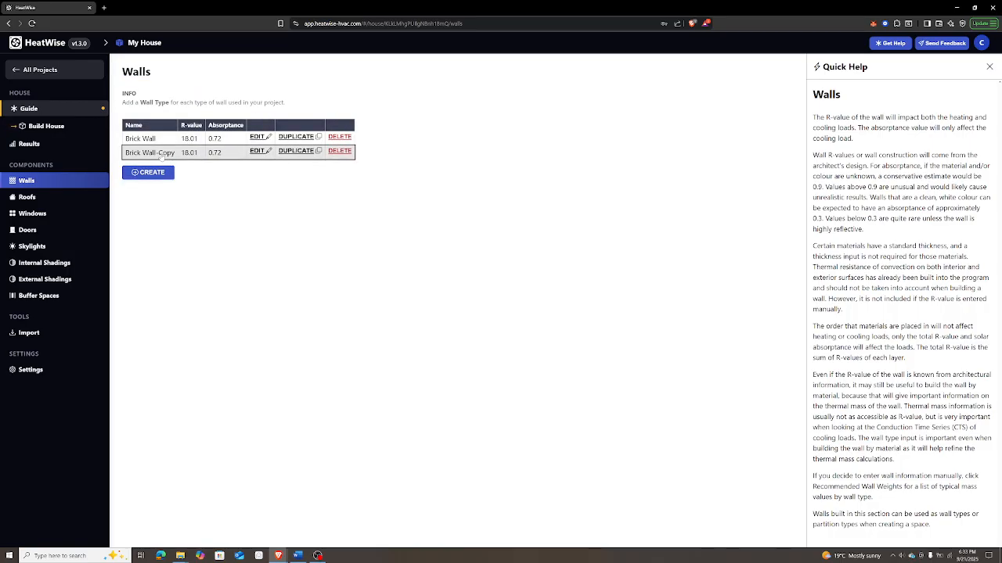
left_click(160, 153)
left_click(174, 95)
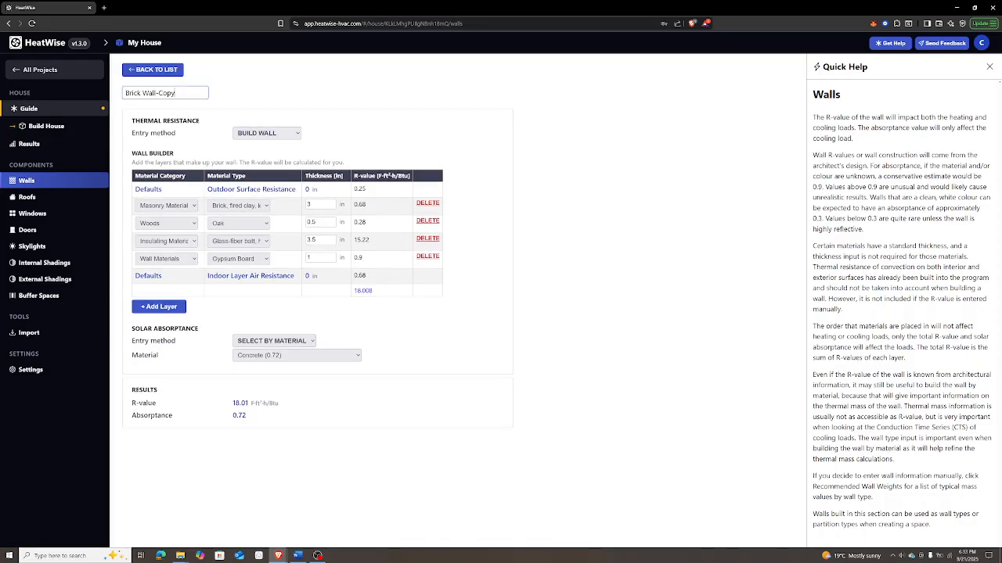
left_click_drag(175, 93, 157, 93)
key("BackSpace")
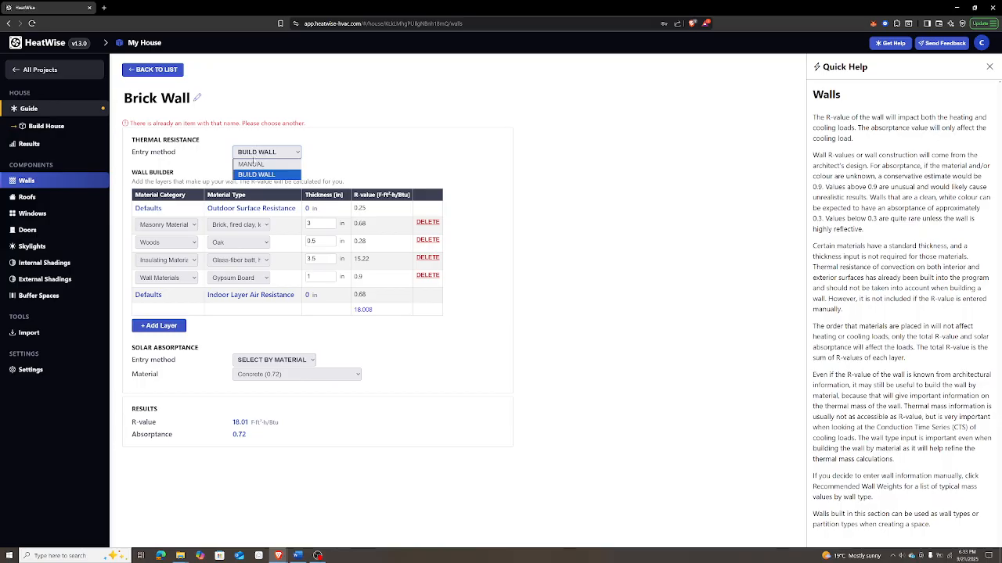
- Rename the duplicate wall Brick Wall 2 and set its thermal resistance manually to an R-value of 25
left_click(250, 163)
left_click(158, 90)
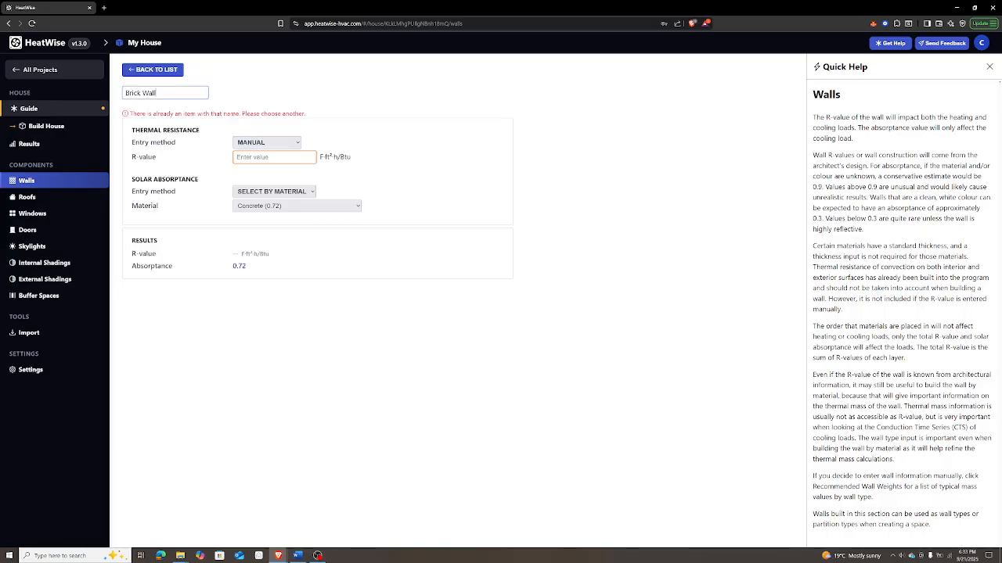
type("2")
key("Return")
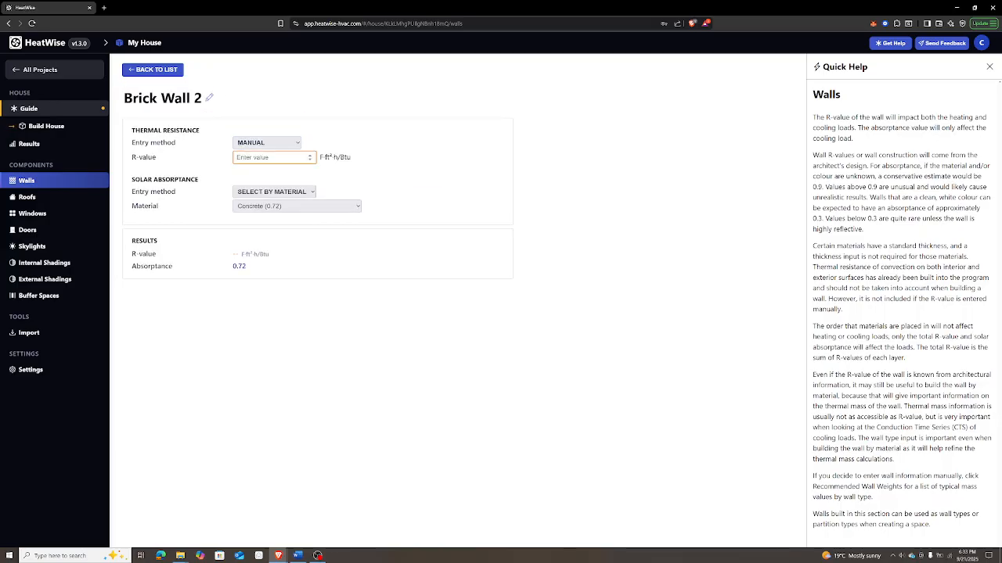
type("25")
key("Tab")
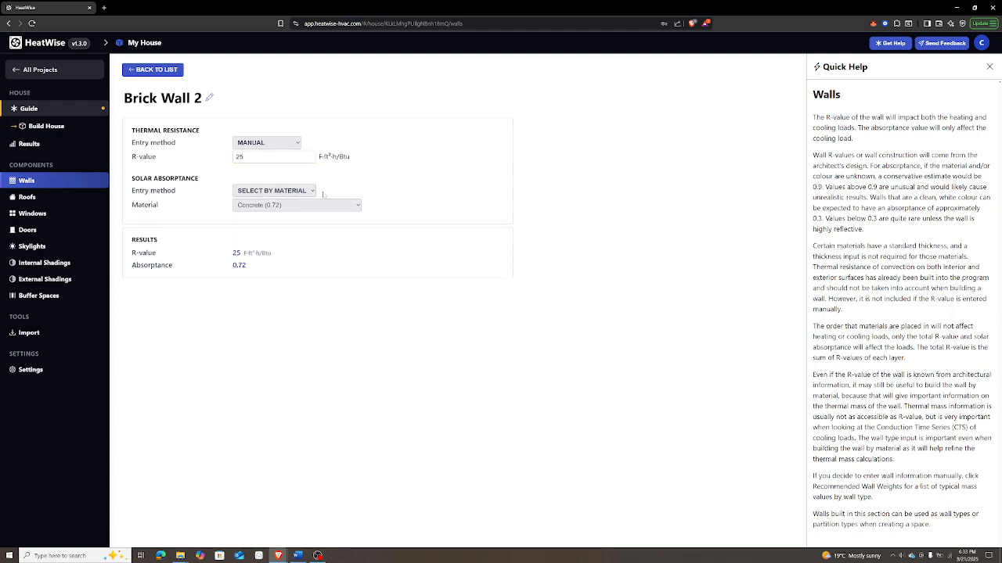
- Set Brick Wall 2's solar absorptance material to "Brick, red (0.63)" and return to the list of wall types
left_click(281, 205)
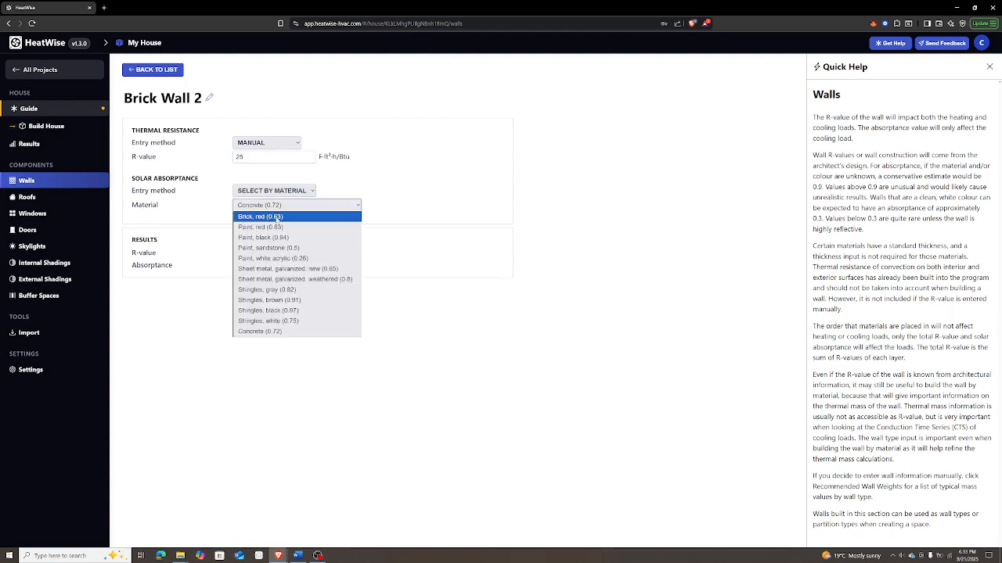
key("Return")
left_click(152, 69)
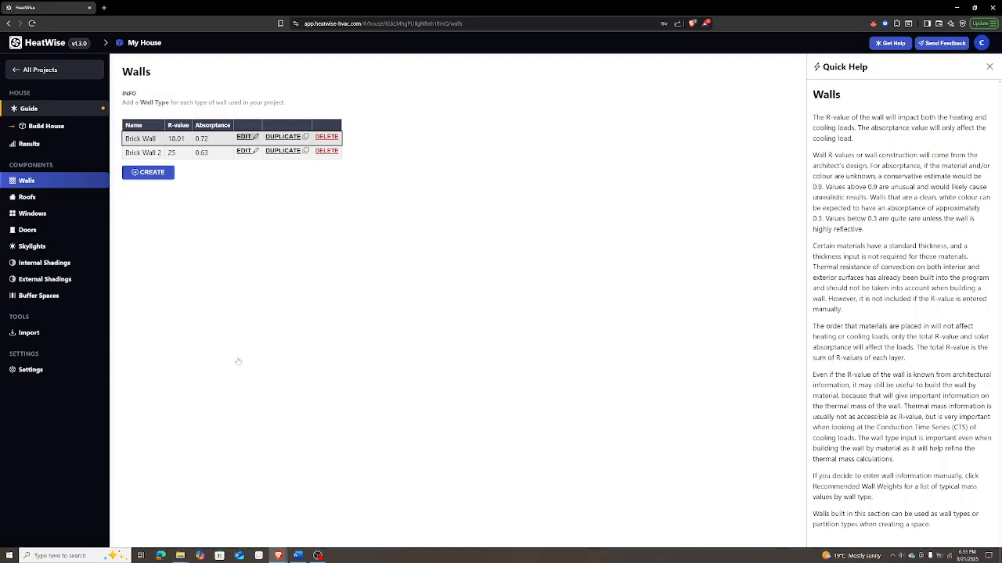
- Set Brick Wall's solar absorptance material to "Brick, red (0.63)" and return to the list of wall types
left_click(277, 362)
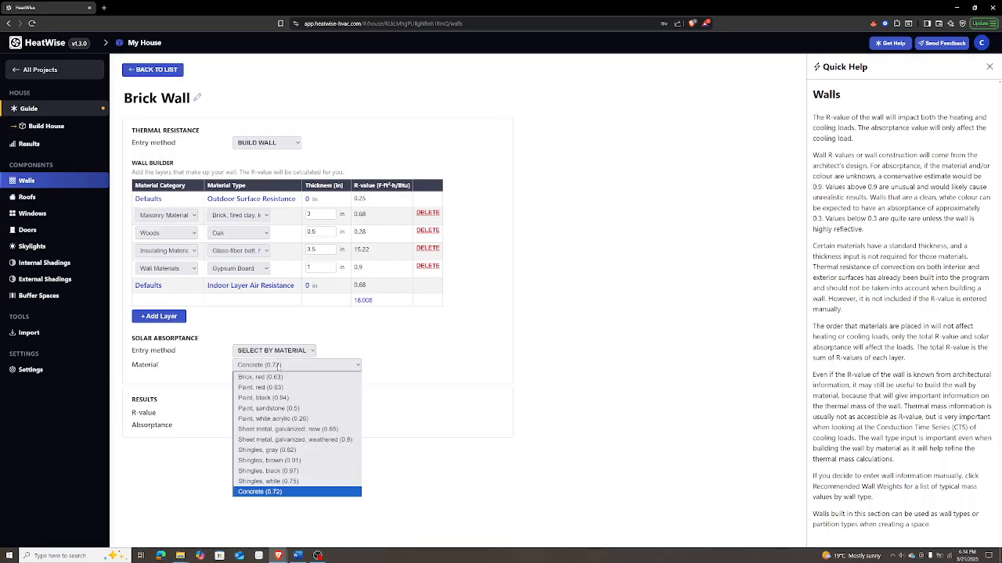
left_click(272, 378)
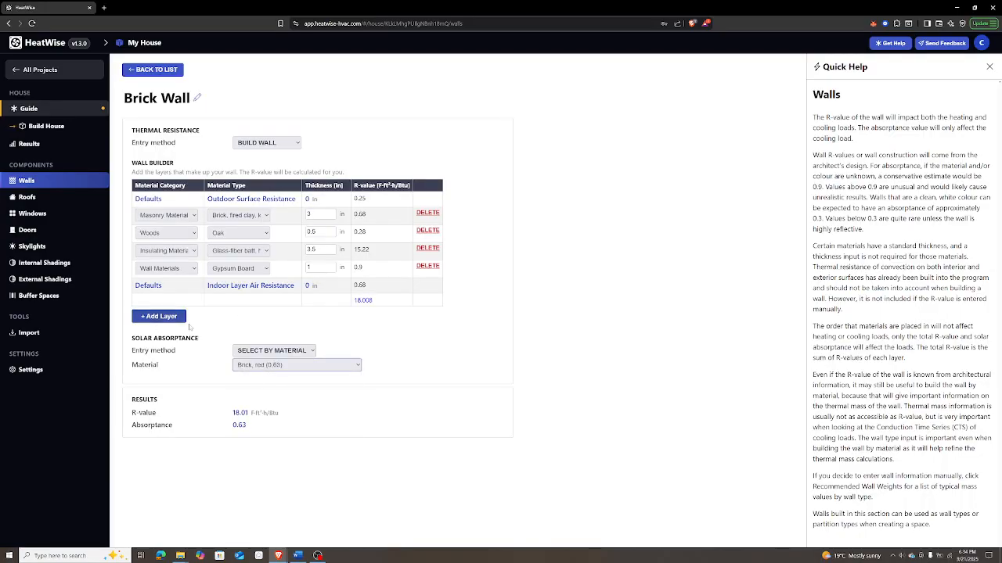
left_click(153, 70)
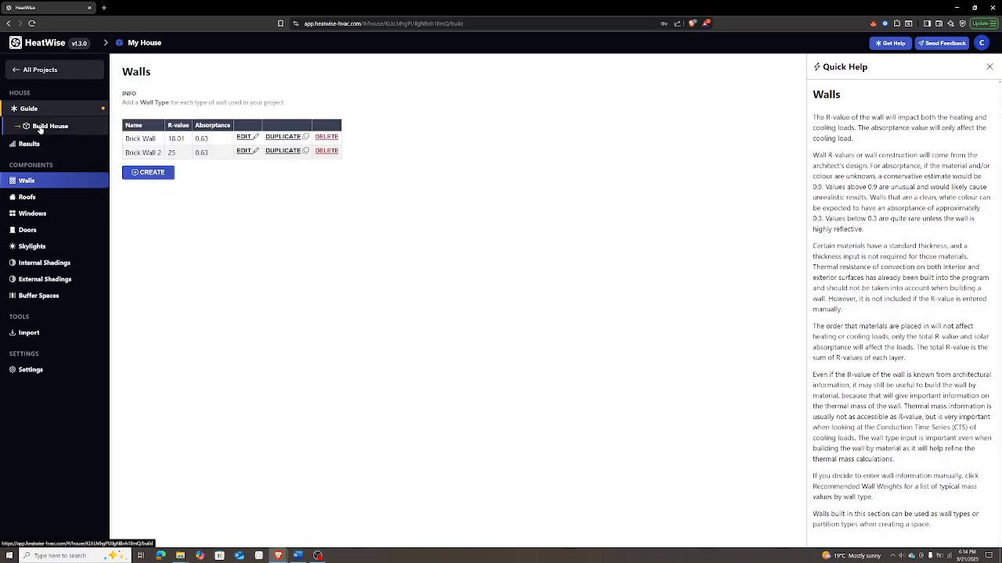
- Add three more Brick Wall entries to the house envelope in Build House and check the wall types available for the second one
left_click(43, 126)
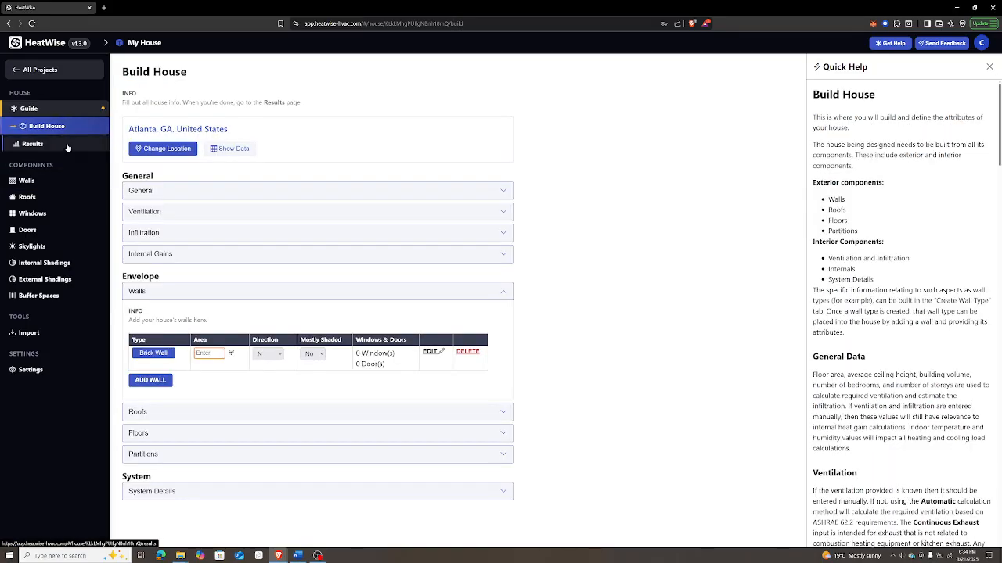
left_click(152, 382)
left_click(154, 406)
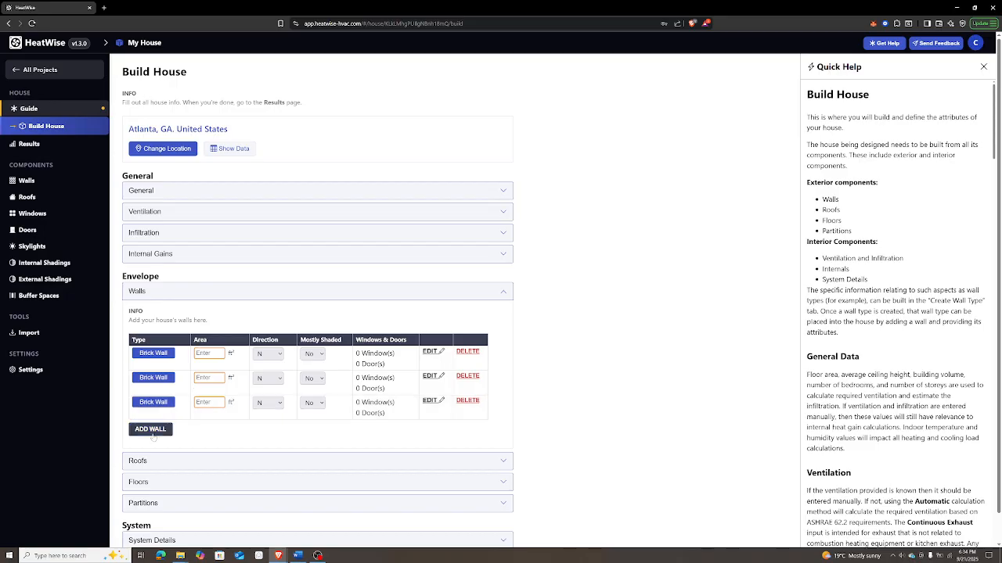
left_click(153, 434)
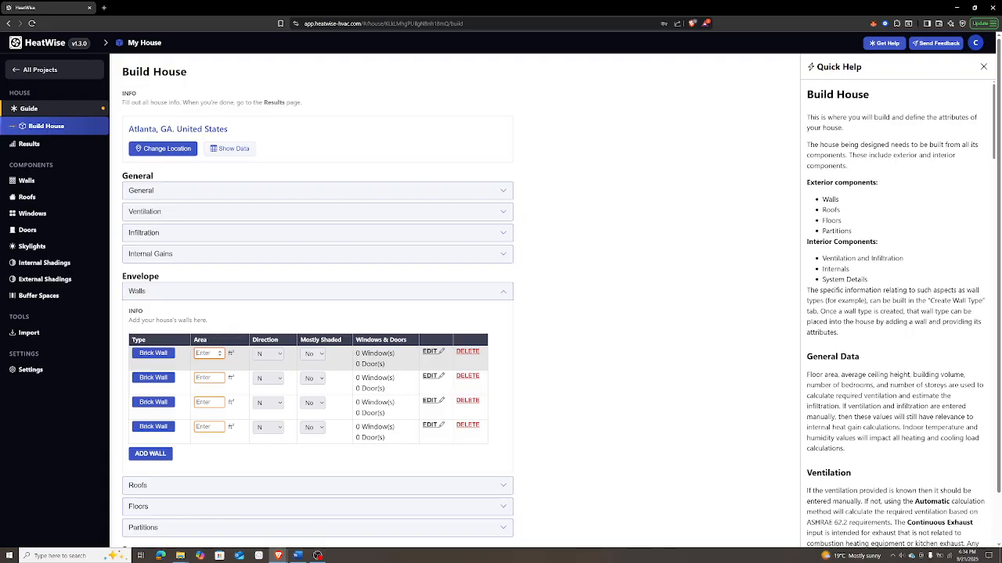
left_click(161, 379)
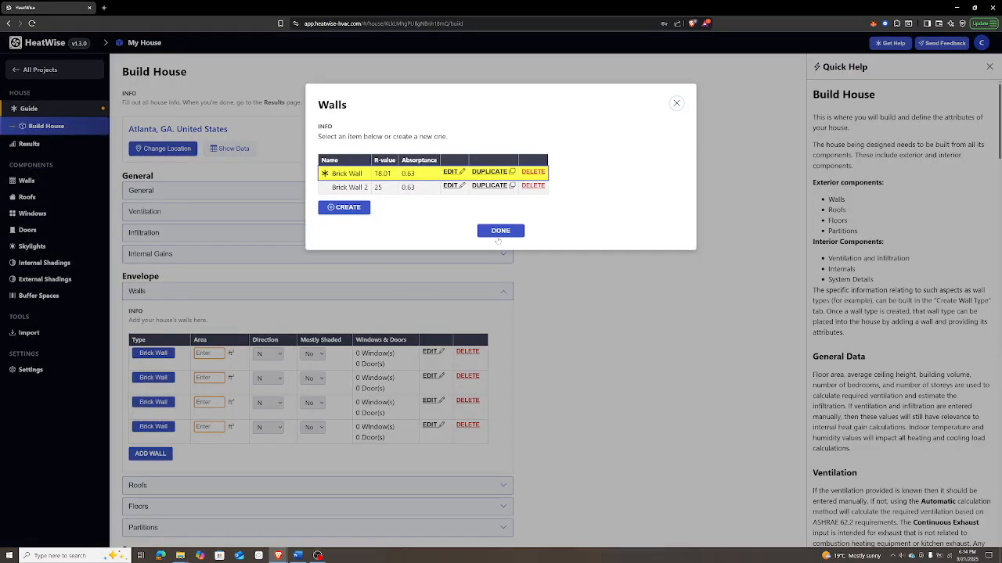
left_click(487, 231)
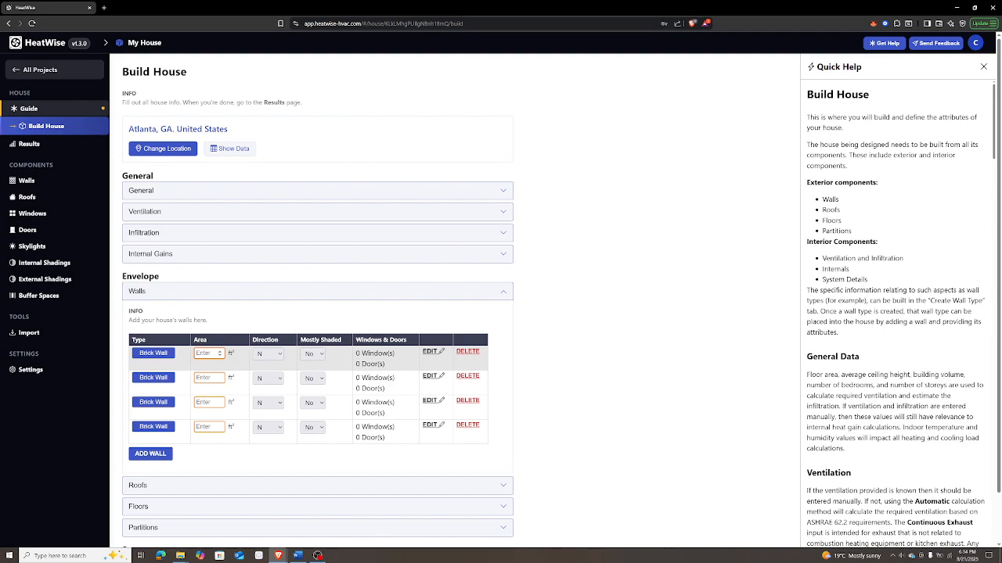
- Set the areas of the four envelope walls to 600, 400, 600 and 400 ft² in order
type("800")
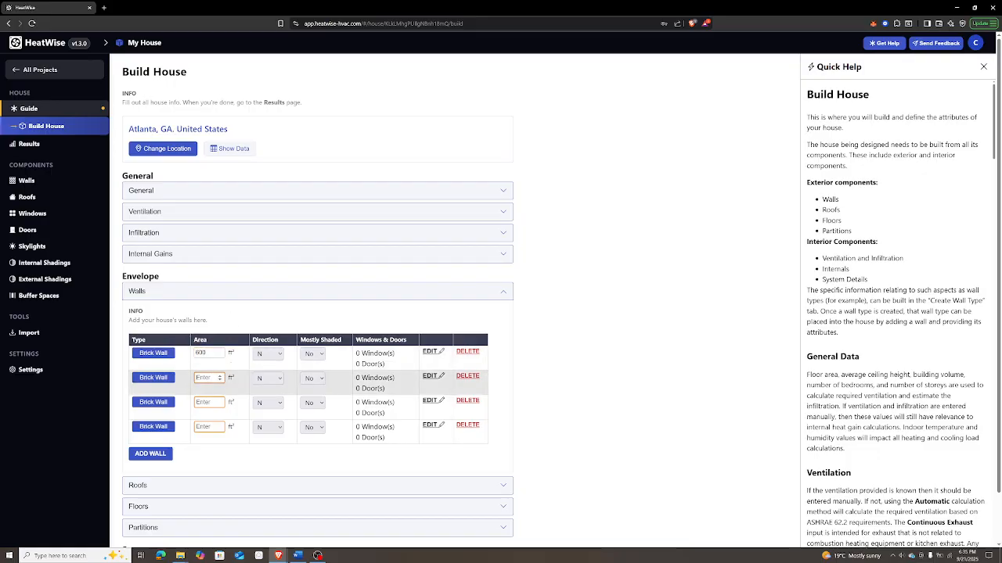
type("400")
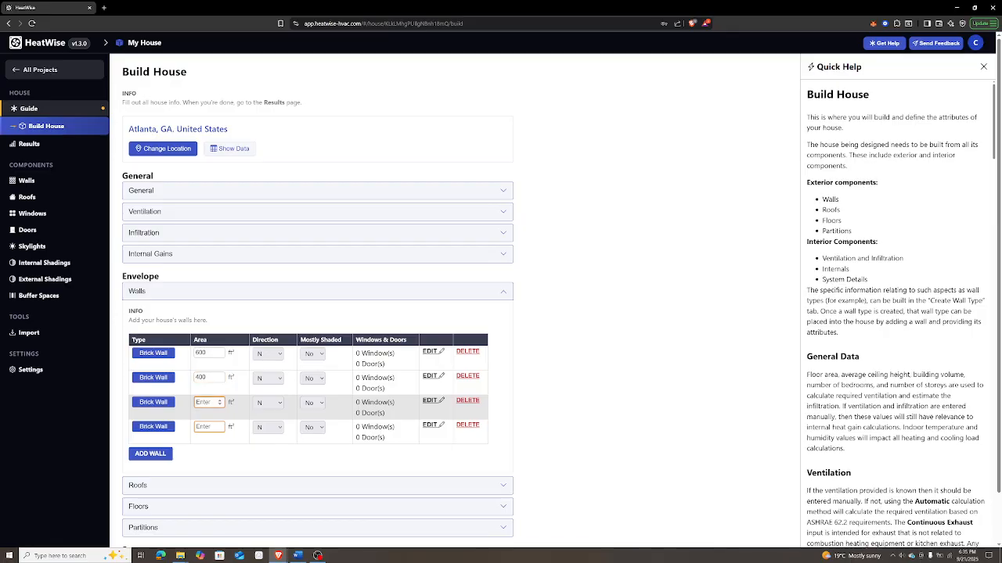
left_click(208, 402)
type("600")
left_click(214, 426)
type("400")
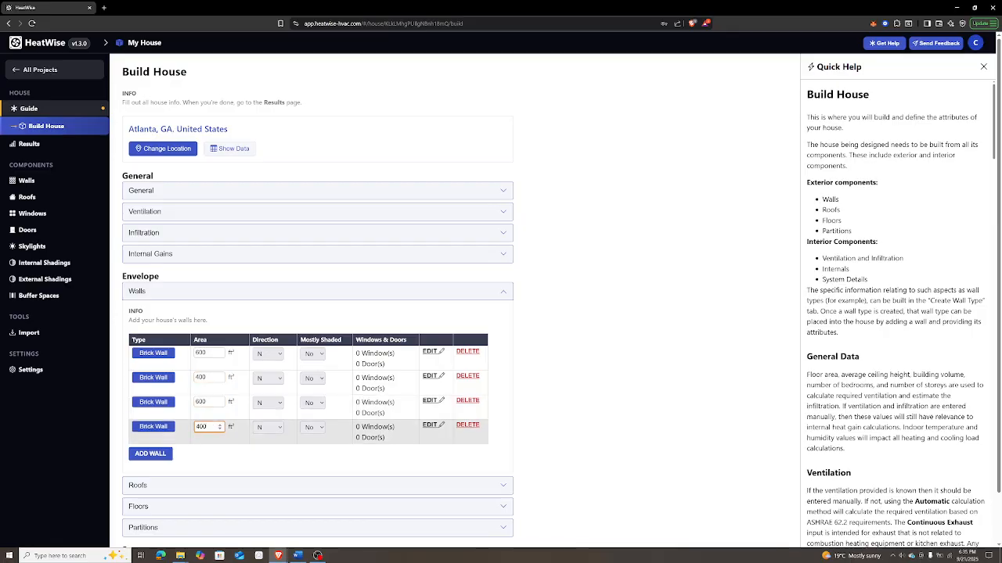
- Set the direction of the first wall to S, the second to E and the fourth to W
left_click(271, 356)
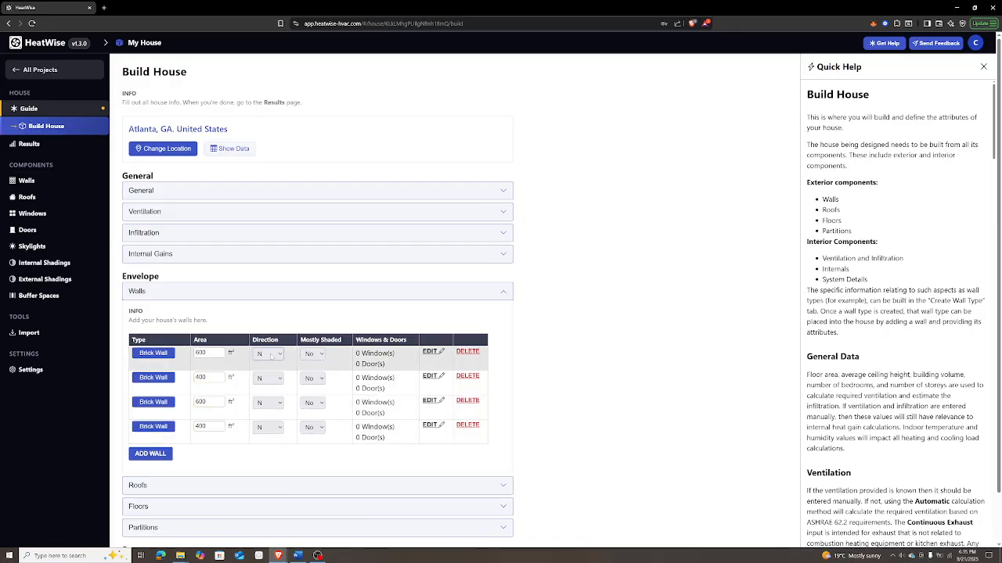
left_click(271, 356)
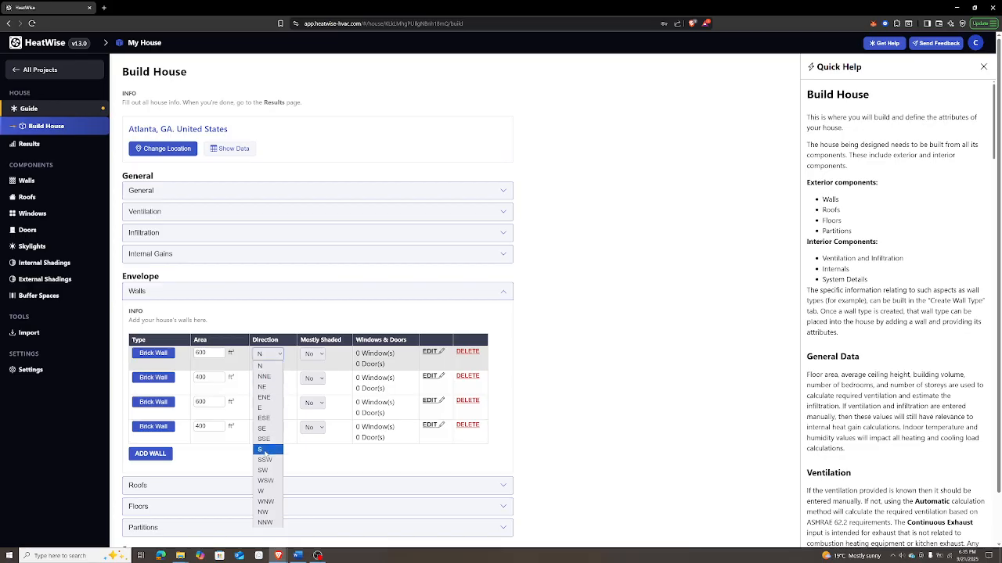
left_click(266, 449)
left_click(279, 379)
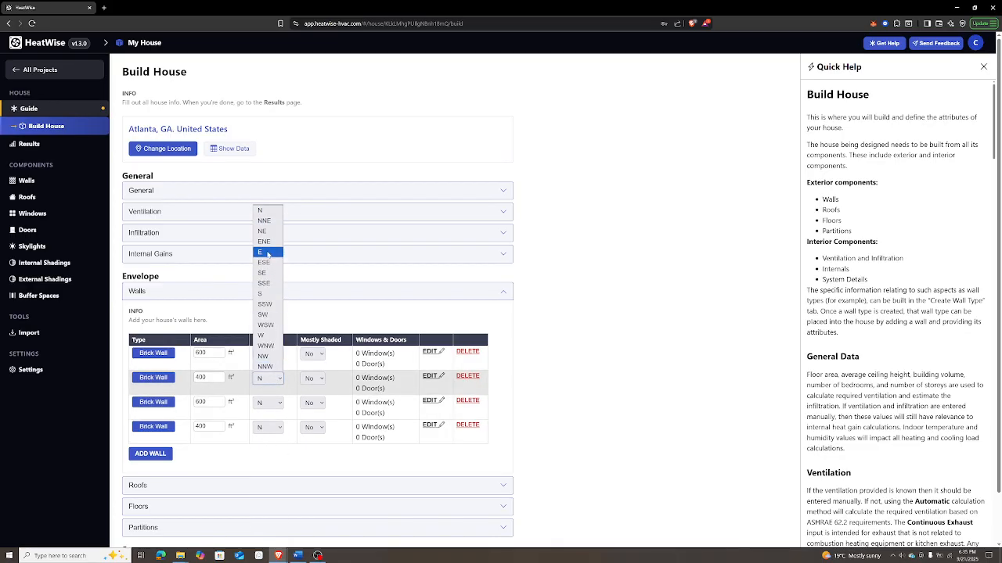
left_click(268, 253)
left_click(270, 428)
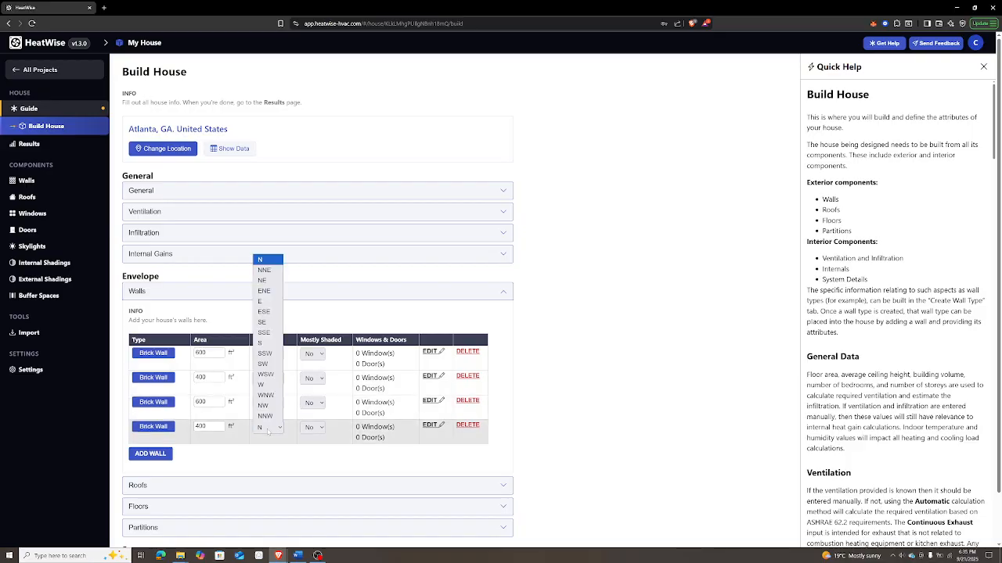
left_click(264, 385)
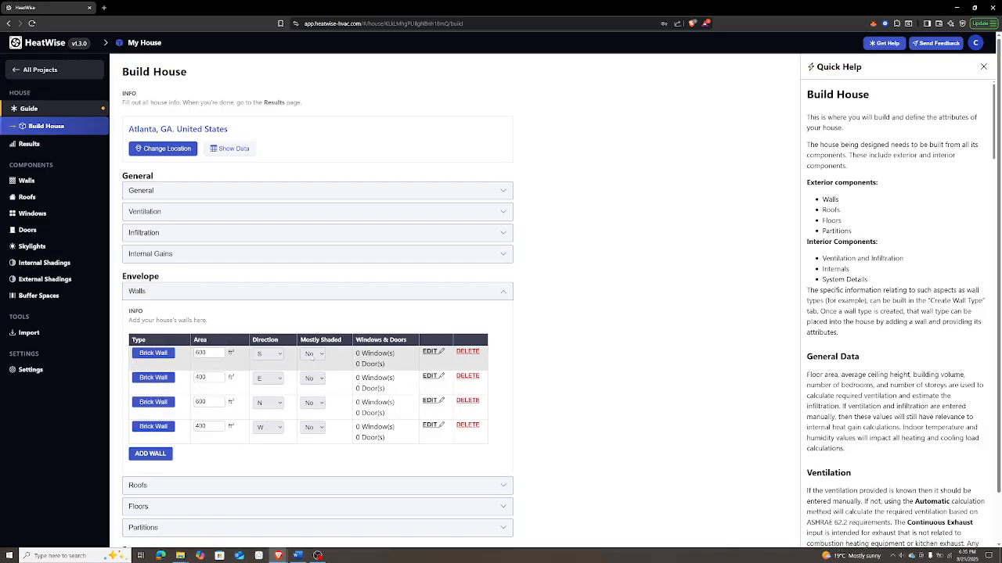
- Read the Quick Help guidance on walls and choose No for the south wall's Mostly Shaded option
left_click(322, 353)
left_click(323, 354)
scroll(900, 344, "down", 5)
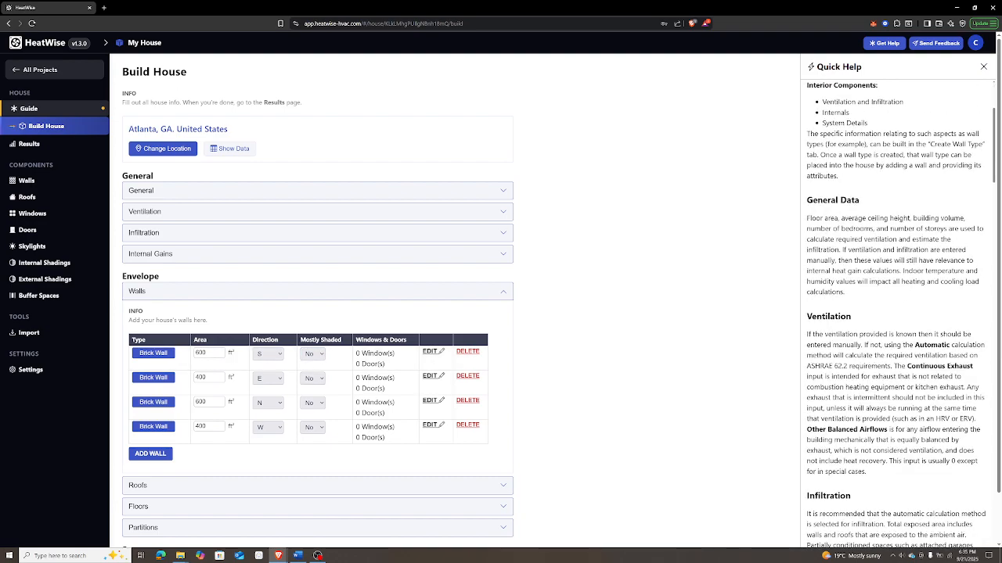
scroll(896, 313, "down", 5)
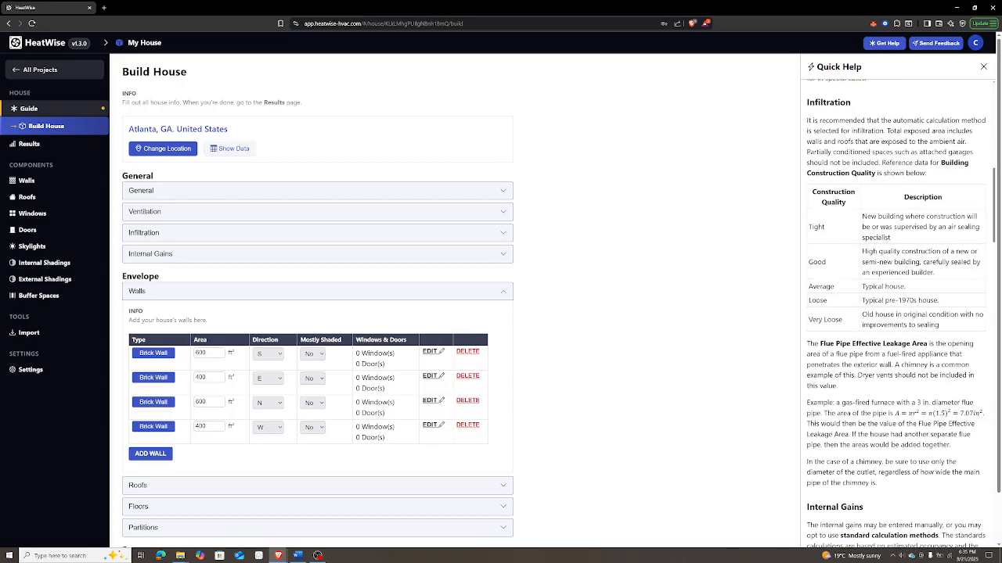
scroll(896, 313, "down", 4)
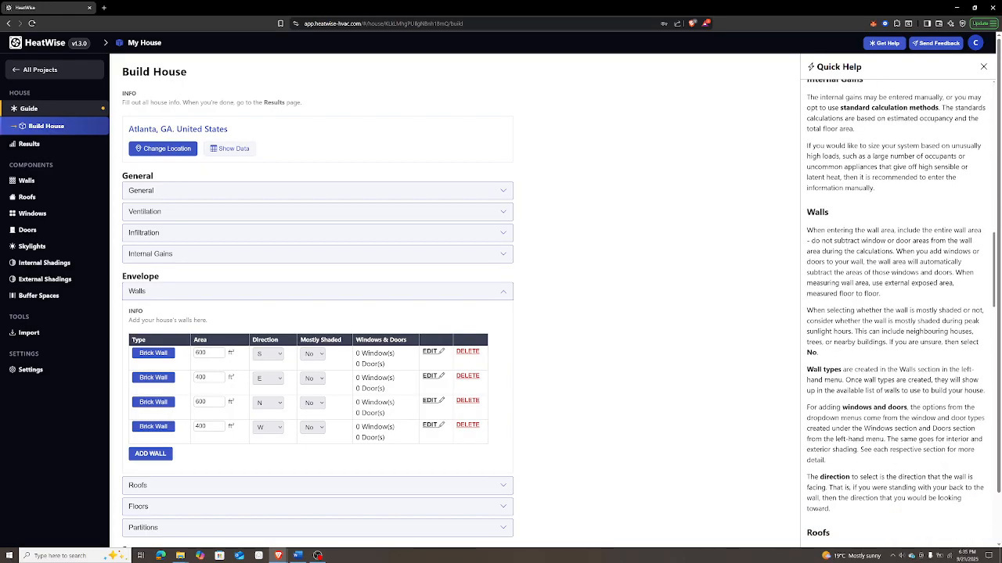
scroll(896, 313, "down", 1)
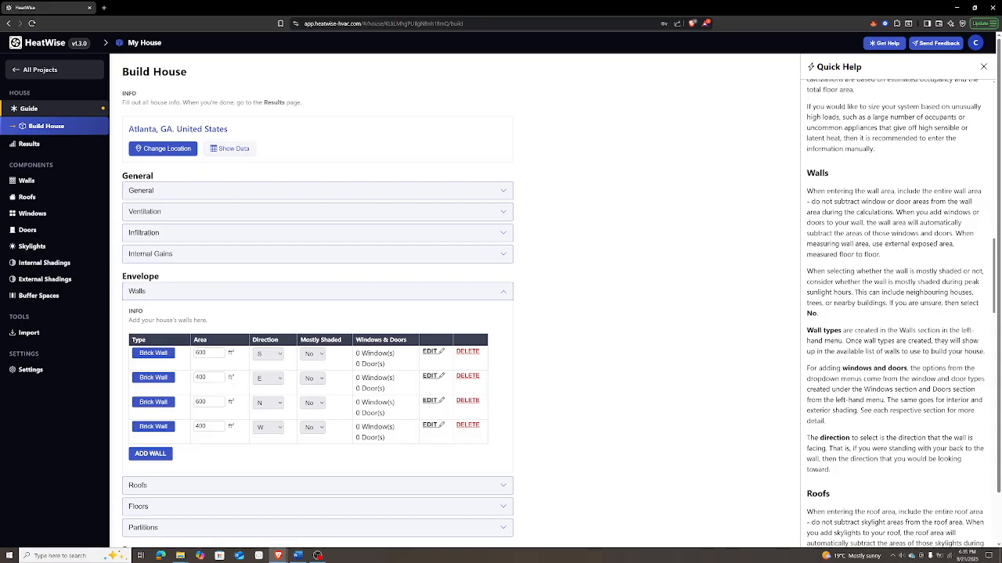
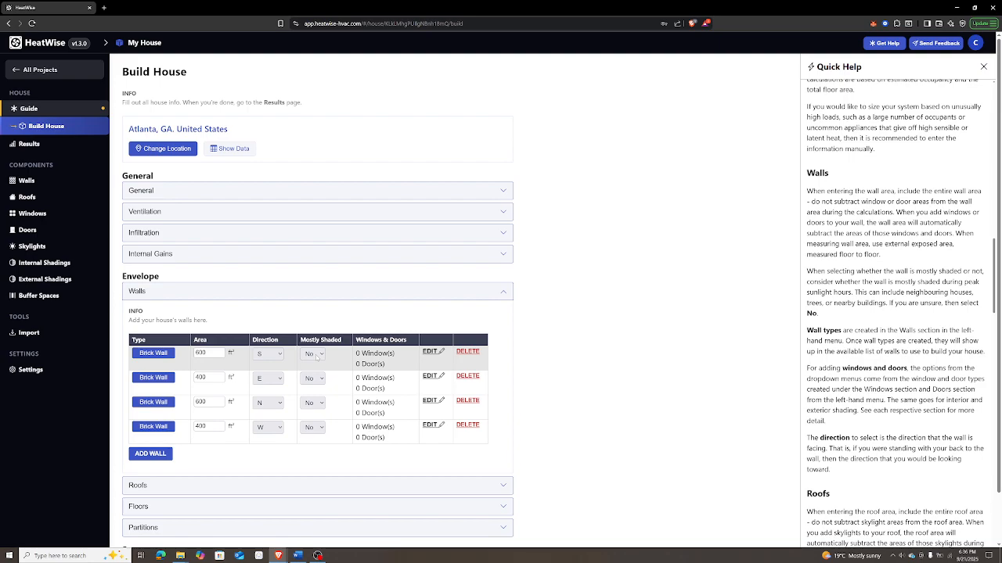
left_click(317, 354)
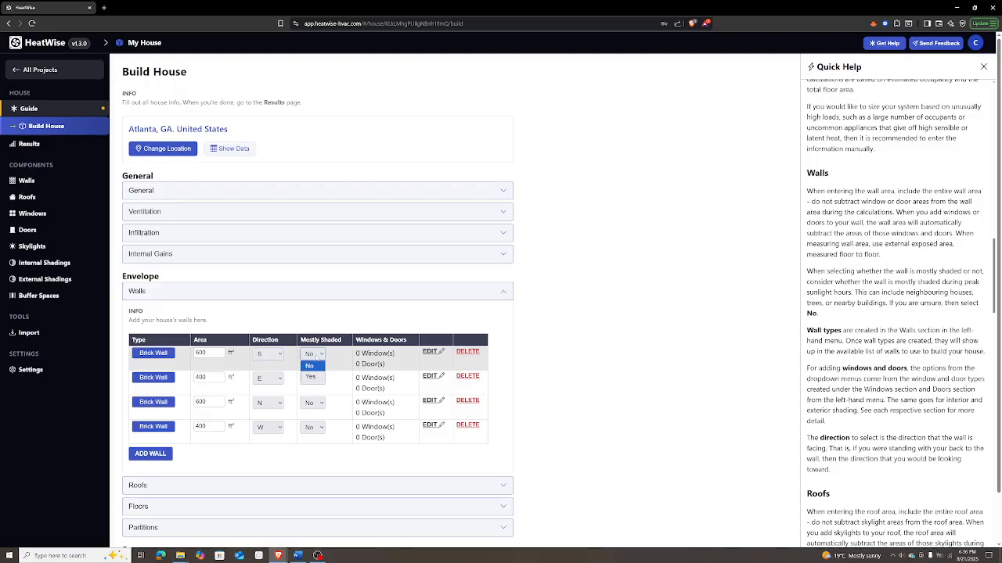
left_click(312, 365)
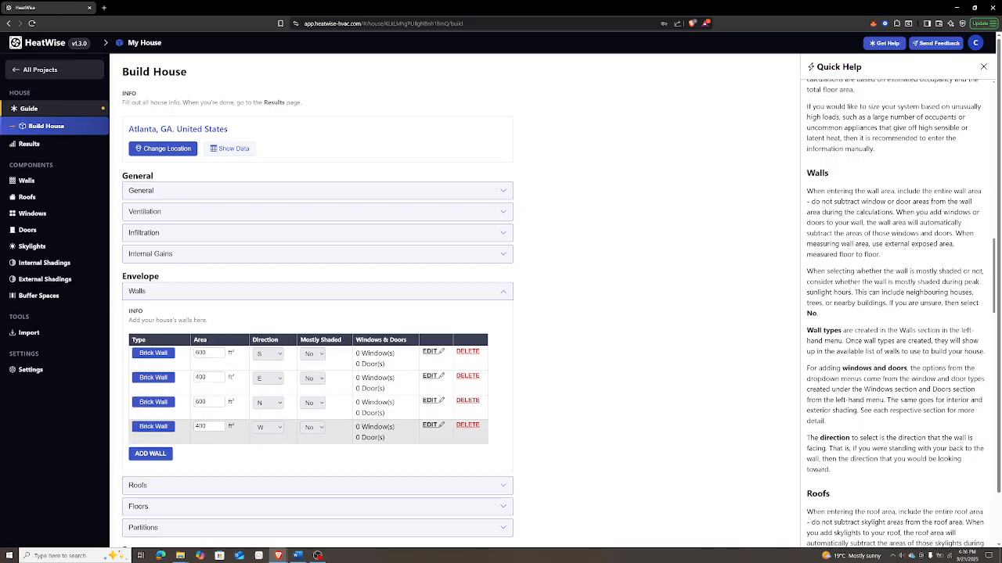
- Add a window to the south wall and create a new window type for it
left_click(430, 352)
scroll(239, 381, "down", 1)
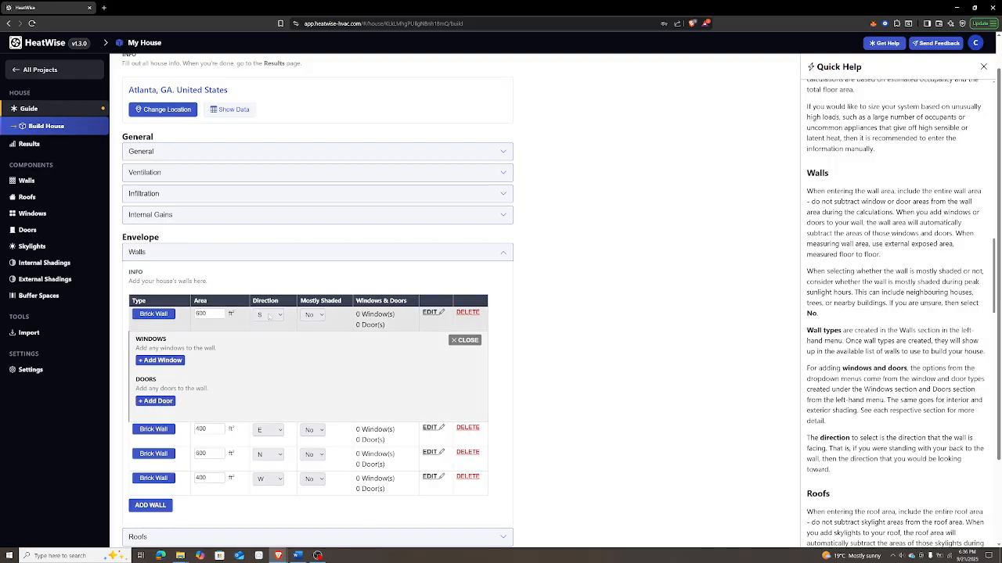
left_click(162, 360)
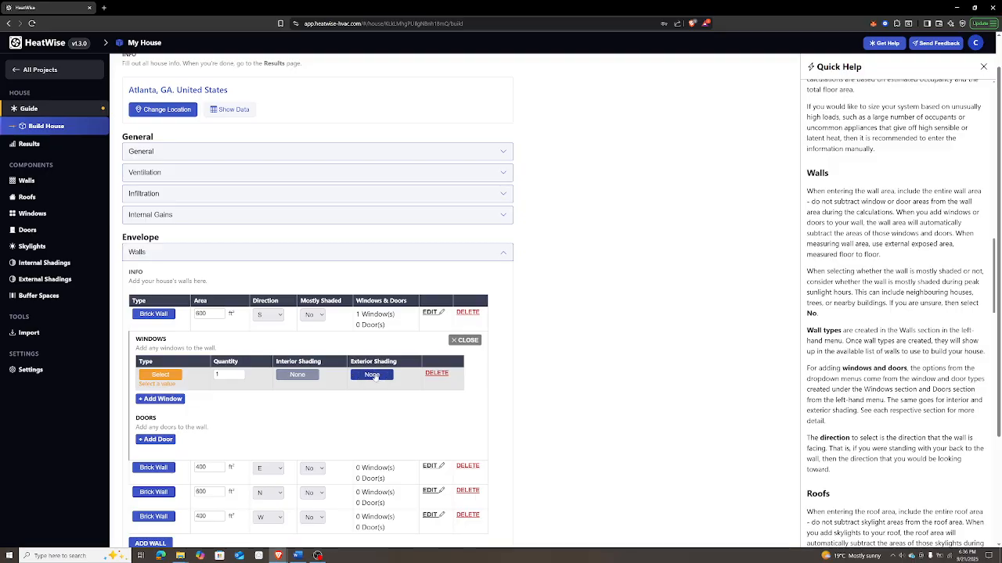
left_click(162, 376)
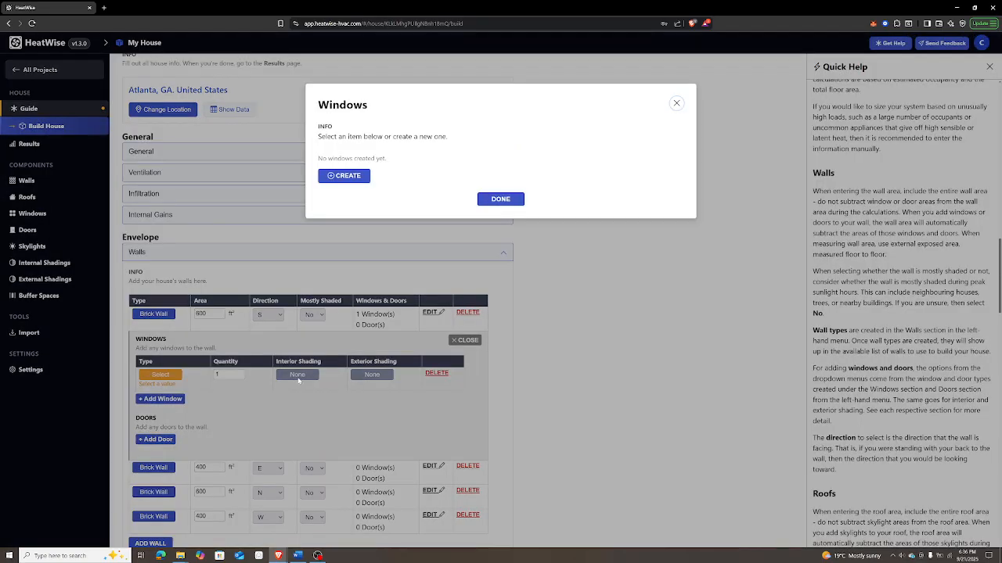
left_click(352, 177)
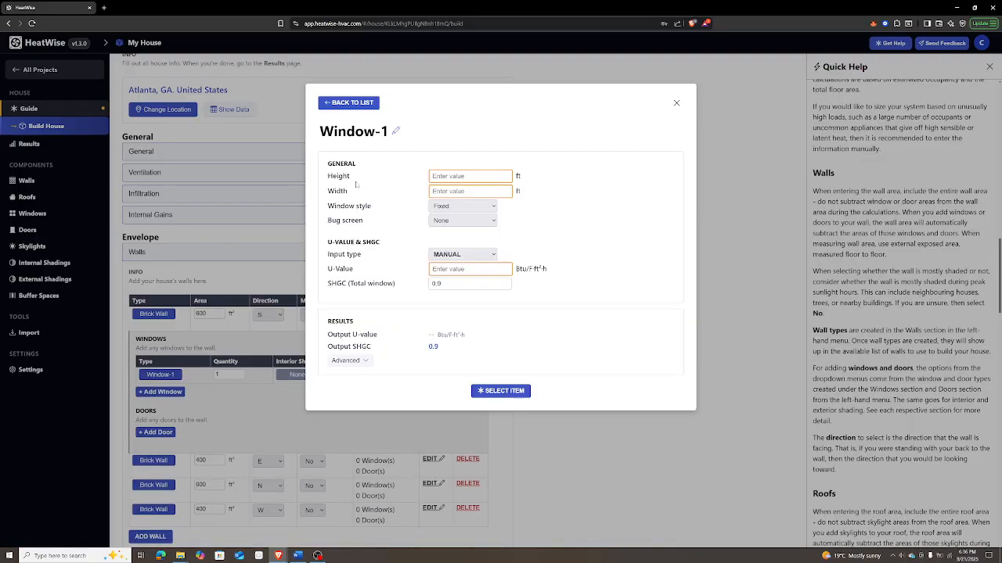
- Rename the new window type Living Room Window
left_click(381, 141)
left_click_drag(354, 126, 318, 129)
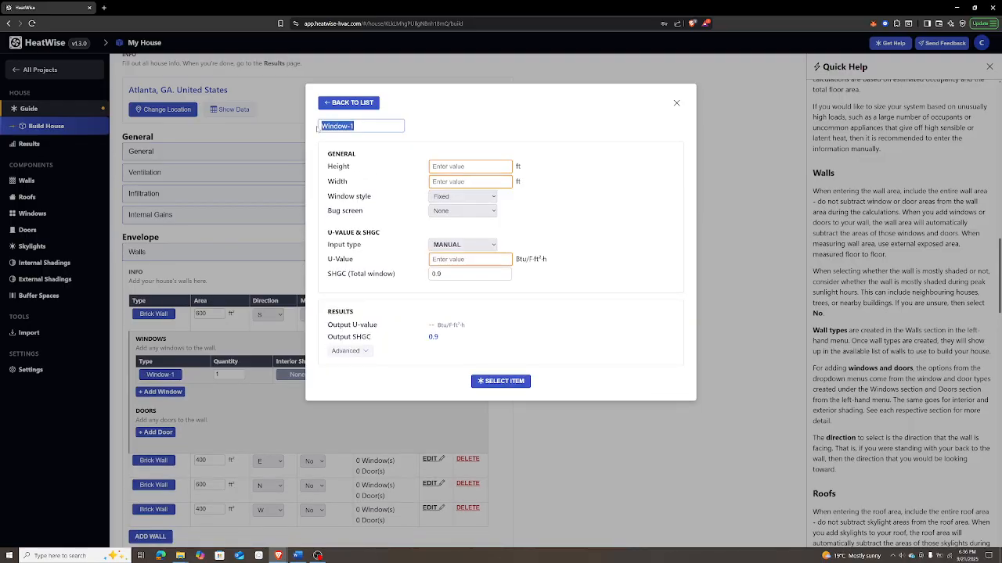
type("Living R")
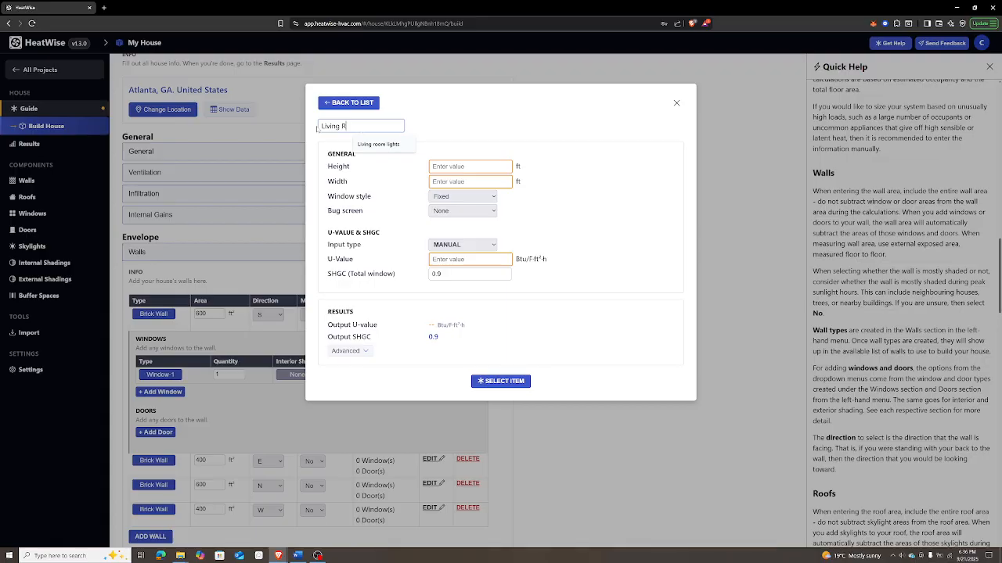
type("oom Window")
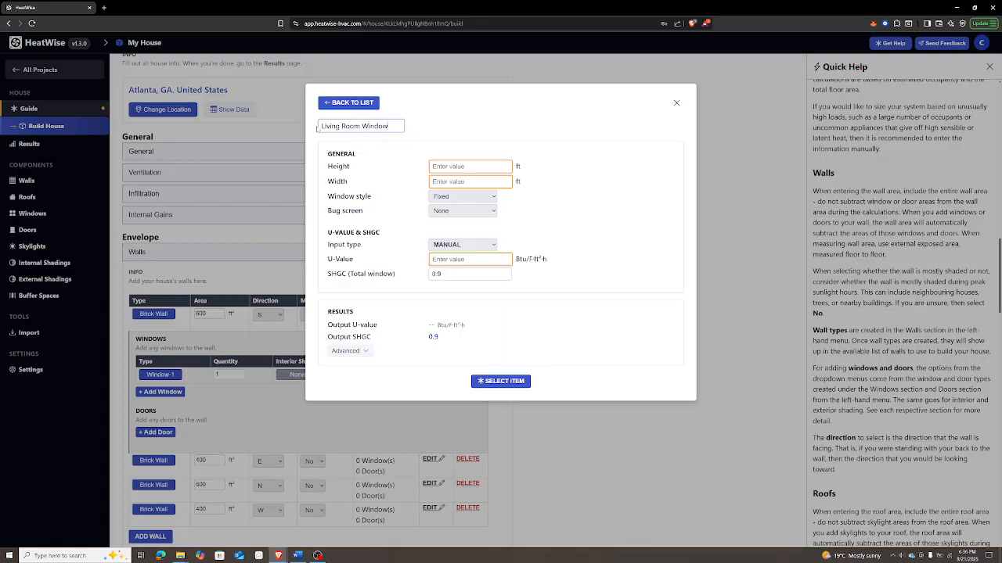
left_click(477, 139)
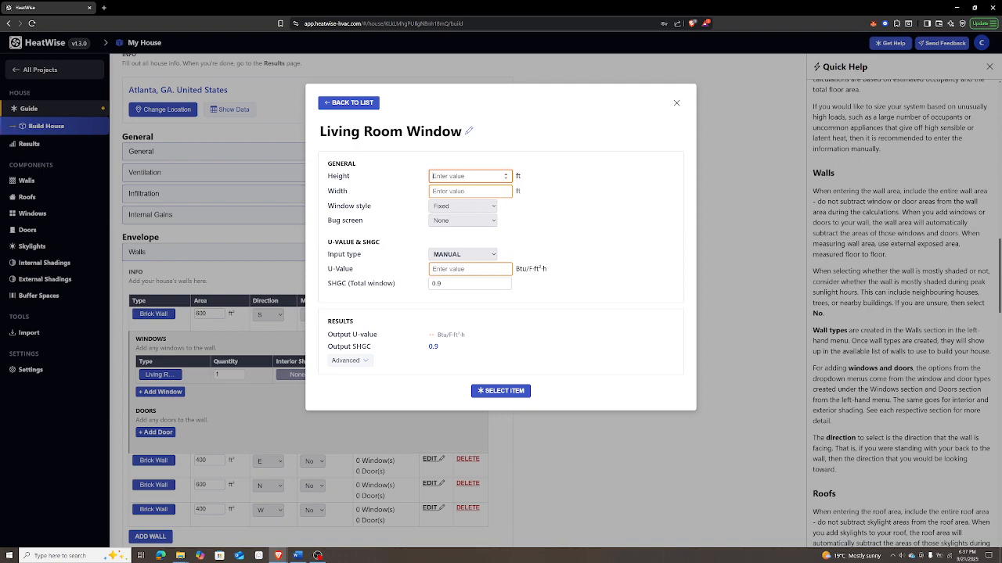
- Set the Living Room Window's height and width to 6 ft each
type("6")
key("Tab")
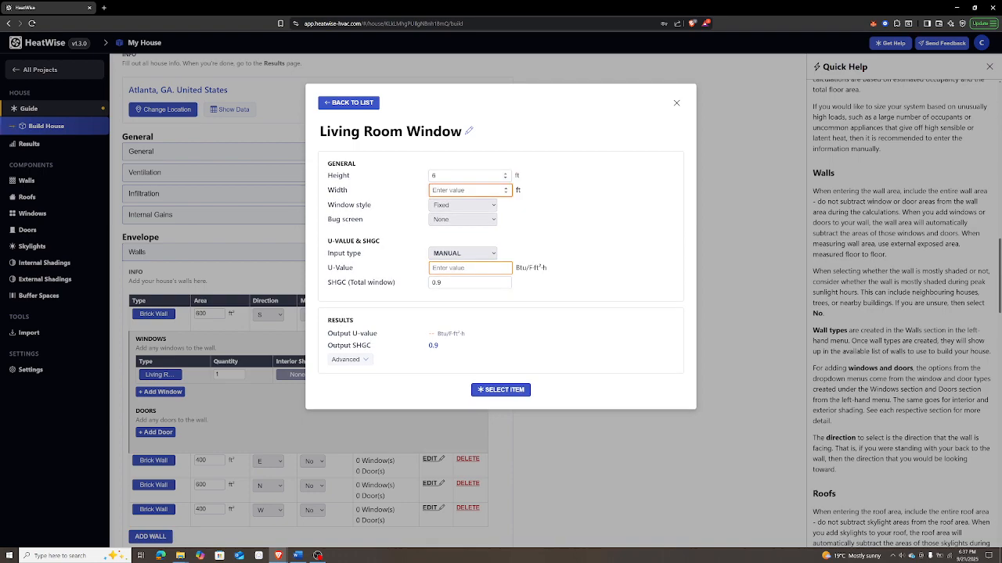
type("6")
key("Tab")
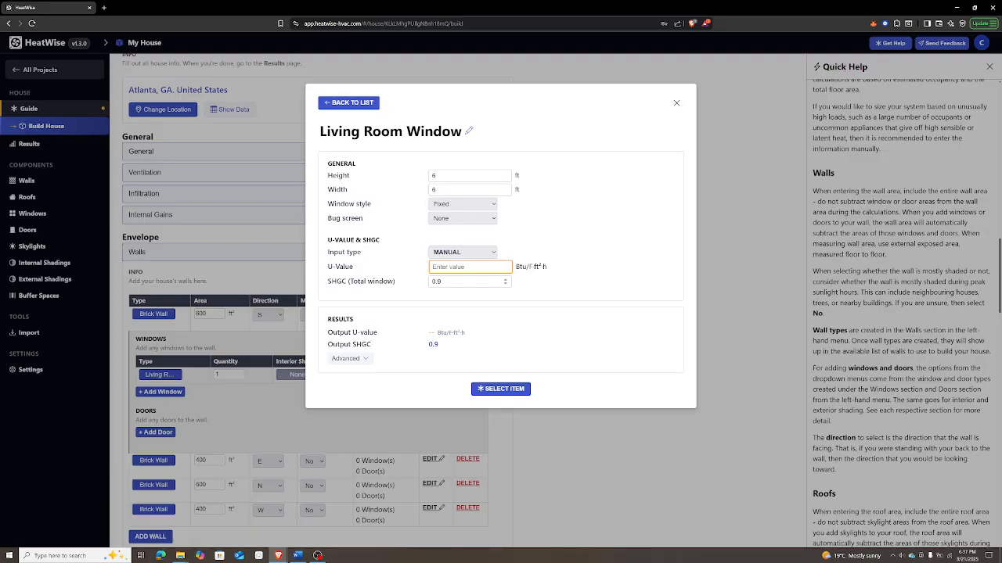
- Switch the Living Room Window's input type to Build Window and set its number of panes to 2
left_click(468, 281)
left_click(462, 252)
left_click(458, 274)
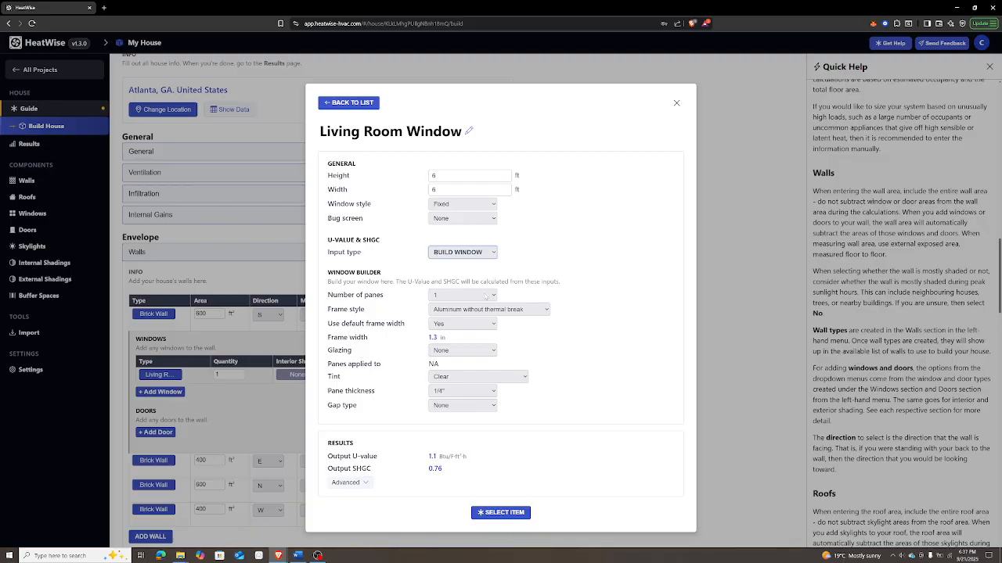
left_click(485, 297)
left_click(486, 296)
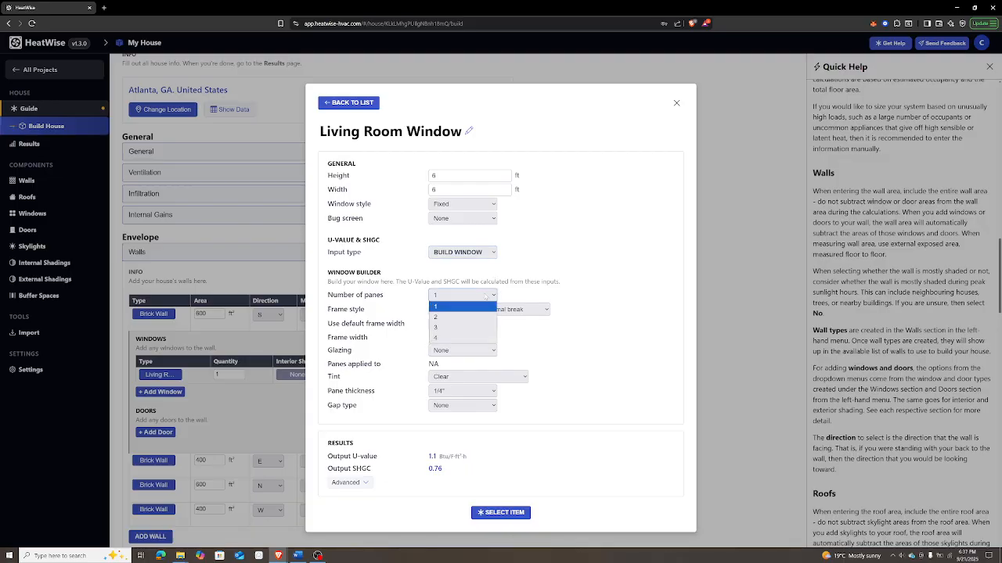
left_click(450, 317)
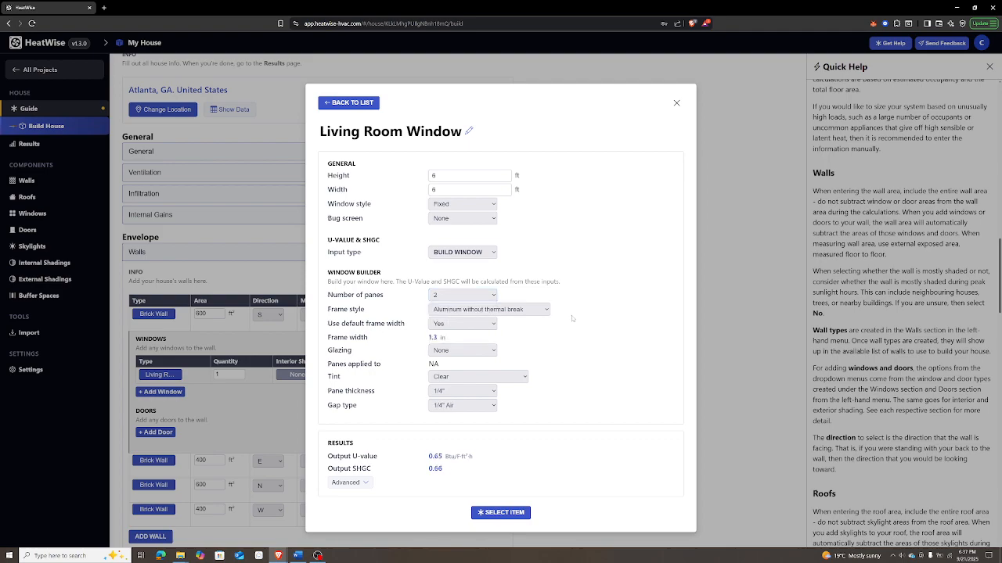
left_click(493, 295)
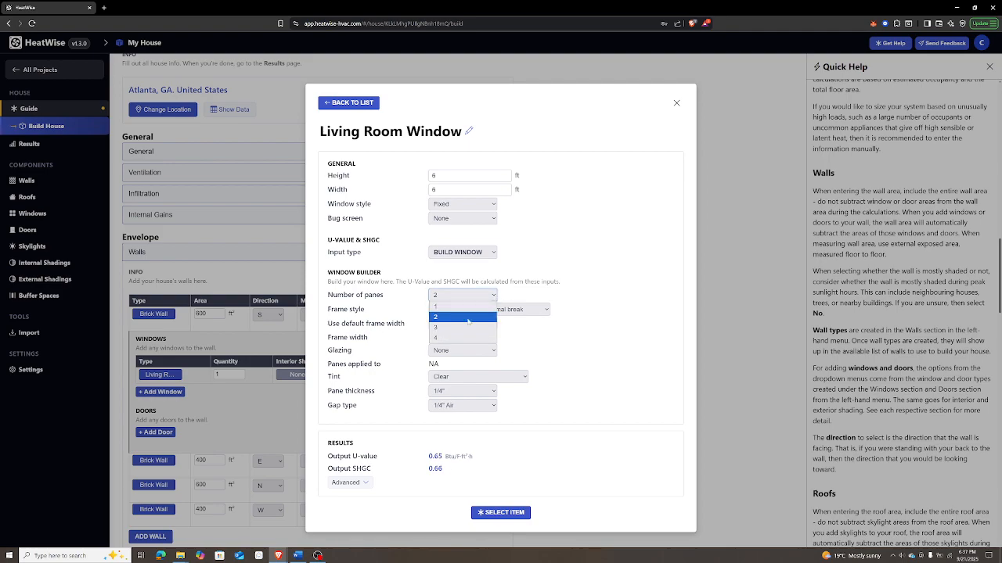
left_click(494, 297)
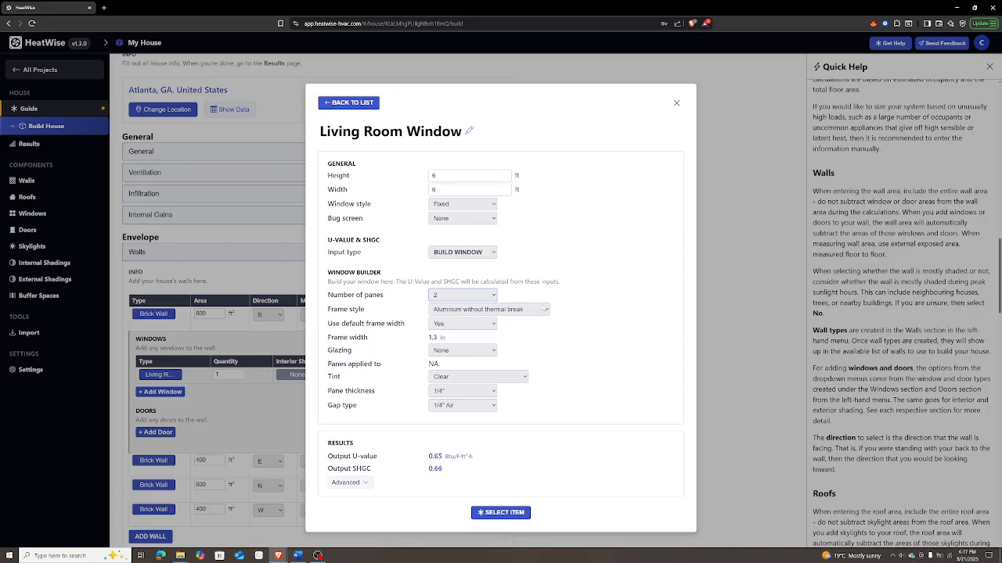
- Choose the Wood/vinyl frame style and replace the default frame width with a custom 2 in
left_click(544, 311)
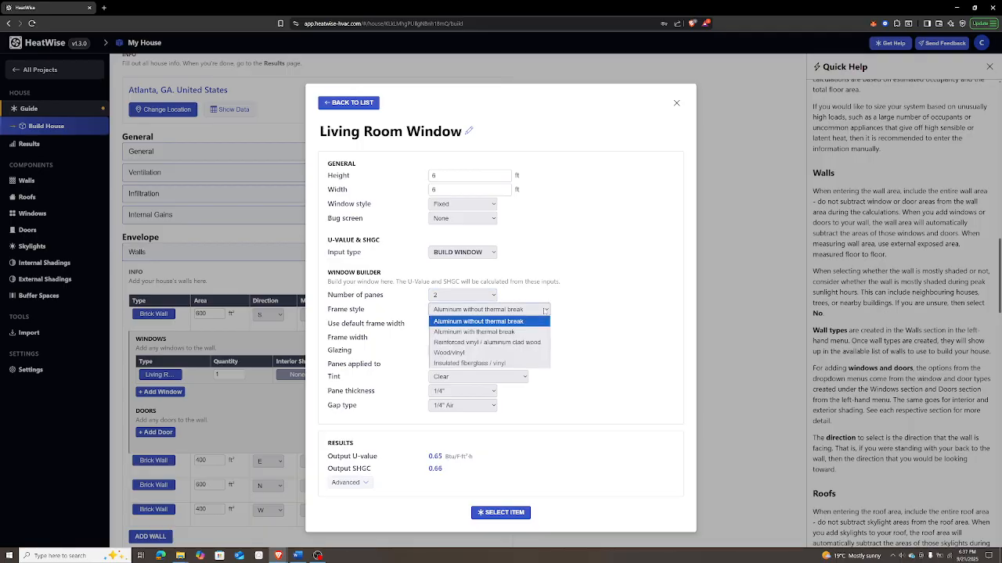
left_click(463, 354)
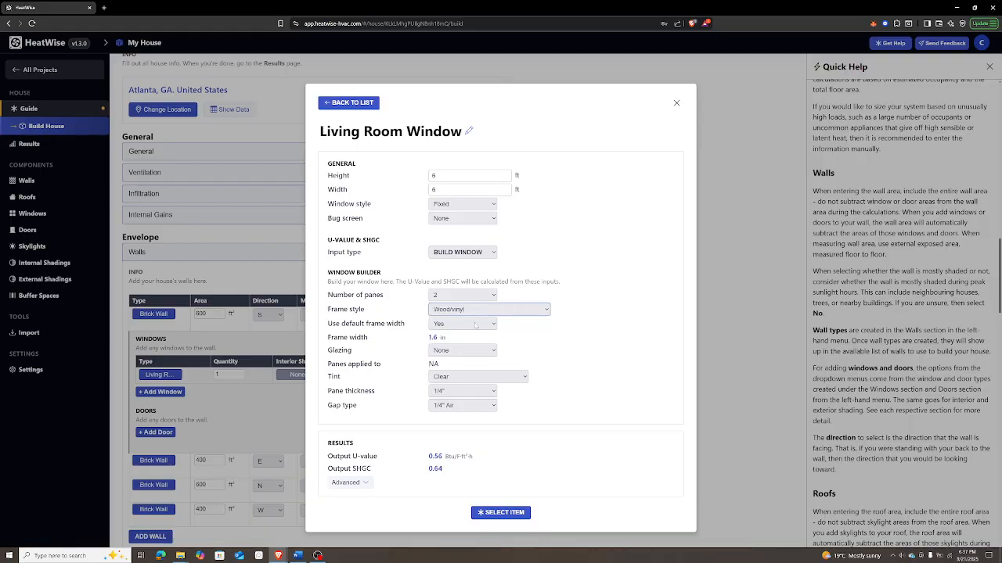
left_click_drag(447, 338, 423, 339)
left_click(449, 338)
left_click(453, 329)
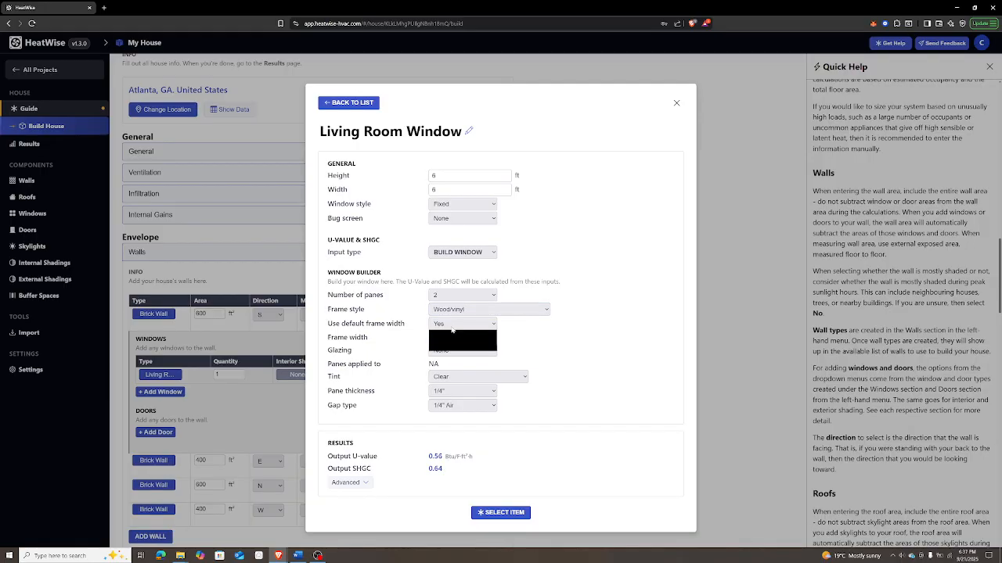
left_click(451, 345)
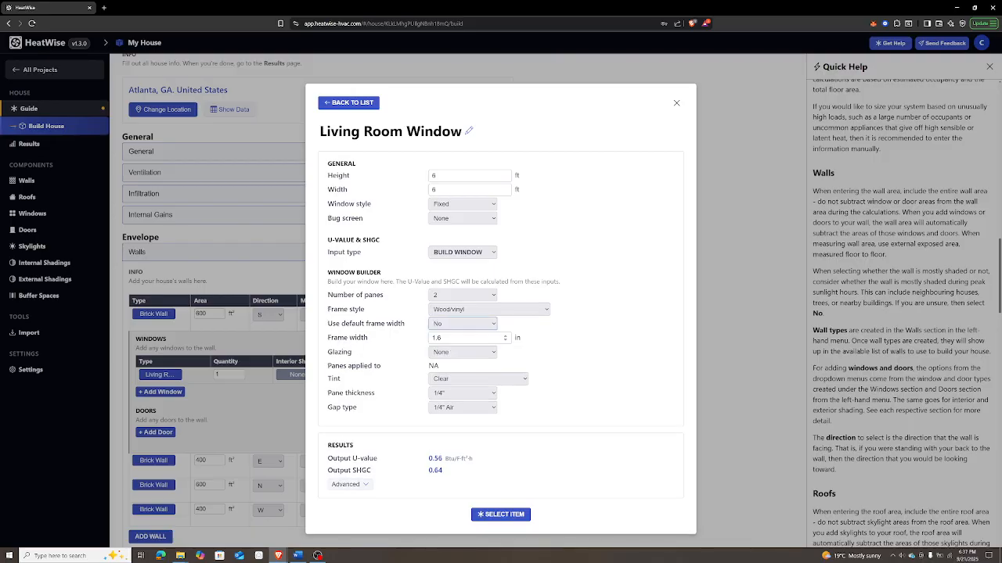
left_click_drag(442, 338, 396, 340)
type("2")
- Set the glazing to e=0.2, keeping Surface 2 as the coated surface and Clear as the tint
left_click(475, 359)
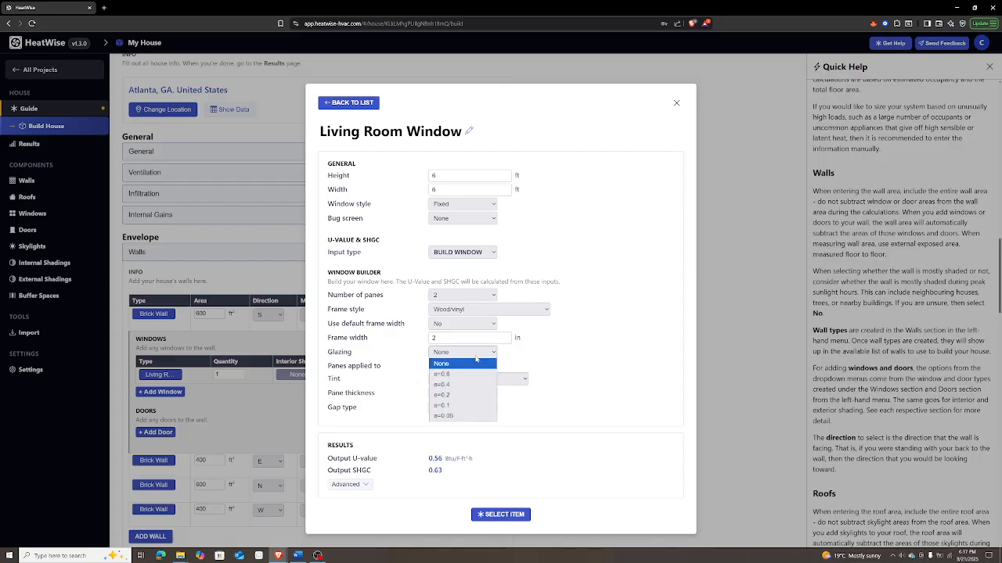
left_click(445, 395)
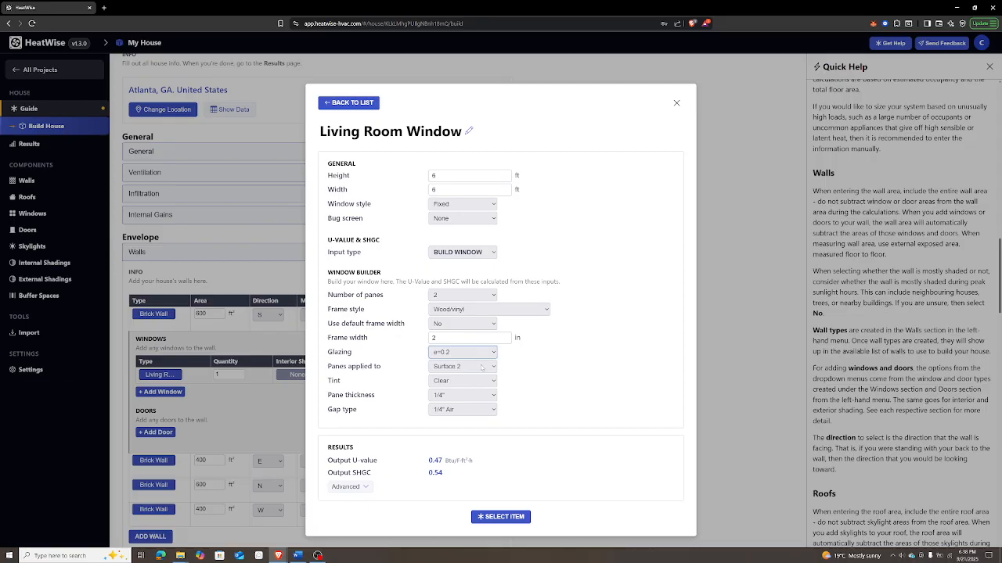
left_click(481, 367)
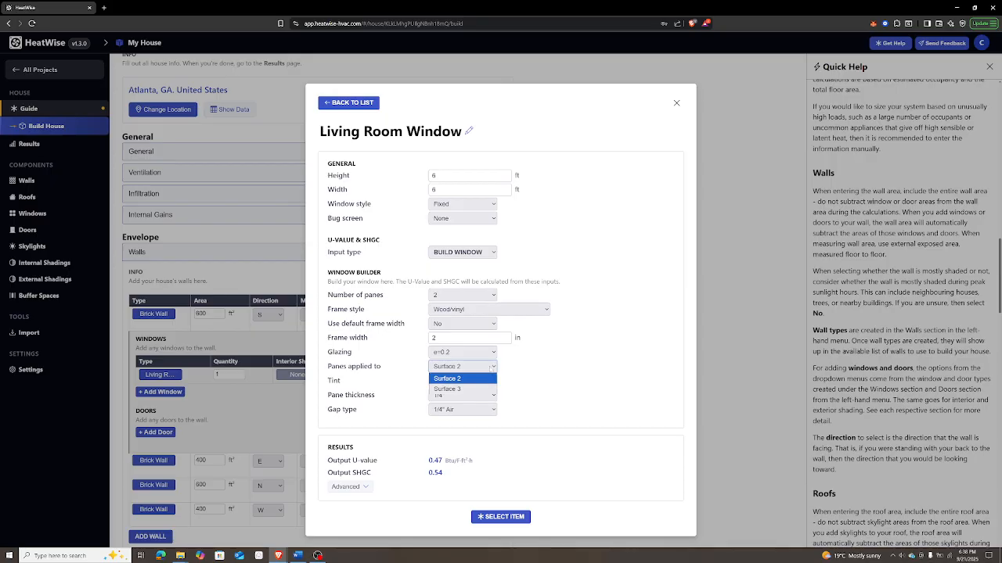
left_click(491, 367)
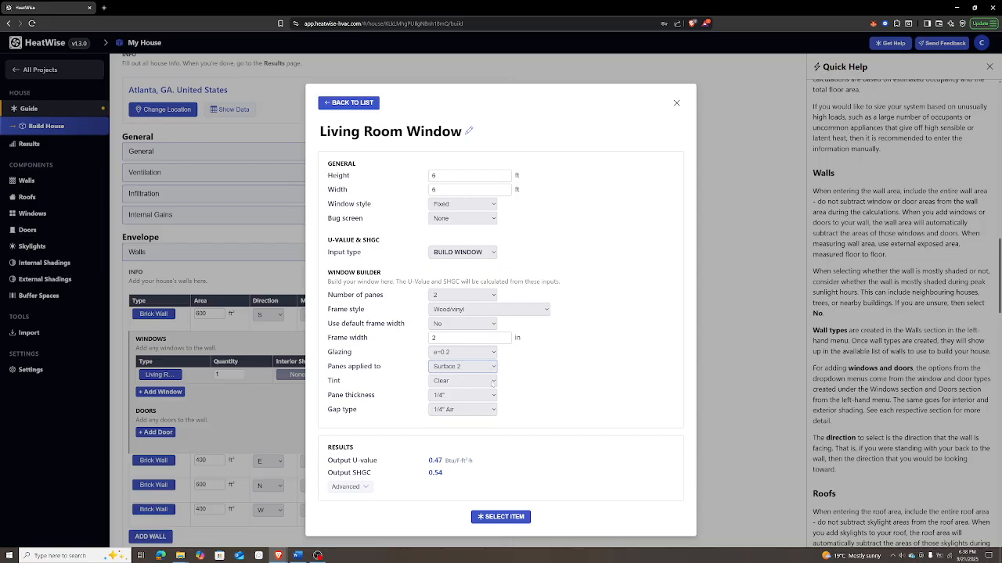
left_click(492, 382)
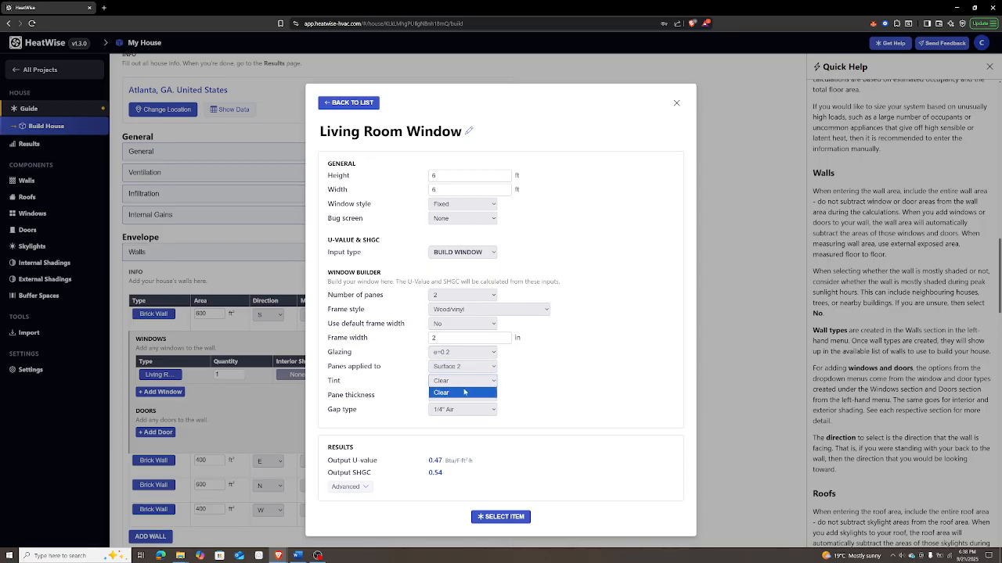
left_click(493, 380)
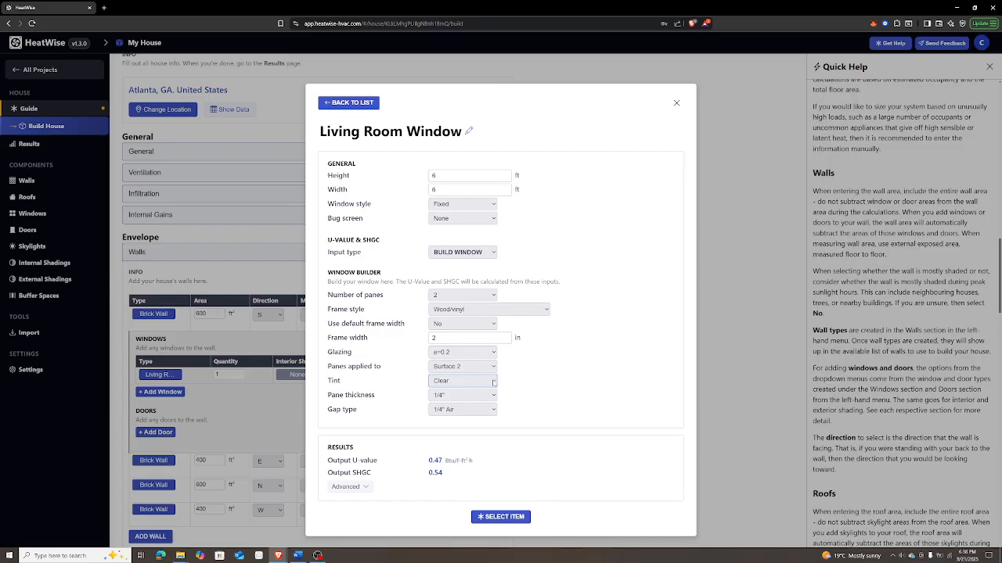
- Try the glazing coating on Surface 3, review its tint options, and restore Surface 2
left_click(493, 367)
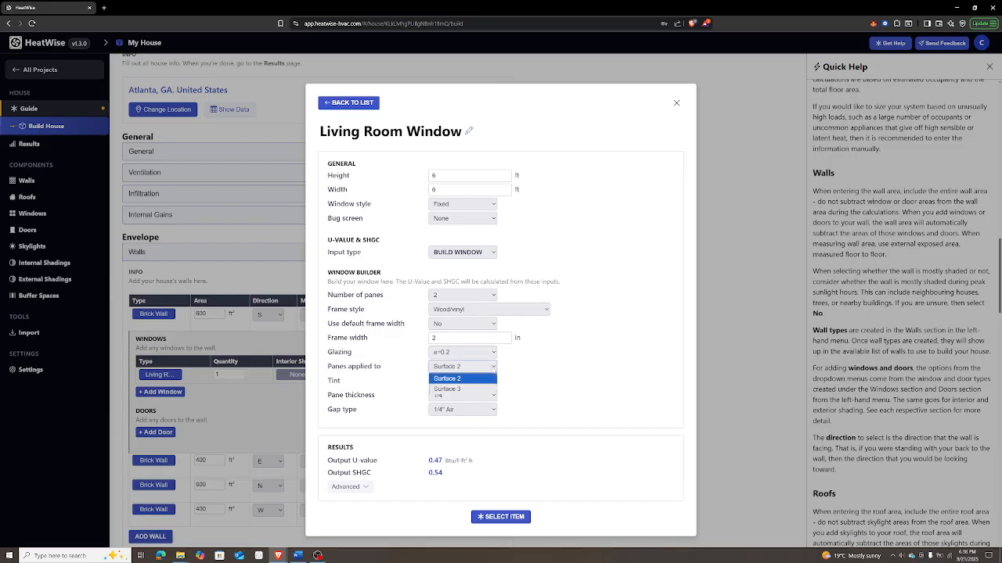
left_click(454, 389)
left_click(493, 385)
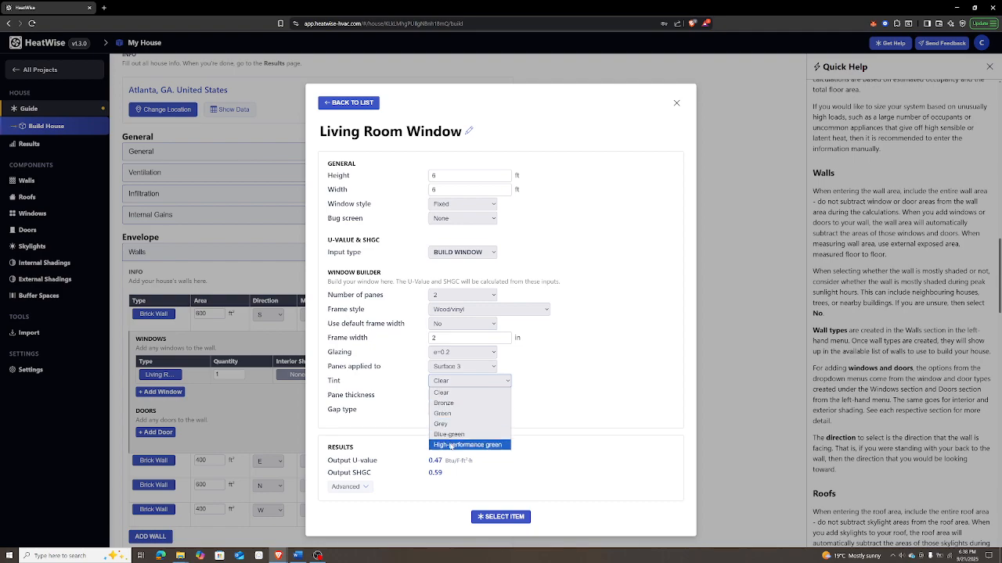
left_click(460, 383)
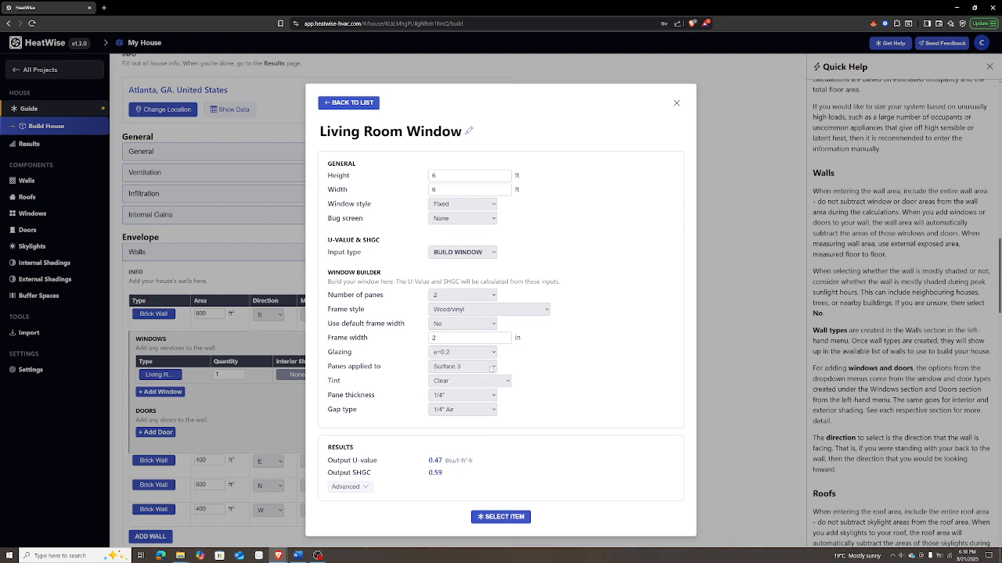
left_click(491, 368)
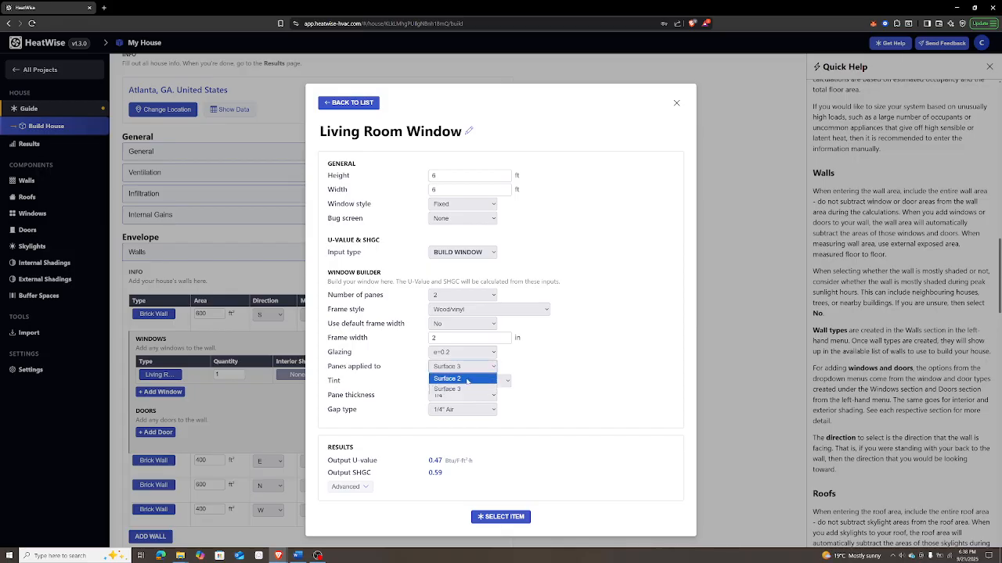
left_click(476, 379)
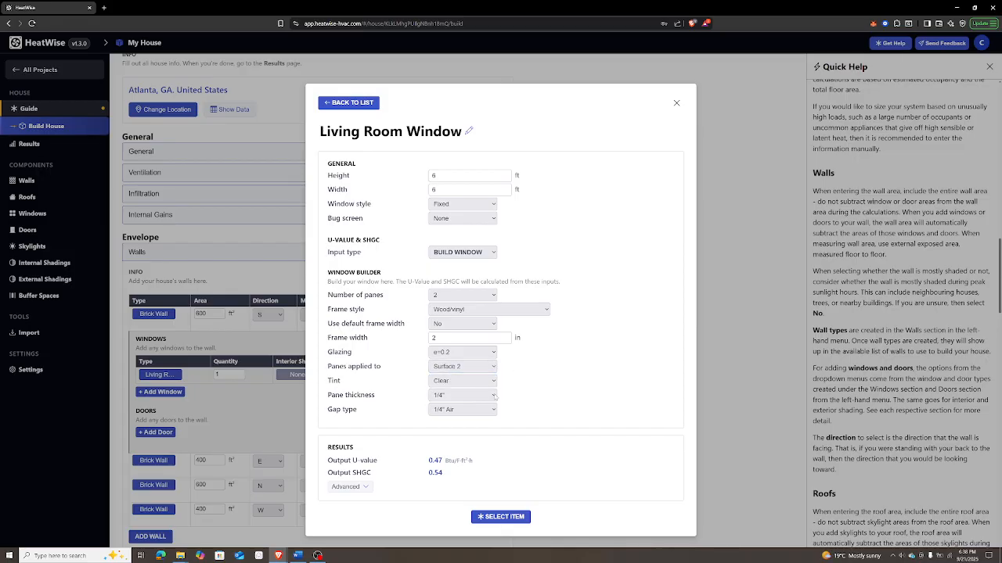
- Choose a 1/4" pane thickness and 1/2" Argon gap, and select the finished window for the south wall
left_click(490, 396)
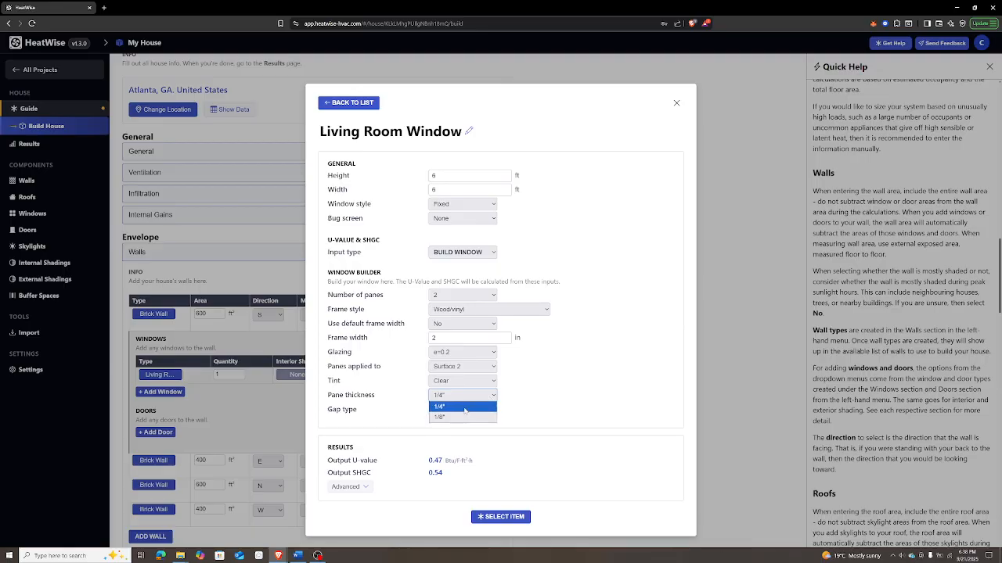
left_click(465, 408)
left_click(492, 410)
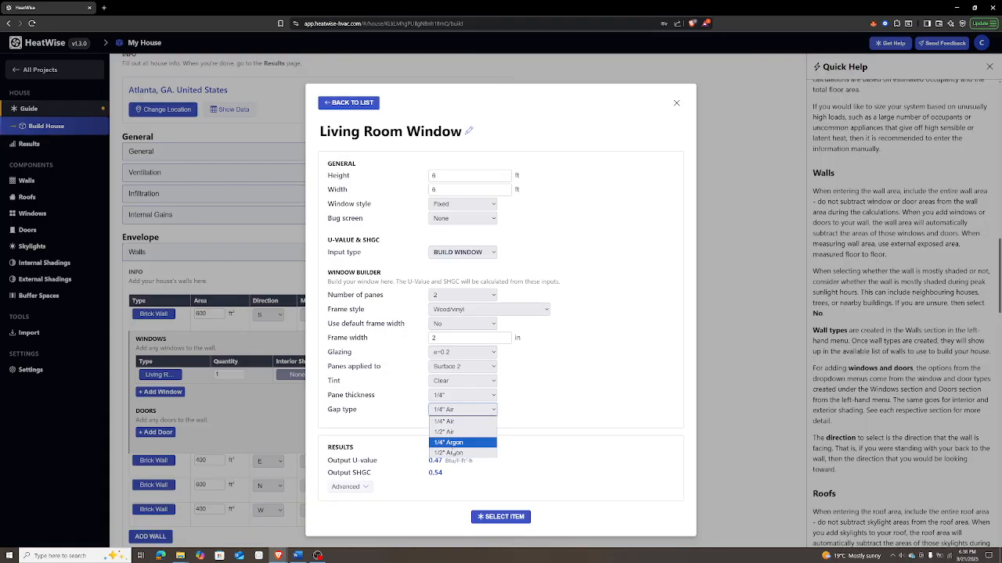
left_click(452, 453)
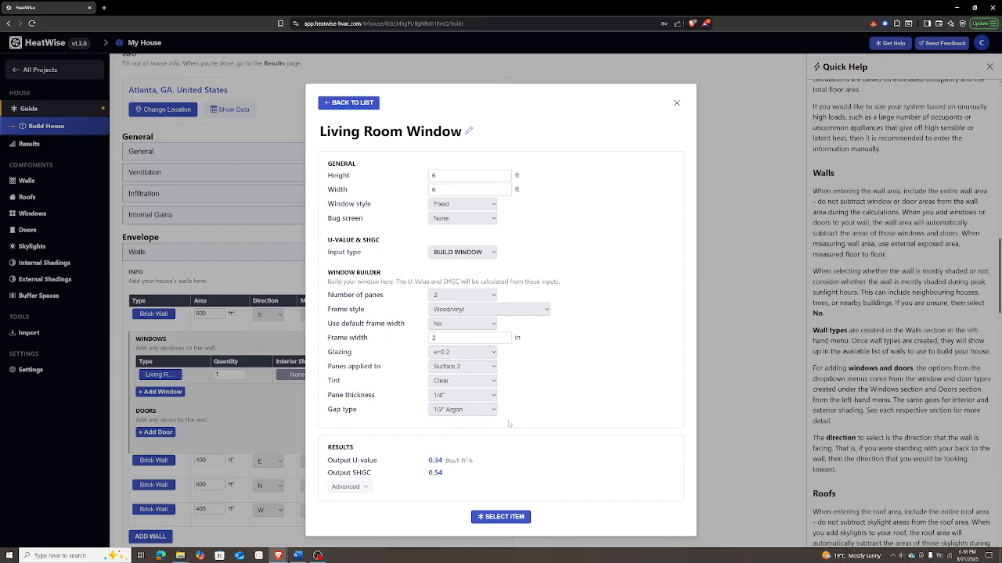
left_click(500, 516)
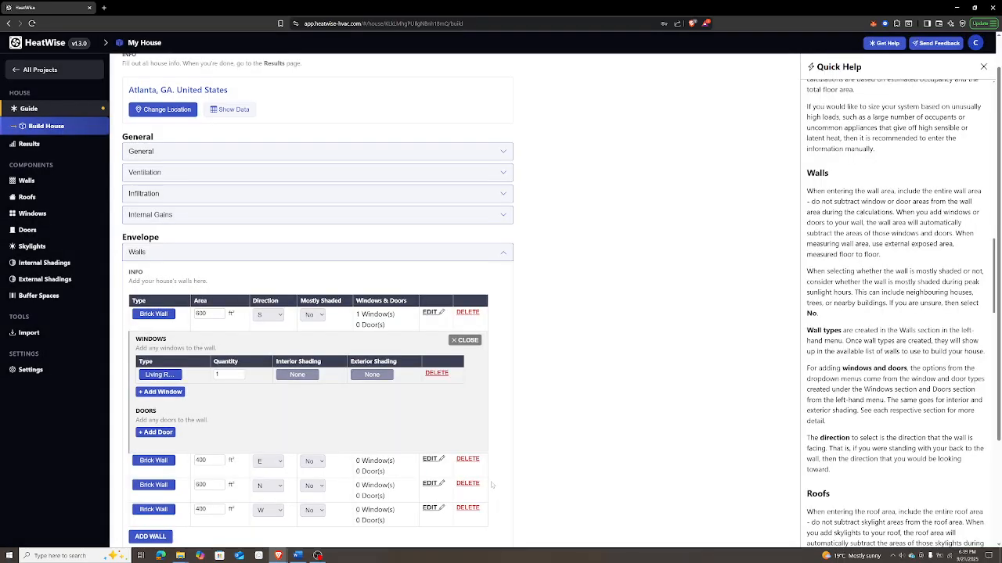
- Open the Living Room Window from the Windows components and read the Quick Help on coated surfaces and frame thickness
left_click(36, 215)
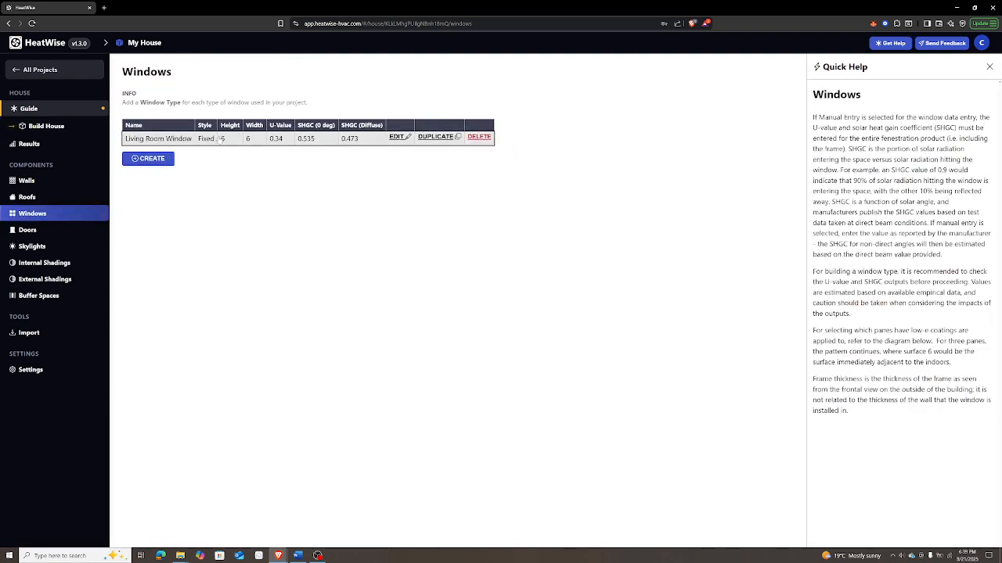
left_click(167, 138)
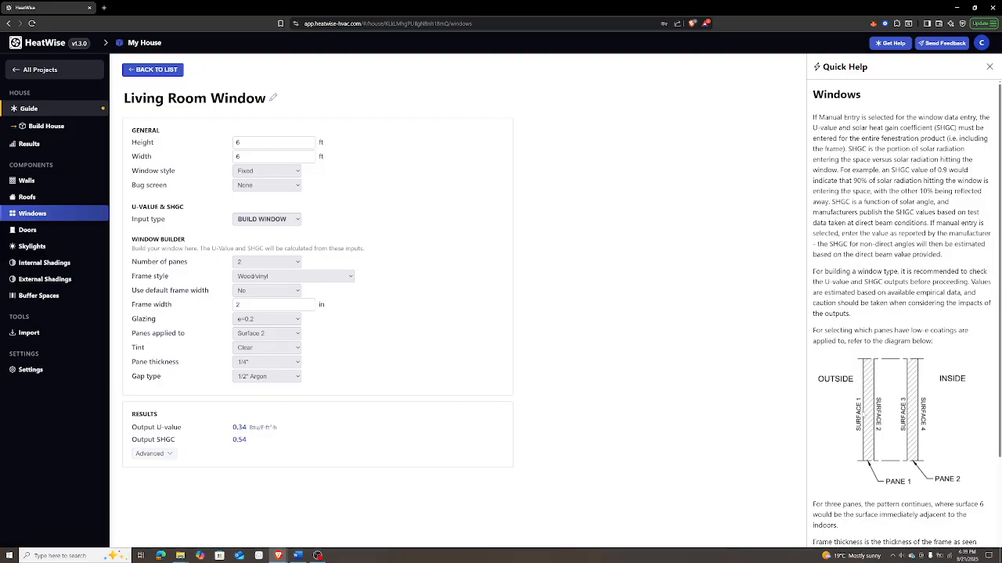
scroll(875, 358, "down", 2)
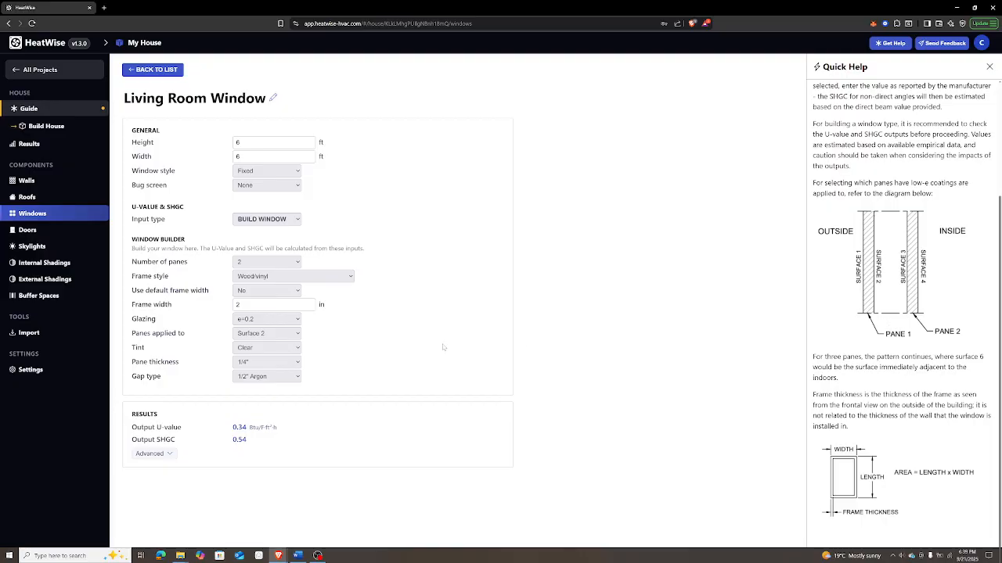
left_click(297, 335)
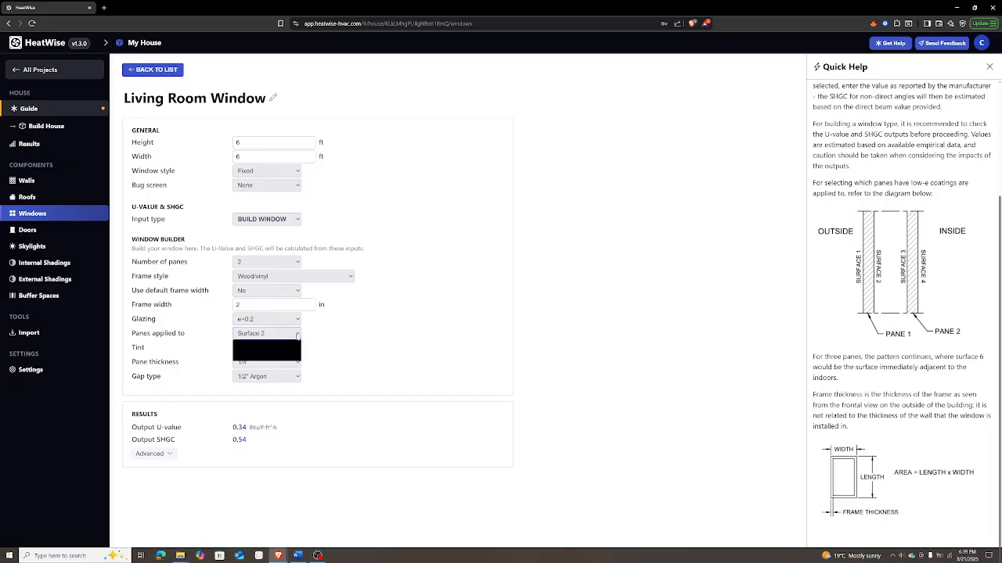
left_click(562, 349)
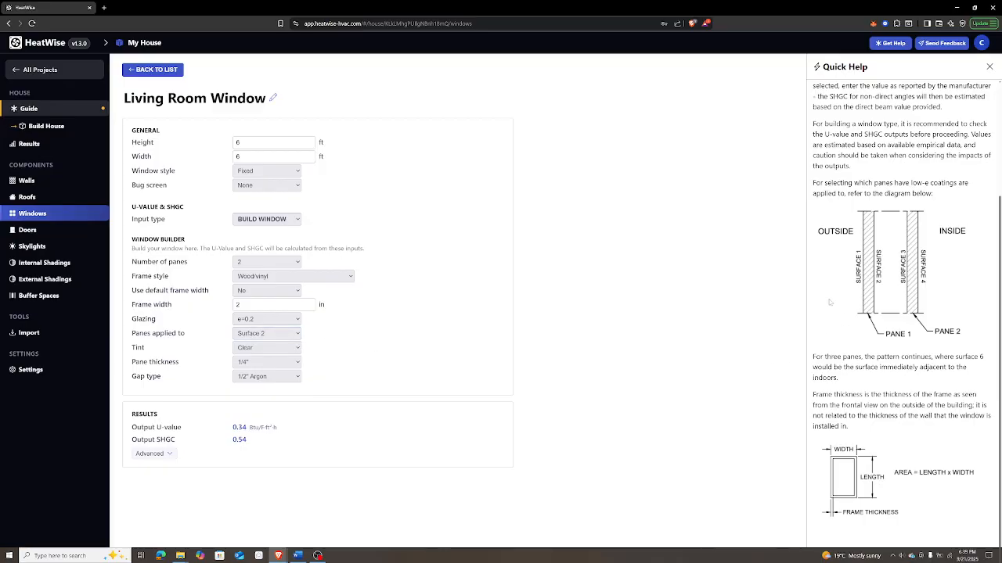
scroll(860, 341, "up", 1)
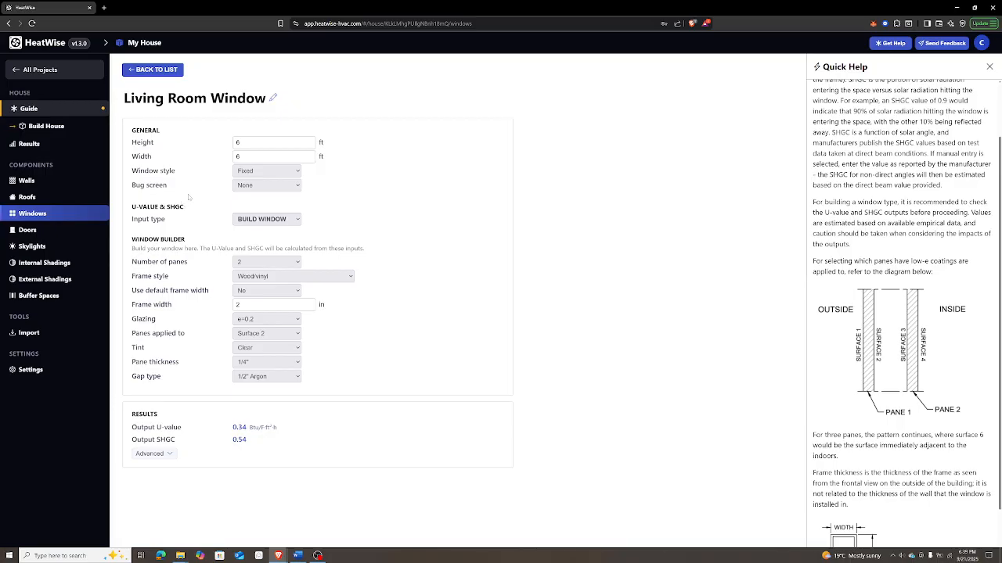
- Create an interior shading from the Internal Shadings components and review its type options, keeping Fabric Curtain
left_click(55, 126)
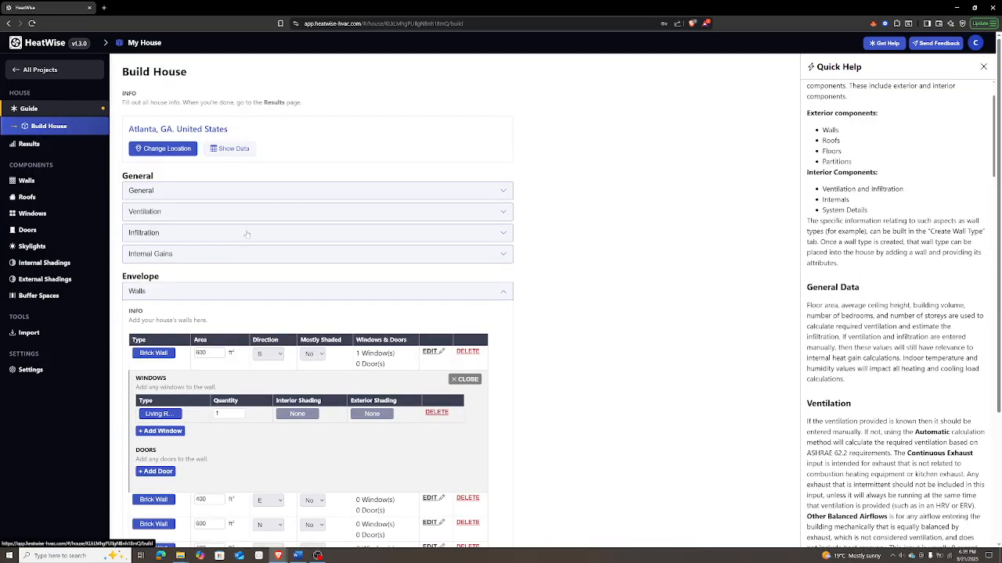
scroll(244, 270, "down", 1)
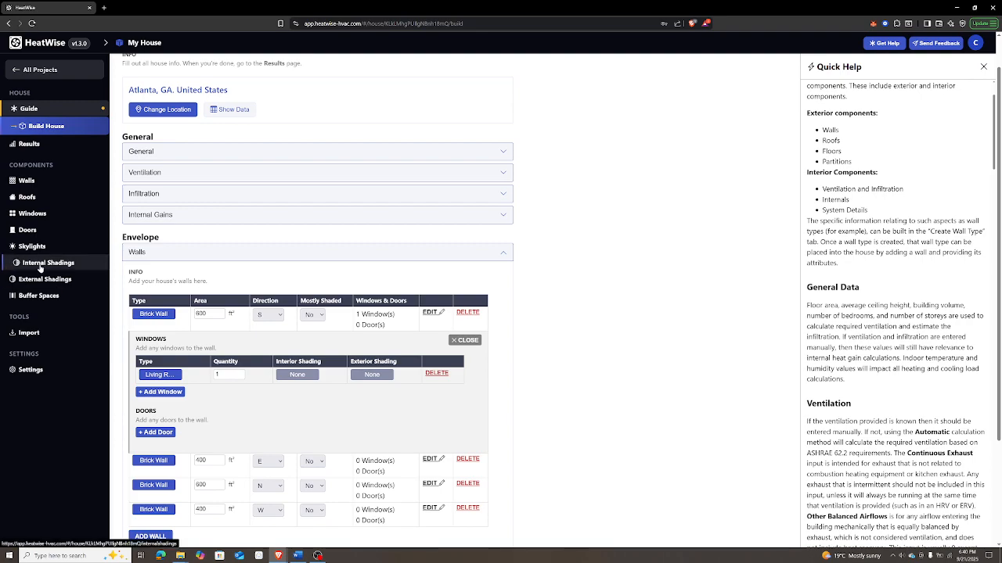
left_click(40, 268)
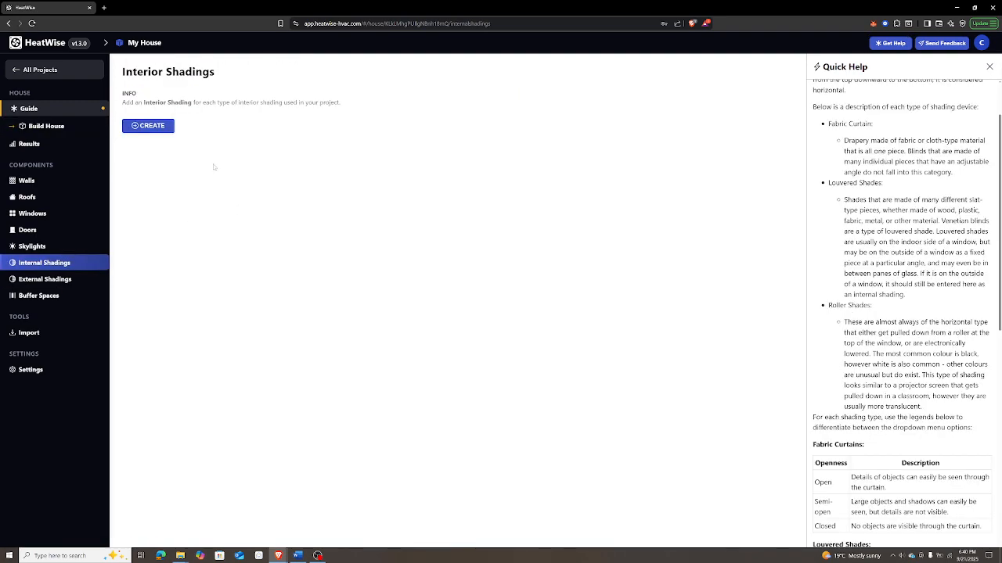
left_click(151, 125)
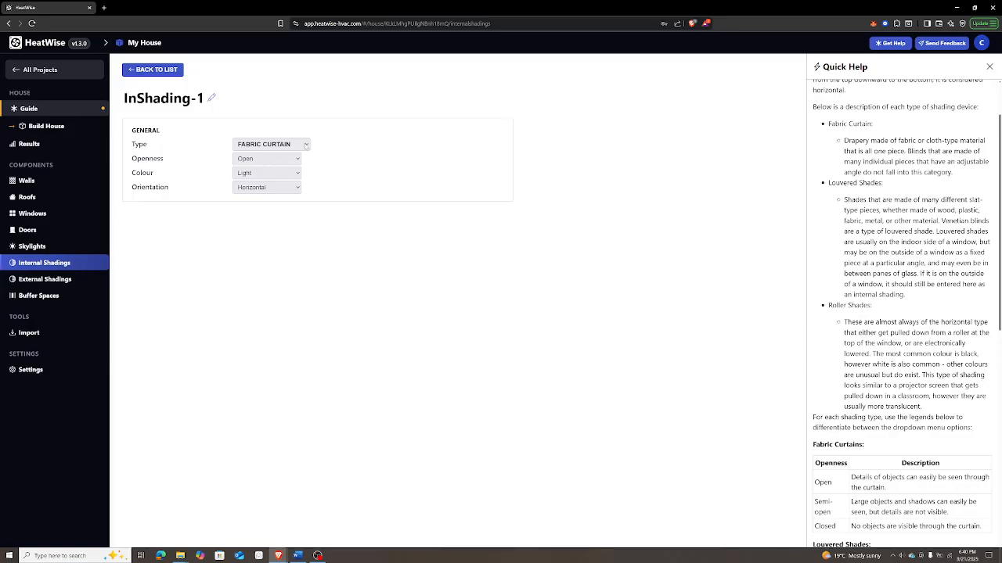
left_click(306, 146)
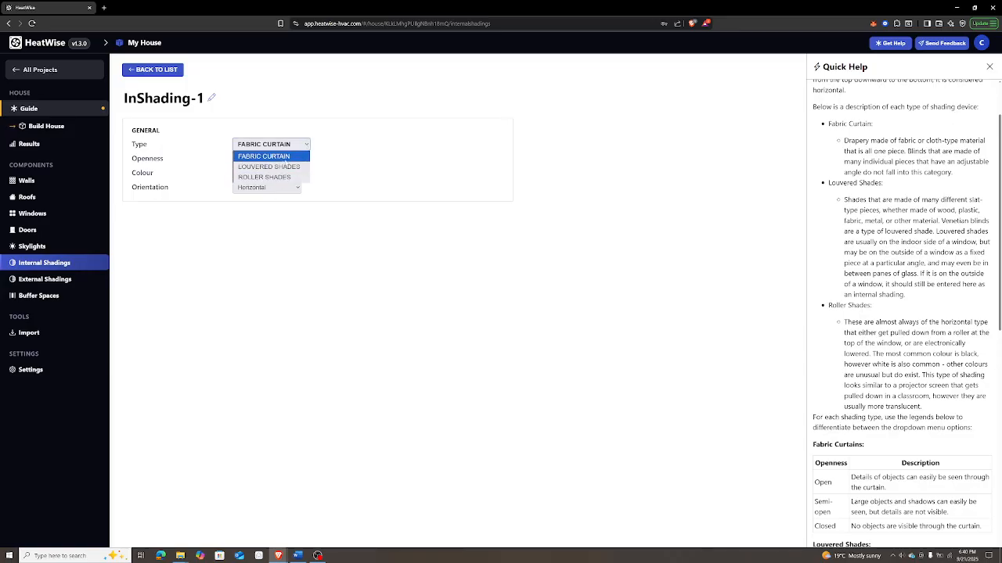
left_click(353, 236)
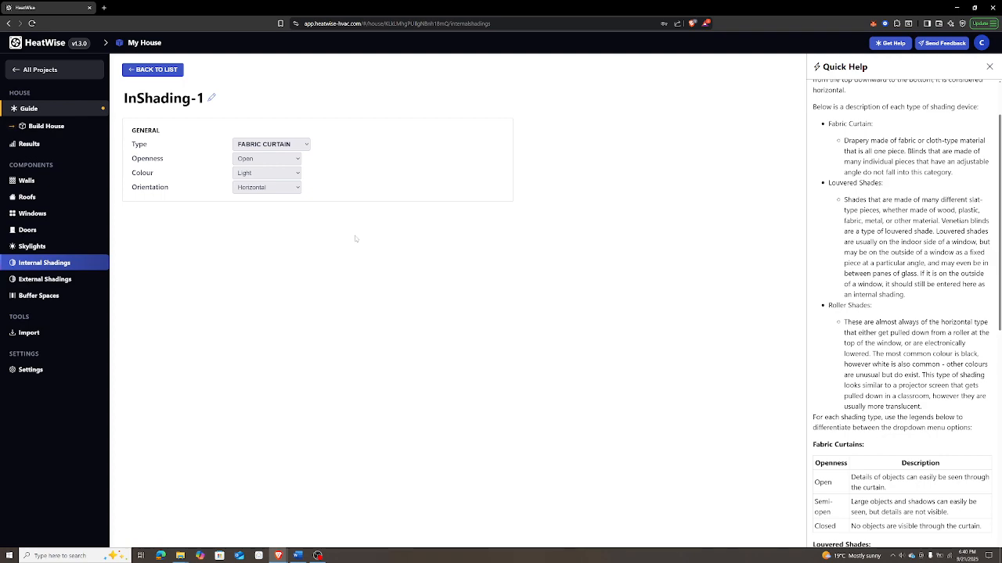
- Return to the interior shadings list and delete the fabric curtain shading
left_click(166, 70)
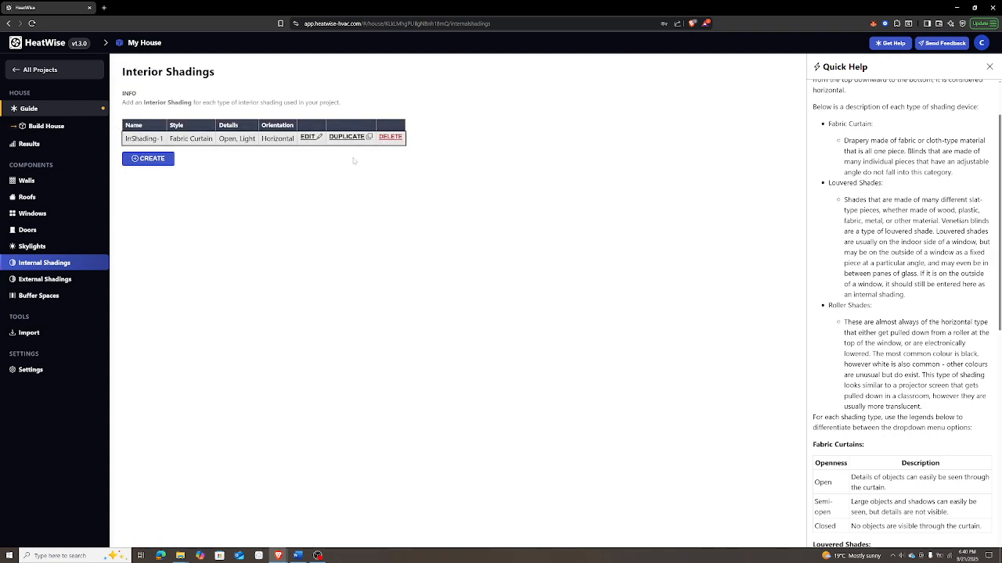
left_click(390, 137)
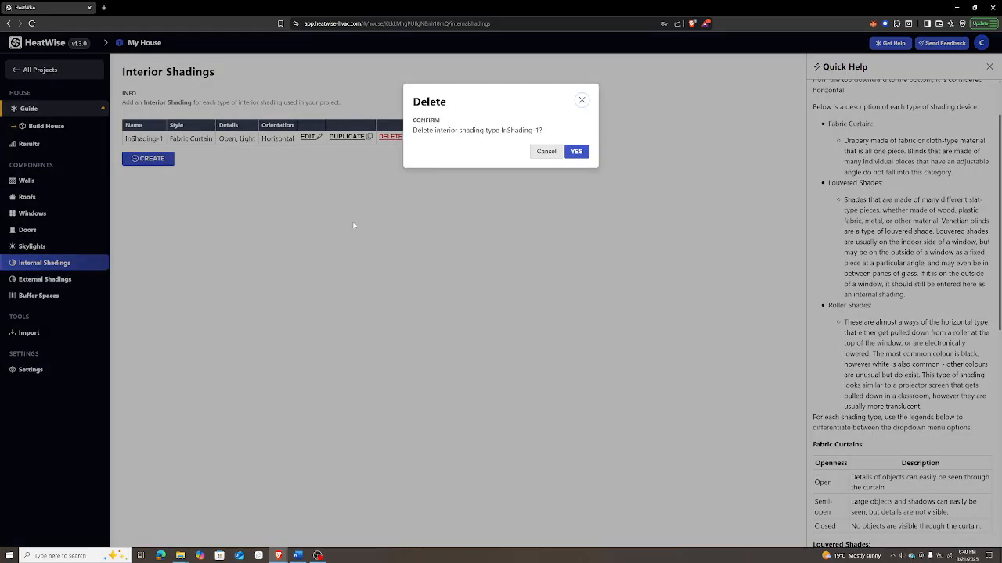
left_click(575, 151)
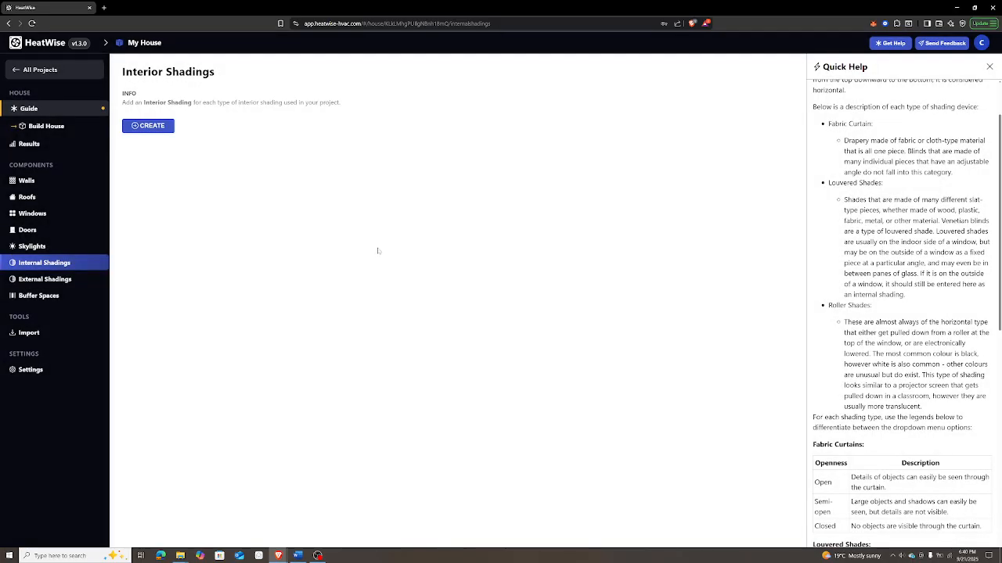
- Open the External Shadings components and read the Quick Help on depth, distance from parallel edge, fins and overhangs
left_click(35, 280)
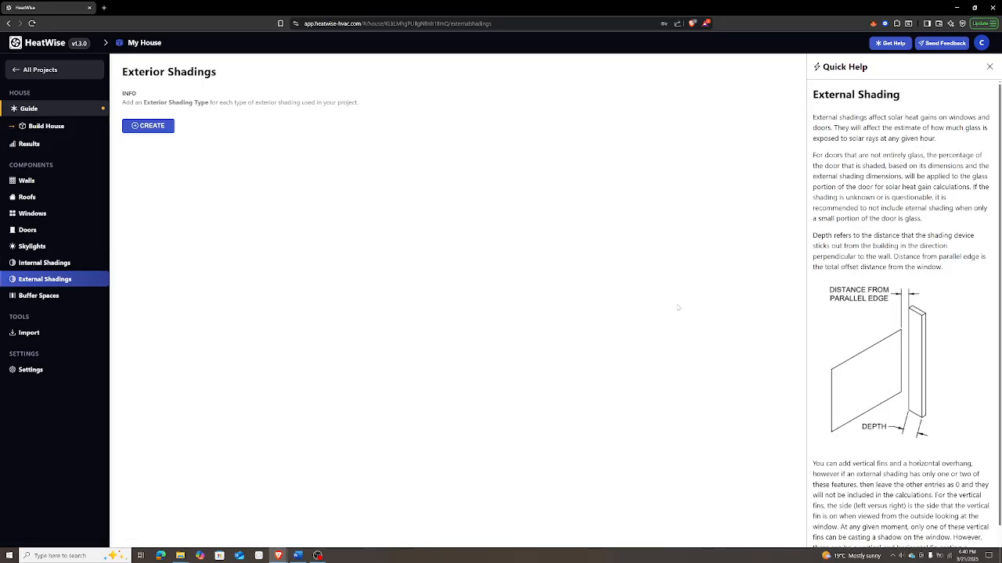
scroll(902, 305, "down", 1)
scroll(916, 316, "down", 1)
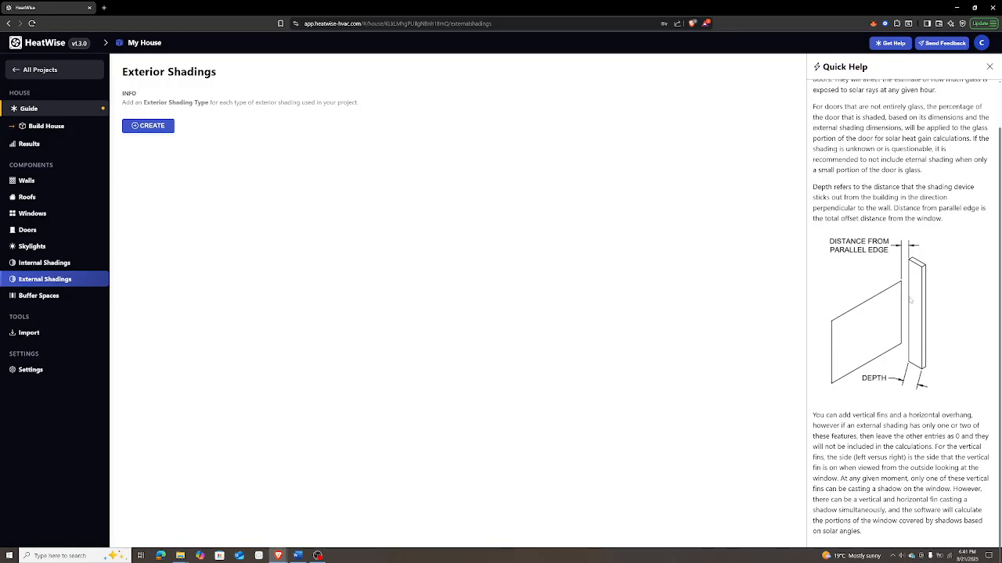
scroll(912, 293, "up", 1)
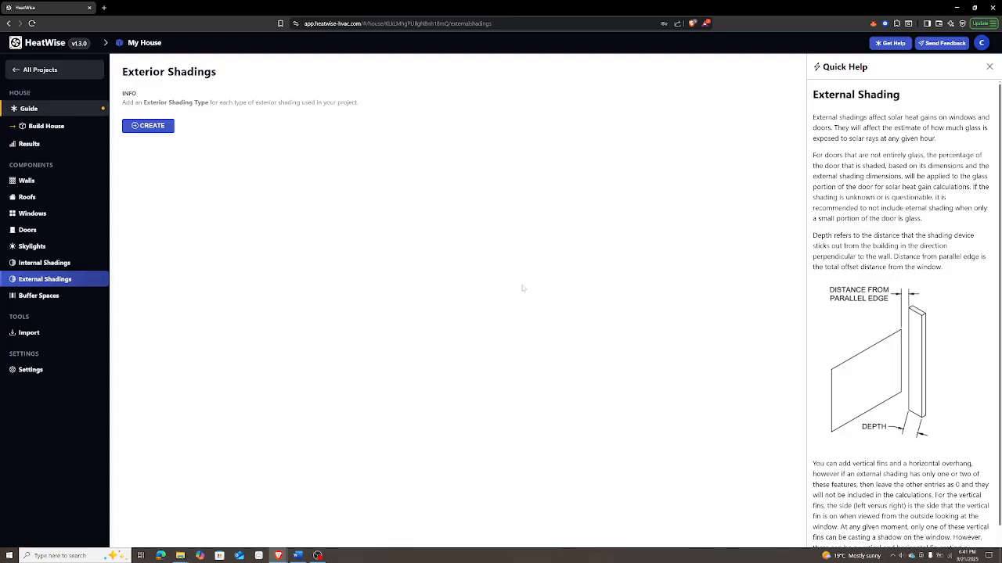
- Return to Build House and add a door entry to the south Brick Wall
left_click(42, 130)
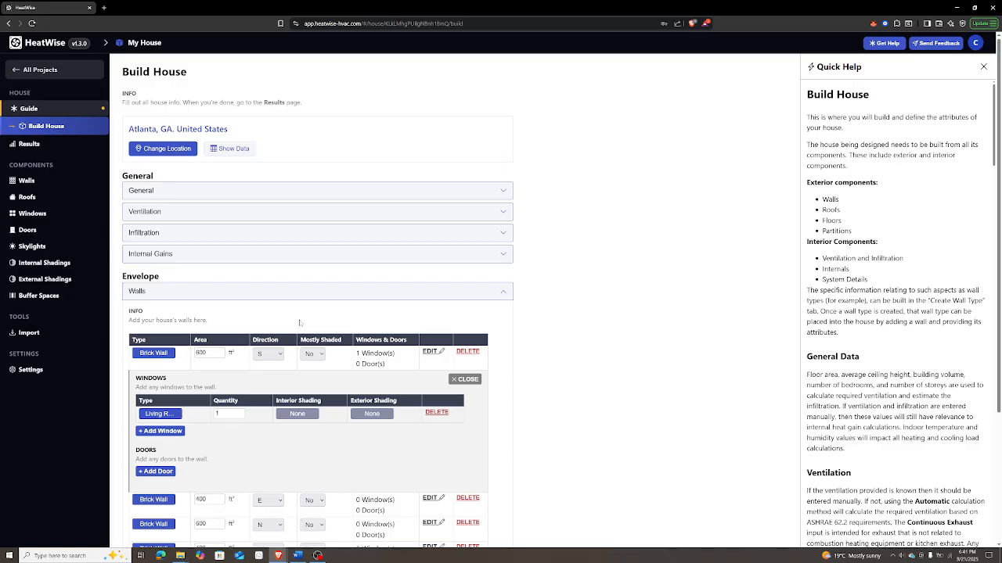
scroll(299, 323, "down", 1)
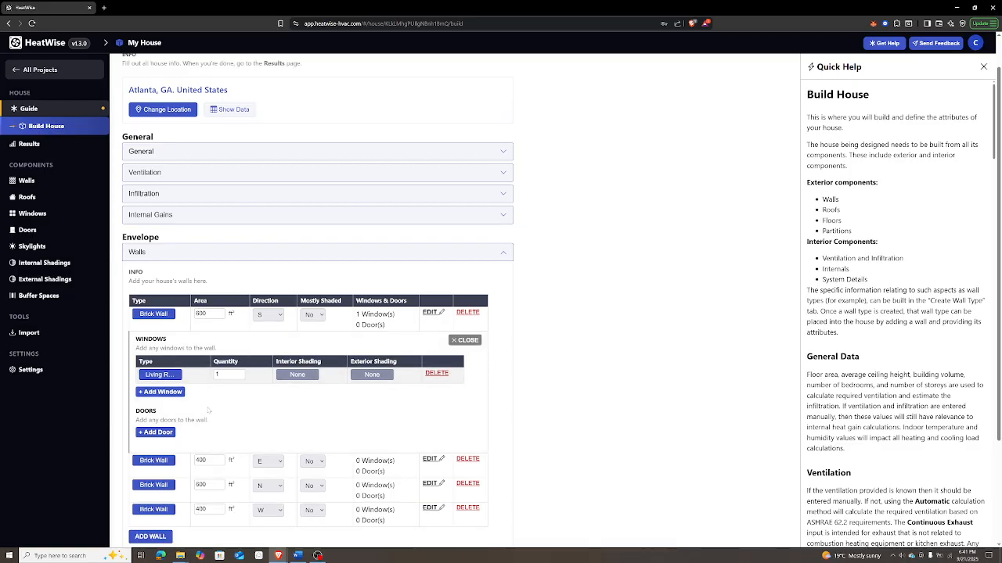
scroll(244, 384, "down", 1)
left_click(155, 393)
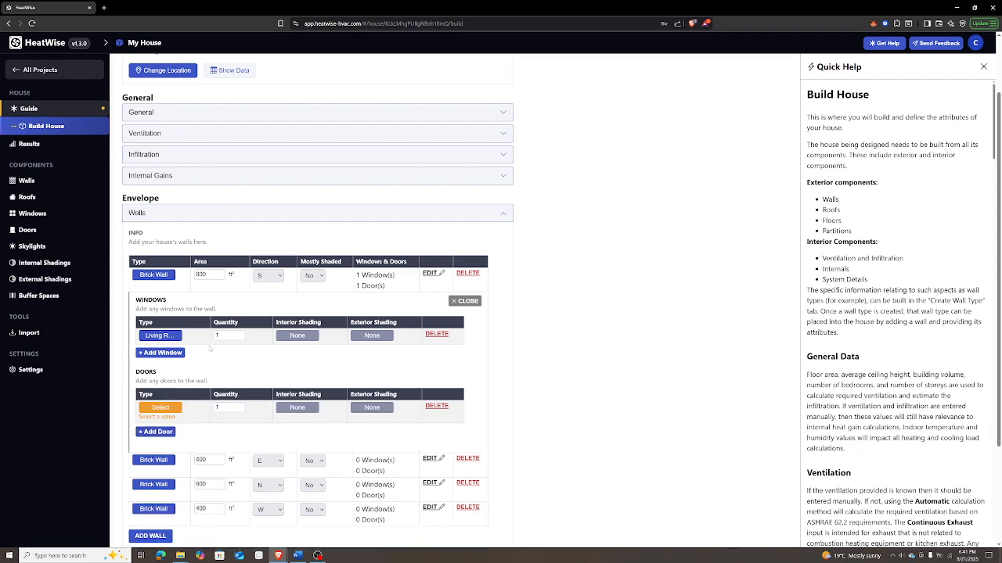
scroll(210, 349, "down", 1)
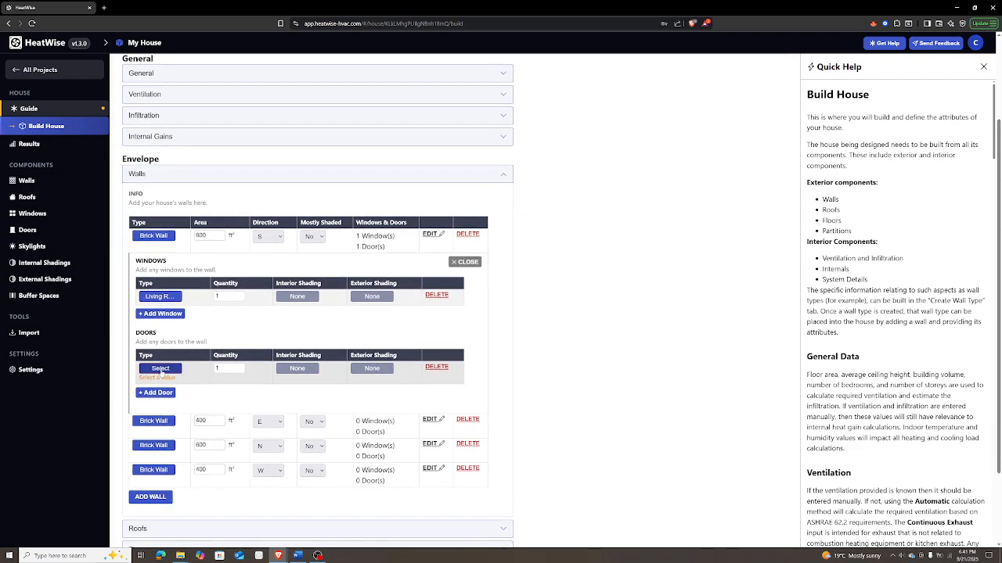
- Create a new door type for the south wall's door entry and name it Front Door
left_click(160, 370)
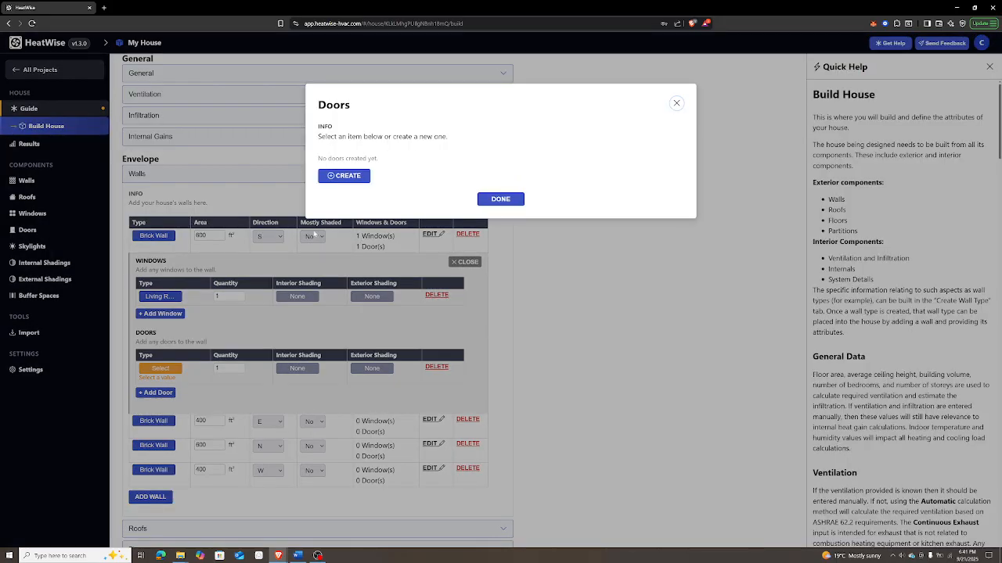
left_click(332, 178)
left_click(374, 131)
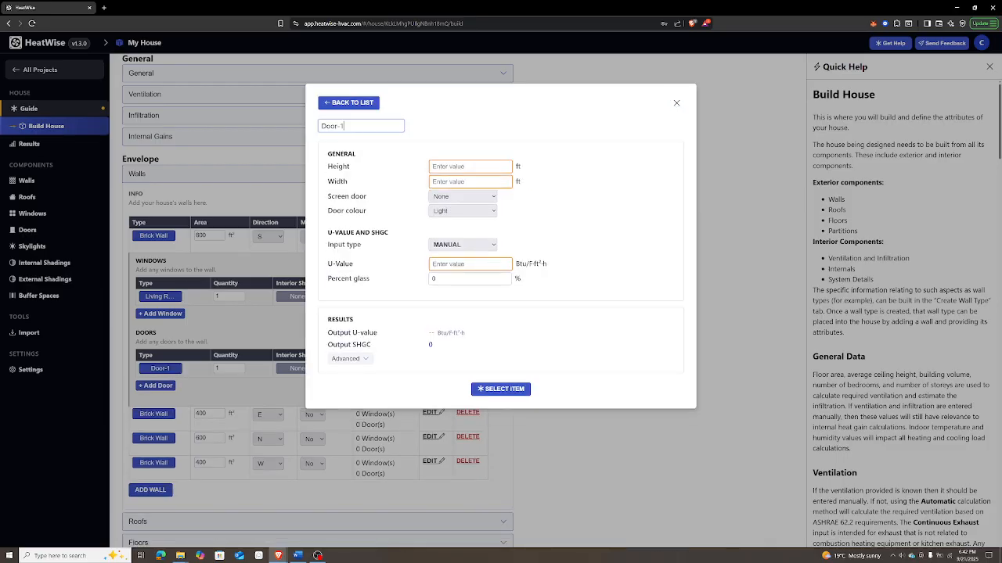
left_click_drag(370, 129, 302, 131)
type("Front Door")
key("Return")
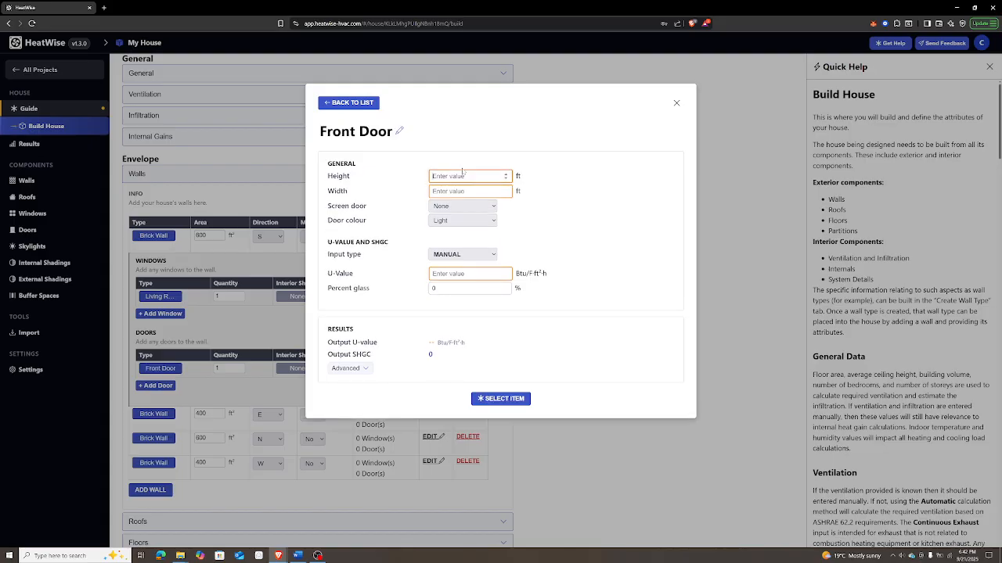
- Set the Front Door's height to 7 ft and width to 3 ft
left_click(462, 175)
type("7")
key("Tab")
type("3")
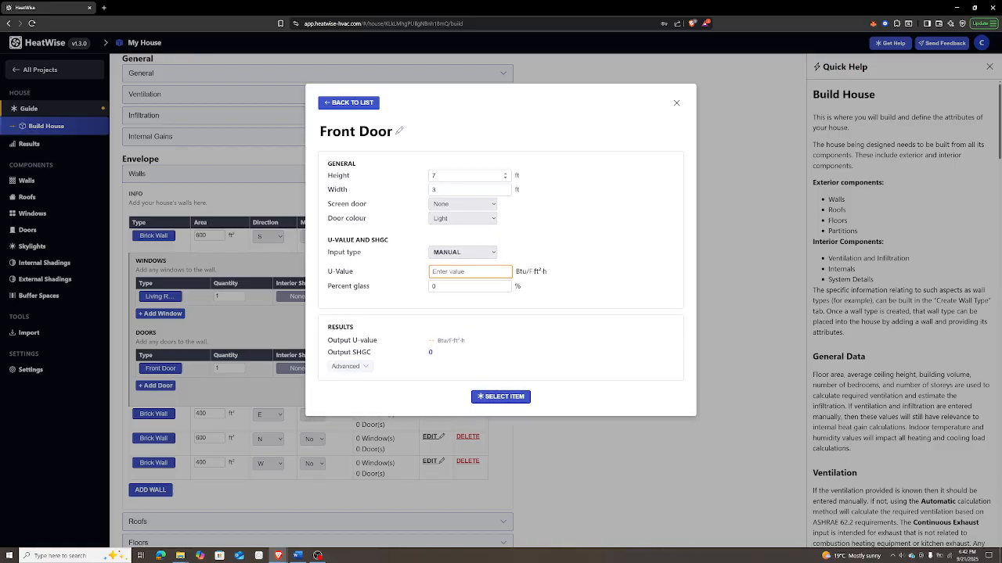
- Keep the Front Door's screen door at None and set its door colour to Dark
left_click(464, 207)
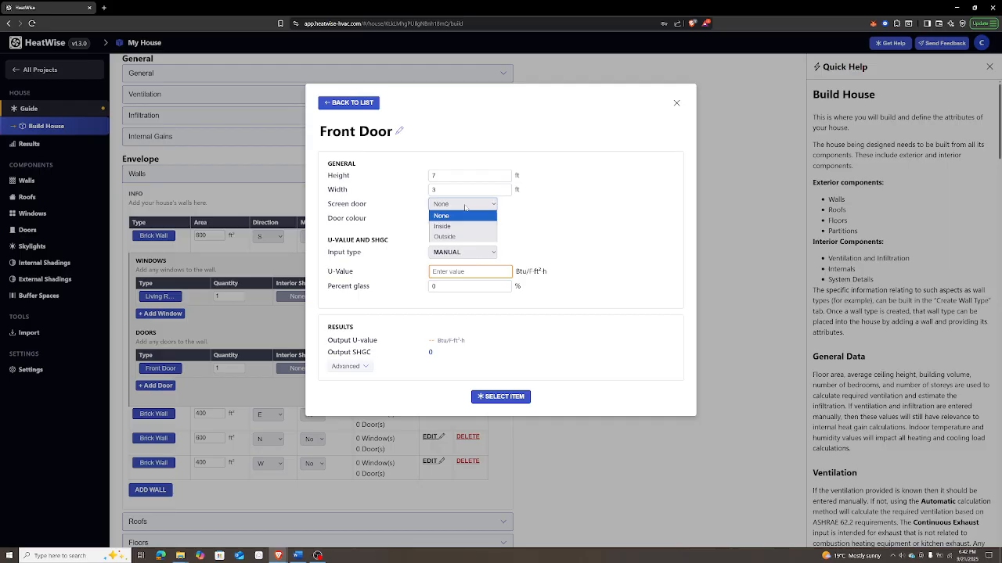
left_click(464, 206)
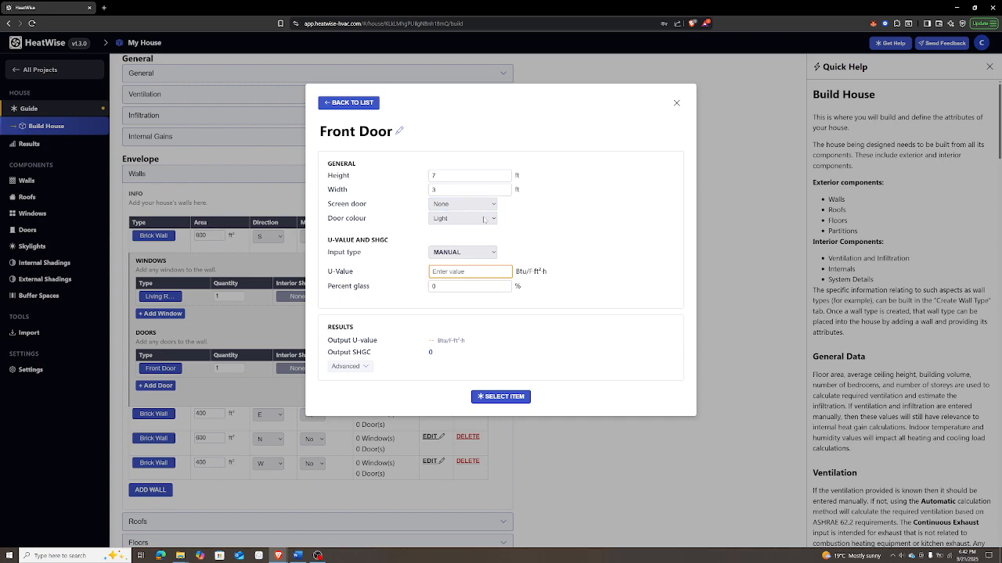
left_click(483, 219)
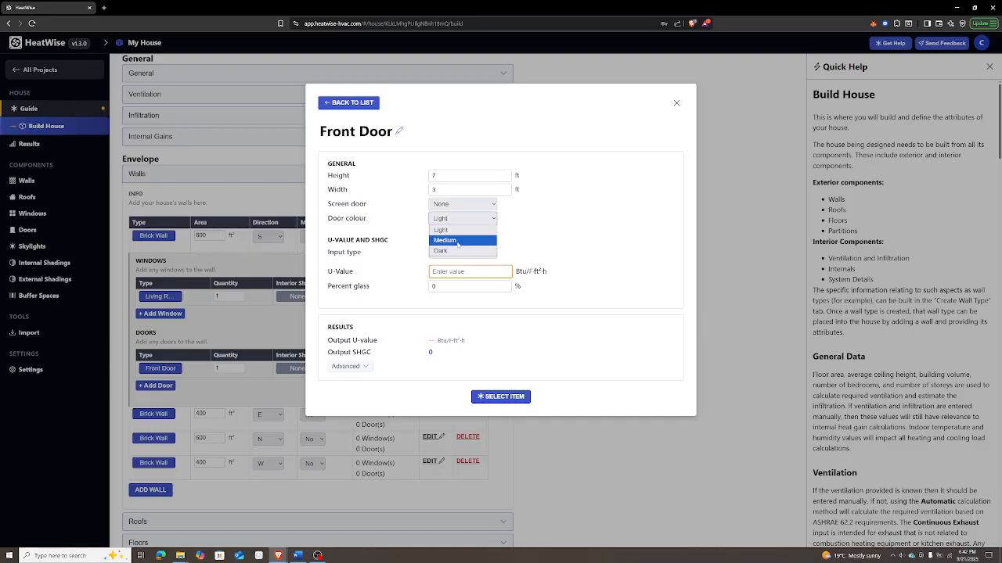
left_click(468, 237)
left_click(479, 219)
left_click(468, 251)
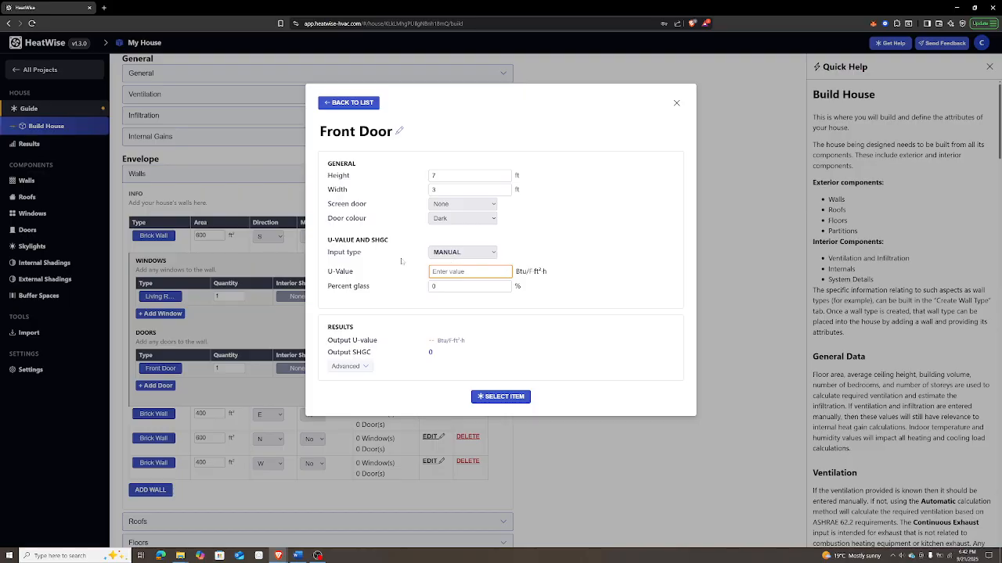
- Try the Manual input type with 50% glass and examine the Glass U-value and Glass SHGC entries
left_click(458, 253)
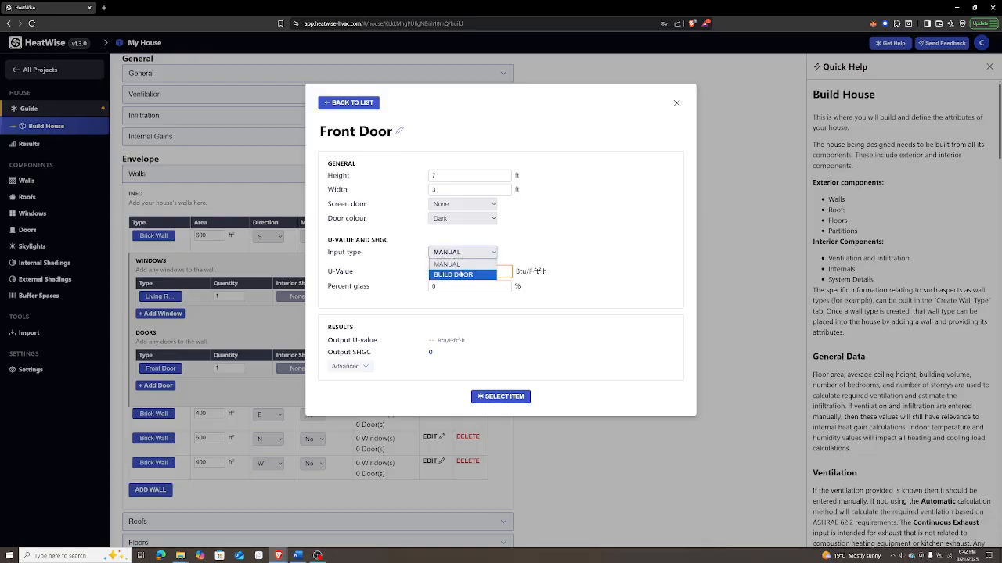
left_click(530, 259)
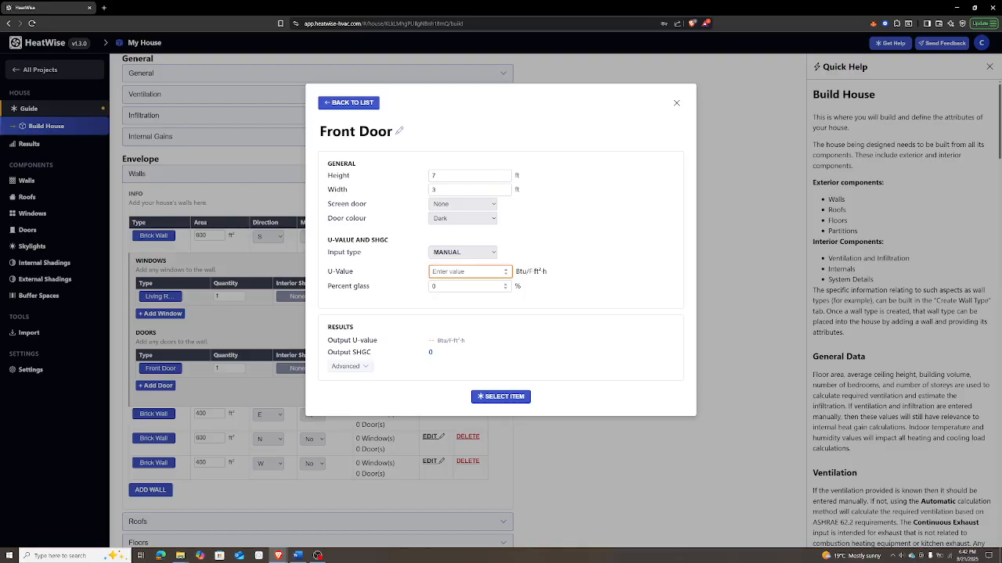
double_click(434, 287)
type("50")
left_click(549, 295)
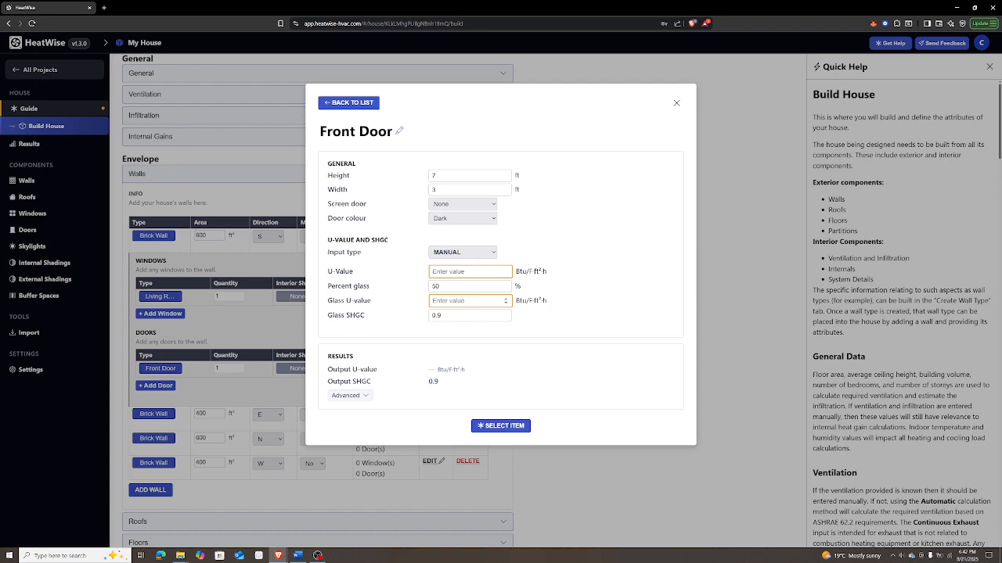
left_click(457, 315)
left_click(458, 302)
- Switch the Front Door's input type to Build Door, keep Swinging door, and open the slab and frame type options
left_click(465, 257)
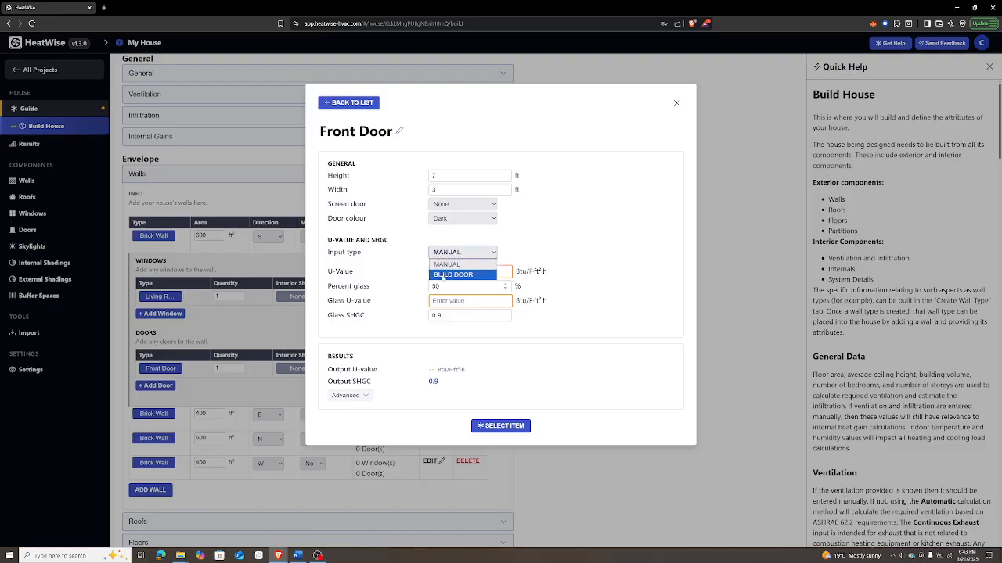
left_click(444, 276)
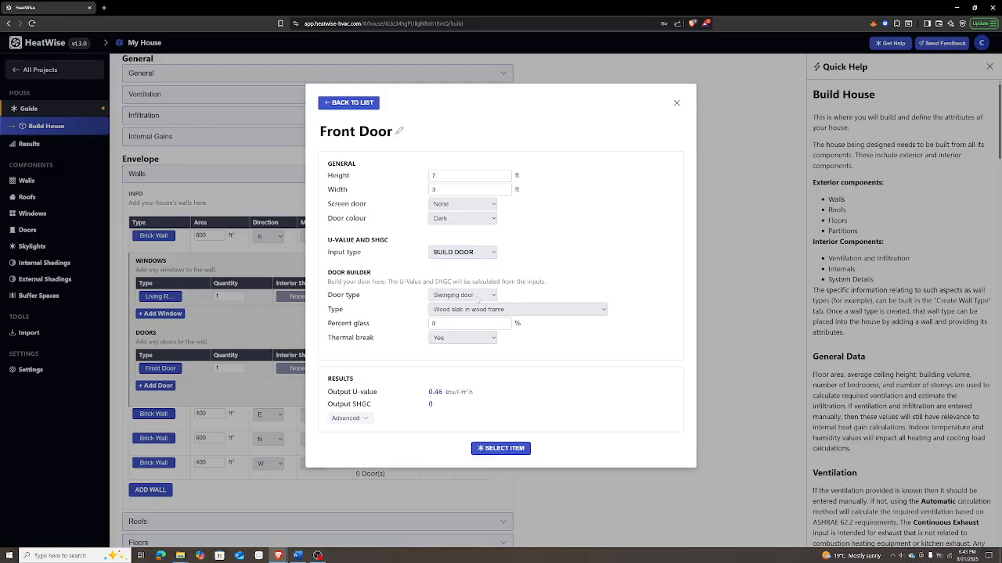
left_click(491, 296)
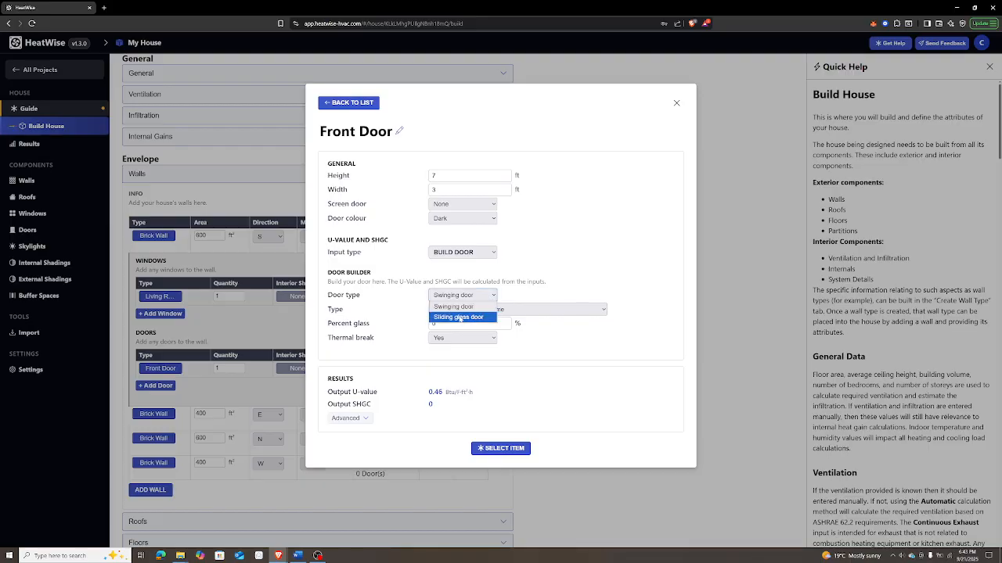
left_click(461, 308)
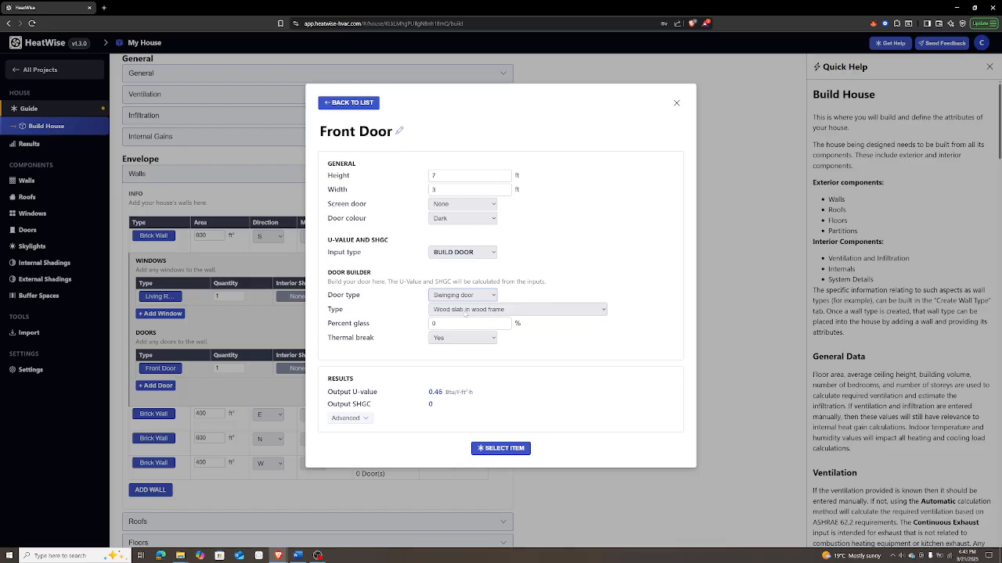
left_click(466, 310)
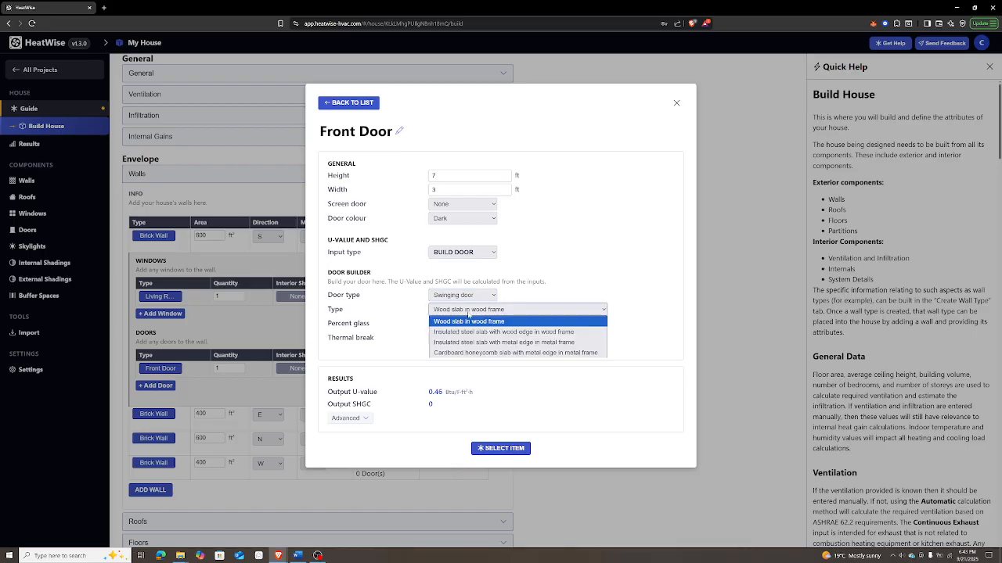
- Set the Front Door's construction to wood slab in wood frame with 40 percent glass
left_click(468, 317)
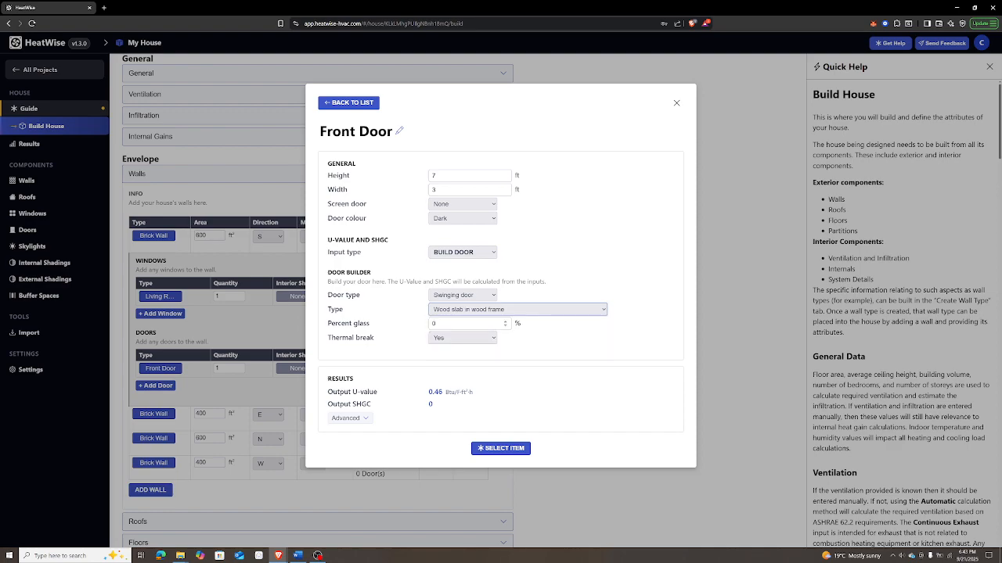
key("Tab")
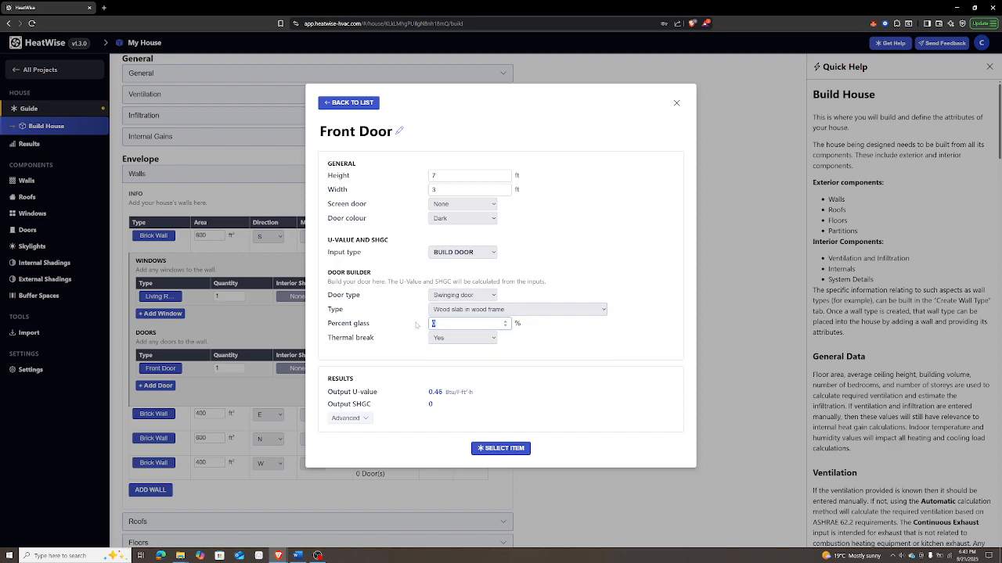
type("40")
left_click(560, 334)
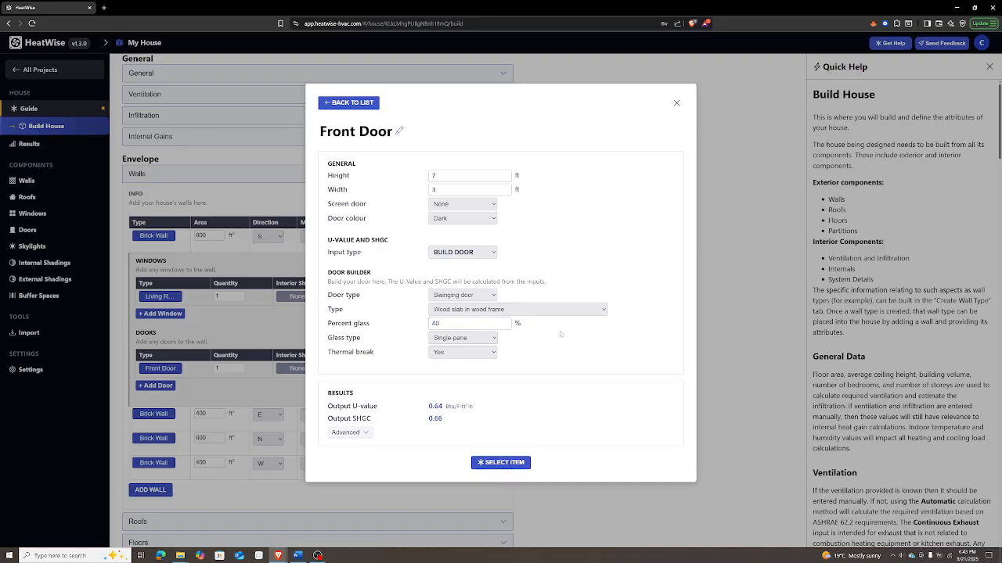
- Choose single-pane glass for the Front Door and keep its thermal break set to Yes
left_click(470, 342)
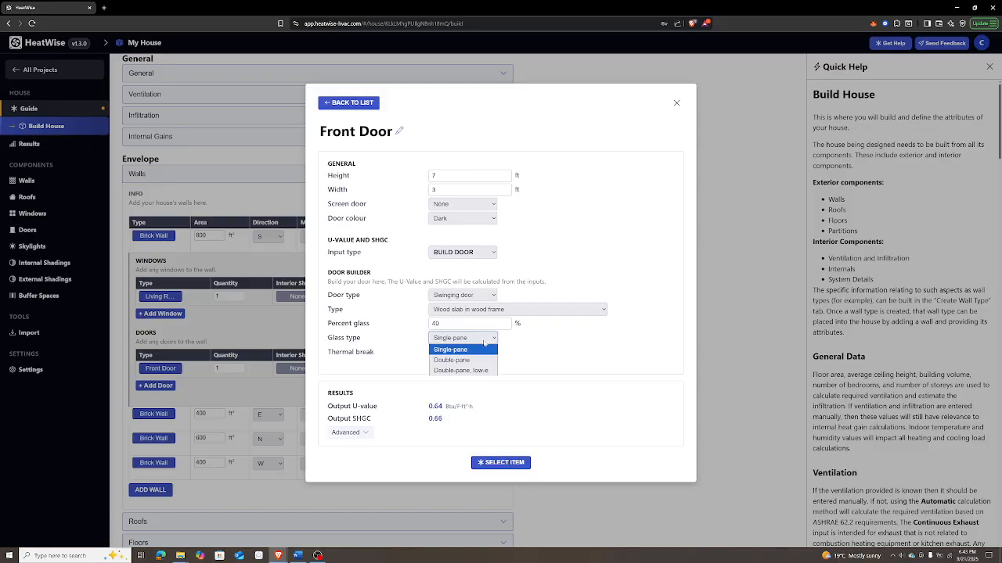
left_click(467, 350)
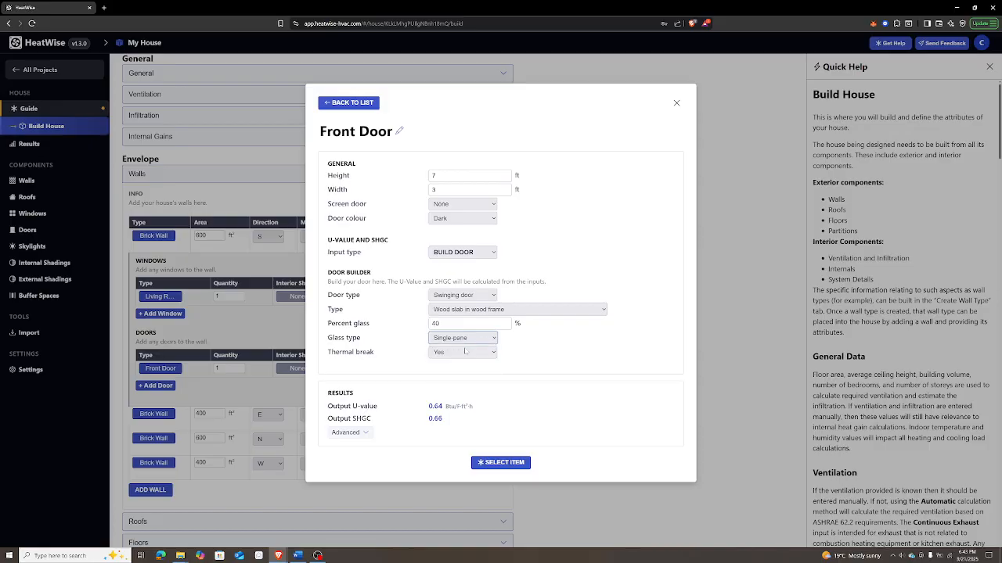
left_click(469, 353)
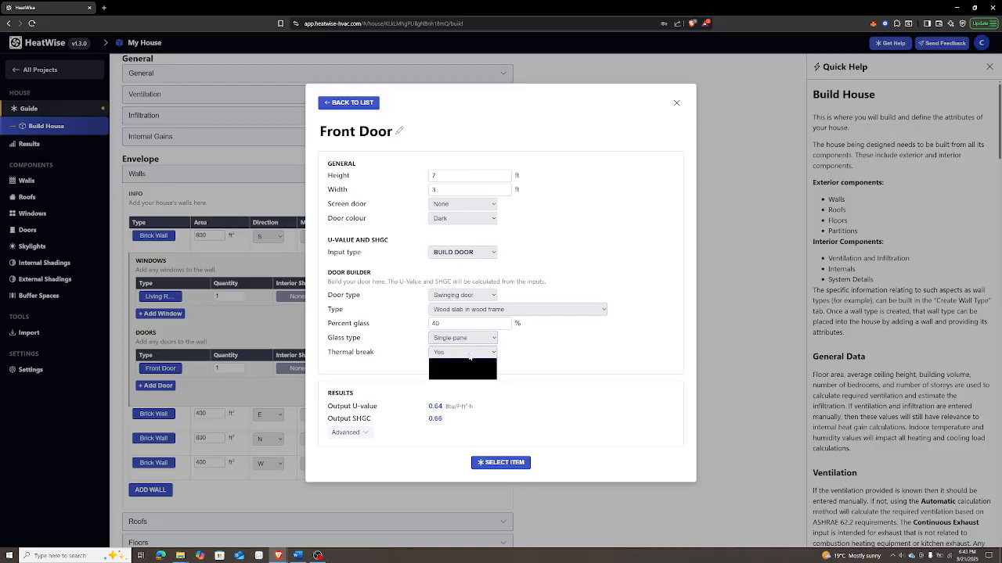
left_click(469, 359)
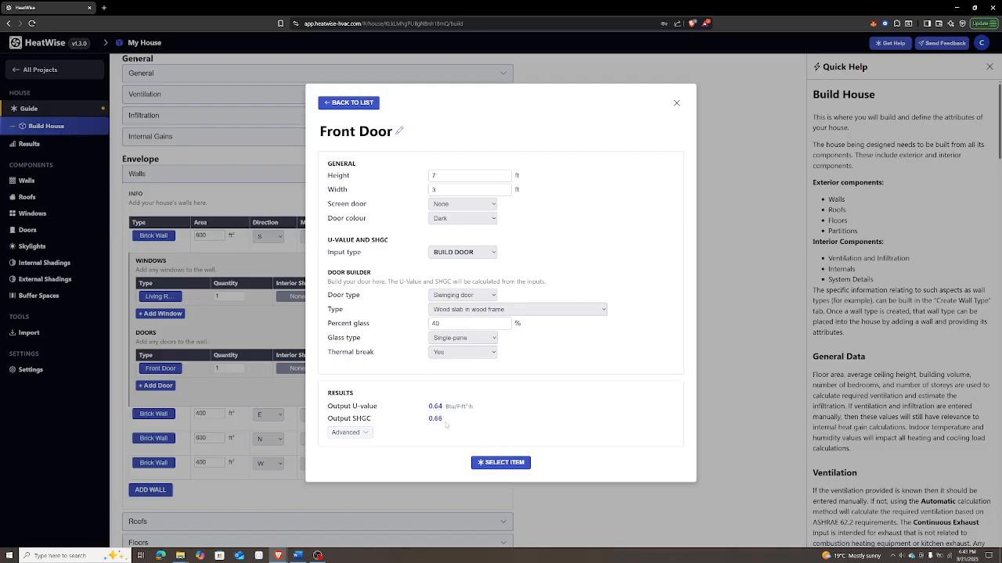
- Check the Front Door's output SHGC and assign the door to the south-facing wall
left_click_drag(444, 419, 427, 419)
left_click(447, 423)
left_click_drag(445, 418, 428, 419)
left_click(454, 423)
left_click(515, 460)
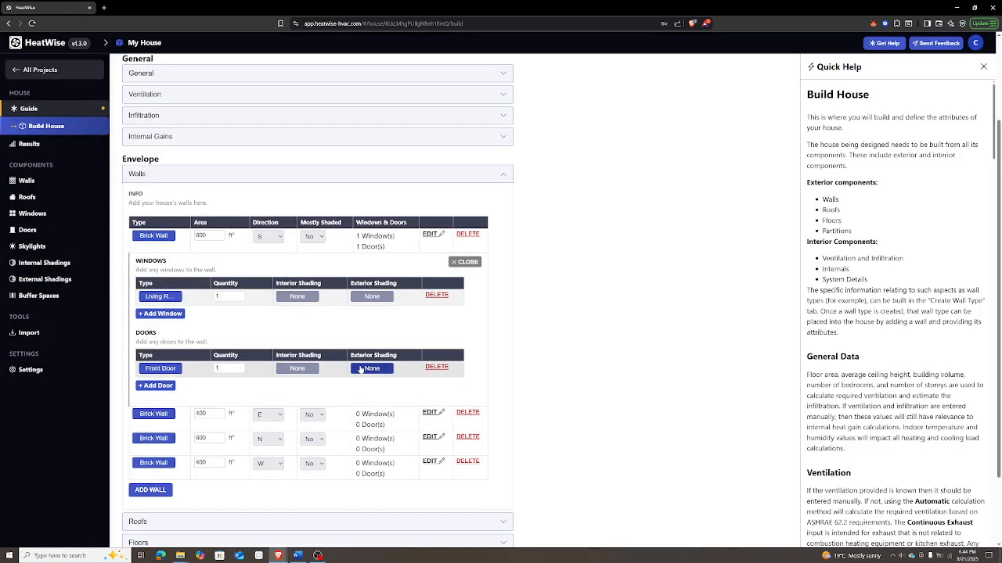
- Review the Front Door's entry and settings in the project's door components, and return to the house build page
left_click(41, 230)
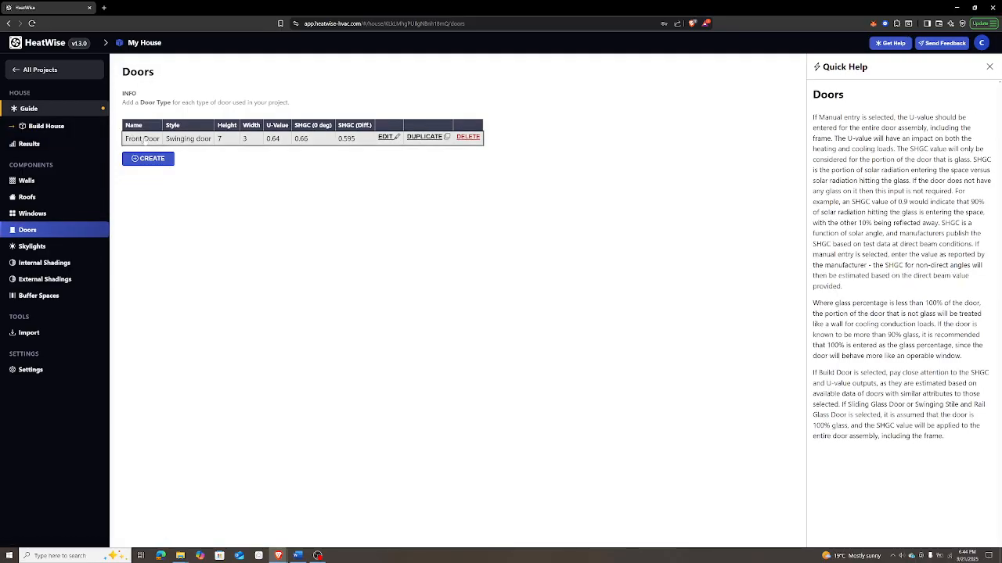
left_click(250, 141)
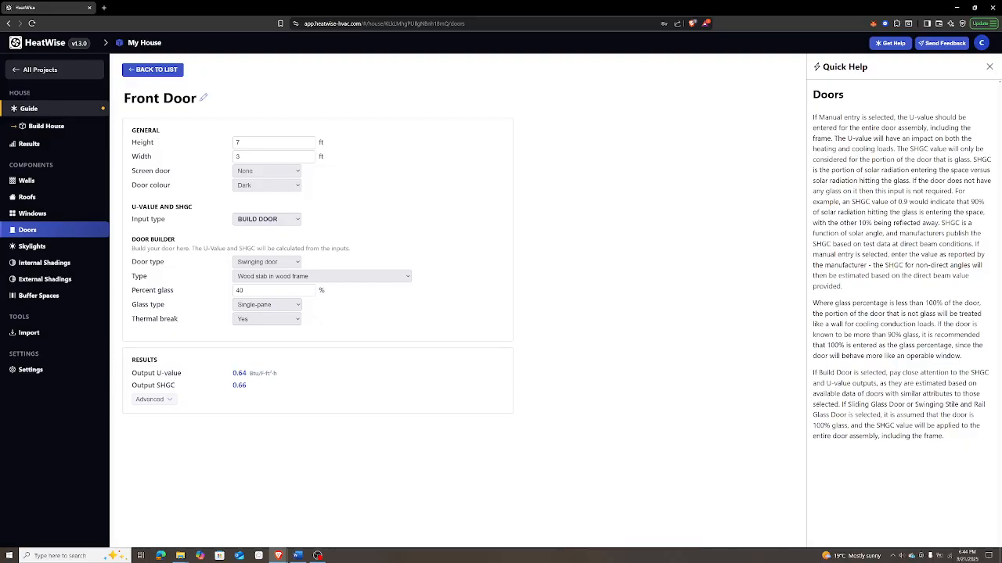
left_click(152, 69)
left_click(48, 126)
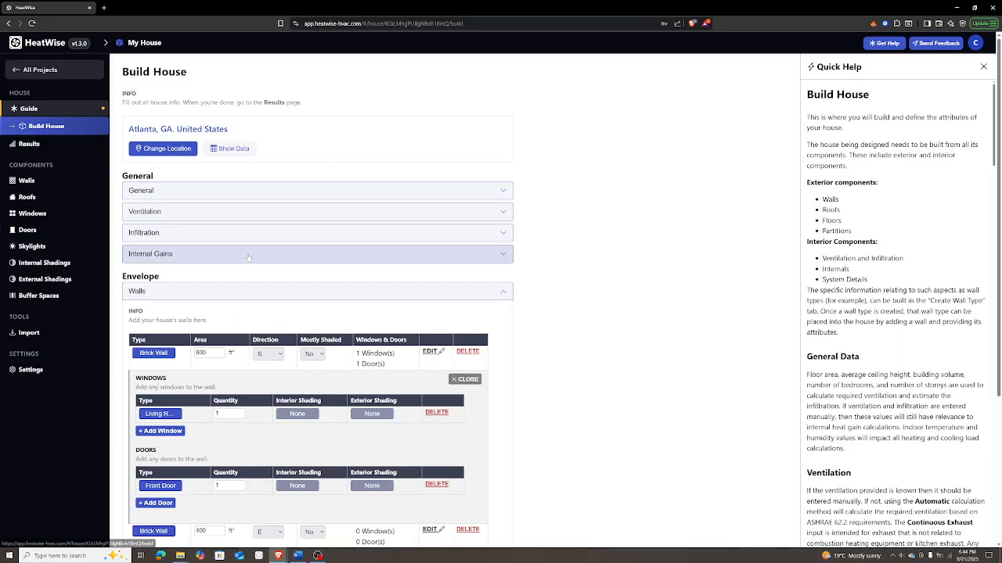
- Collapse the window and door details of the south-facing brick wall
scroll(219, 274, "down", 2)
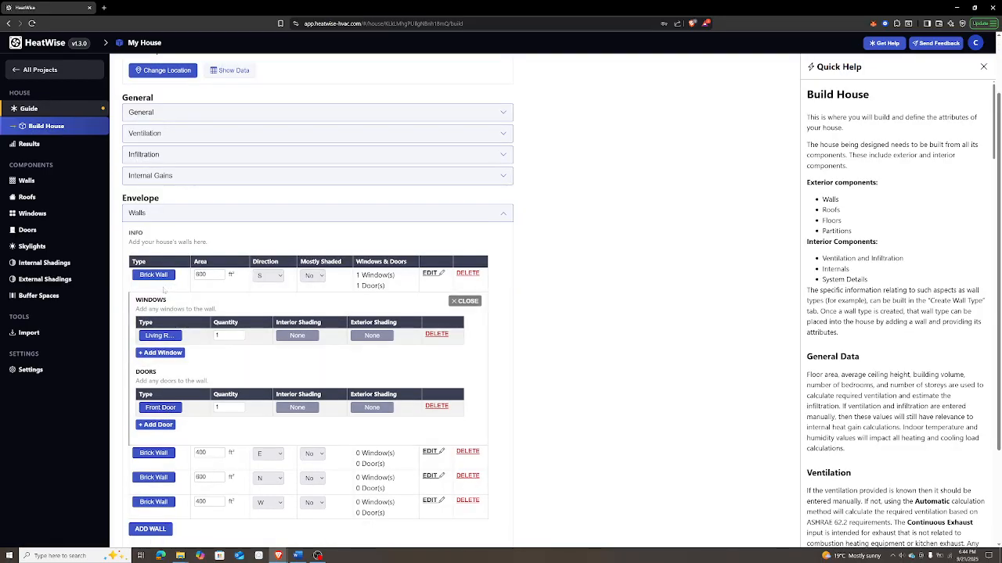
left_click(431, 273)
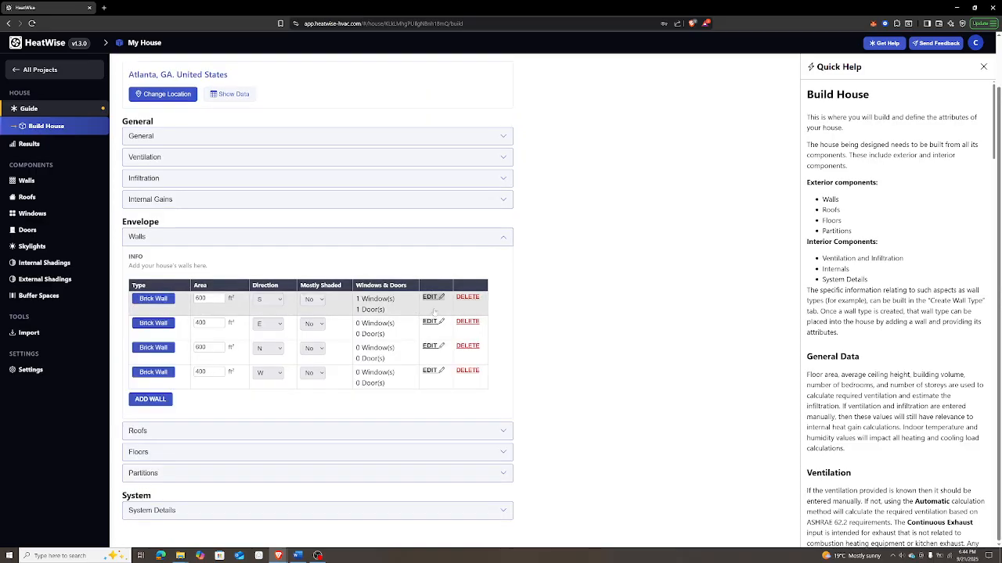
left_click(432, 298)
left_click(433, 274)
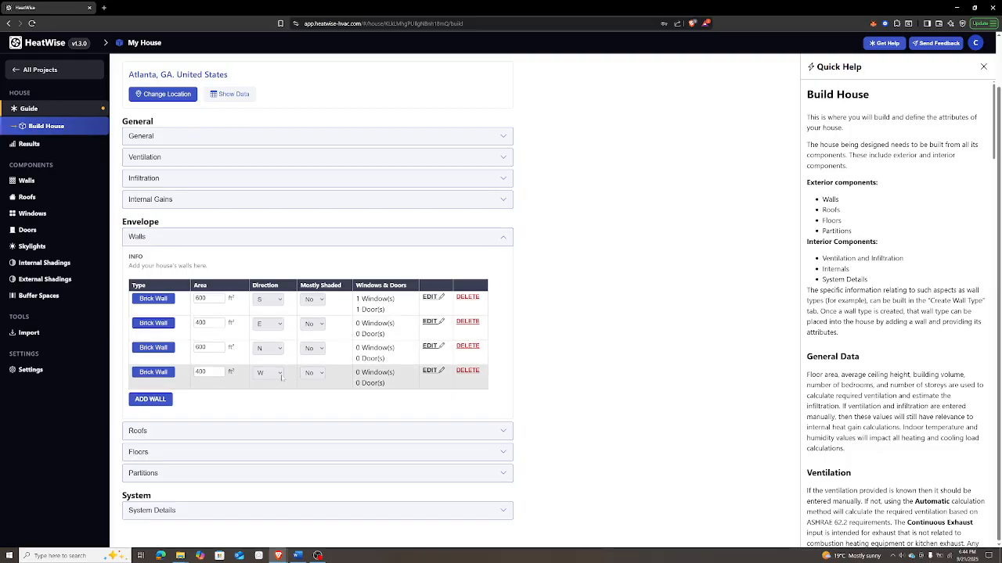
- Add a window to the east-facing brick wall as a new window type named Bedroom Window
left_click(430, 322)
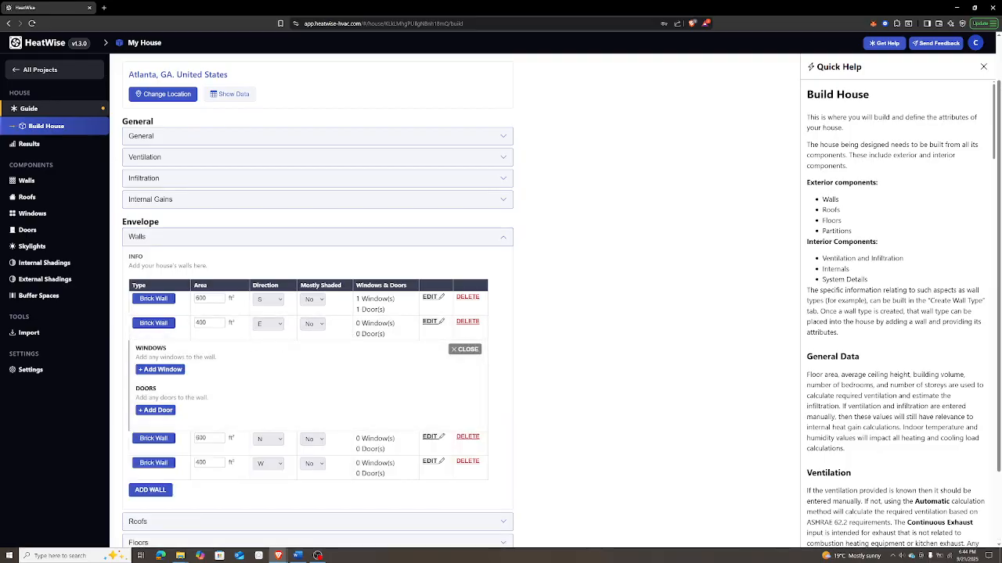
left_click(160, 369)
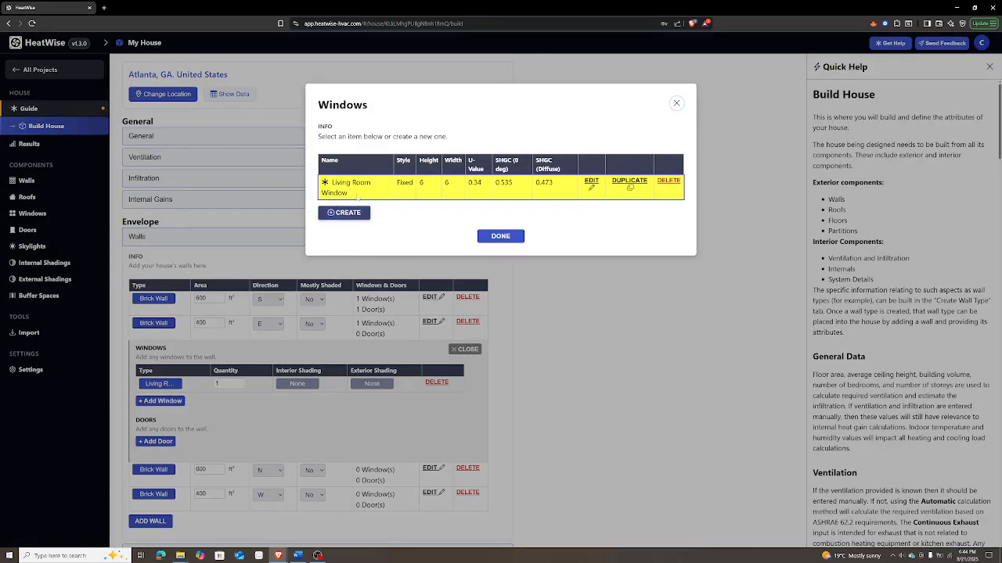
left_click(357, 216)
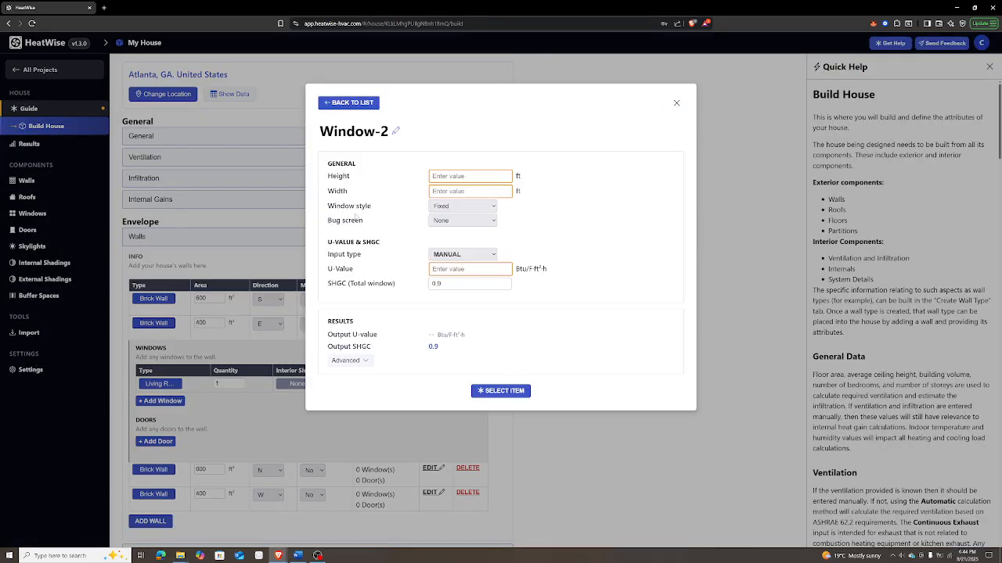
left_click(368, 132)
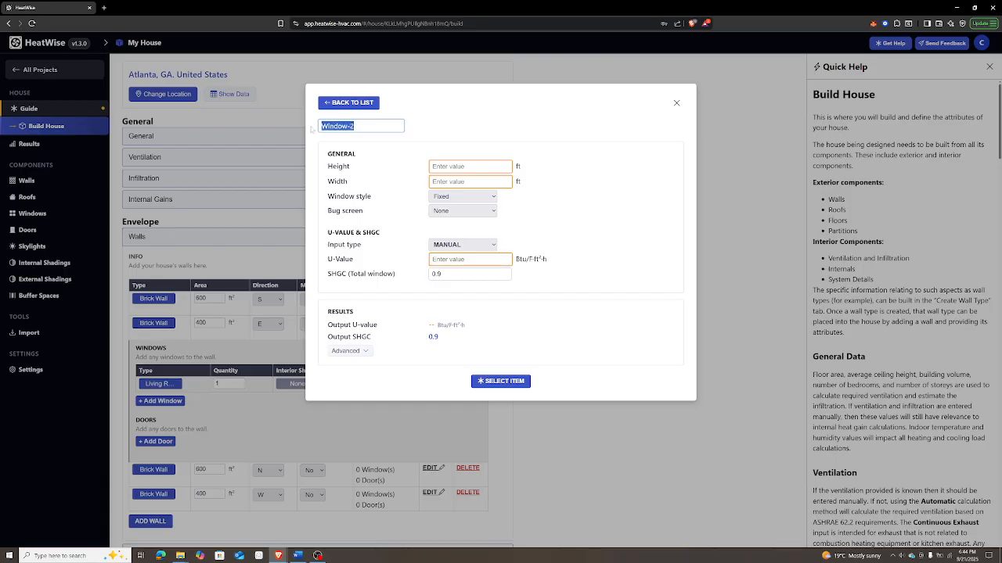
type("Bedroom Window")
key("Return")
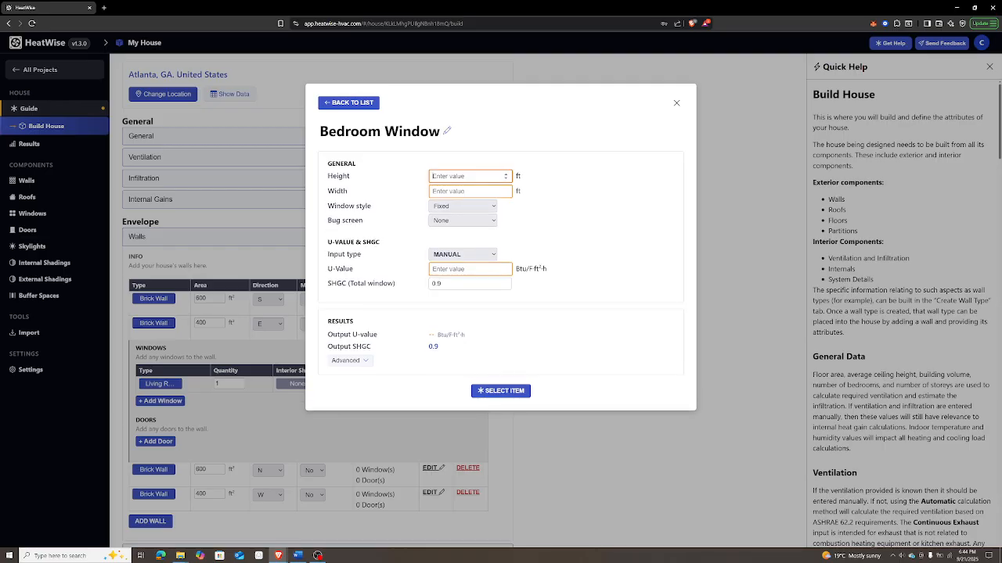
- Set the Bedroom Window to 4 ft high and 3 ft wide, operable style, with an interior bug screen
type("4")
key("Tab")
type("3")
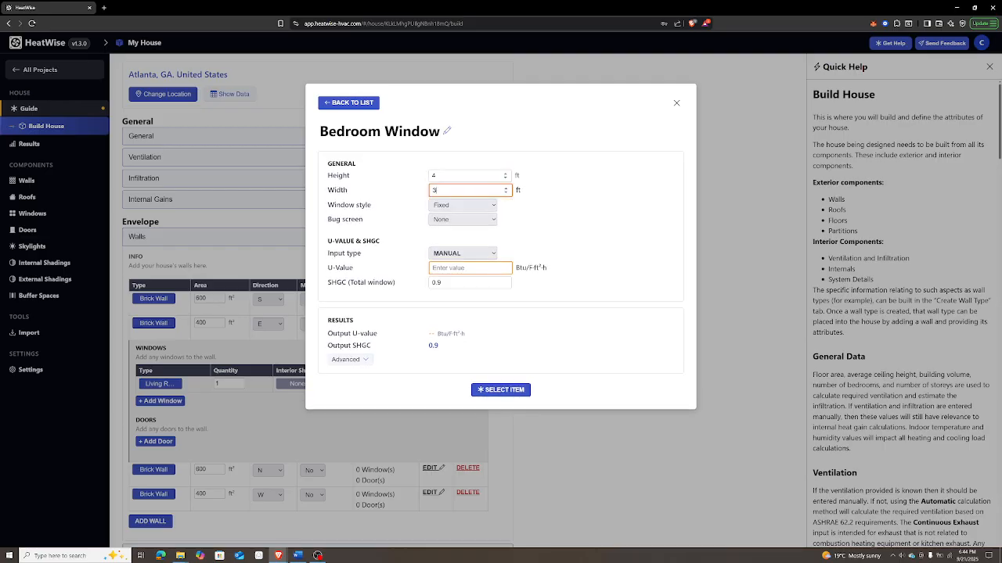
left_click(475, 206)
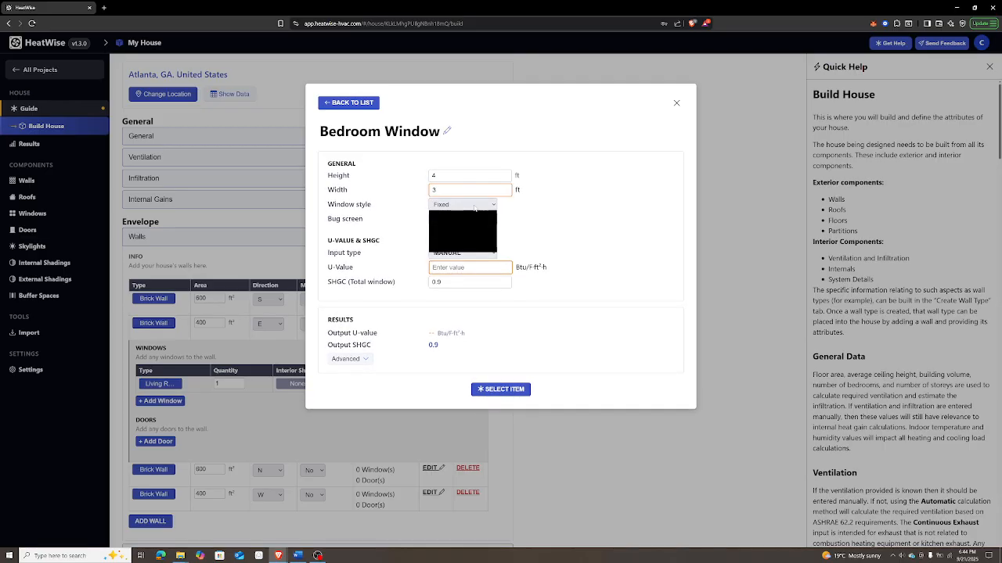
left_click(462, 227)
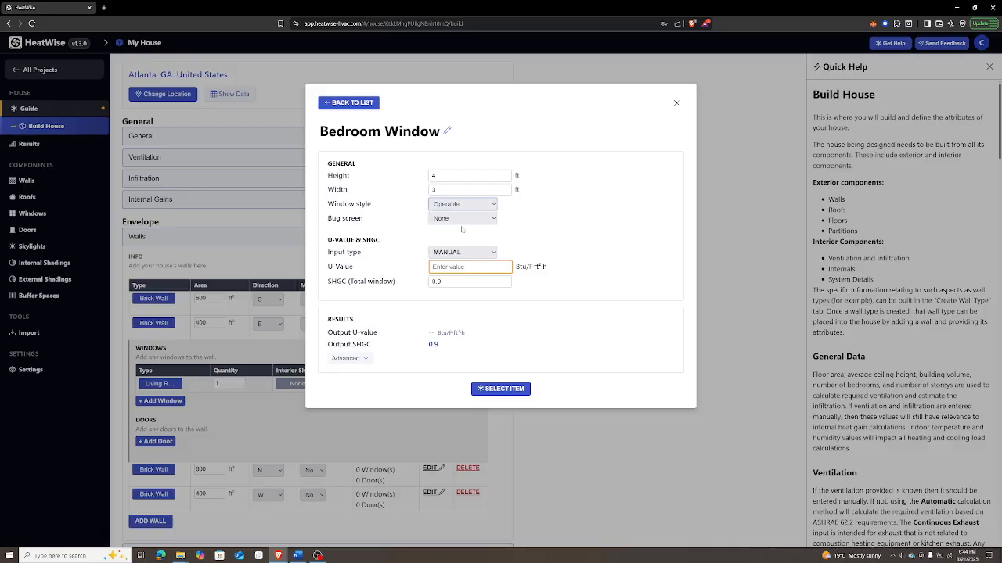
left_click(461, 221)
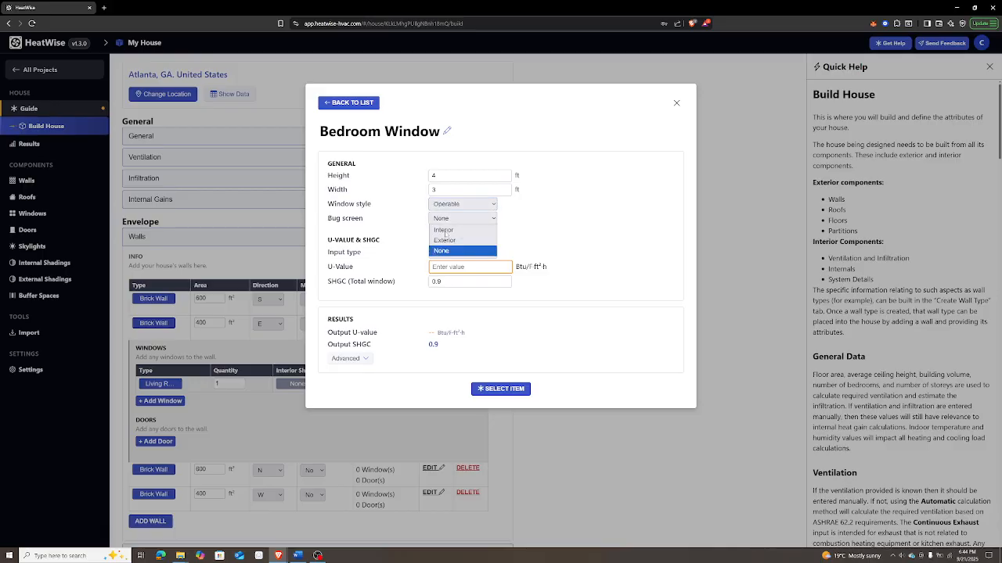
left_click(445, 233)
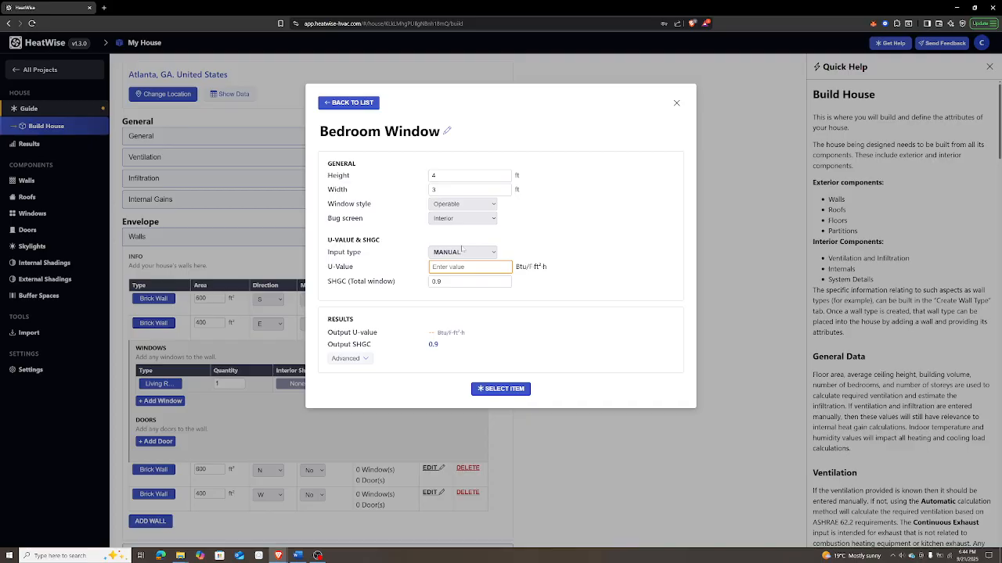
- Switch the Bedroom Window's input type to BUILD WINDOW, with 2 panes and a Wood/vinyl frame
left_click(455, 253)
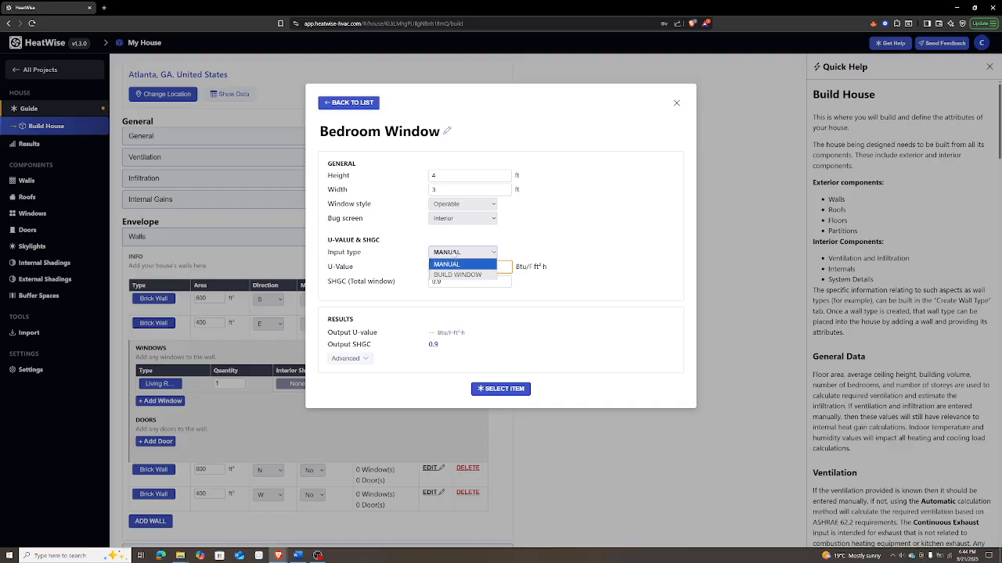
left_click(457, 275)
left_click(447, 296)
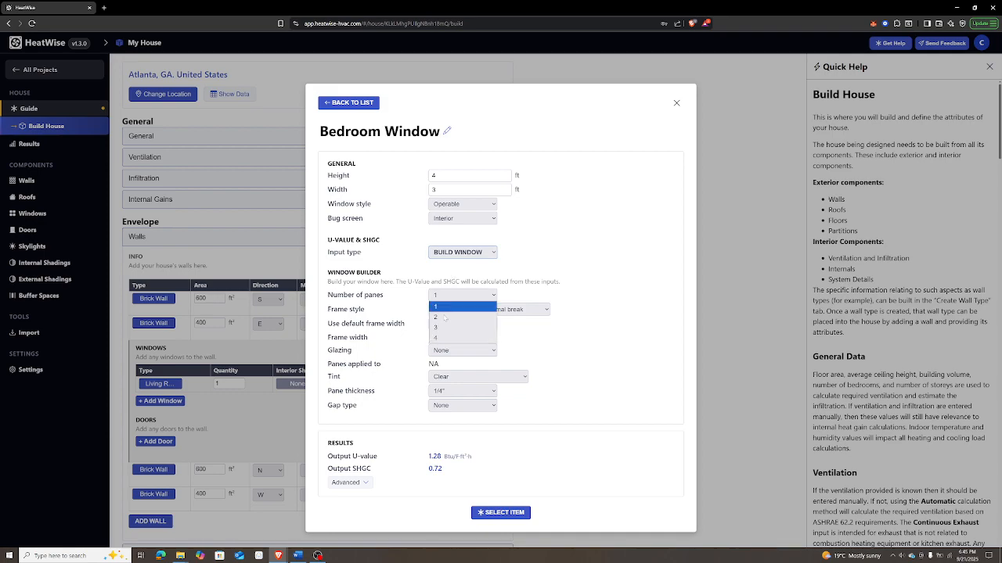
left_click(444, 318)
left_click(447, 311)
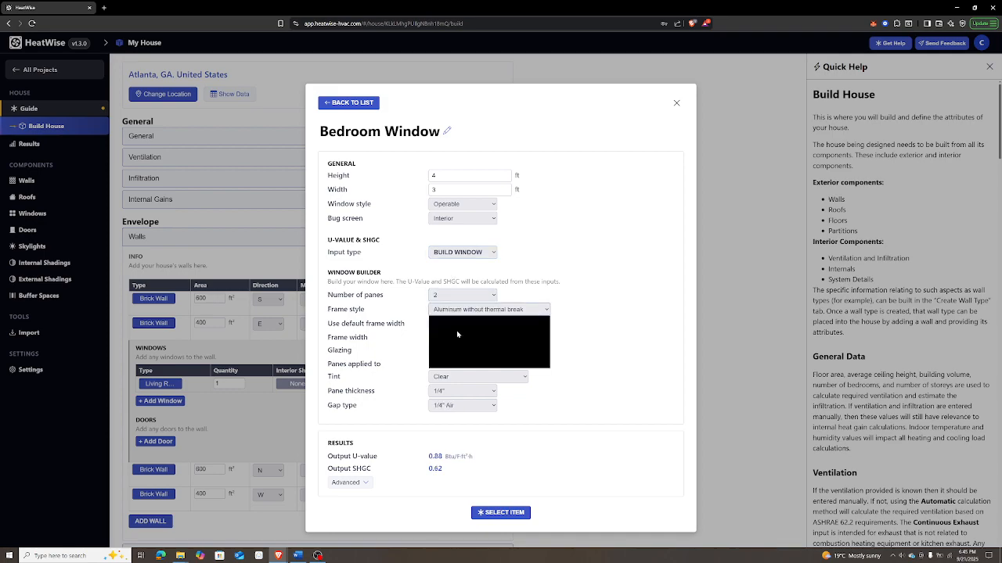
left_click(458, 354)
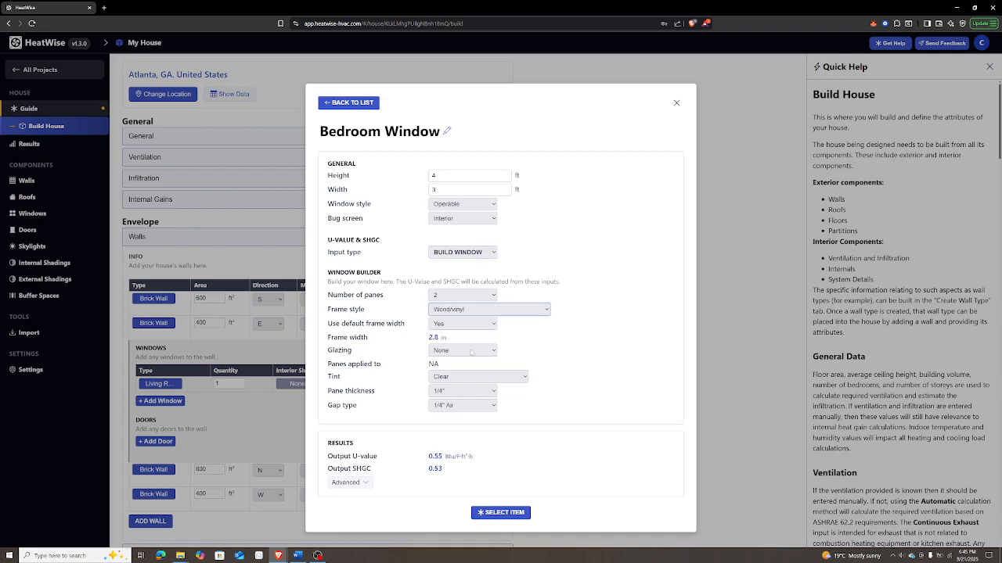
- Turn off the default frame width and set the Bedroom Window's frame width to 2 in
left_click(461, 326)
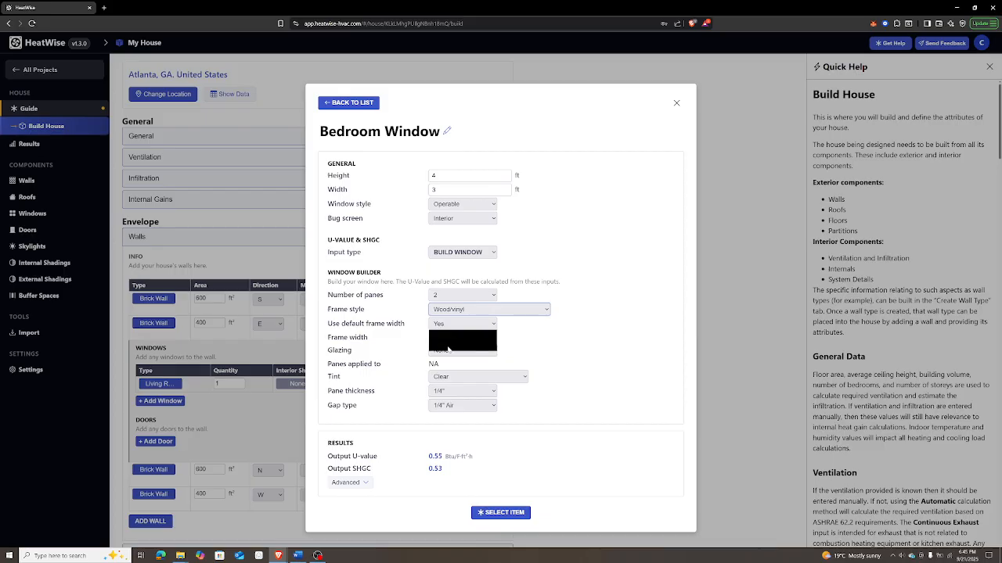
left_click(448, 350)
key("Tab")
type("2")
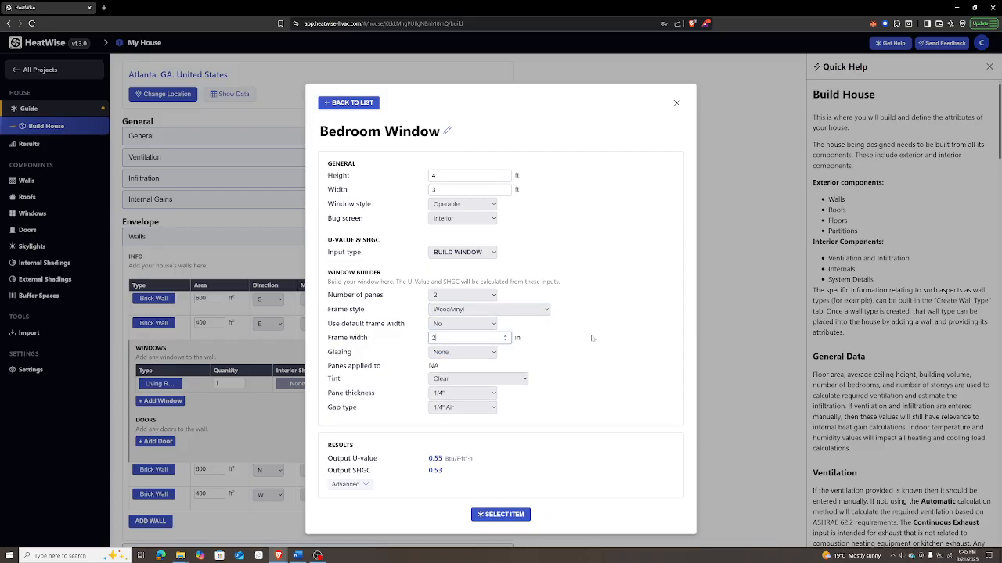
- Give the Bedroom Window e=0.2 glazing, 1/4" panes and a 1/4" Argon gap, and assign it to the east-facing wall
left_click(481, 351)
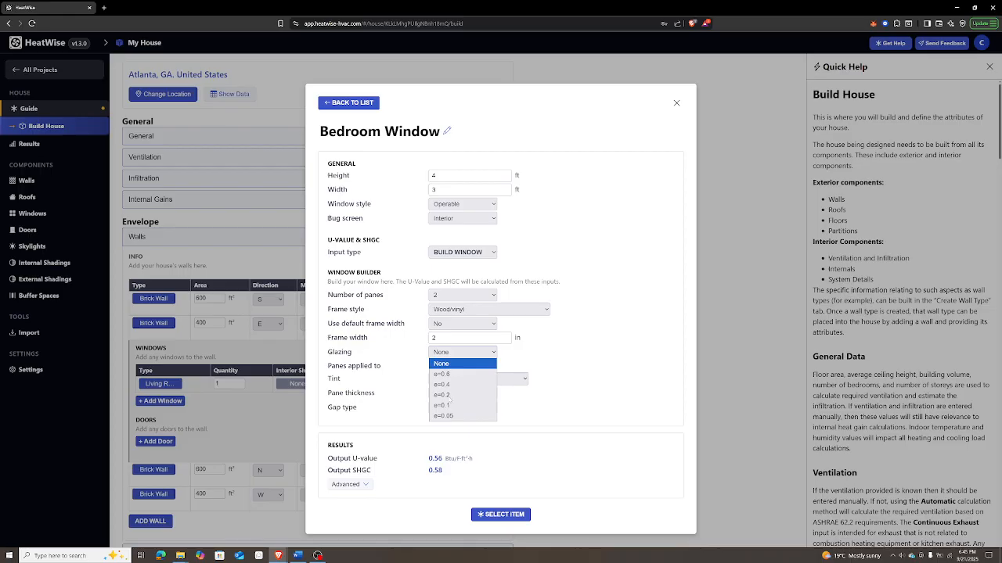
left_click(450, 395)
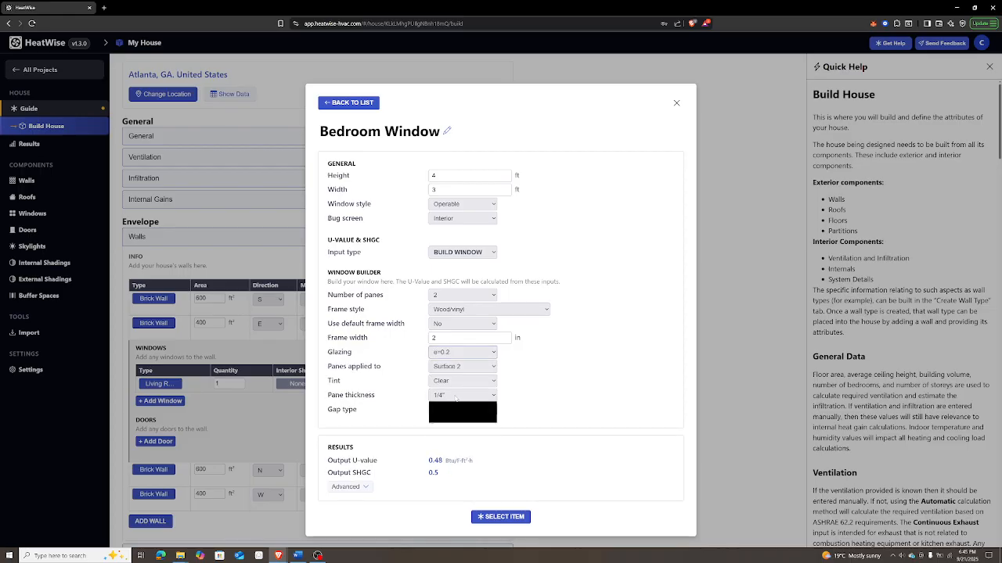
left_click(453, 412)
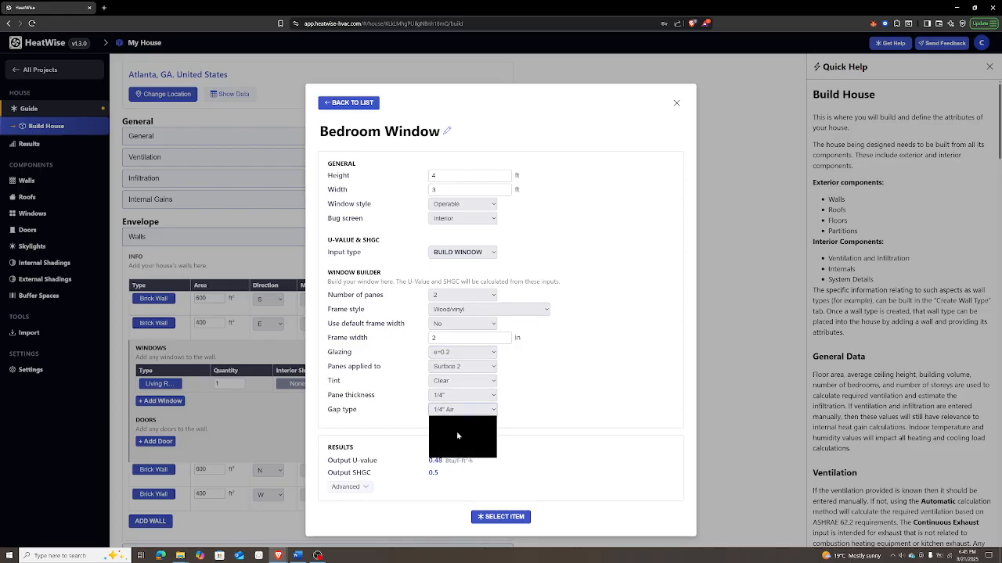
left_click(458, 444)
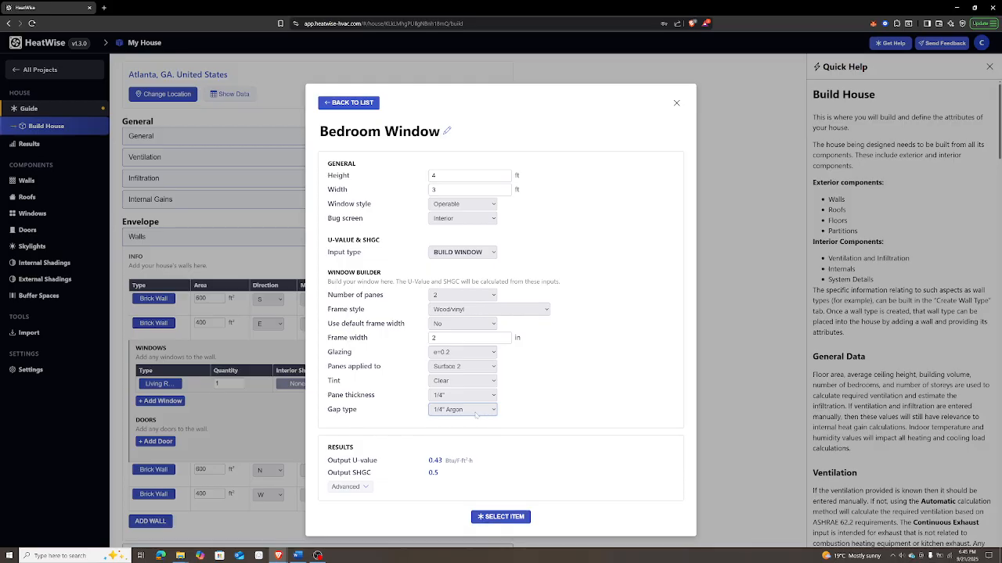
left_click(502, 517)
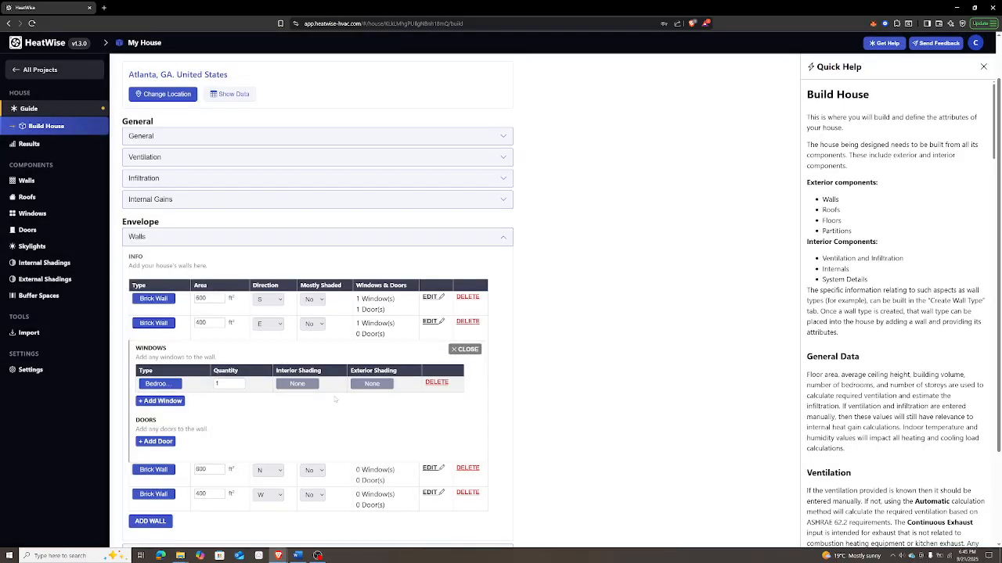
- Set the quantity of Bedroom Windows on the east-facing wall to 2 and close that wall's details
left_click(240, 381)
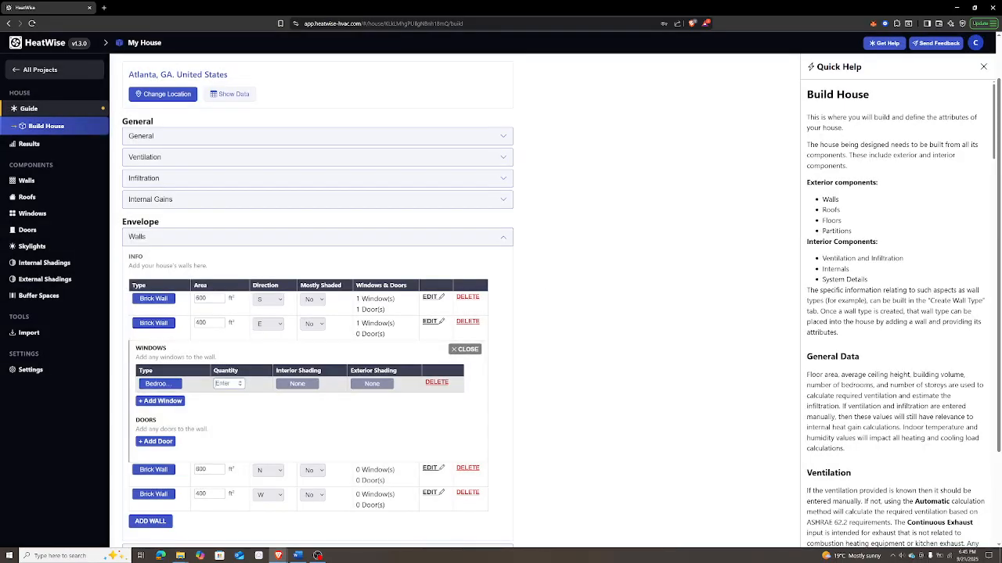
left_click(533, 409)
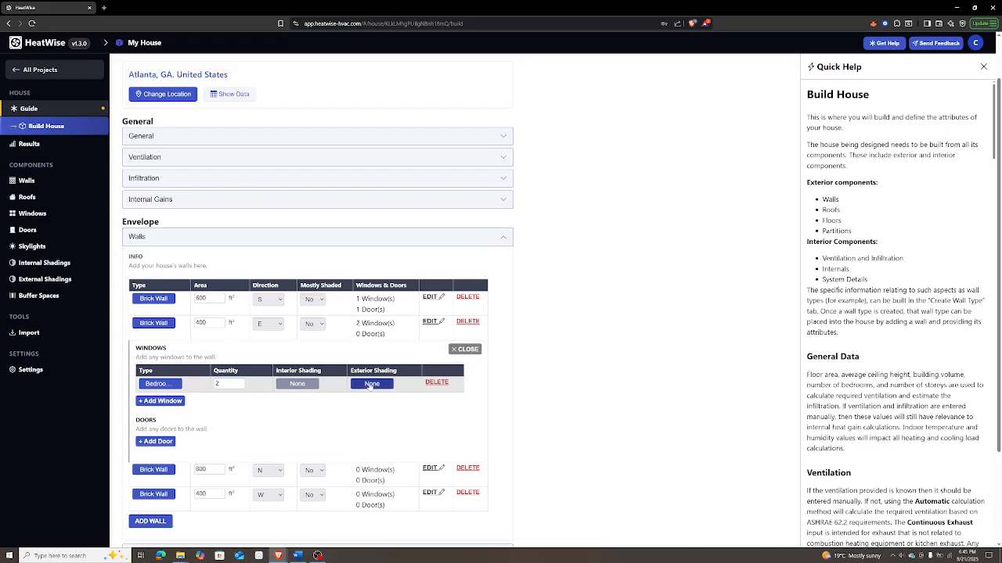
left_click(467, 349)
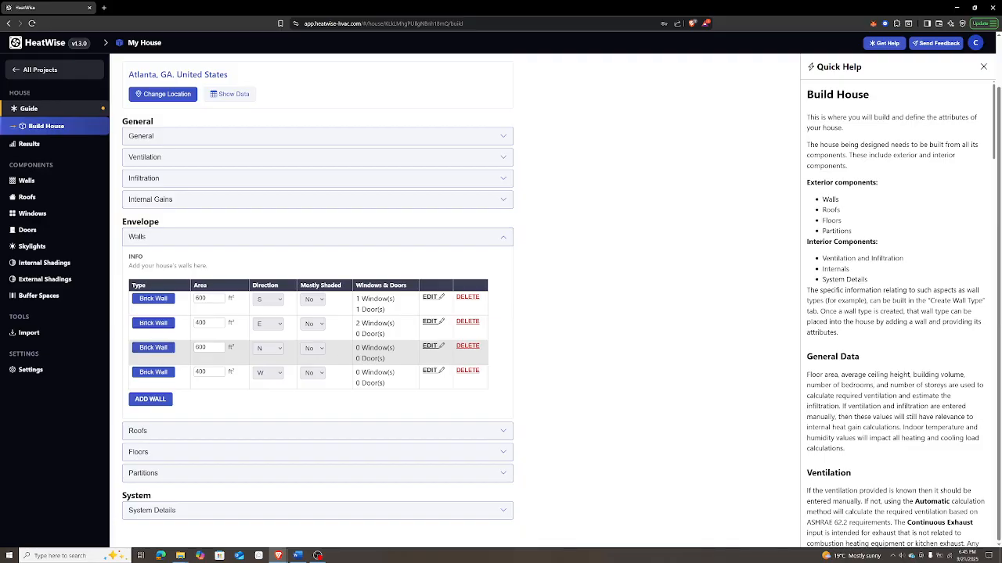
- Add a window to the north-facing wall, creating a new window type named Small Window
left_click(433, 346)
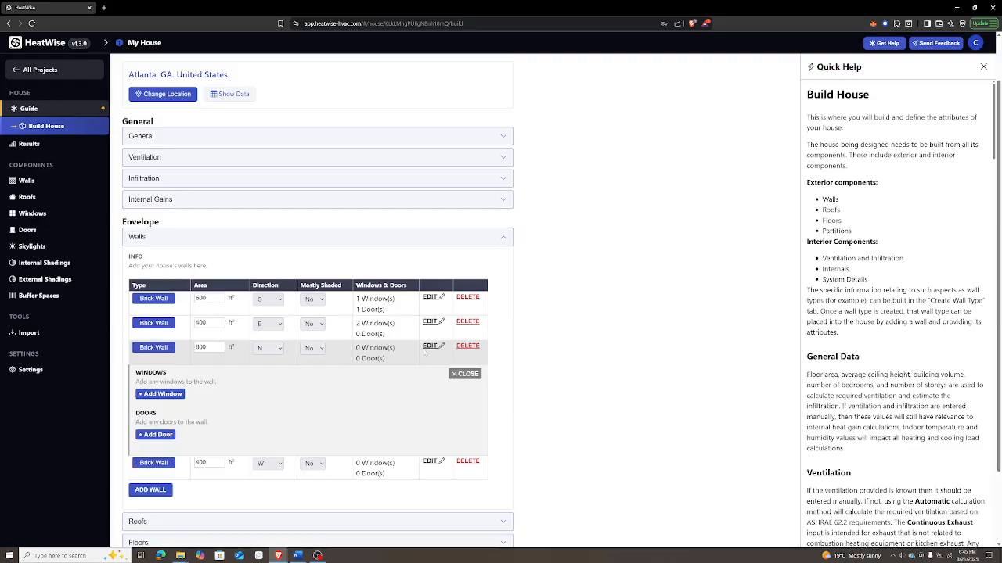
left_click(164, 395)
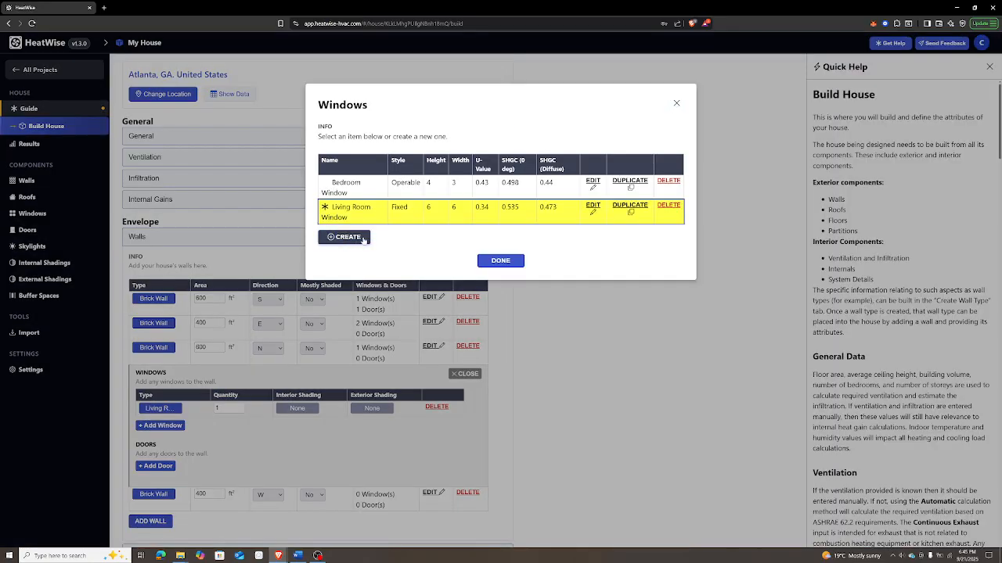
left_click(345, 236)
left_click(371, 134)
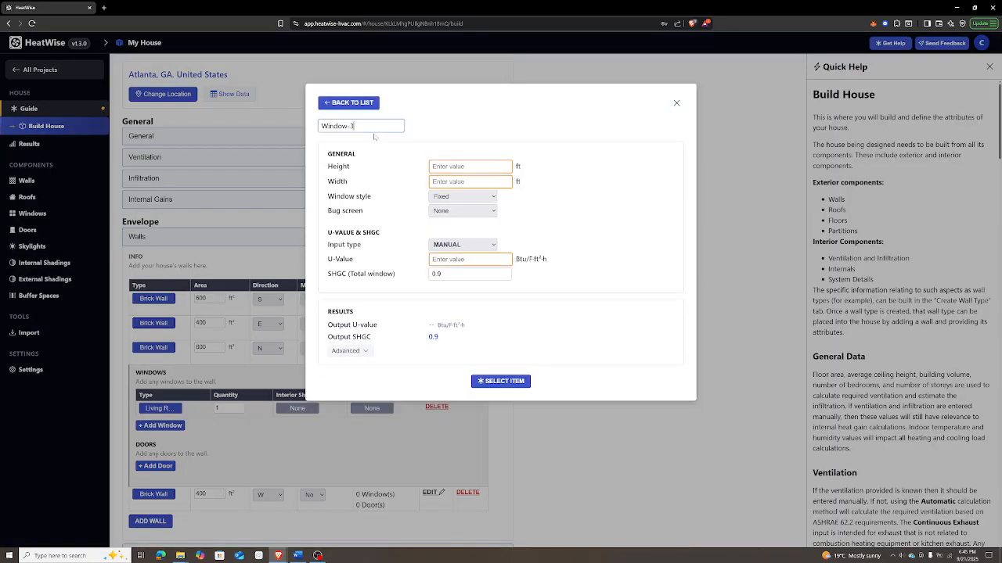
left_click_drag(374, 135, 302, 126)
type("Small Window")
key("Return")
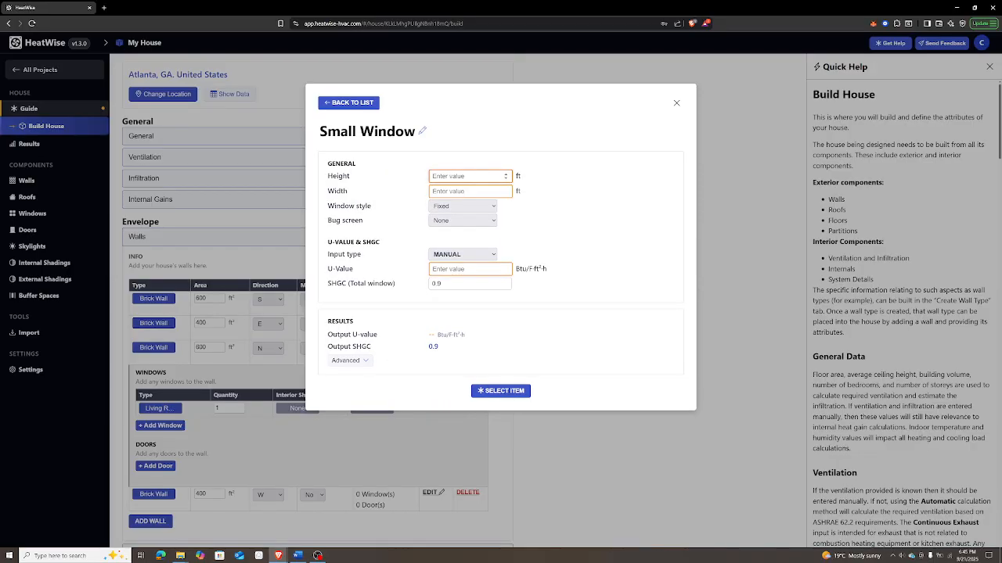
- Set the Small Window to 3 ft high and 2 ft wide
type("3")
key("Tab")
type("3")
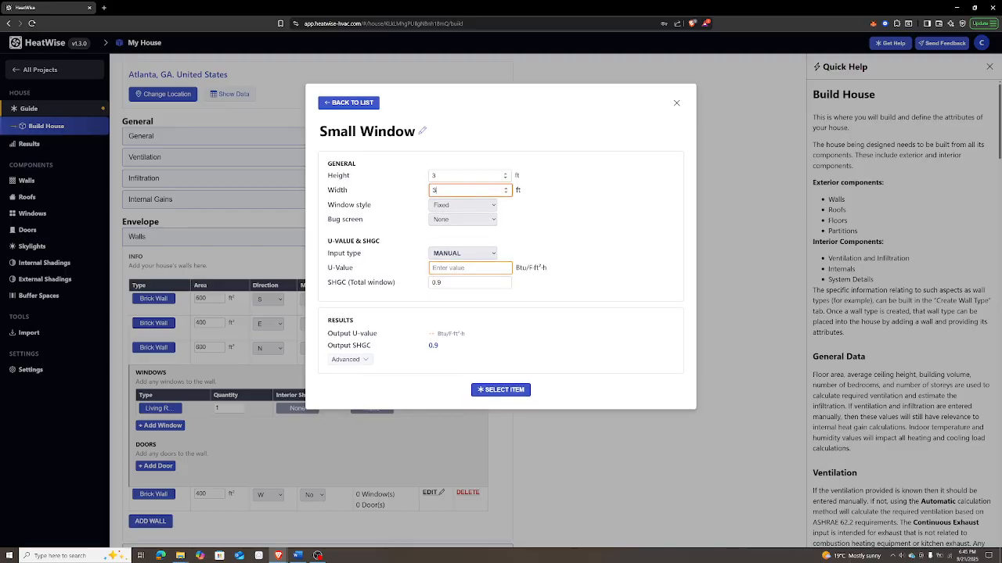
key("BackSpace")
type("2")
key("Tab")
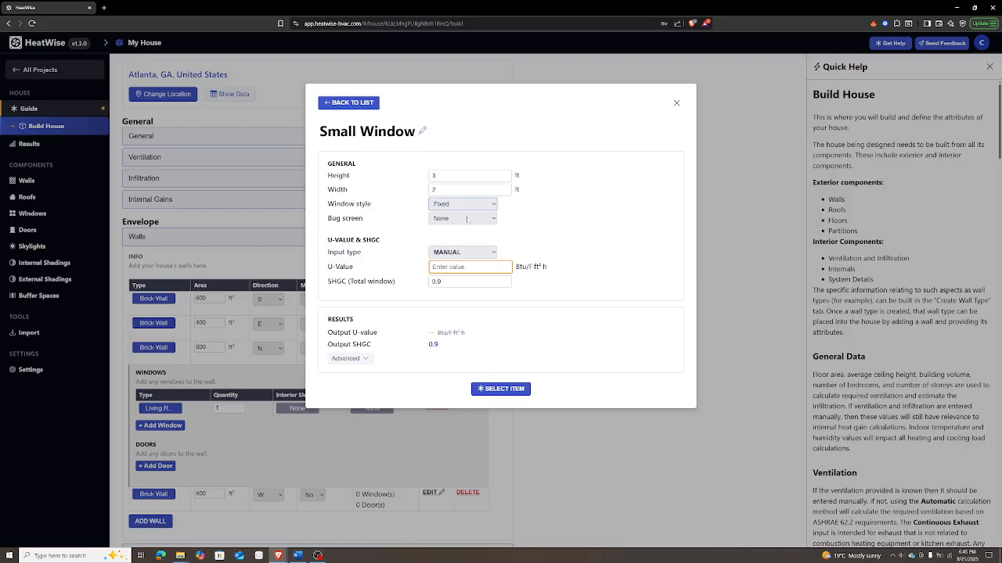
- Switch the Small Window's input type to BUILD WINDOW, with 2 panes and a Wood/vinyl frame
left_click(464, 251)
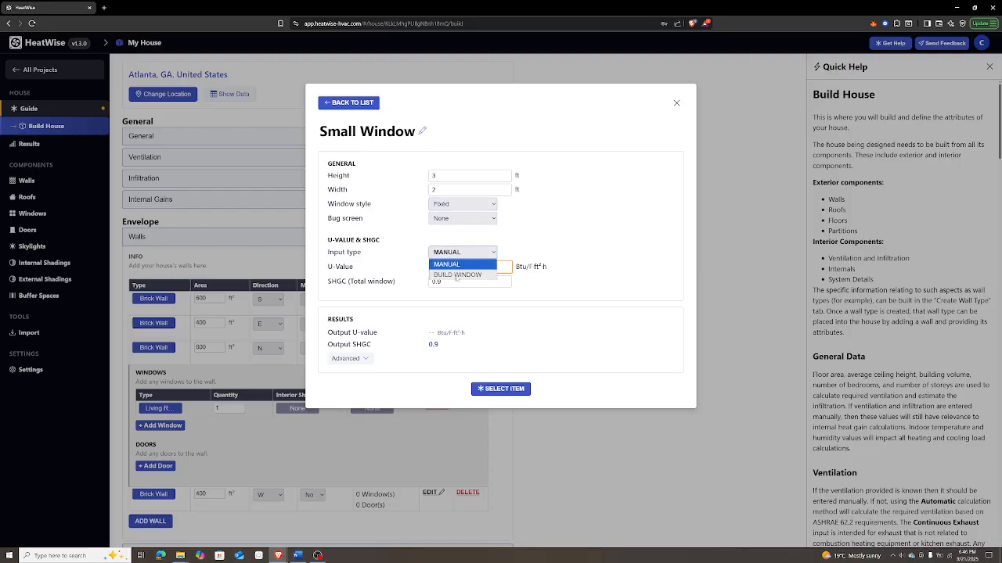
left_click(459, 274)
left_click(468, 295)
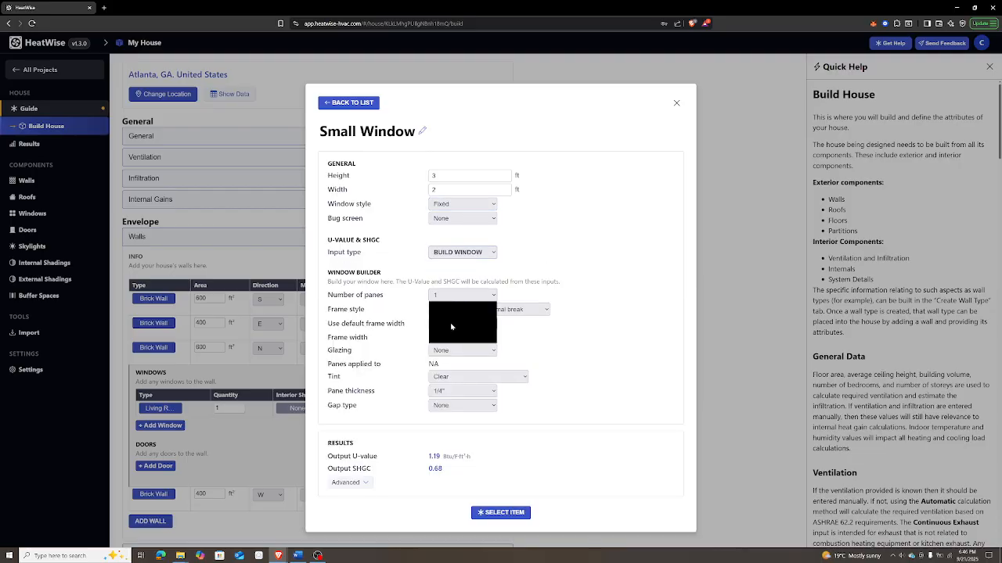
left_click(449, 323)
left_click(458, 310)
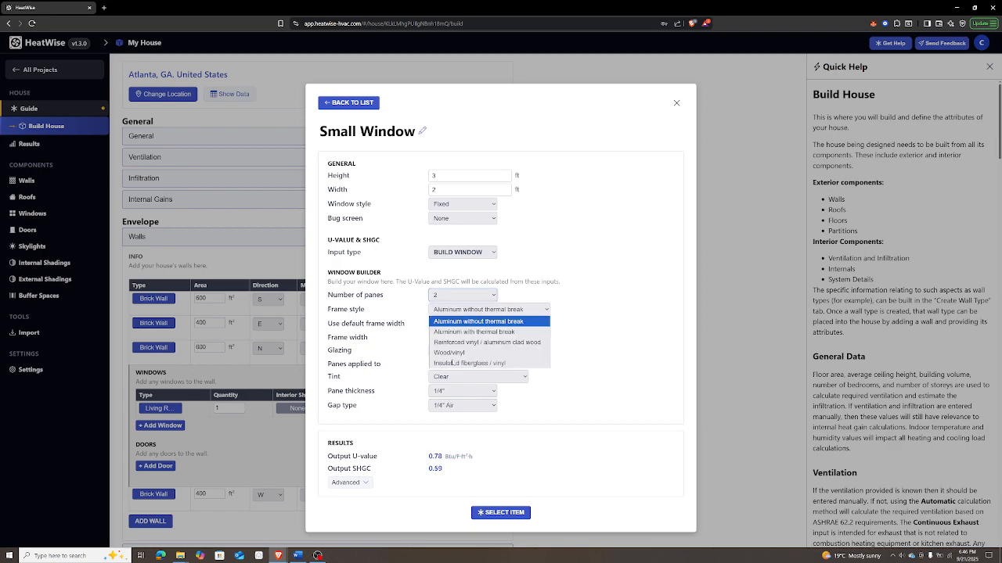
left_click(455, 342)
- Turn off the default frame width and set the Small Window's frame width to 2 in
left_click(462, 323)
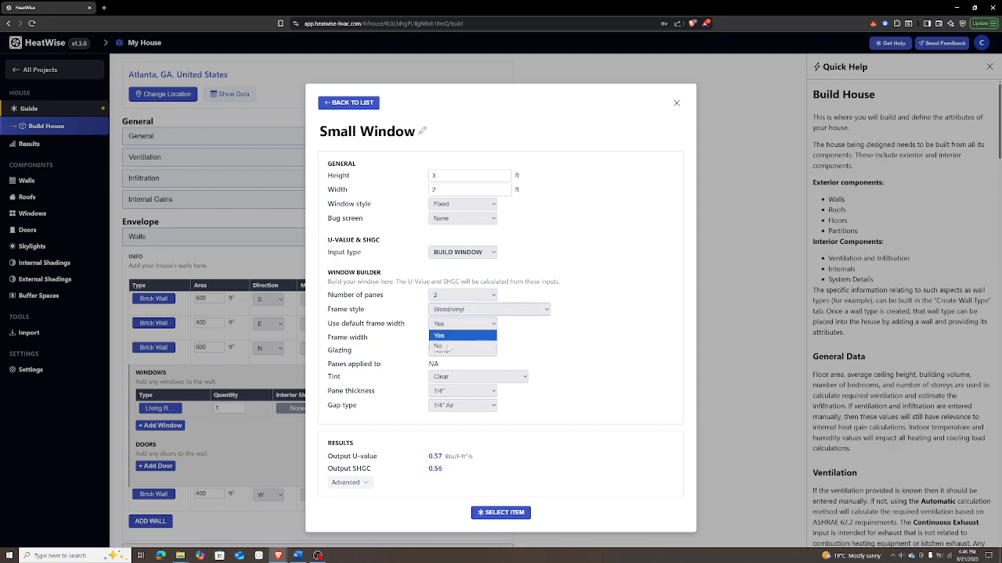
left_click(447, 345)
left_click(432, 338)
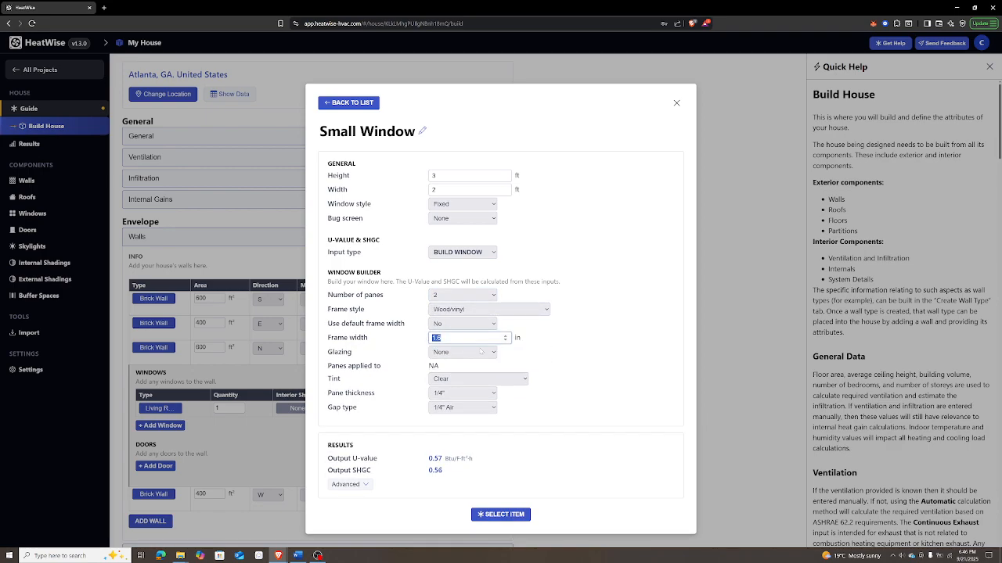
type("2")
- Give the Small Window e=0.2 glazing and a 1/4" Argon gap, and assign it to the north-facing wall
left_click(460, 353)
left_click(448, 395)
left_click(452, 383)
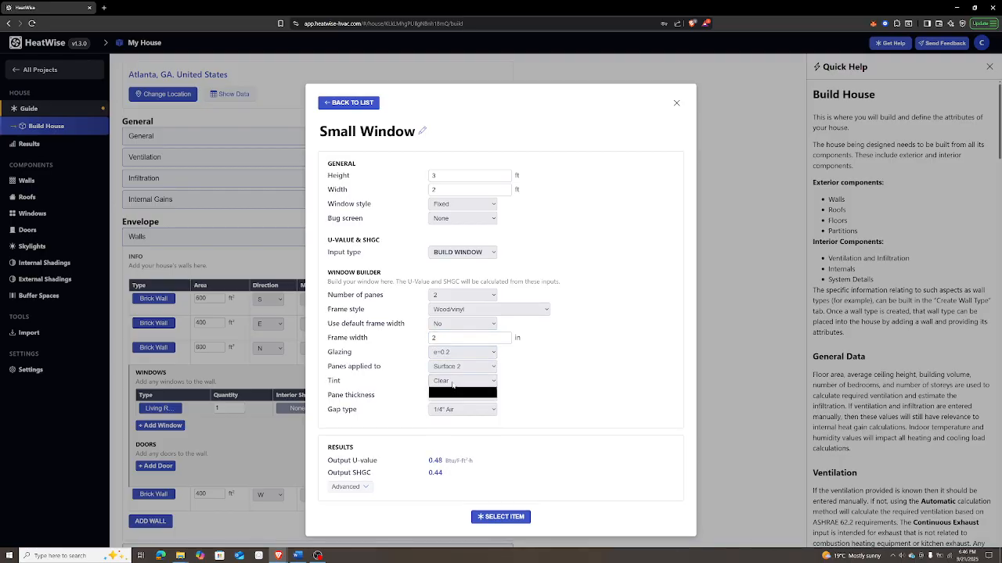
left_click(453, 385)
double_click(455, 409)
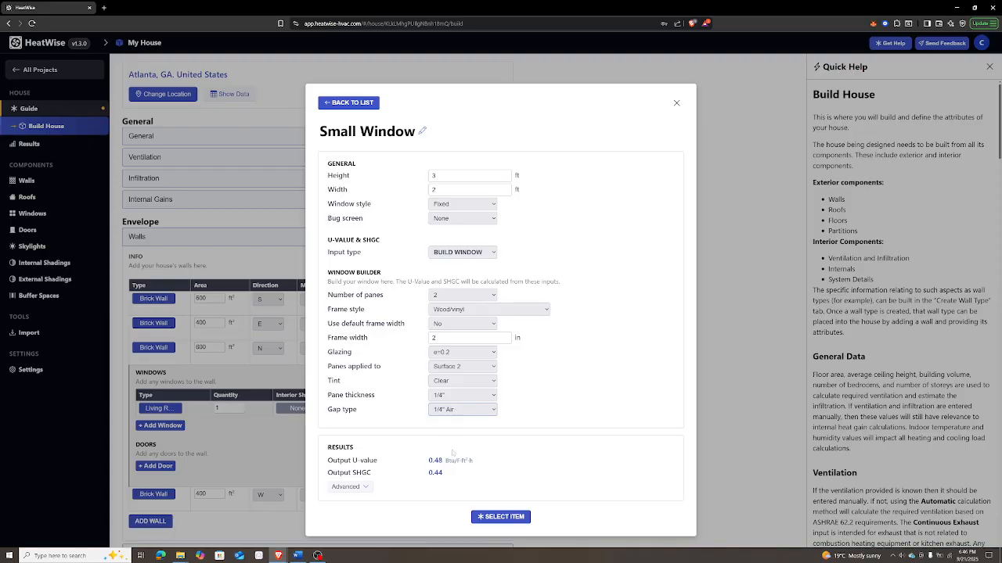
left_click(456, 411)
left_click(448, 443)
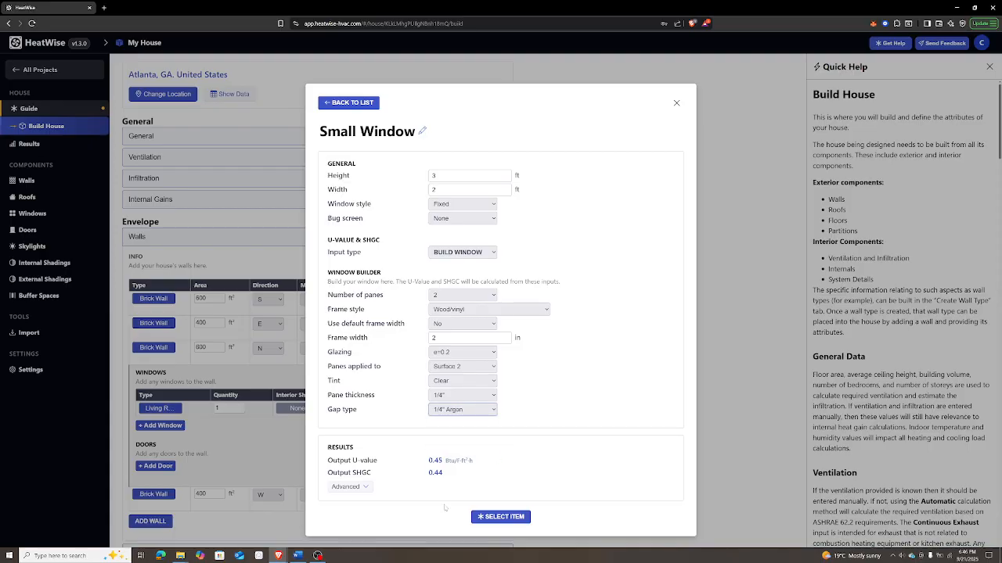
left_click(501, 517)
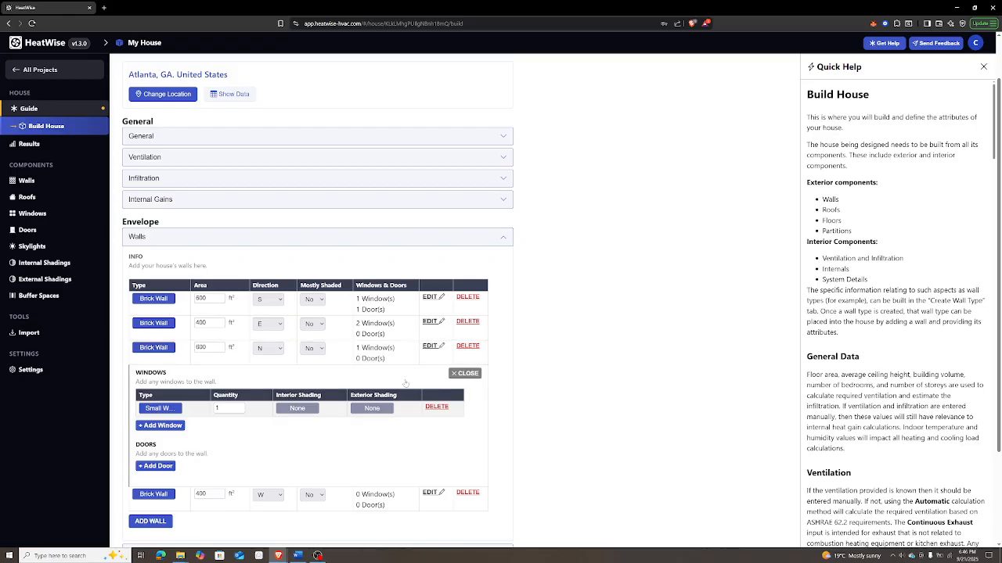
- Create a new exterior shading for the north wall's Small Window and name it Shade 1
left_click(358, 407)
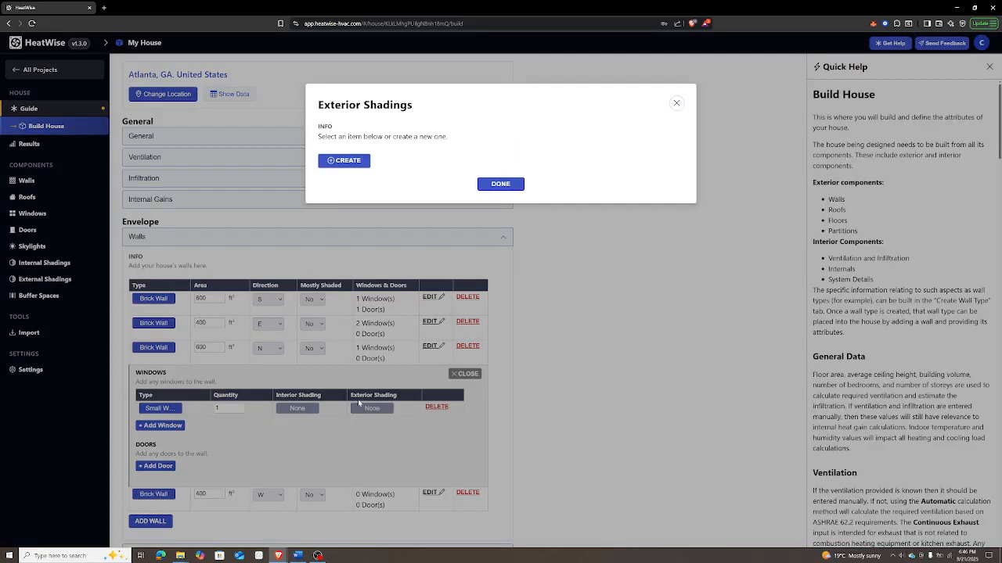
left_click(334, 161)
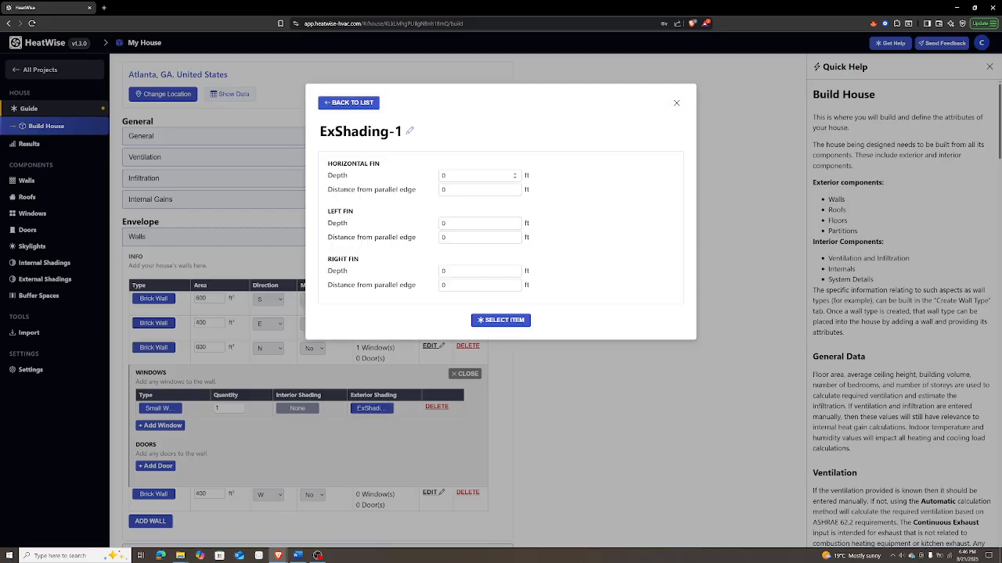
left_click(355, 133)
left_click_drag(362, 126, 322, 136)
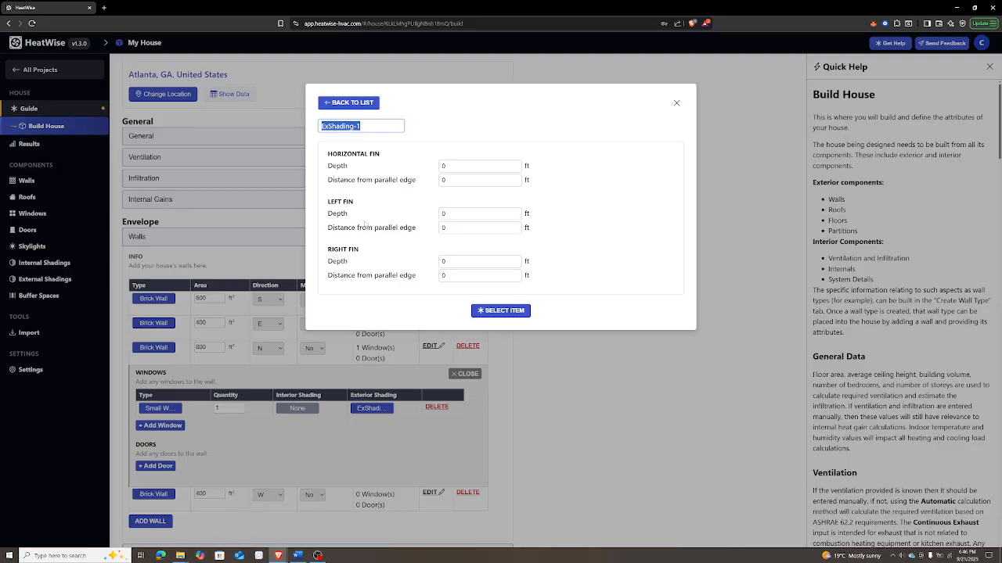
type("Over")
key("BackSpace")
key("BackSpace")
key("BackSpace")
key("BackSpace")
type("Shade 1")
- Set Shade 1's horizontal fin to a depth of 2 ft and a distance of 1.5 ft from the parallel edge
left_click(468, 167)
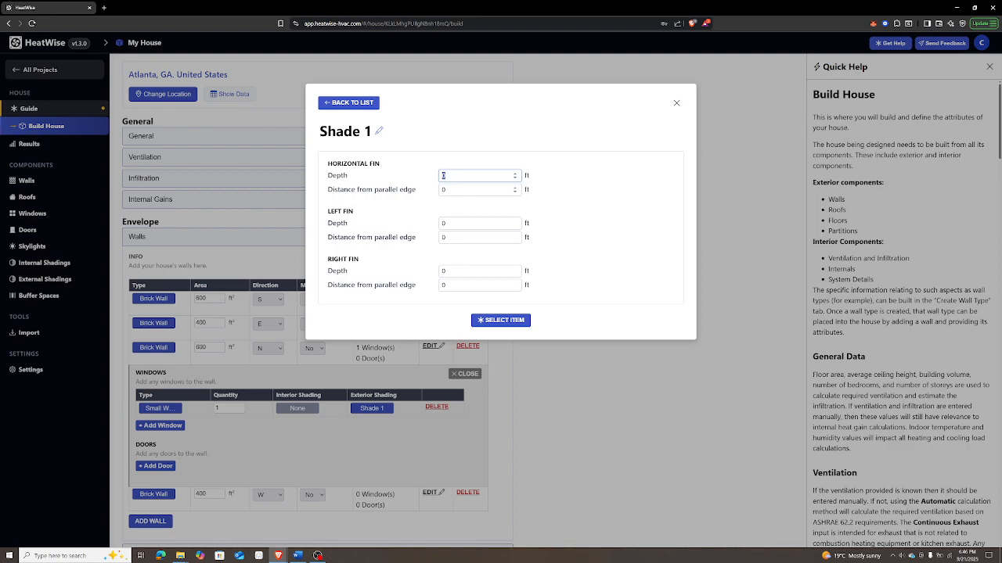
type("2")
key("Tab")
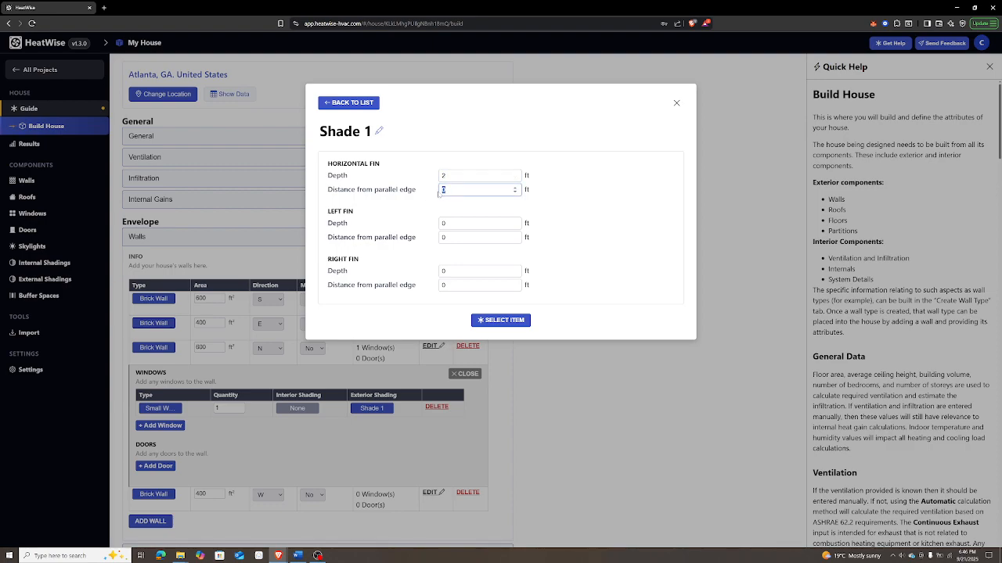
type("1.5")
key("Tab")
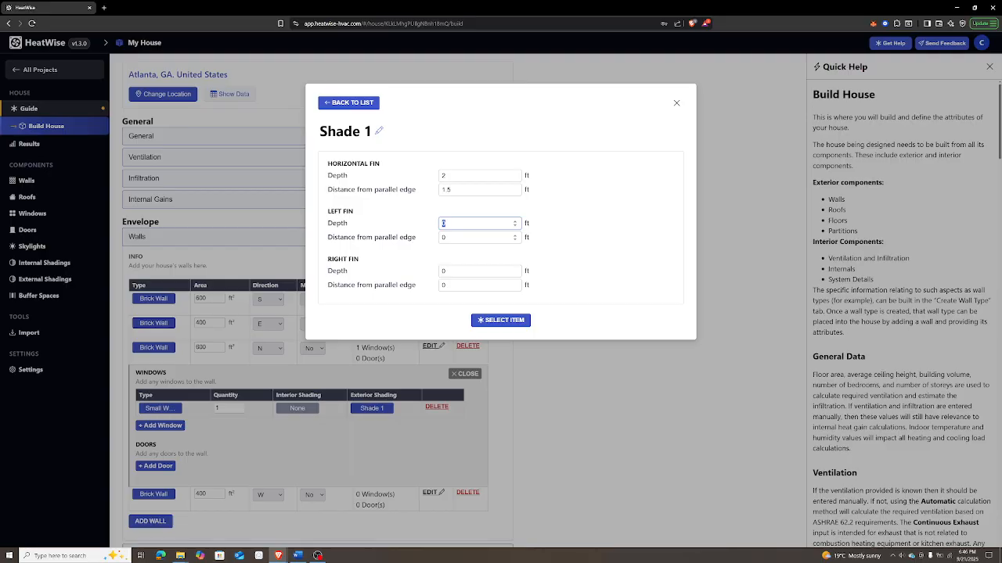
- Set Shade 1's left fin depth and edge distance to 1.5 ft each, and assign the shading to the Small Window
type("1.5")
left_click(443, 237)
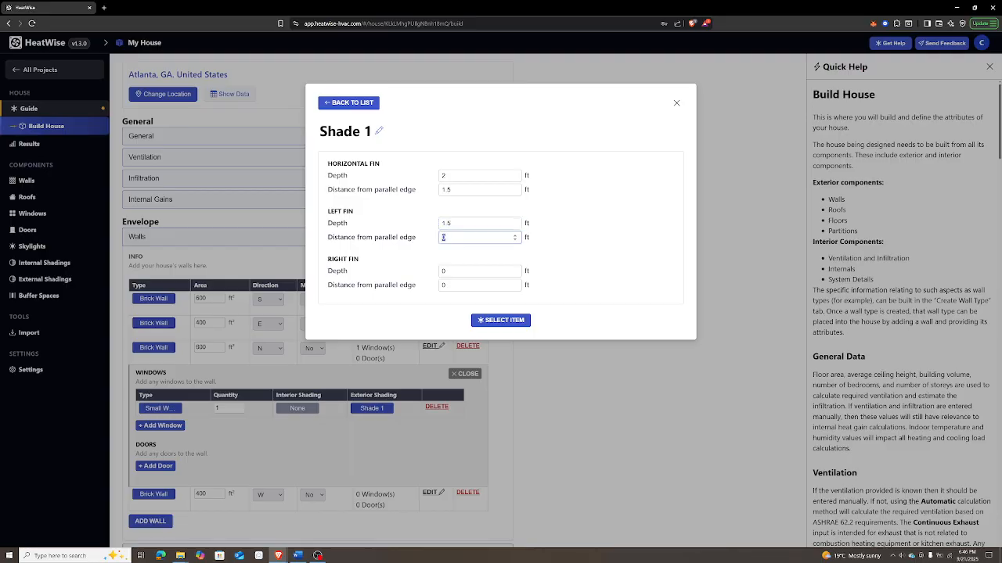
type("1.5")
left_click(597, 245)
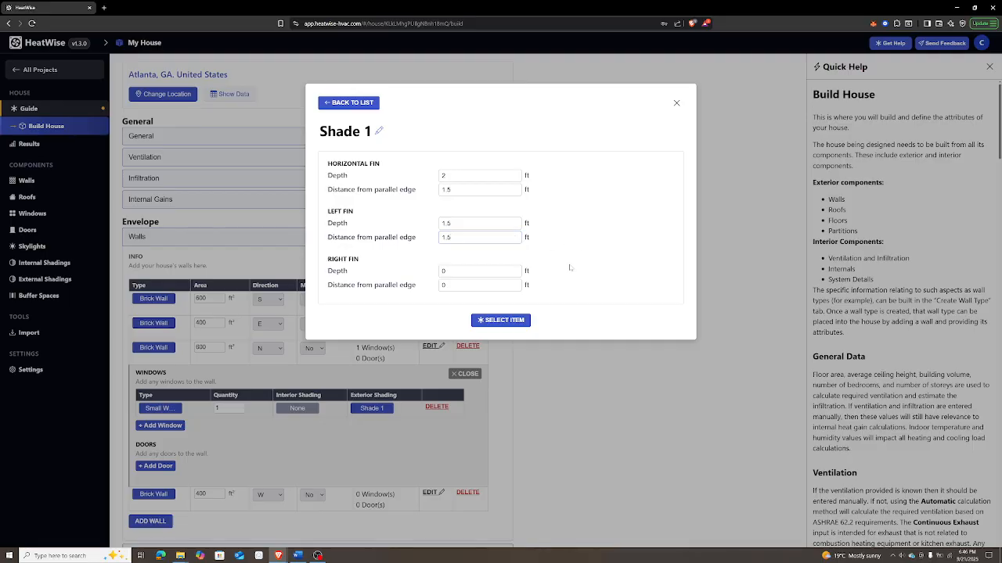
left_click(501, 321)
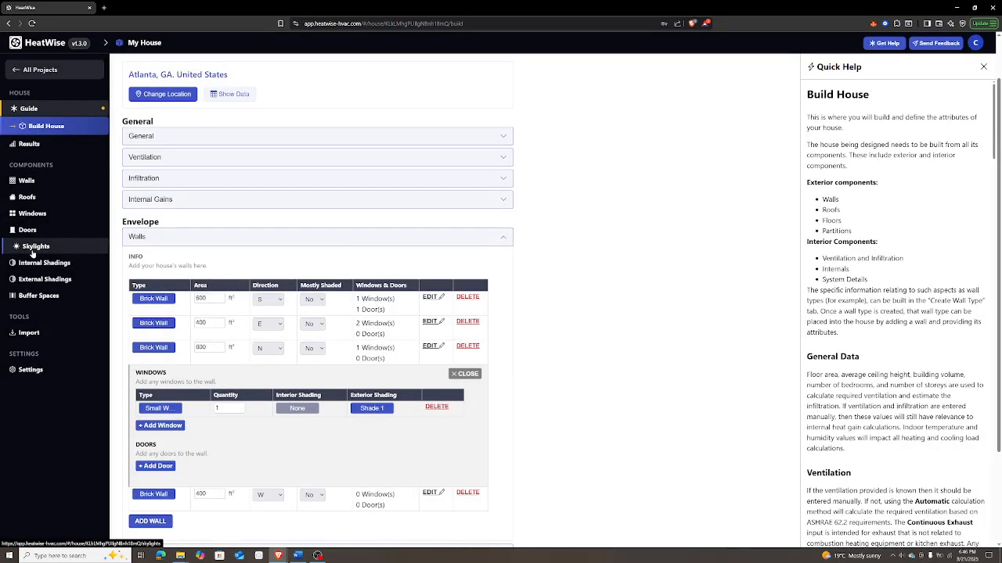
- Review the External Shadings help on fin depth and distance from the parallel edge, and return to the house build page
left_click(36, 285)
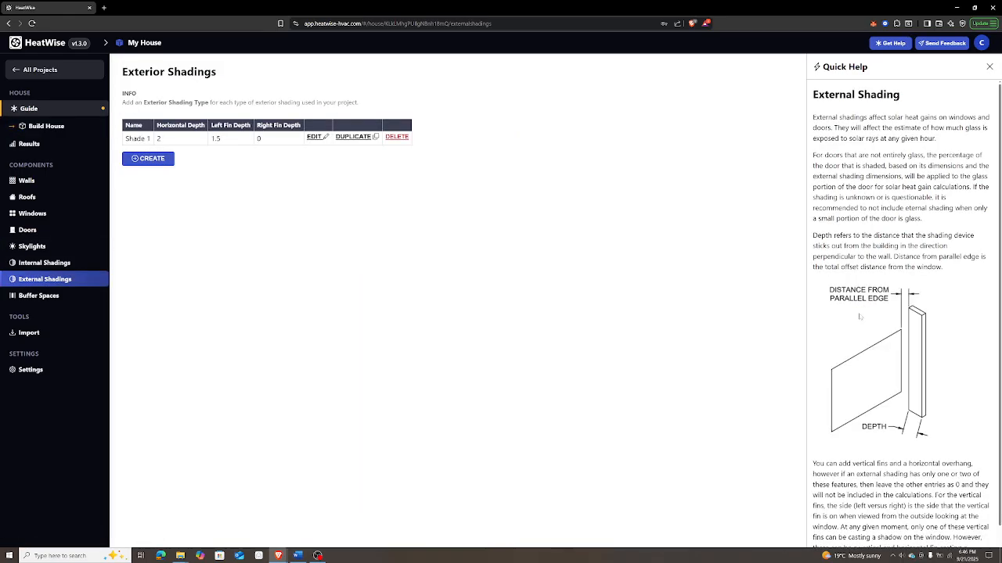
scroll(877, 325, "down", 1)
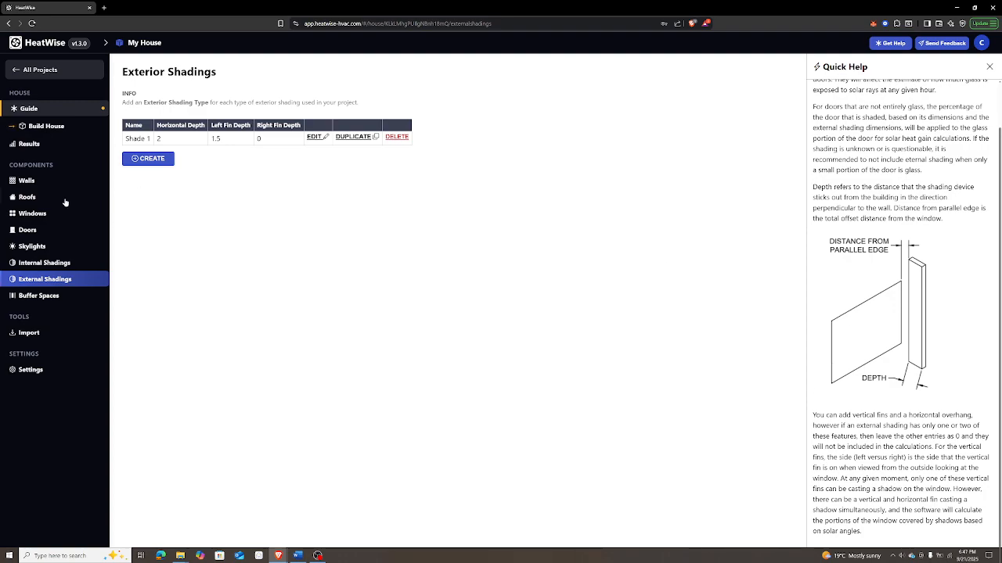
left_click(32, 130)
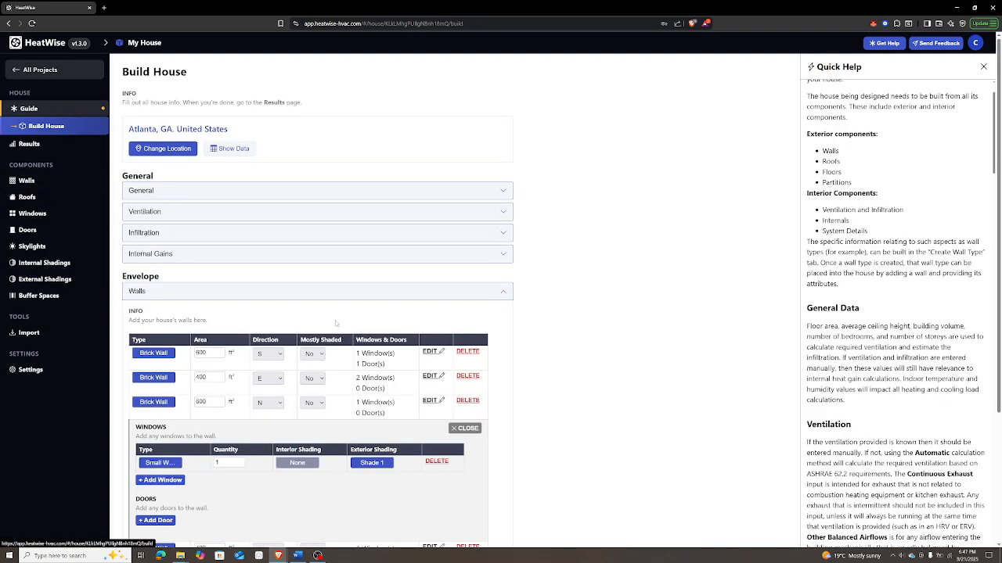
- Set the quantity of Small Windows on the north-facing wall to 2
scroll(313, 314, "down", 1)
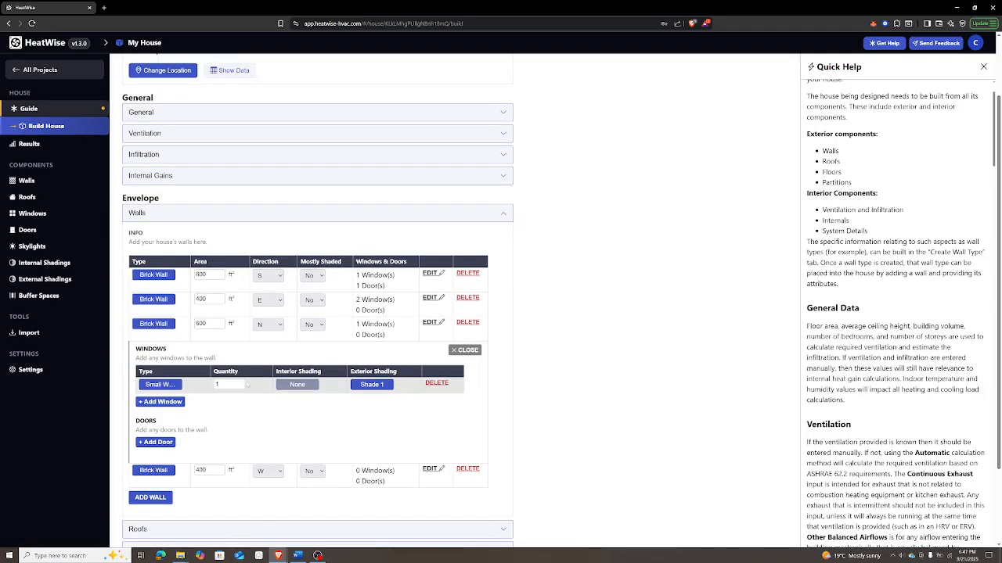
left_click_drag(225, 384, 196, 385)
type("2")
left_click(581, 397)
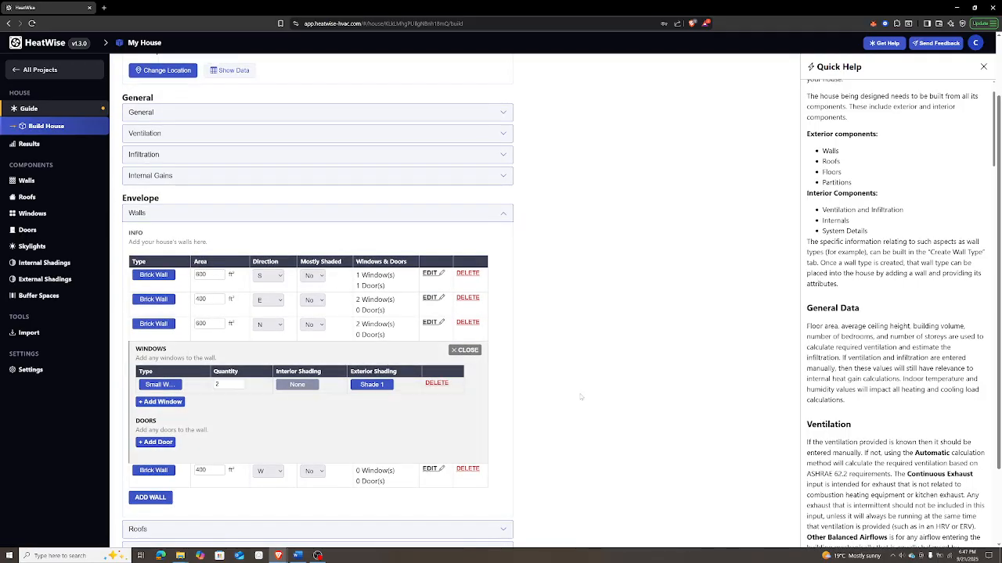
- Add a door to the north-facing brick wall and create a new door type for it named Back Door
left_click(432, 323)
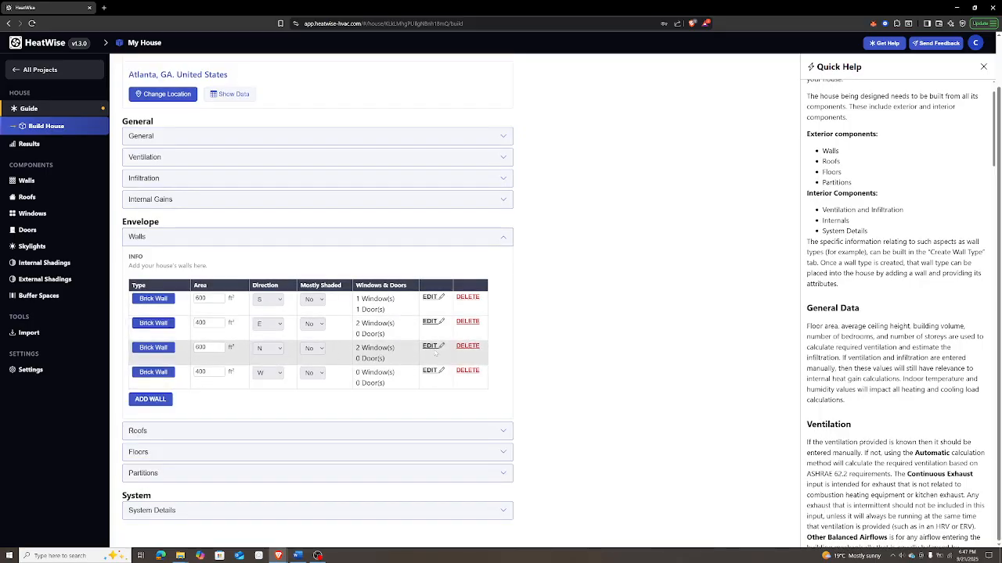
left_click(430, 348)
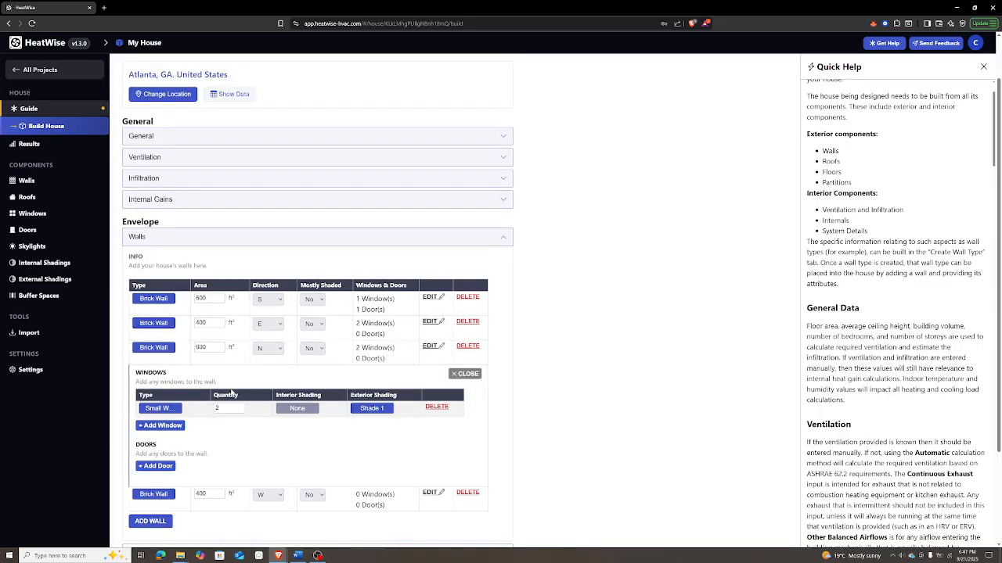
left_click(160, 466)
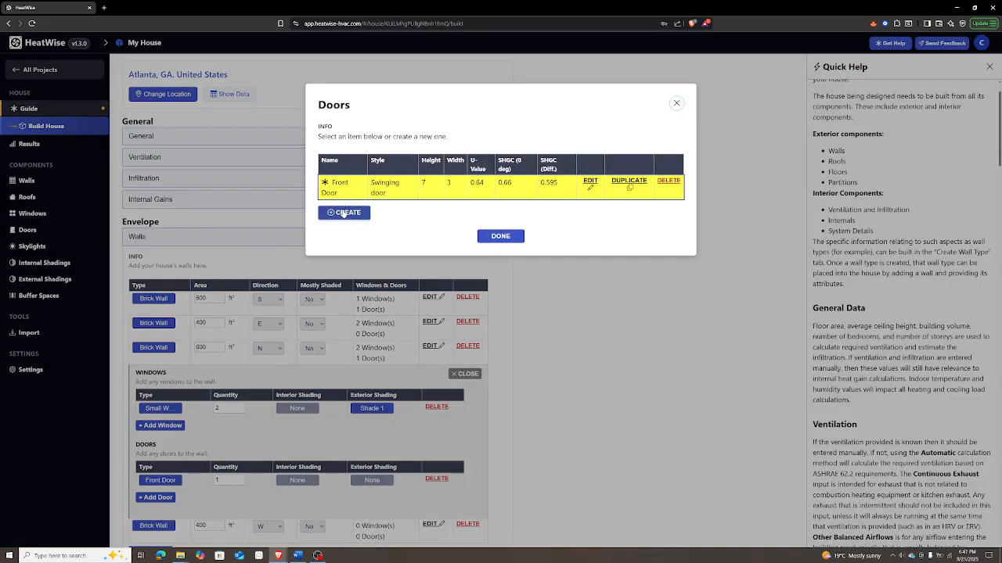
left_click(355, 217)
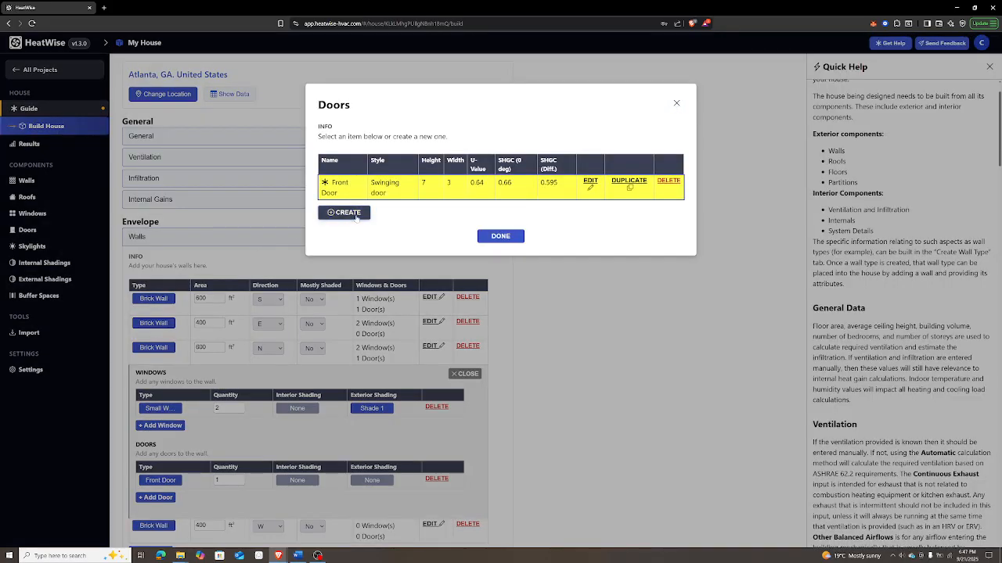
left_click(373, 131)
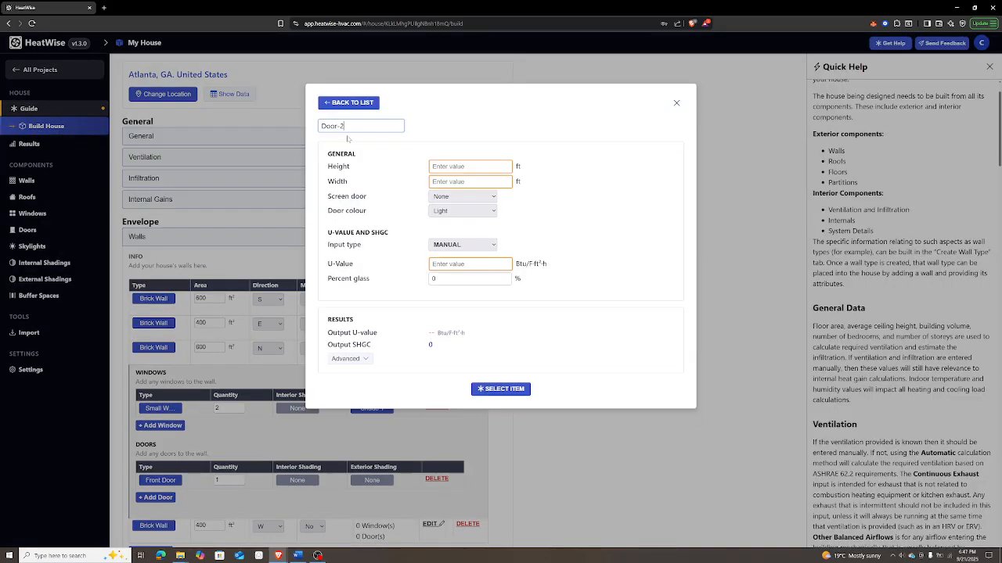
left_click_drag(347, 127, 309, 127)
type("Back Door")
key("Return")
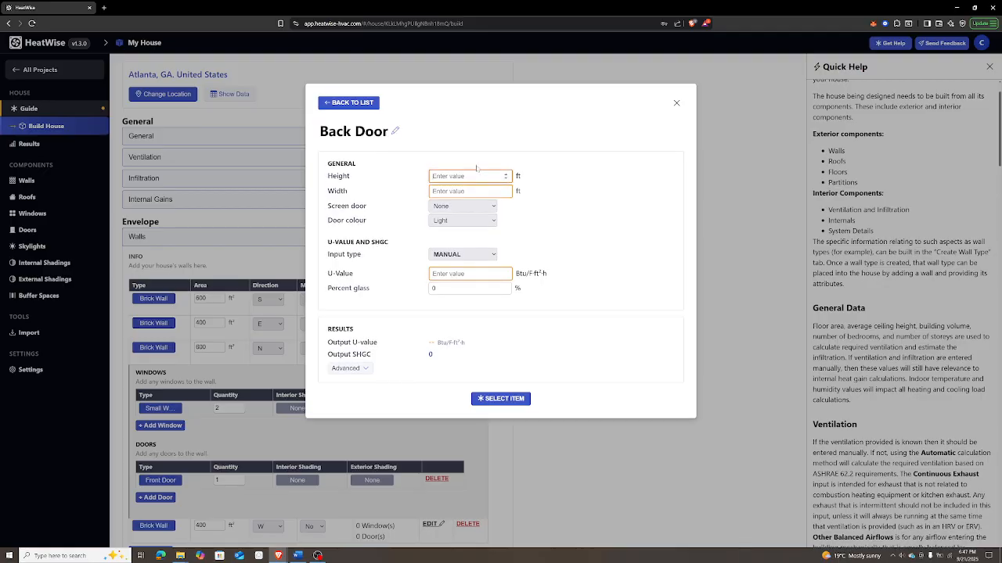
- Set the Back Door's height to 6.5 ft and its width to 6 ft, keeping no screen door and a light colour
left_click(473, 175)
type("6.5")
key("Tab")
type("6")
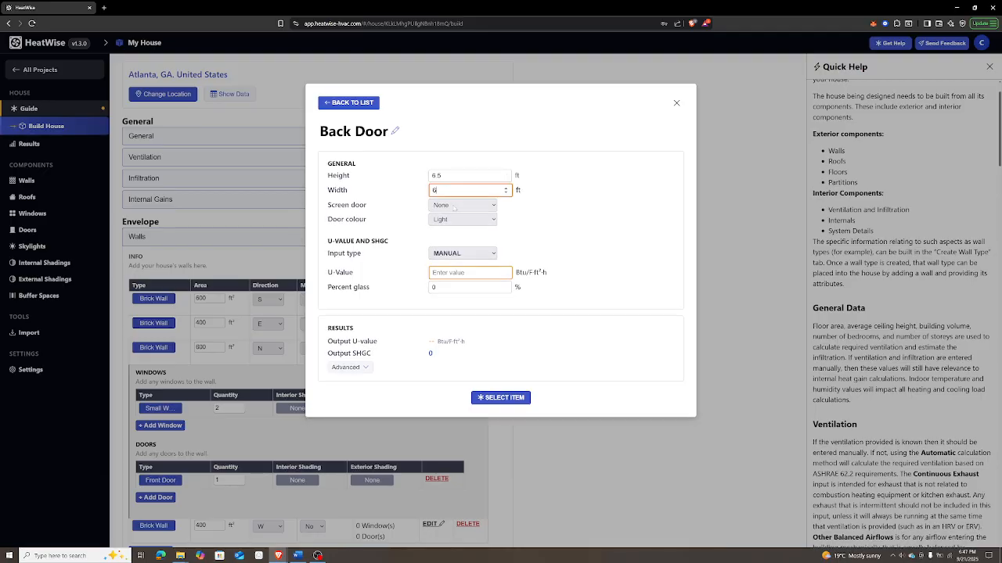
left_click(454, 206)
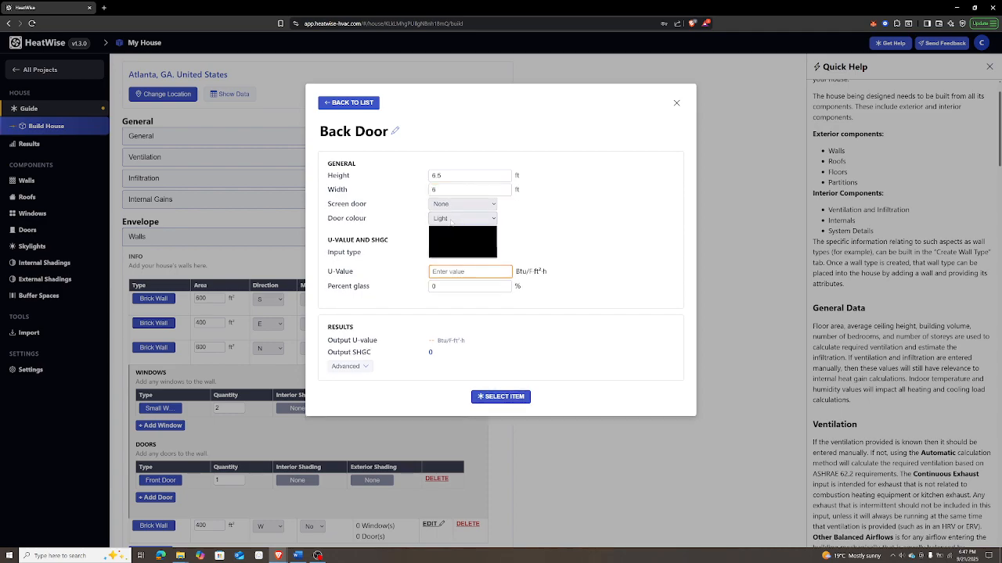
left_click(452, 224)
- Switch the Back Door's U-value and SHGC input to Build Door and make it a sliding glass door
left_click(454, 252)
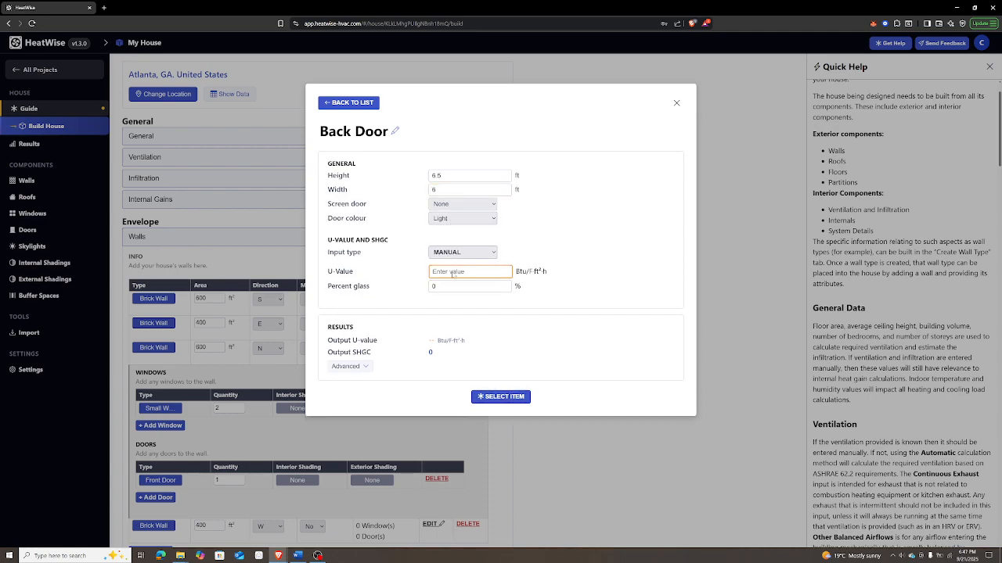
left_click(452, 276)
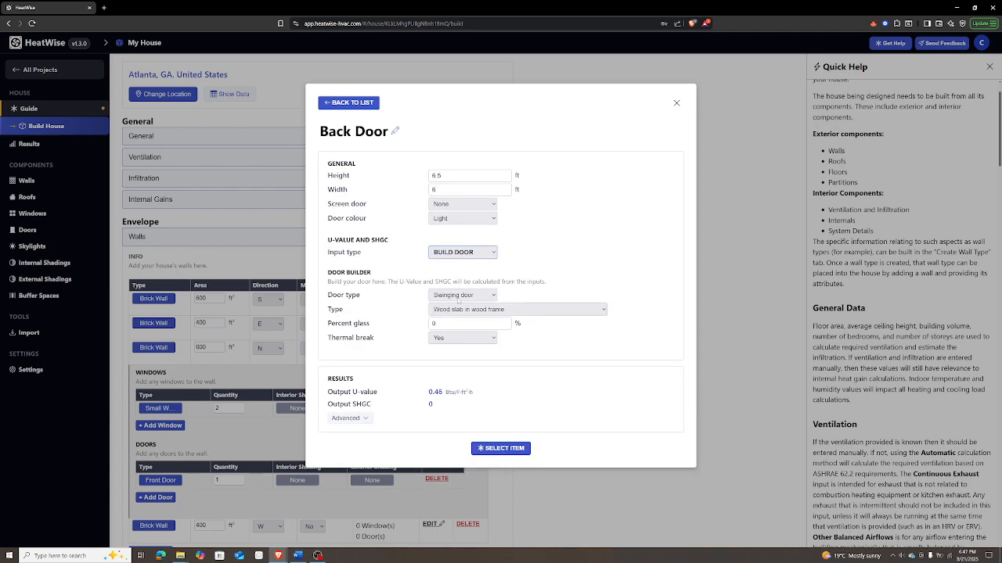
left_click(458, 296)
left_click(453, 319)
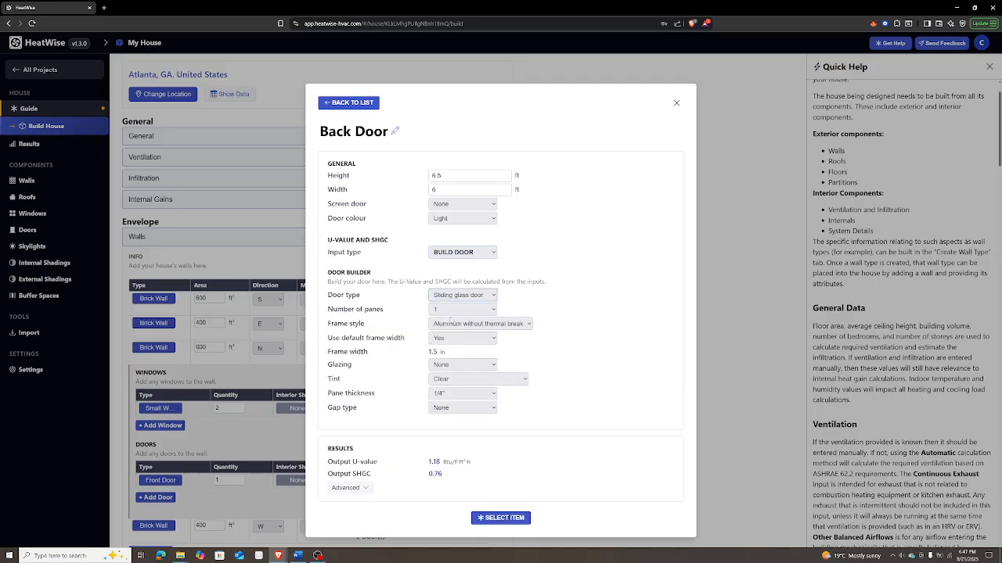
- Give the Back Door 2 panes and an aluminum frame with thermal break, keeping the default frame width
left_click(448, 311)
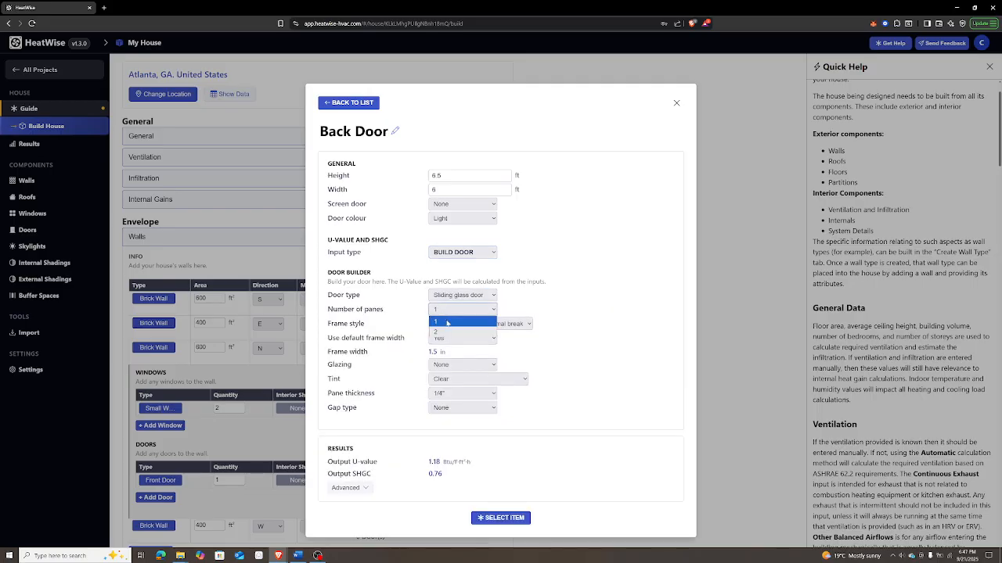
left_click(445, 331)
left_click(453, 324)
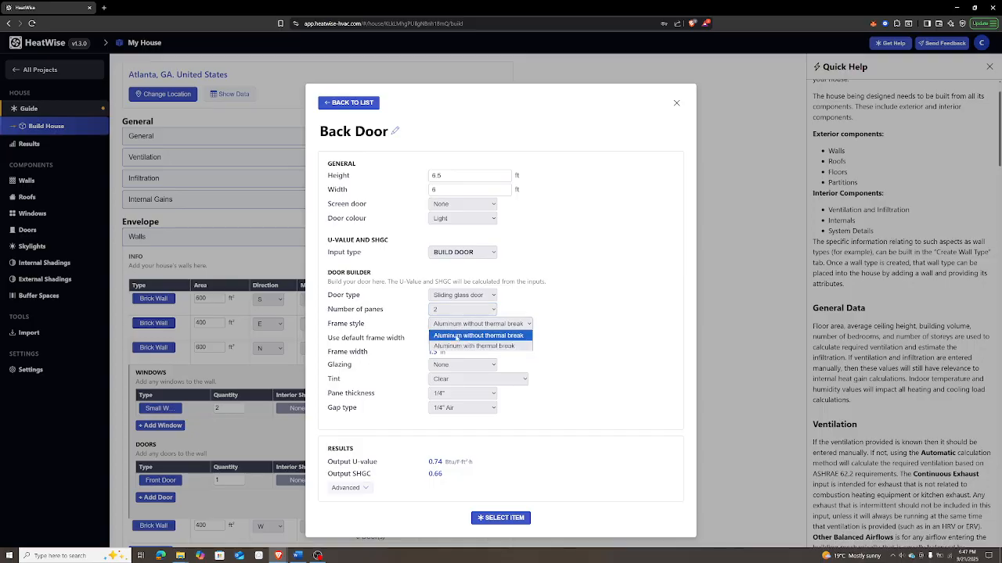
left_click(459, 344)
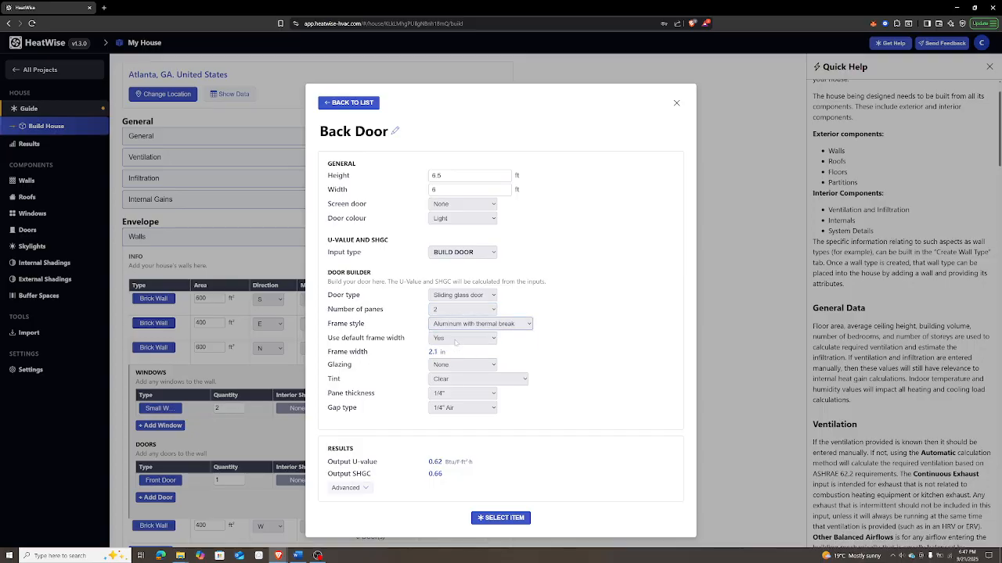
left_click(456, 341)
left_click(598, 341)
- Set the Back Door's gap type to 1/4" Argon and its glazing to e=0.2, and assign it to the north-facing wall
left_click(459, 413)
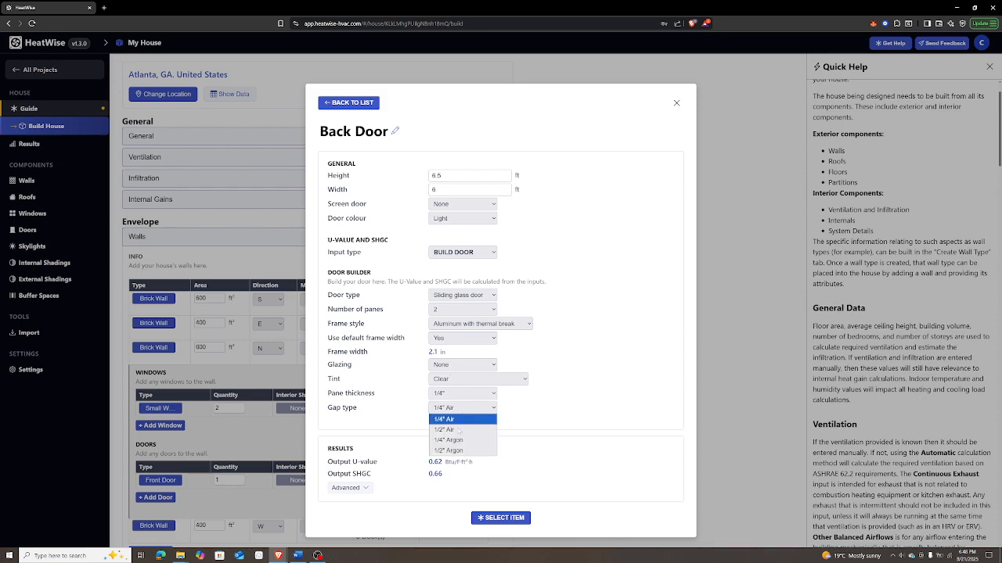
left_click(463, 440)
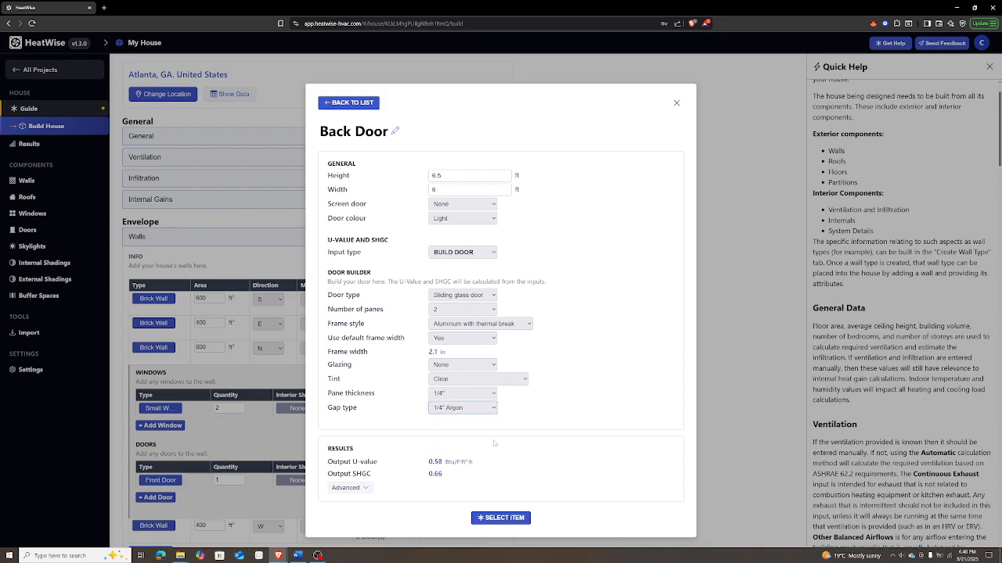
left_click(472, 364)
left_click(463, 386)
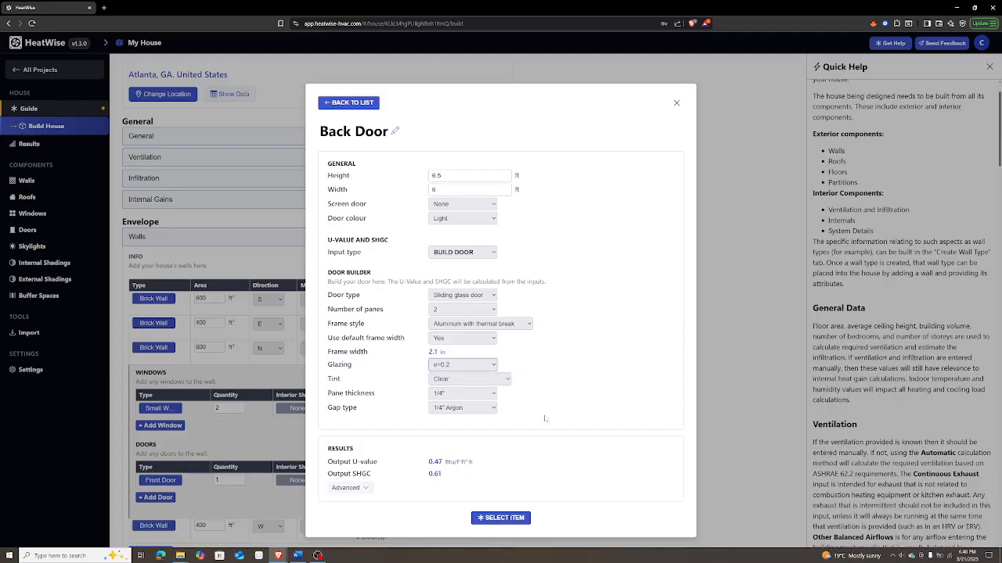
left_click(491, 521)
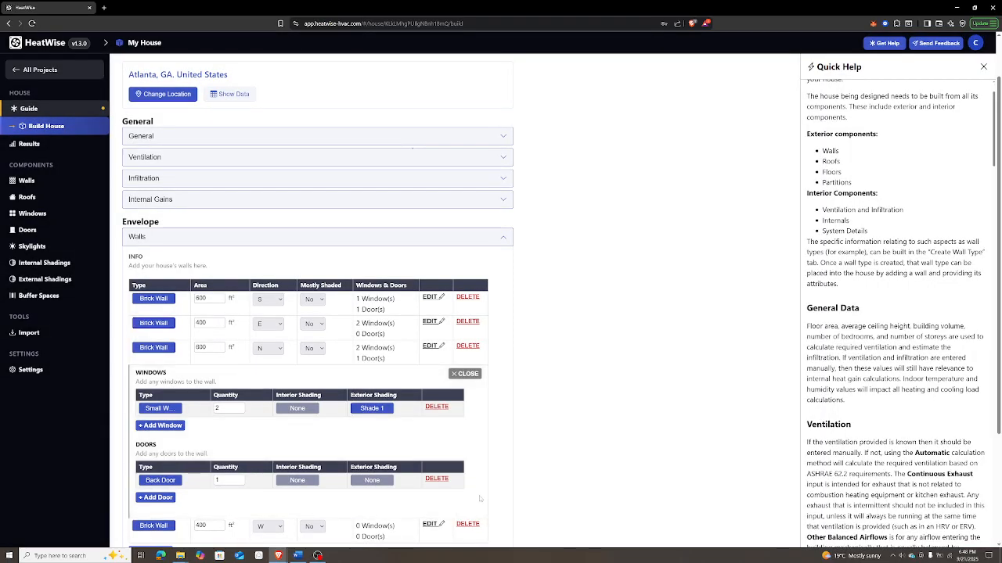
left_click(431, 345)
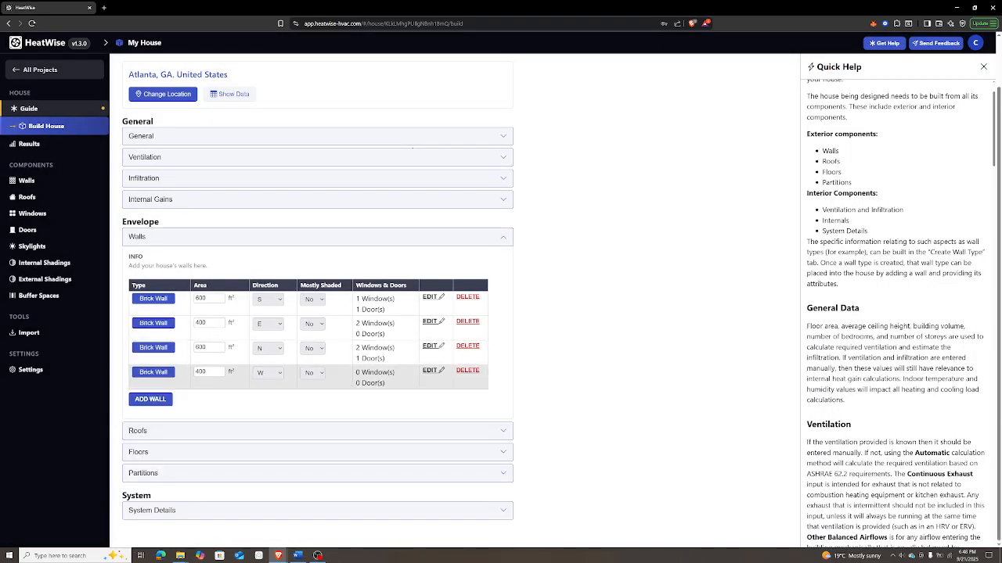
- Add two Bedroom Windows without shading to the west-facing brick wall and close the walls section
left_click(429, 371)
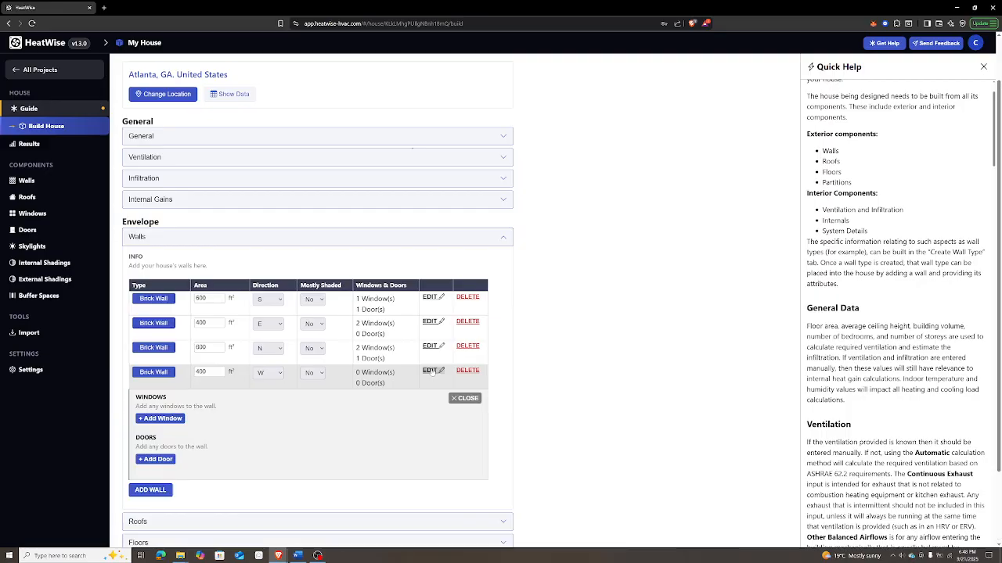
left_click(159, 424)
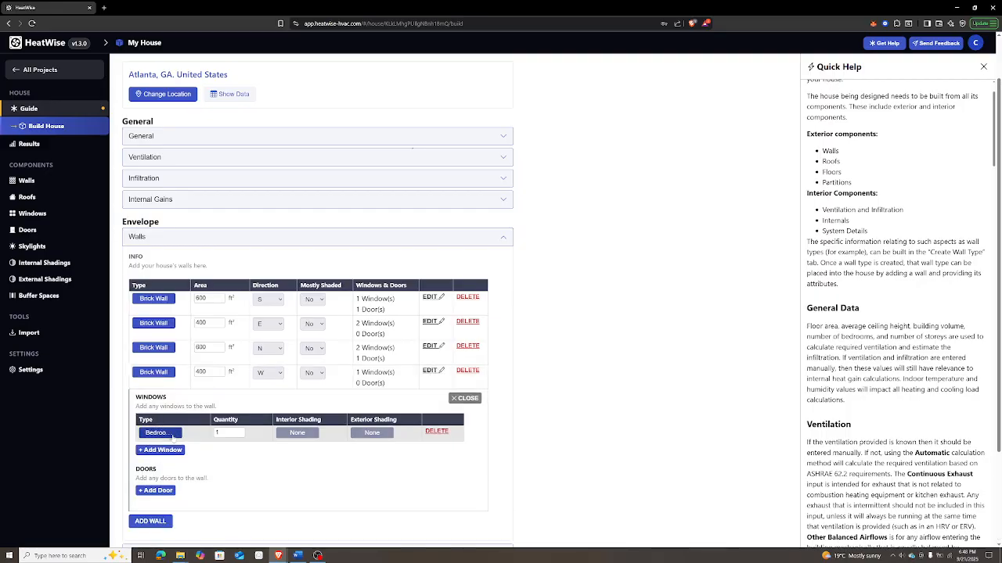
left_click(170, 434)
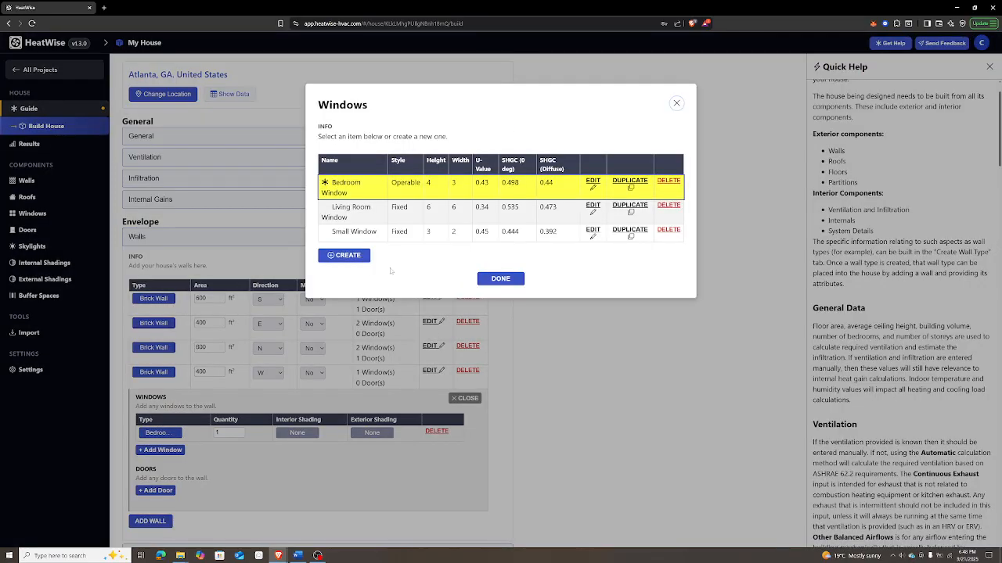
left_click(231, 430)
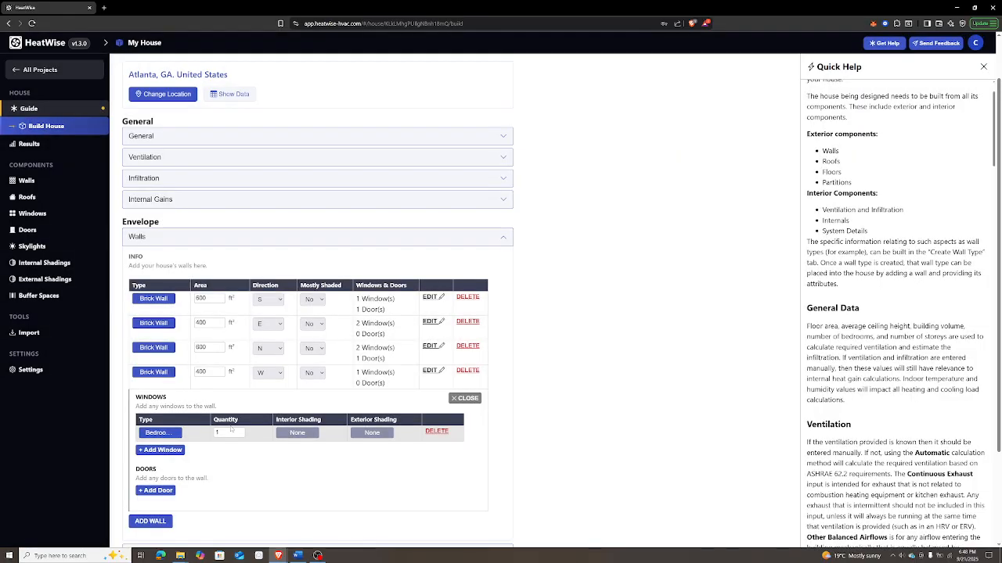
left_click_drag(226, 433, 197, 433)
type("2")
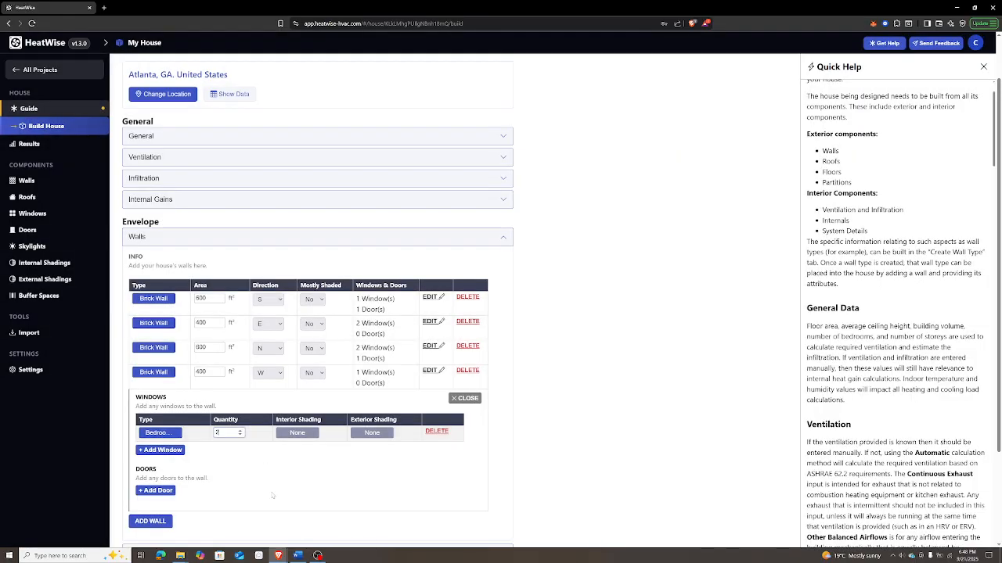
left_click(317, 471)
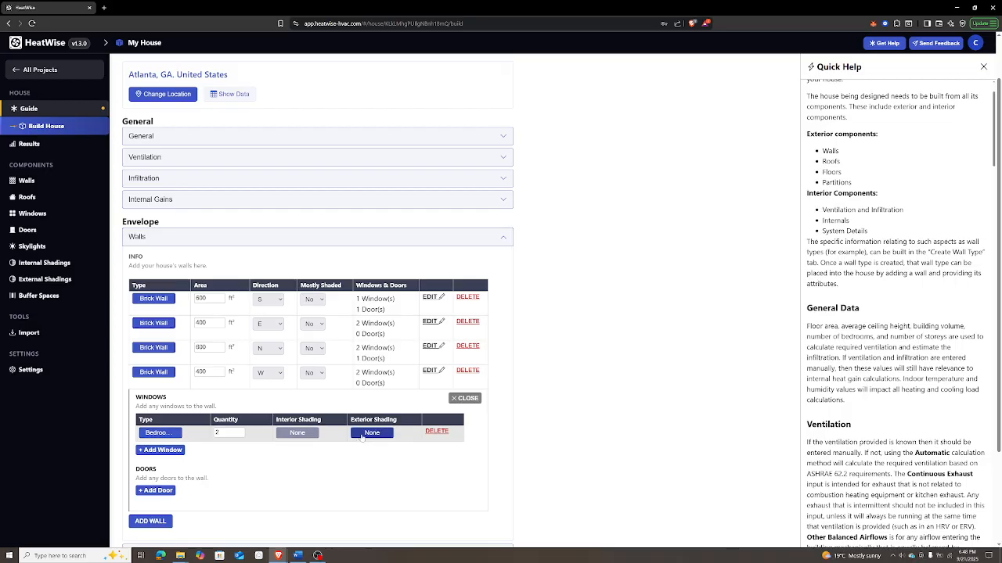
left_click(462, 399)
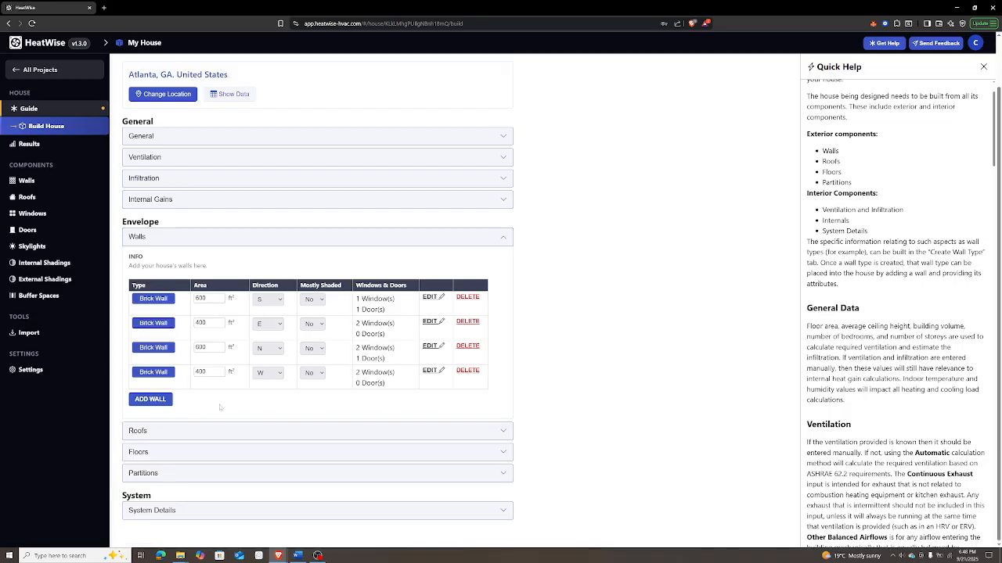
left_click(203, 238)
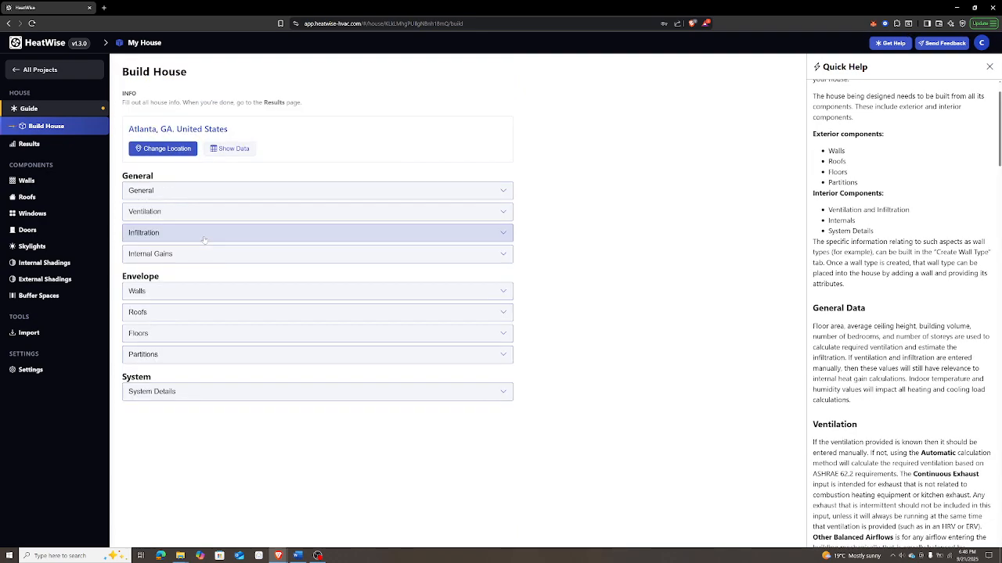
- Add a roof to the envelope and create a new roof type for it named Roof
left_click(182, 313)
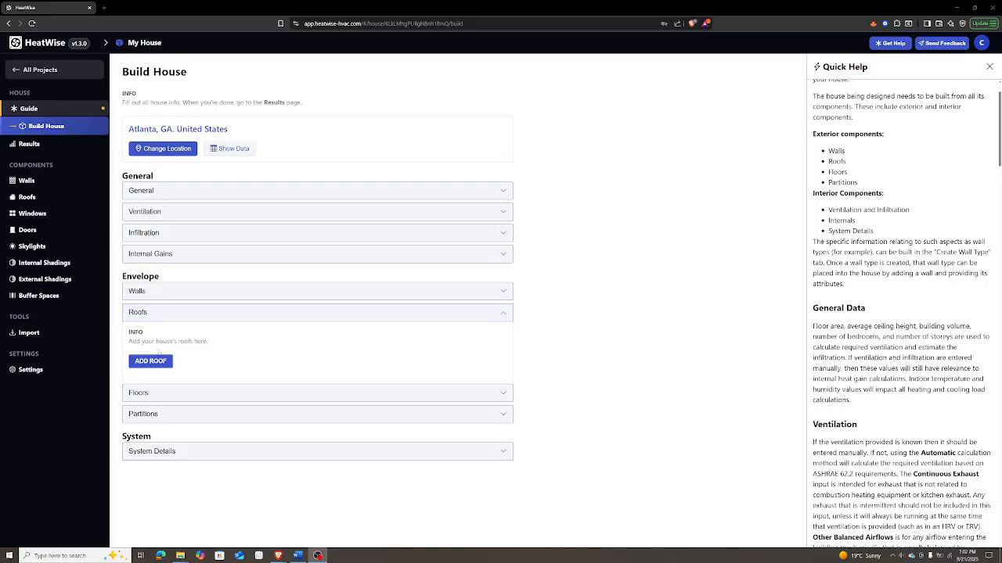
left_click(152, 361)
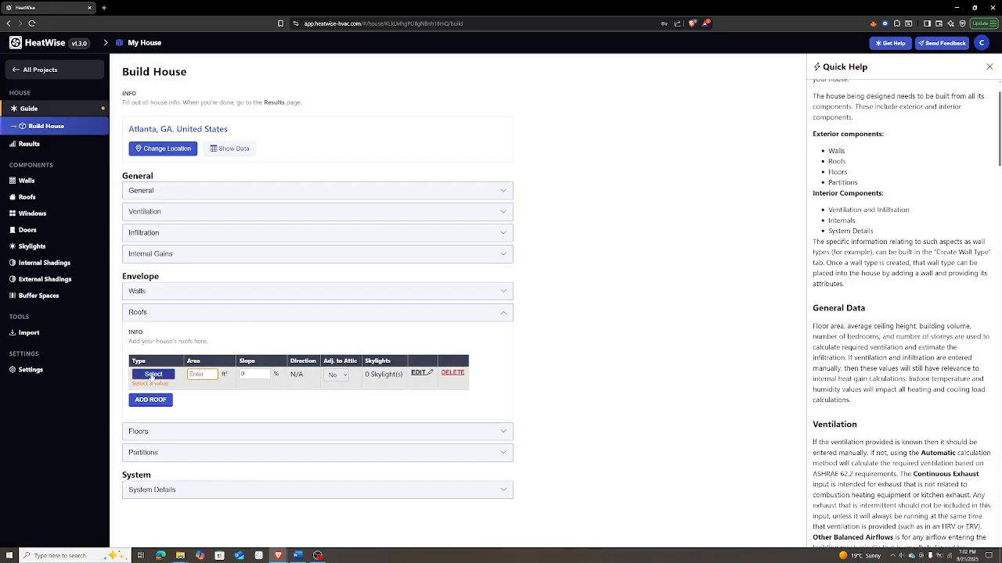
left_click(153, 375)
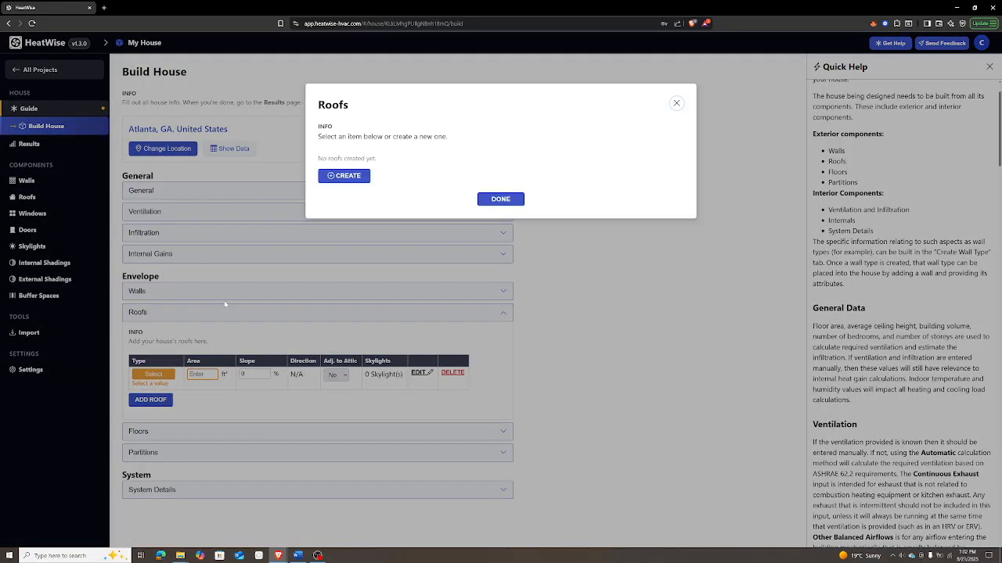
left_click(356, 179)
left_click(352, 132)
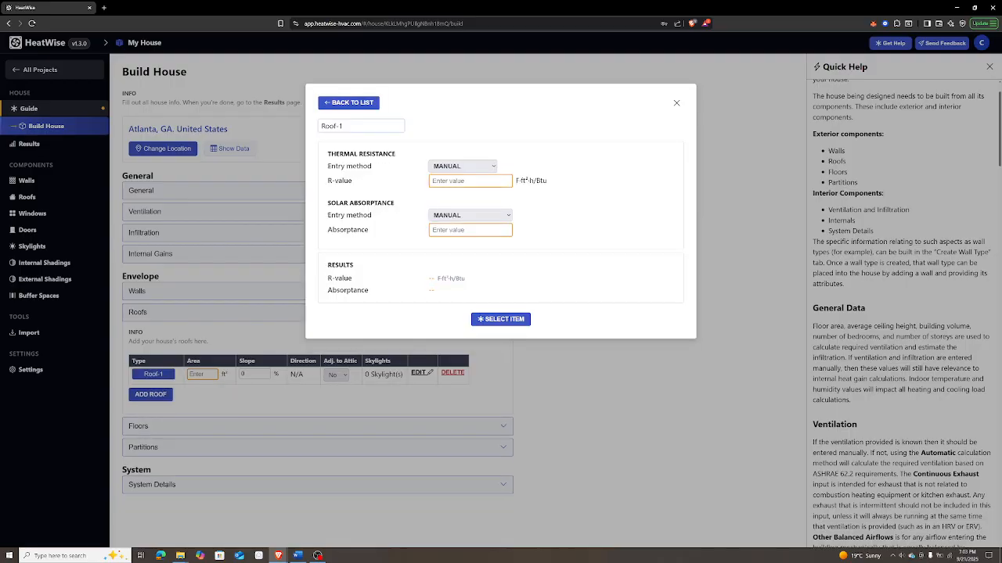
left_click_drag(348, 126, 309, 129)
type("Roof")
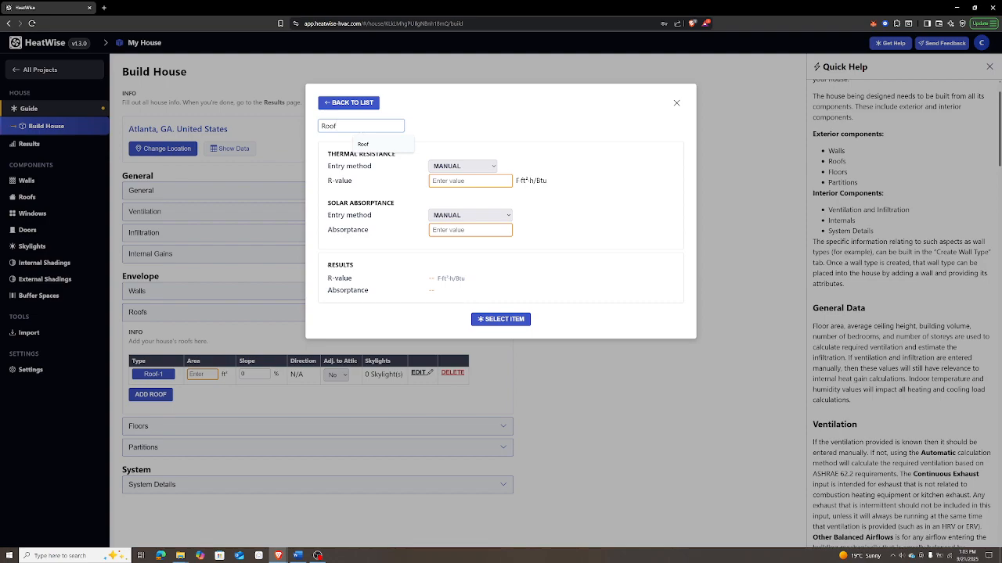
left_click(542, 158)
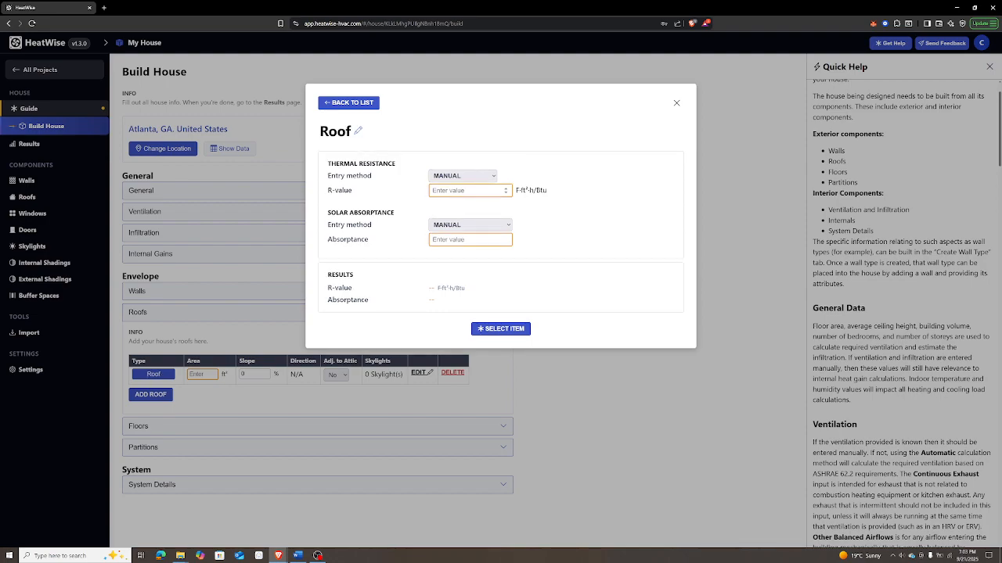
- Set the roof type's R-value to 35, select its solar absorptance by material as gray shingles (0.82), and assign it to the roof
left_click(480, 190)
type("35")
left_click(470, 239)
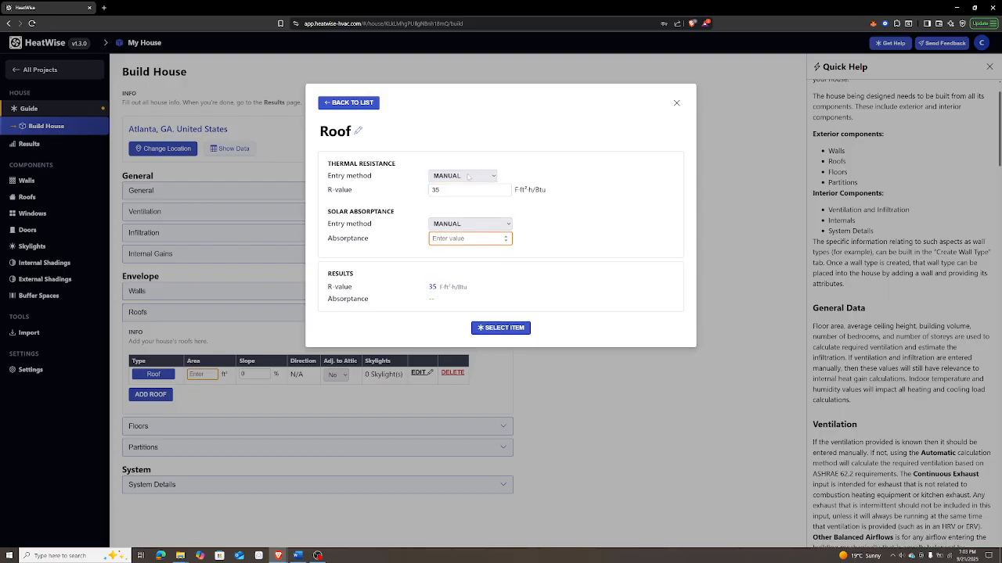
left_click(456, 227)
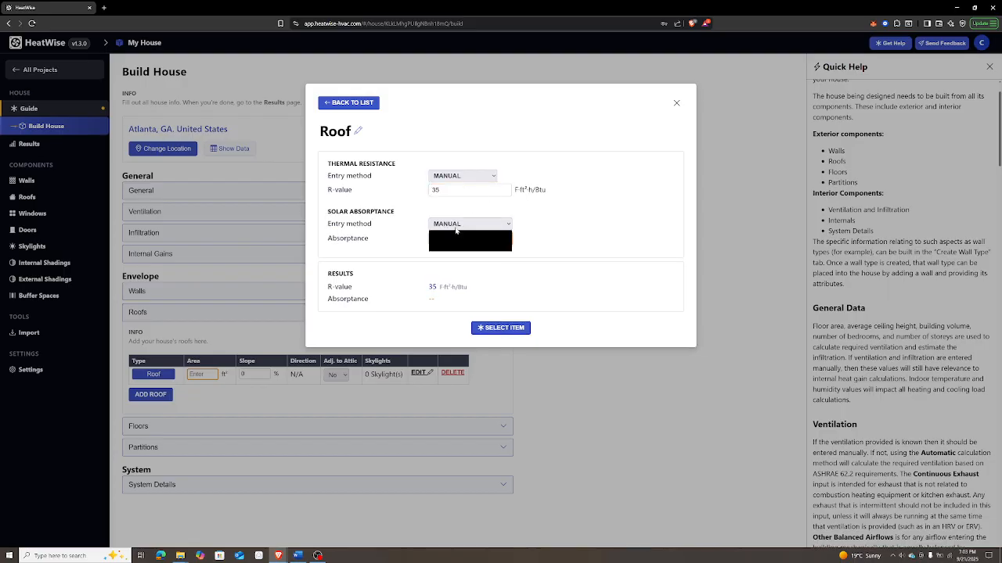
left_click(458, 245)
left_click(456, 240)
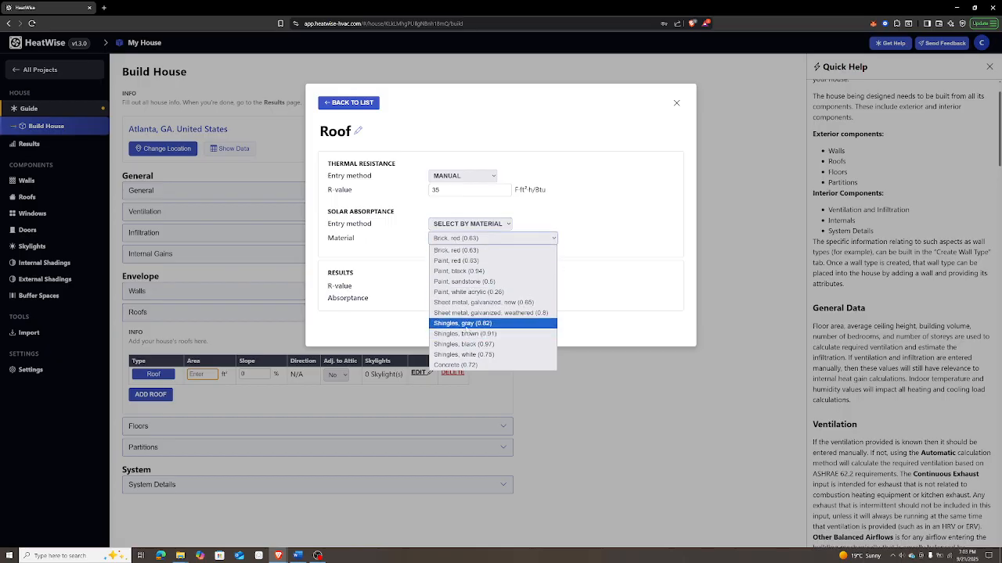
left_click(466, 323)
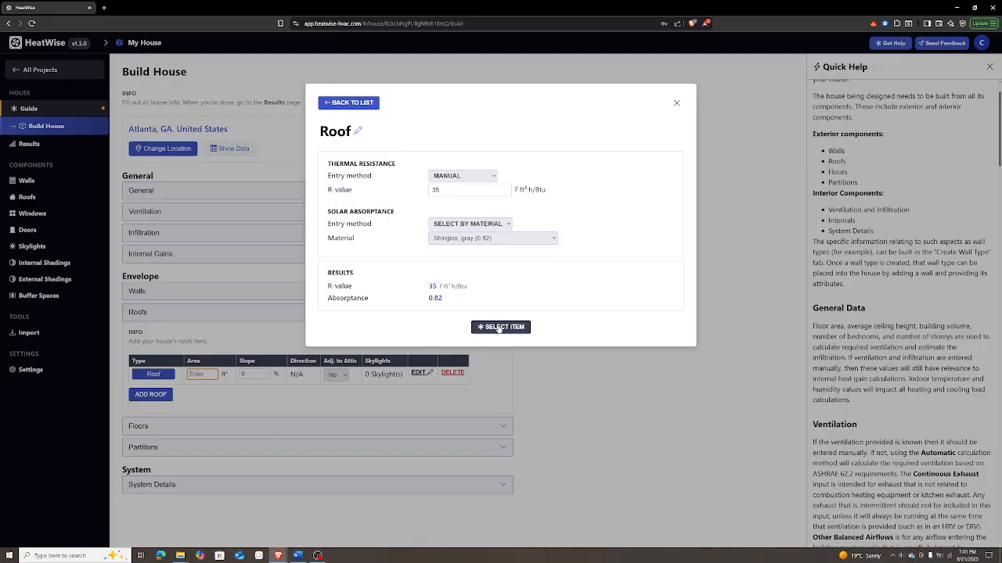
left_click(499, 328)
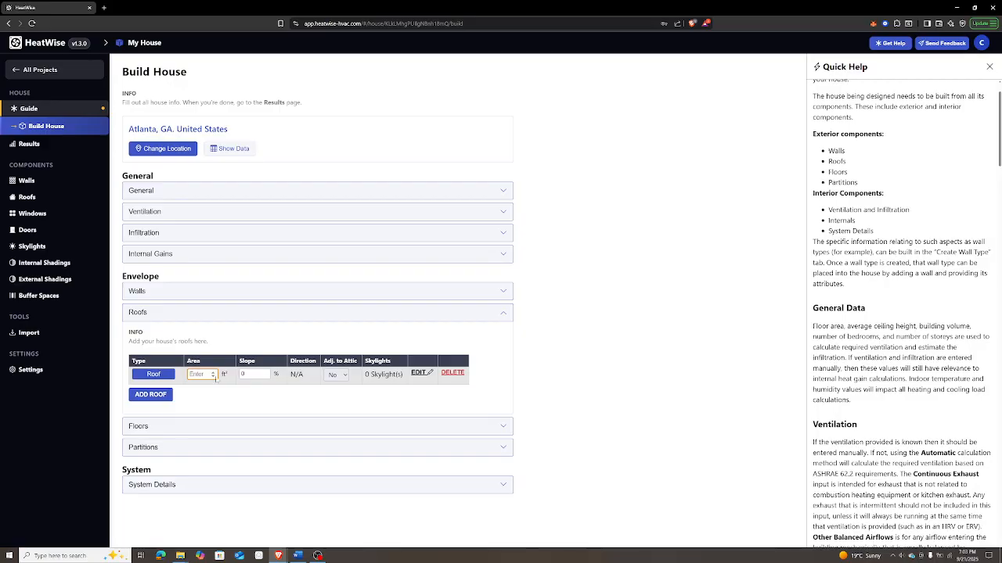
- Consult the roof guidance in the quick help and set the roof's slope to 7% and its area to 300 ft²
left_click(251, 374)
scroll(917, 351, "down", 5)
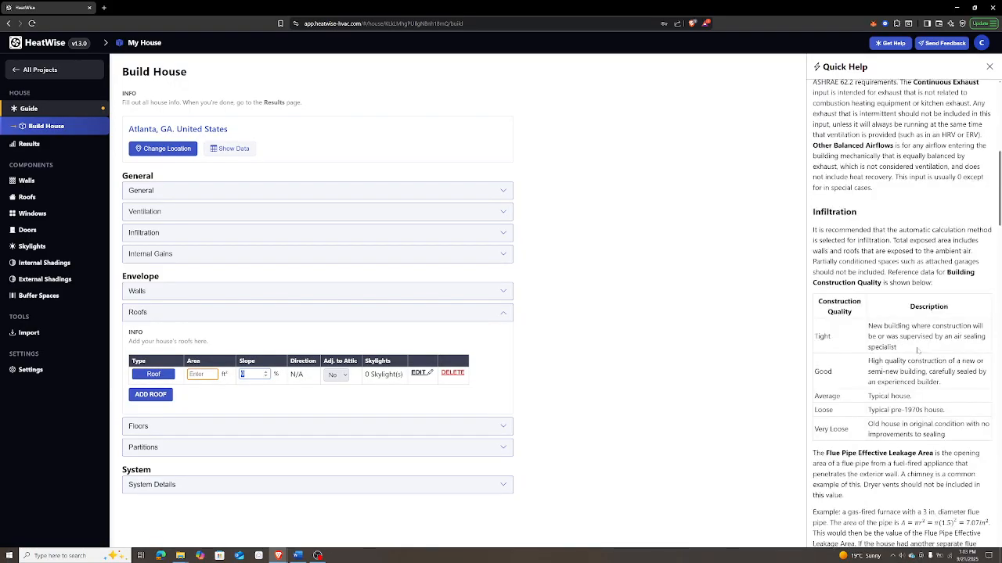
scroll(918, 351, "down", 10)
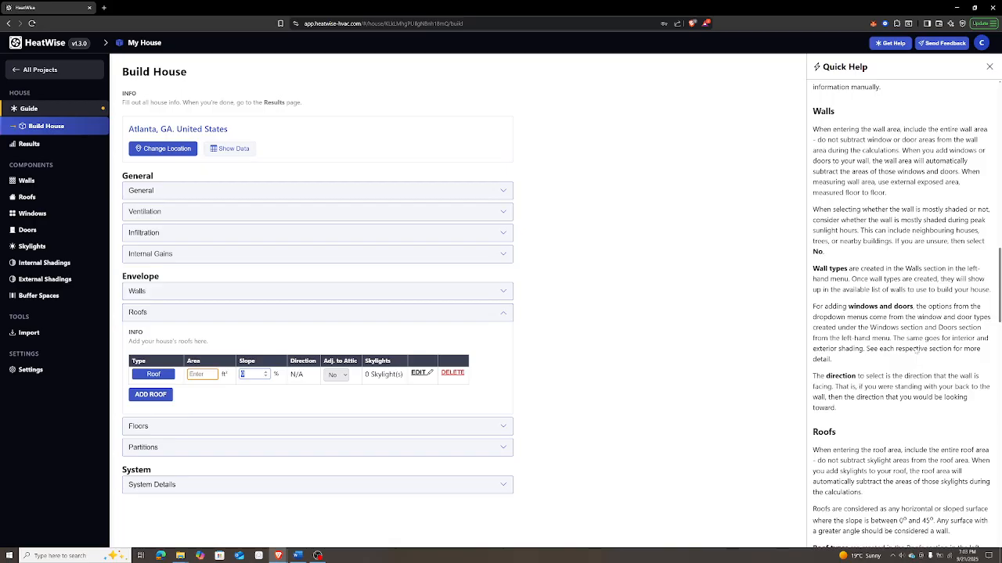
scroll(916, 351, "down", 5)
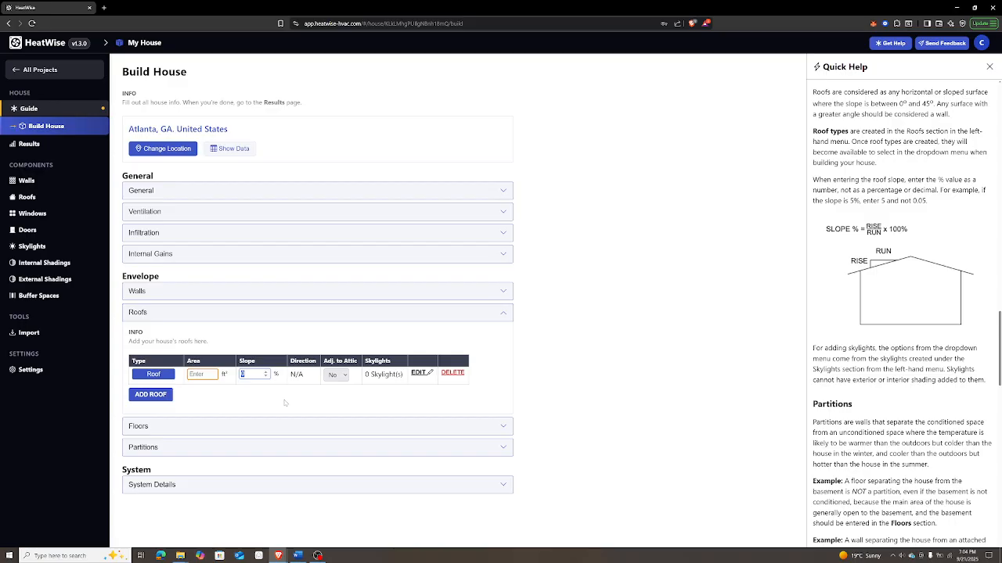
type("7")
left_click(196, 375)
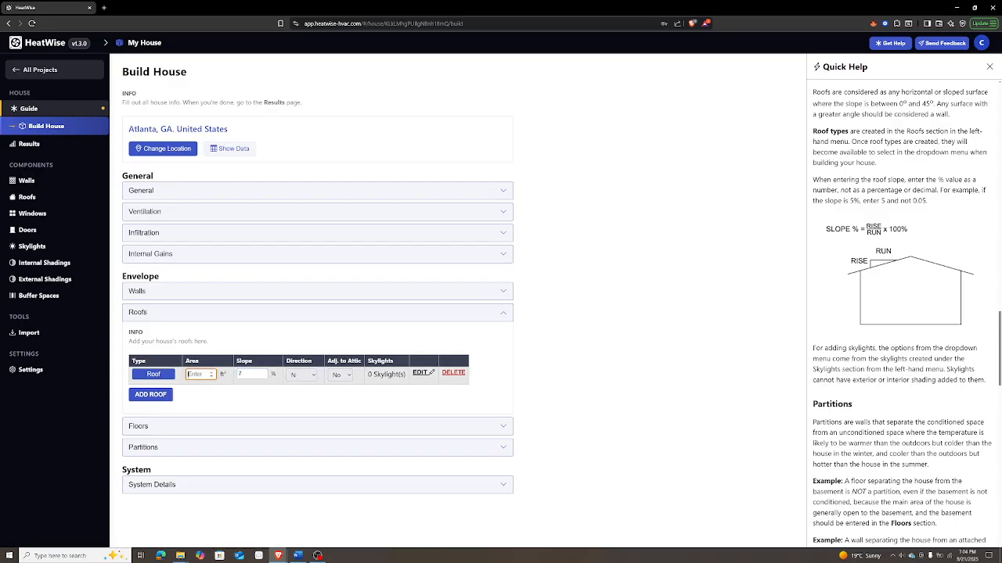
type("600")
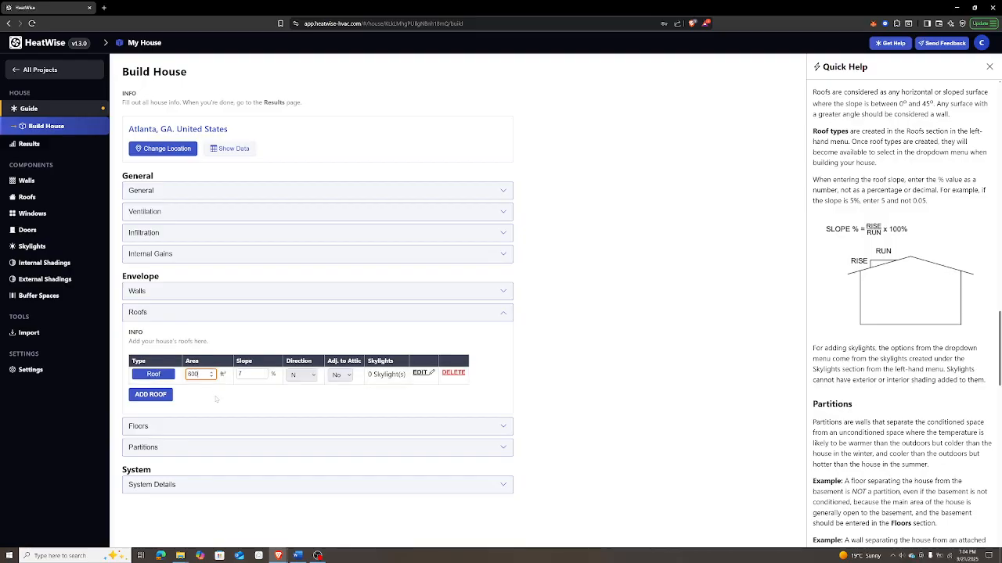
left_click(212, 398)
double_click(196, 374)
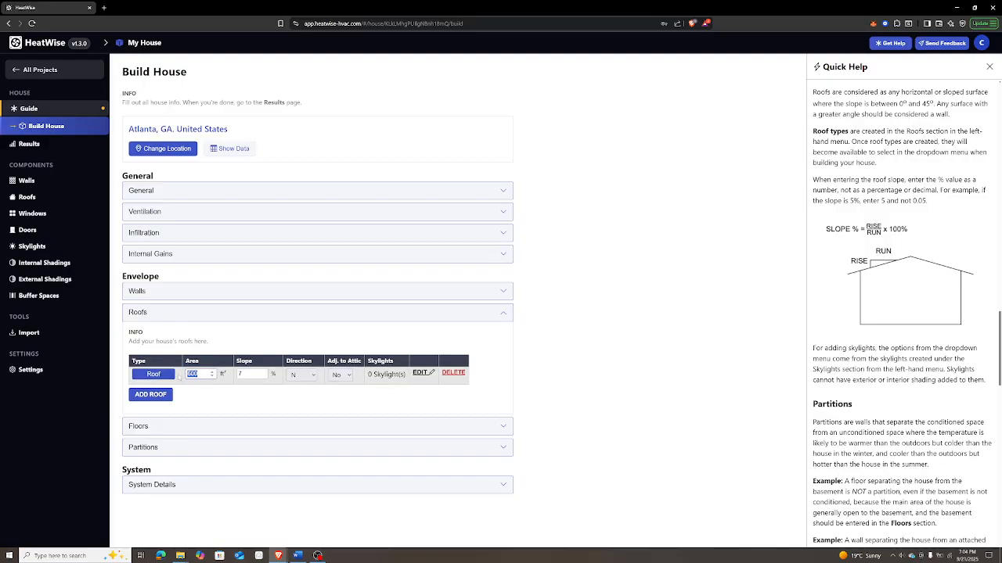
type("300")
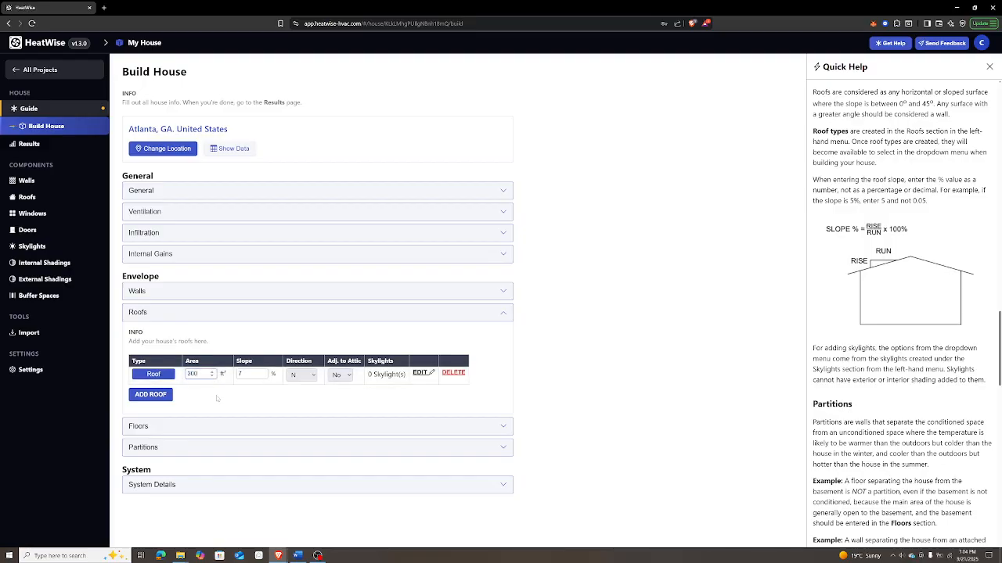
left_click(217, 398)
- Add a second roof of the same type with an area of 300 ft² and a slope of 7%
left_click(147, 395)
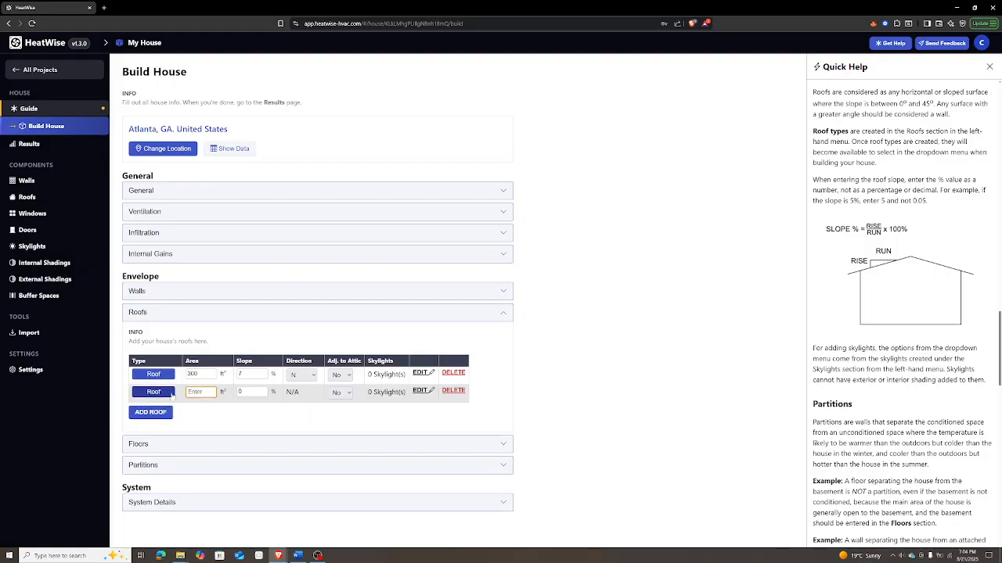
left_click(201, 392)
type("300")
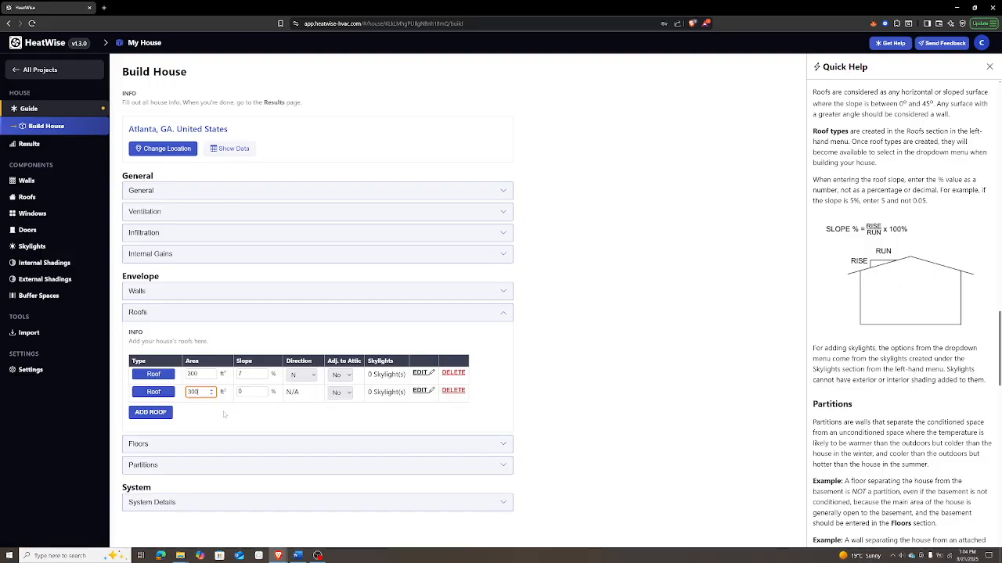
key("Tab")
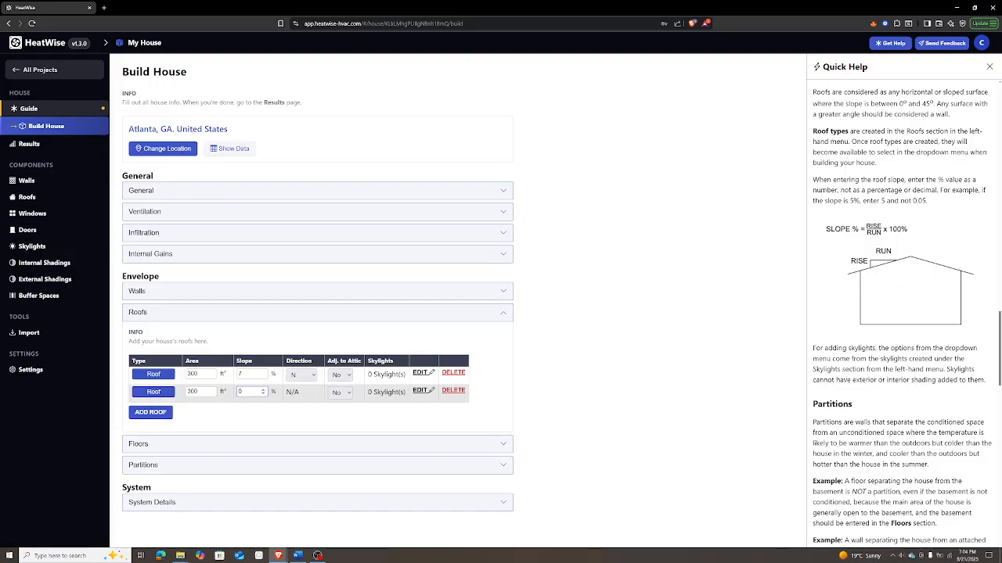
type("7")
left_click(251, 421)
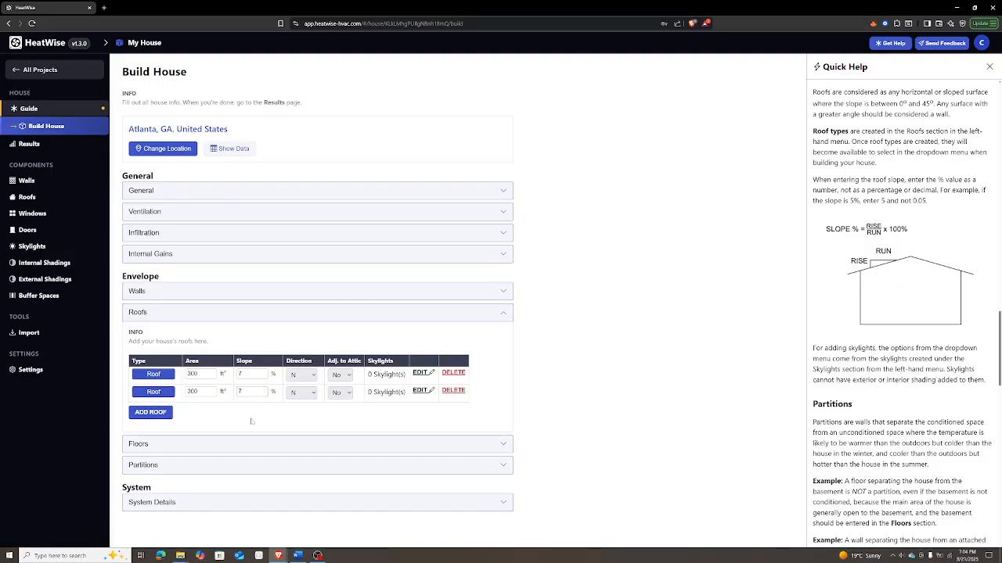
- Keep the first roof facing north and set the second roof's direction to south
left_click(309, 376)
left_click(302, 392)
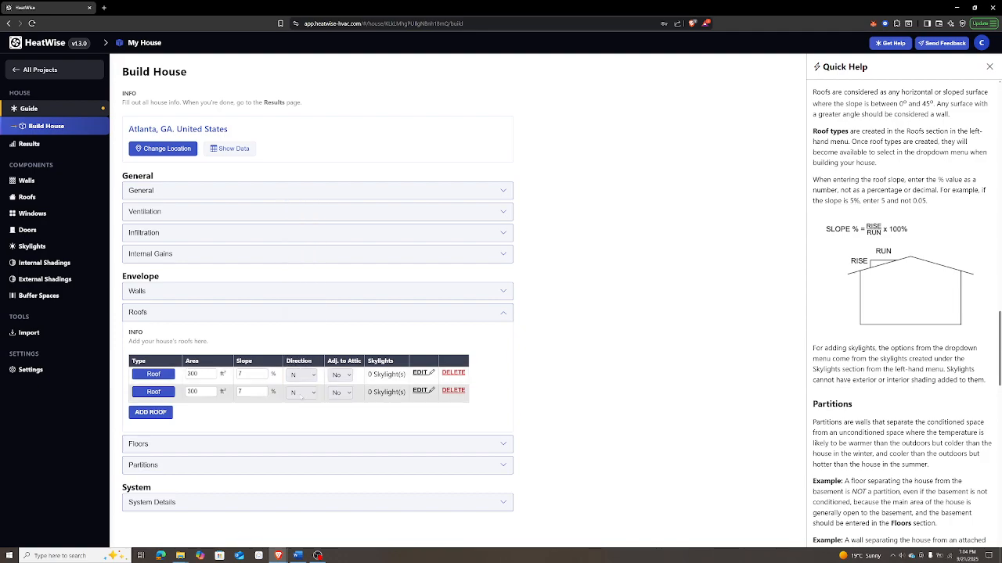
left_click(302, 393)
left_click(301, 308)
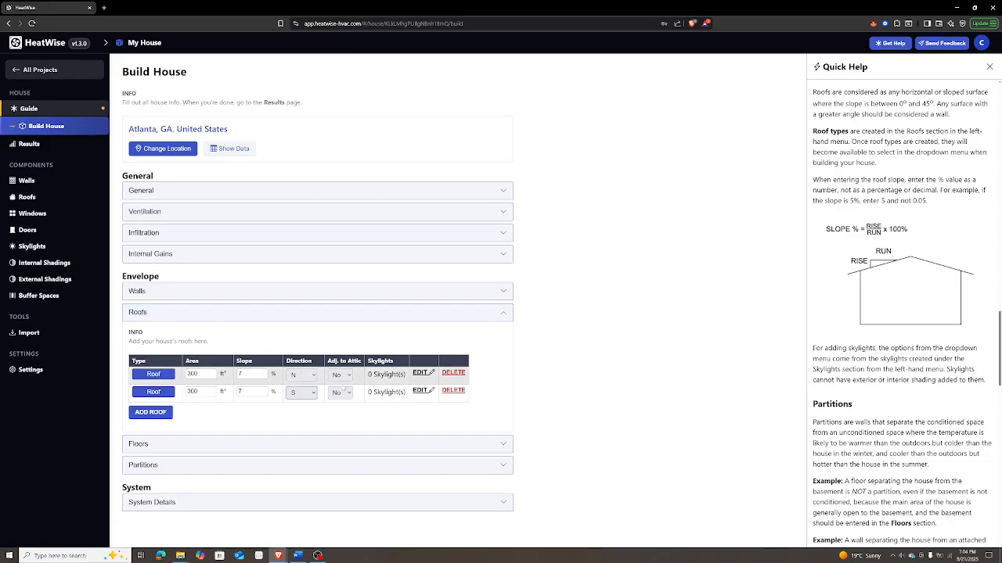
- Mark both the north-facing and the south-facing roof as adjacent to the attic
left_click(347, 376)
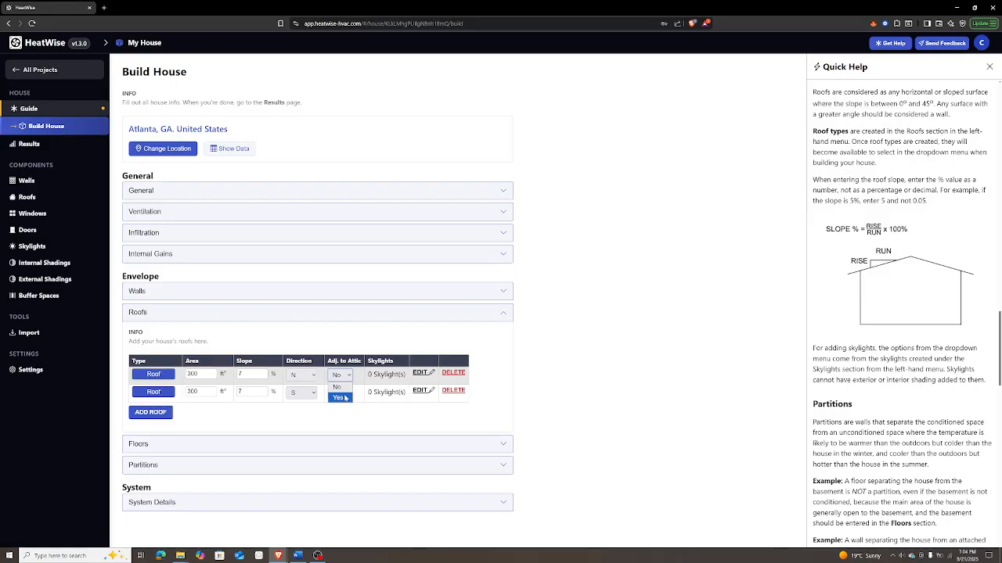
left_click(344, 397)
left_click(344, 394)
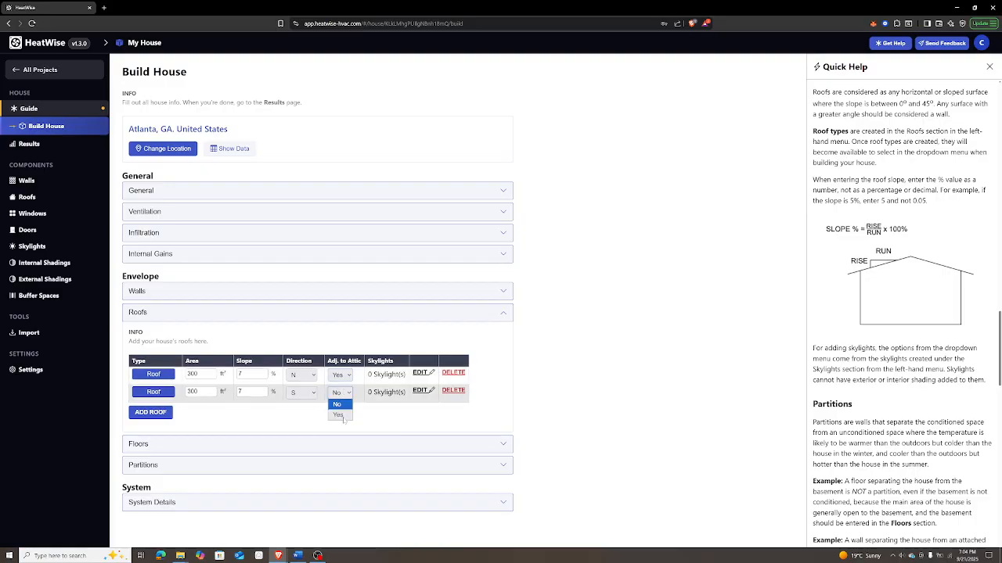
left_click(343, 416)
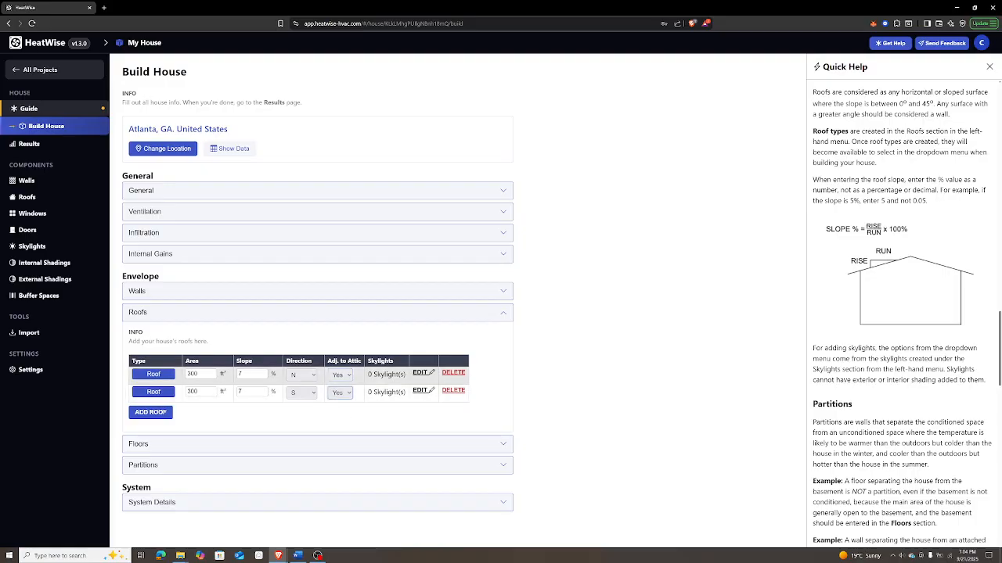
- Check the skylight options of the north-facing roof without adding any and close the roofs section
left_click(421, 373)
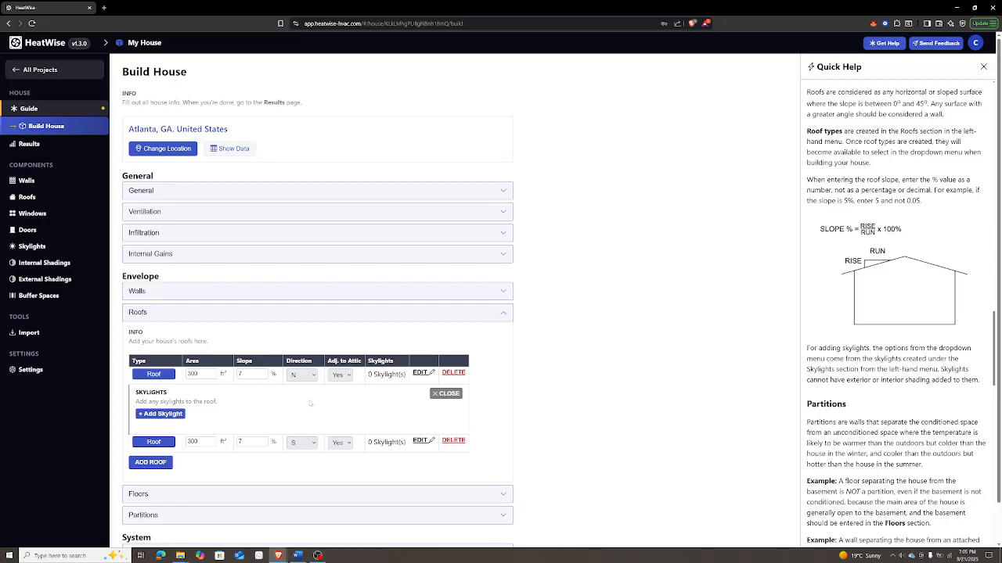
left_click(442, 394)
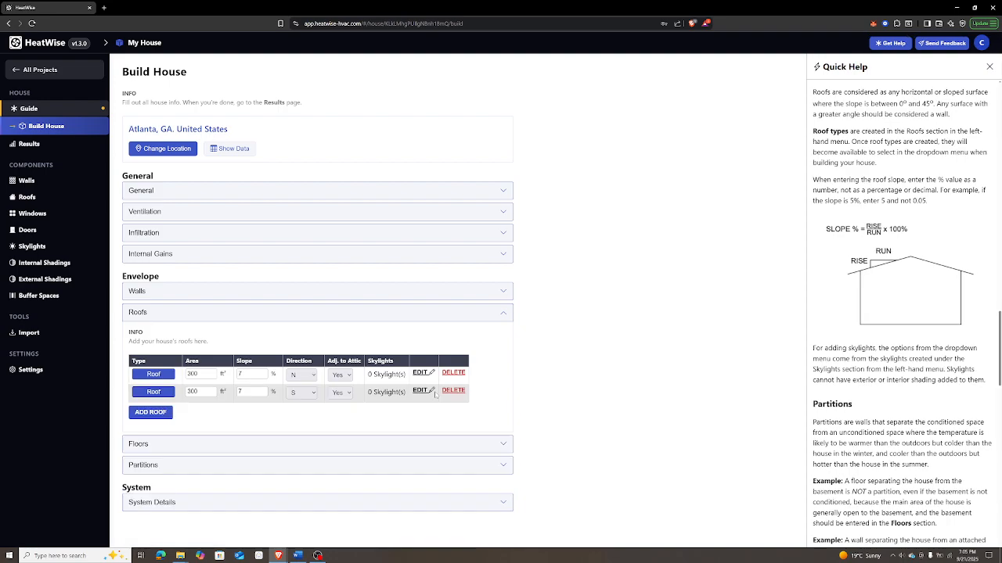
left_click(367, 316)
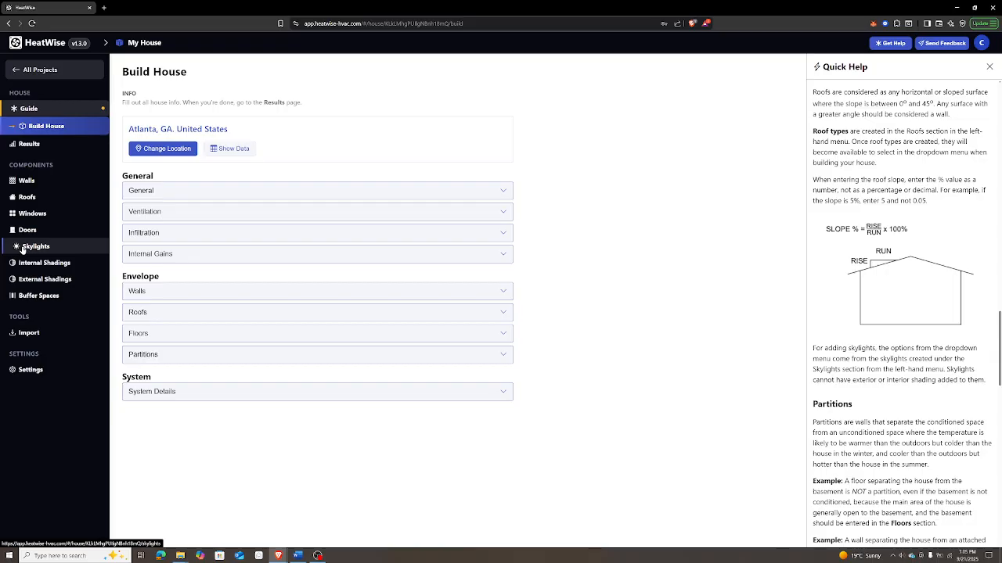
- Add a floor to the envelope and choose slab on grade as its floor type
left_click(156, 335)
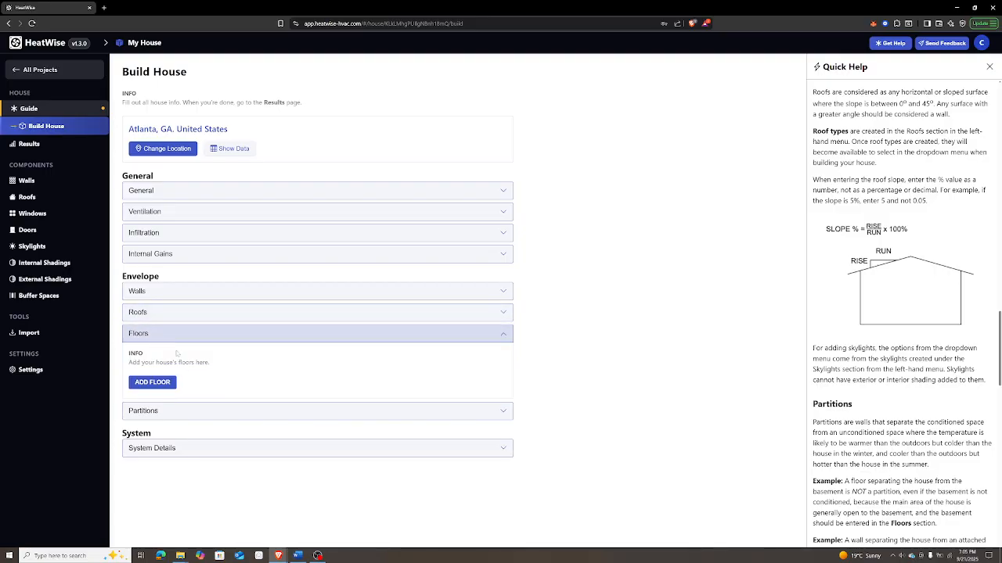
left_click(153, 384)
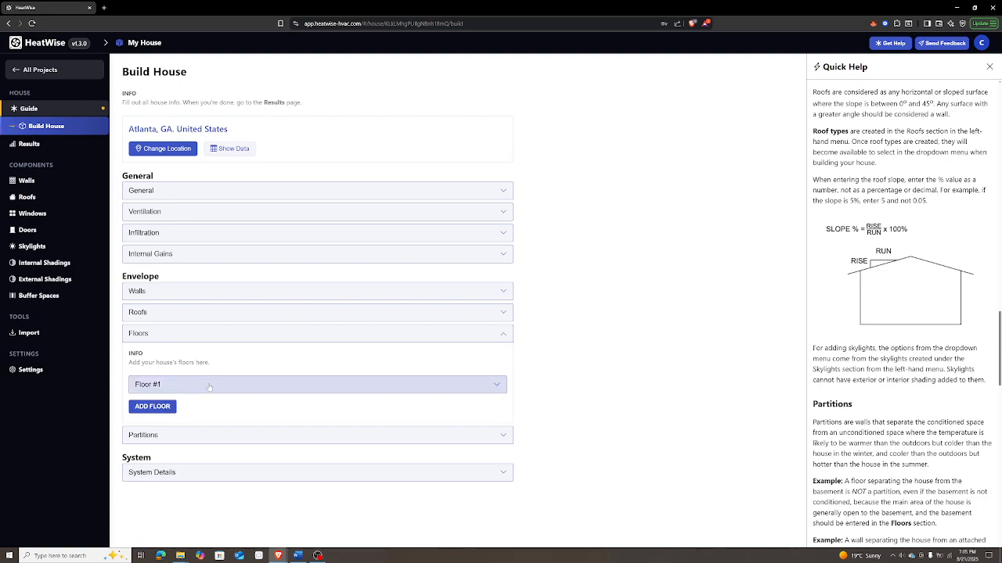
left_click(209, 386)
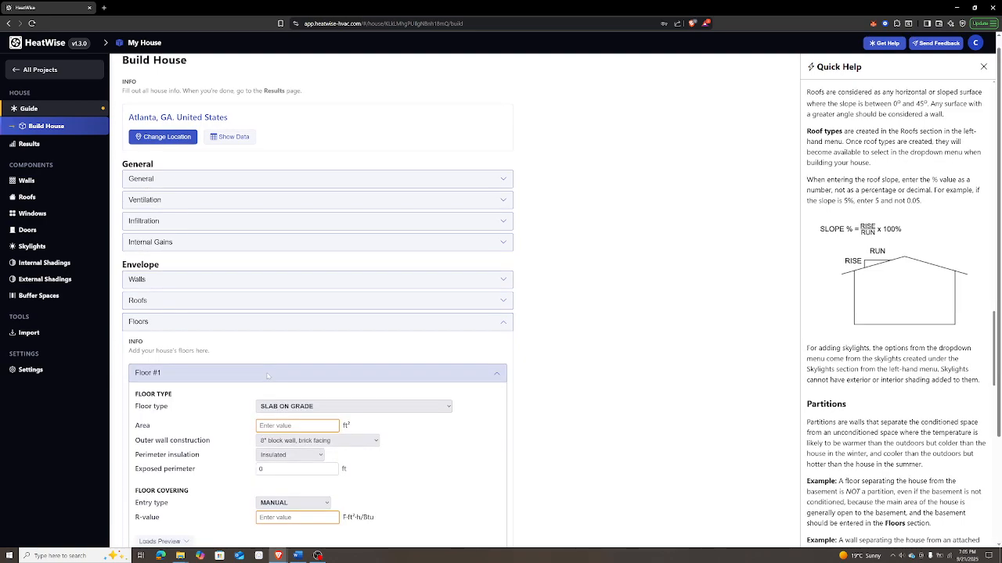
scroll(267, 377, "down", 1)
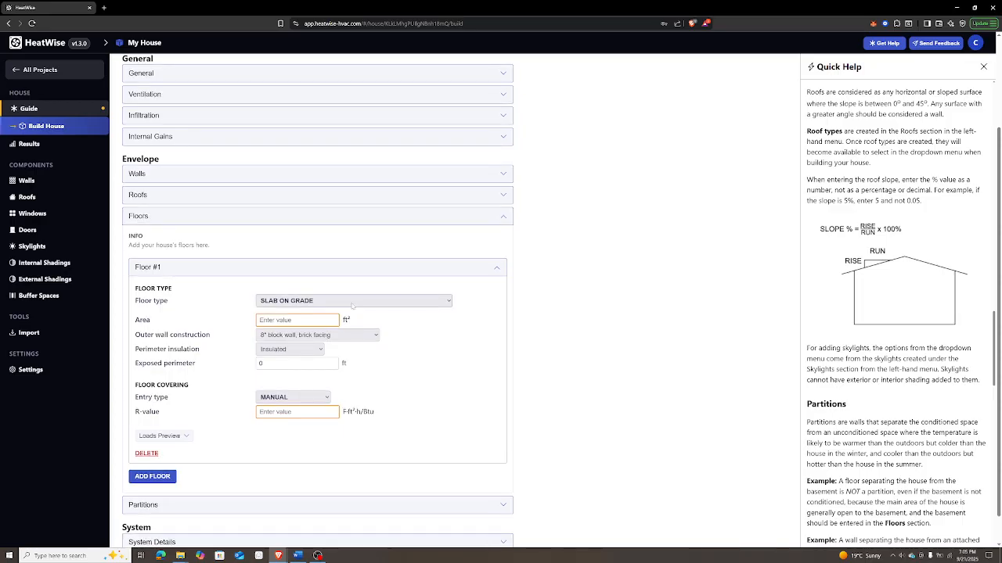
left_click(329, 308)
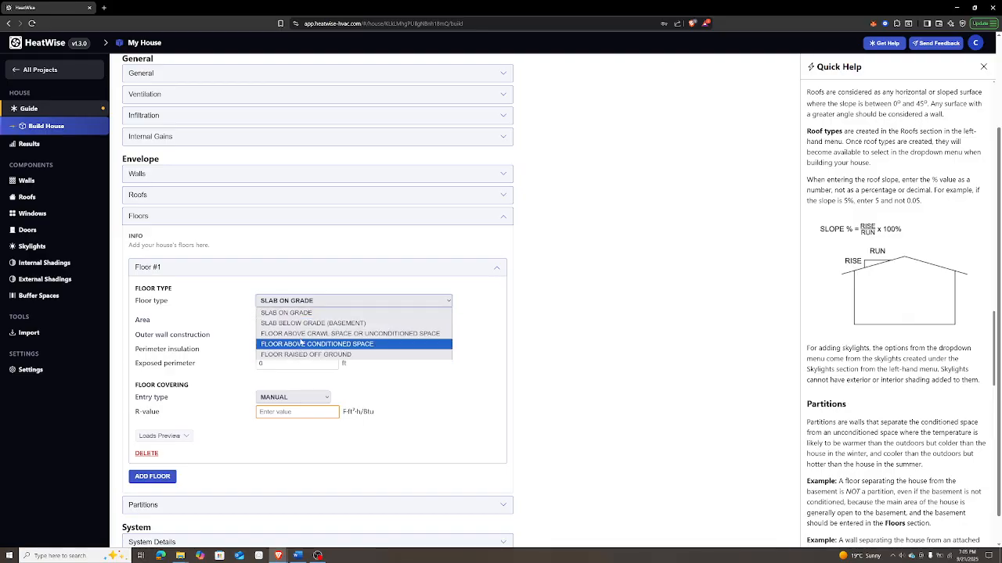
left_click(297, 312)
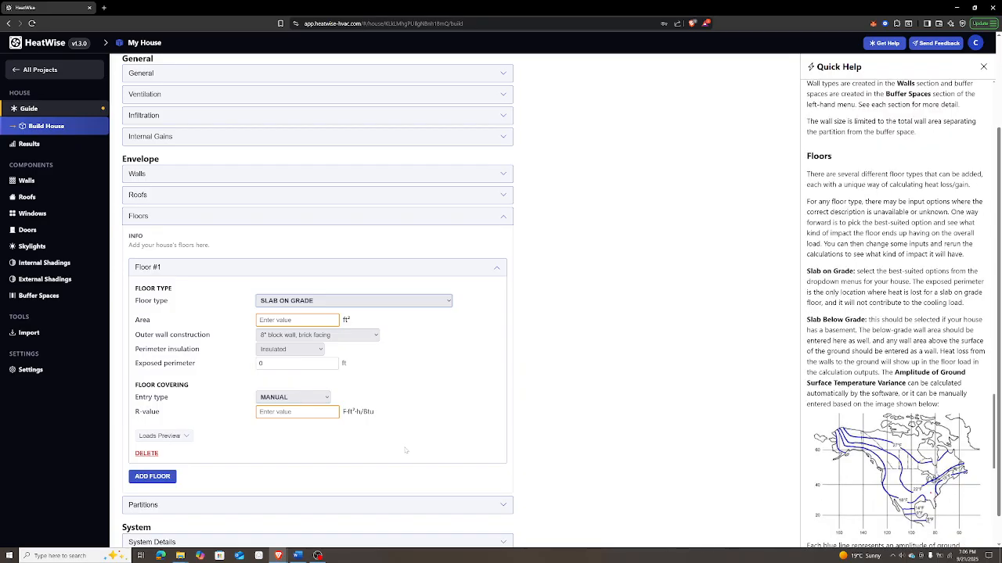
- Preview the slab below grade (basement) inputs for Floor #1 and switch the floor type back to slab on grade
left_click(318, 305)
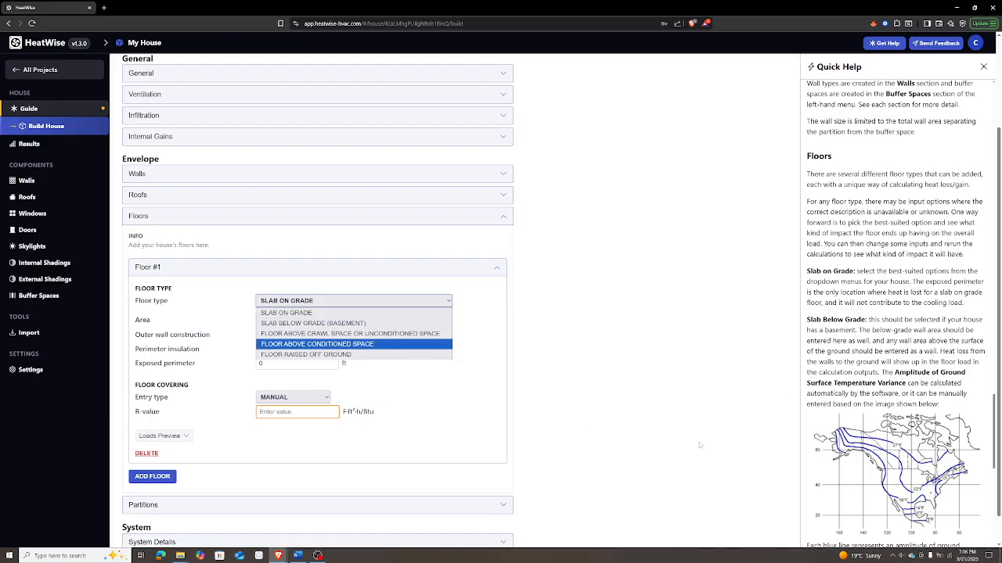
left_click(318, 324)
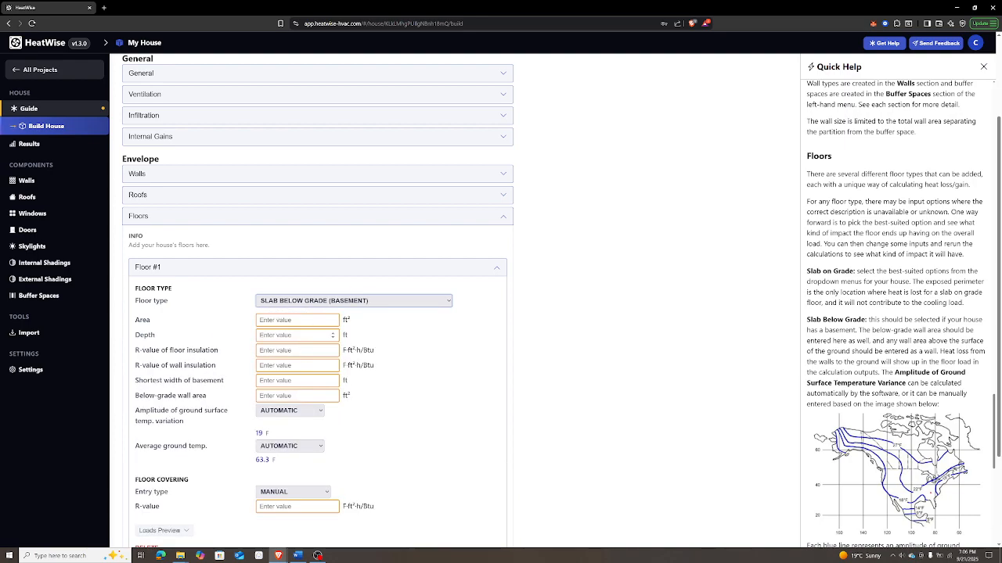
left_click(306, 301)
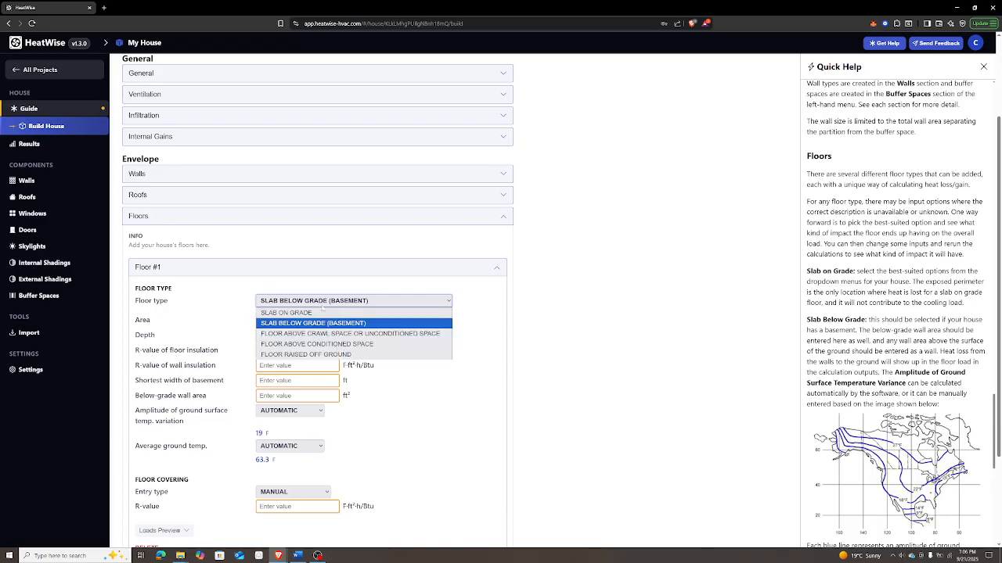
left_click(301, 312)
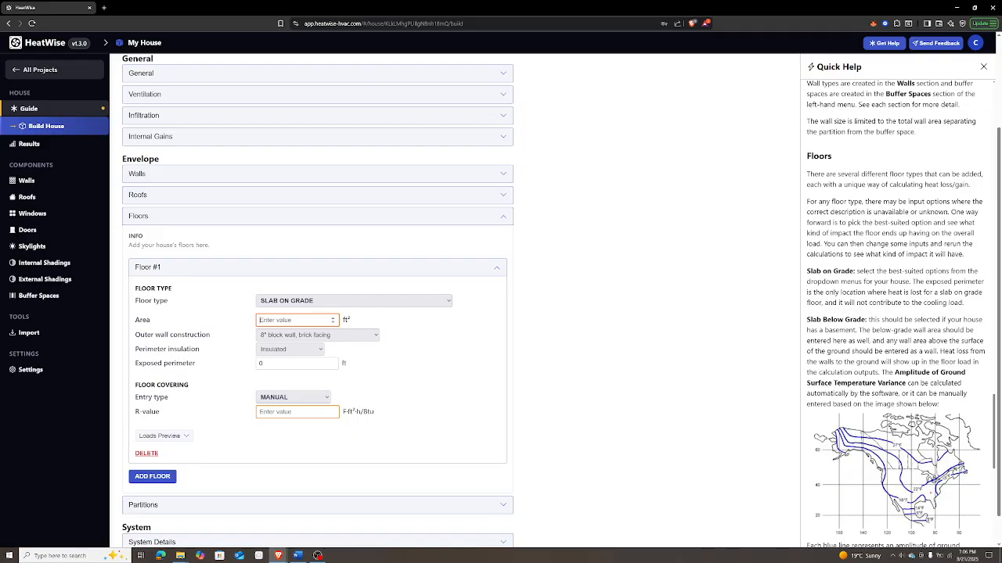
- Set Floor #1's area to 600 ft², its outer wall construction to 4" block wall, brick facing, and its perimeter insulation to Insulated
type("600")
left_click(352, 335)
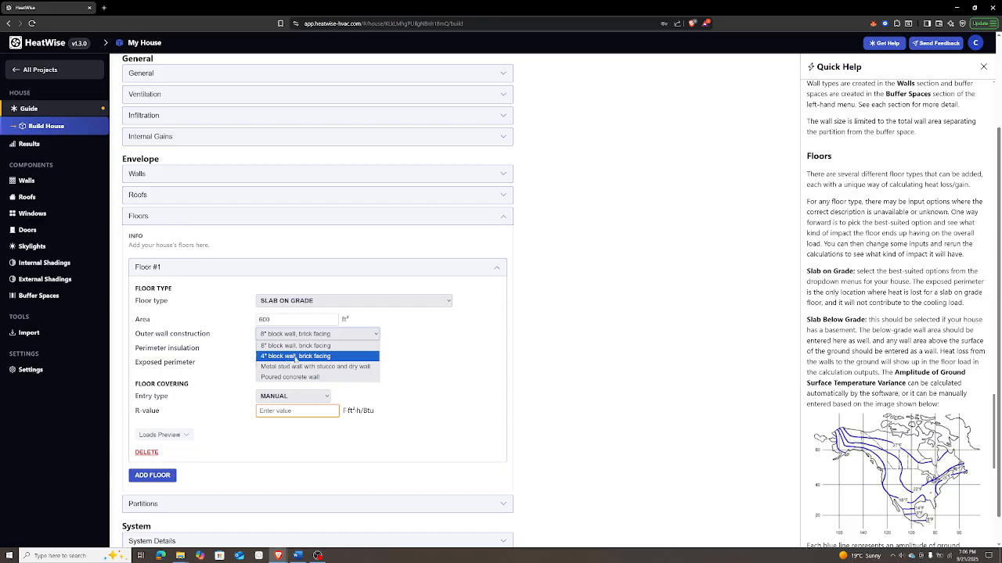
left_click(296, 356)
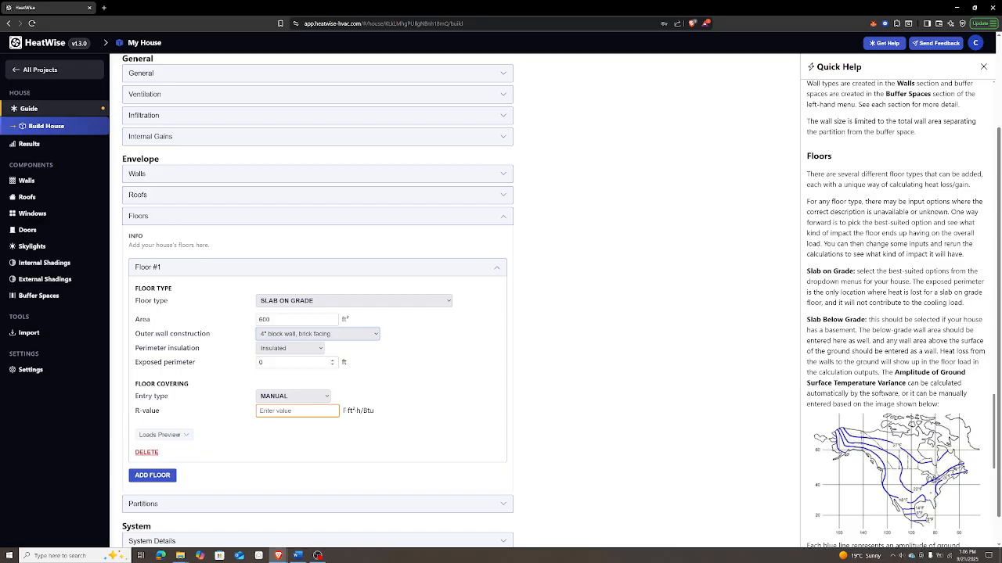
left_click(297, 350)
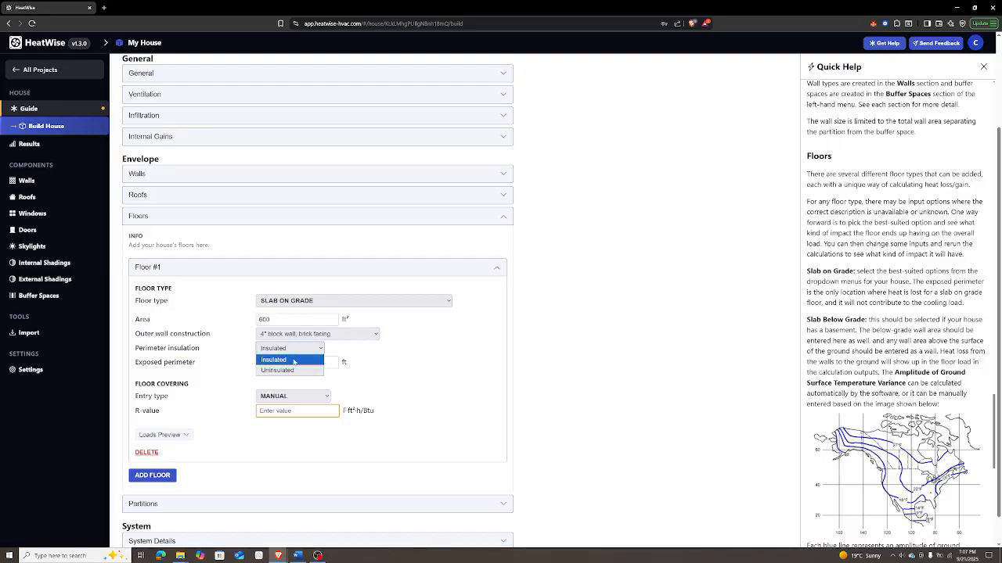
left_click(294, 360)
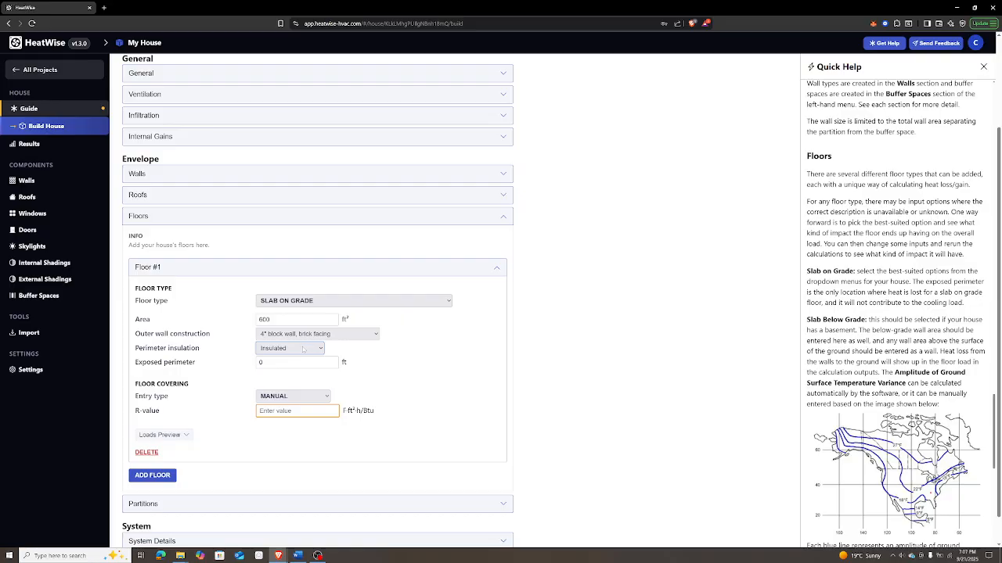
- Keep Floor #1's perimeter insulation as Insulated and set its exposed perimeter to 100 ft
left_click(304, 348)
left_click(303, 349)
left_click(296, 362)
key("BackSpace")
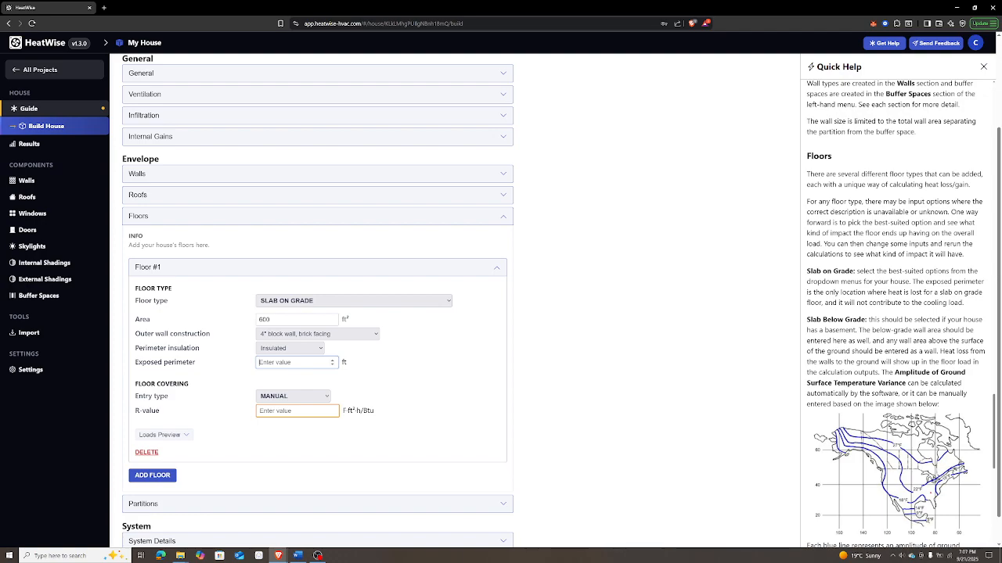
type("100")
left_click(410, 375)
- Choose Floor #1's covering from the material list as Light carpet (R-value=0.6)
left_click(297, 399)
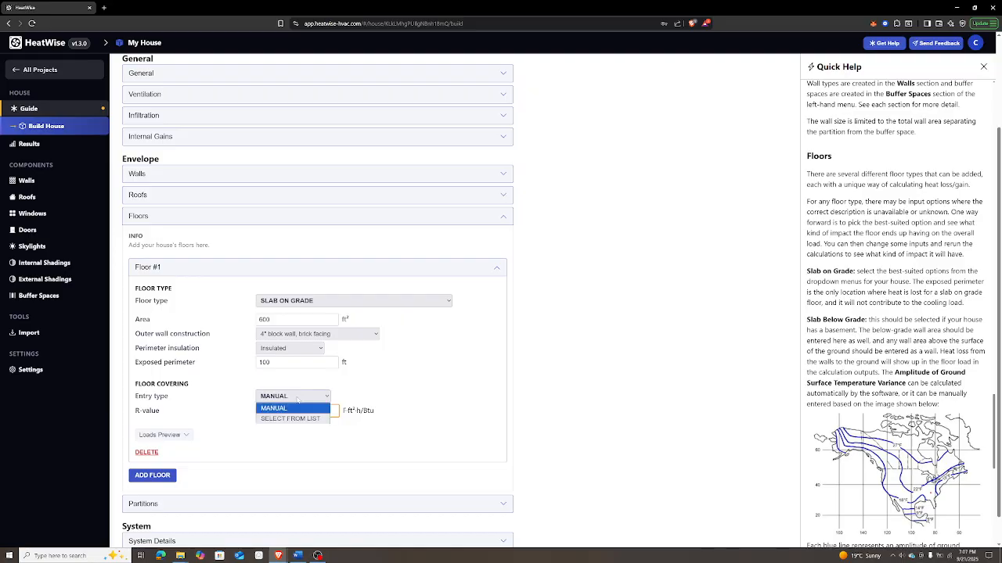
left_click(293, 419)
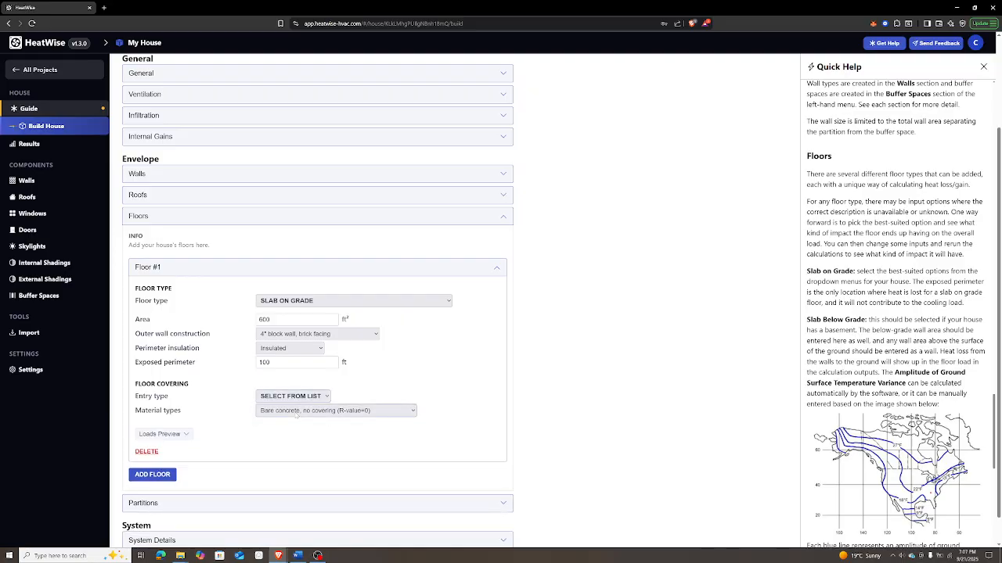
left_click(296, 413)
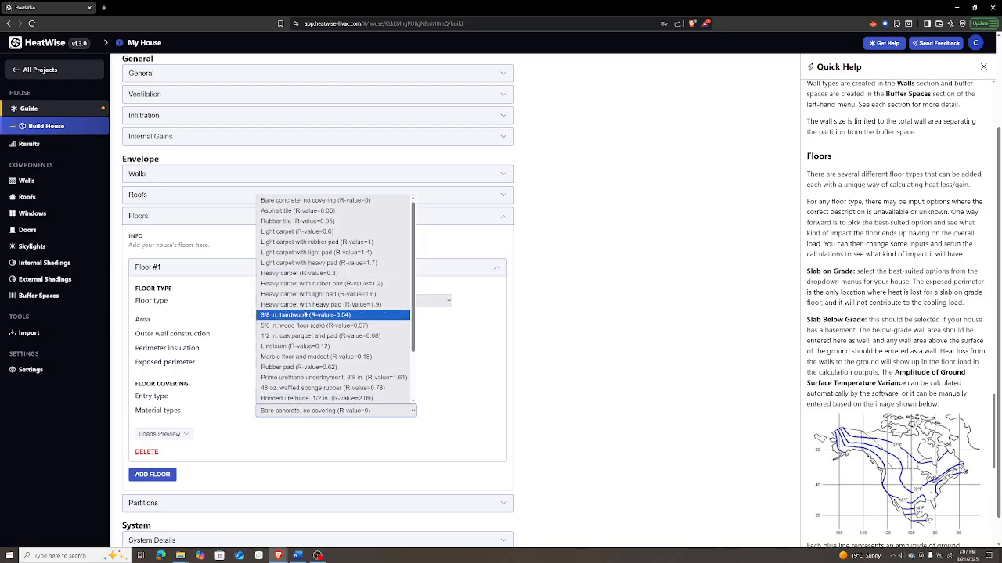
left_click(311, 233)
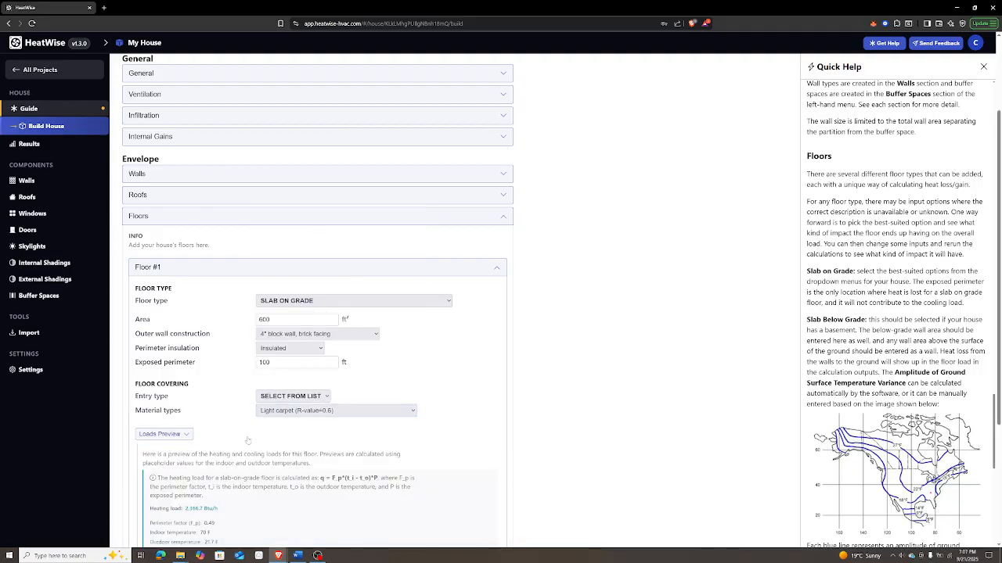
- Review the heating and cooling loads preview for the slab-on-grade version of Floor #1
scroll(303, 363, "down", 1)
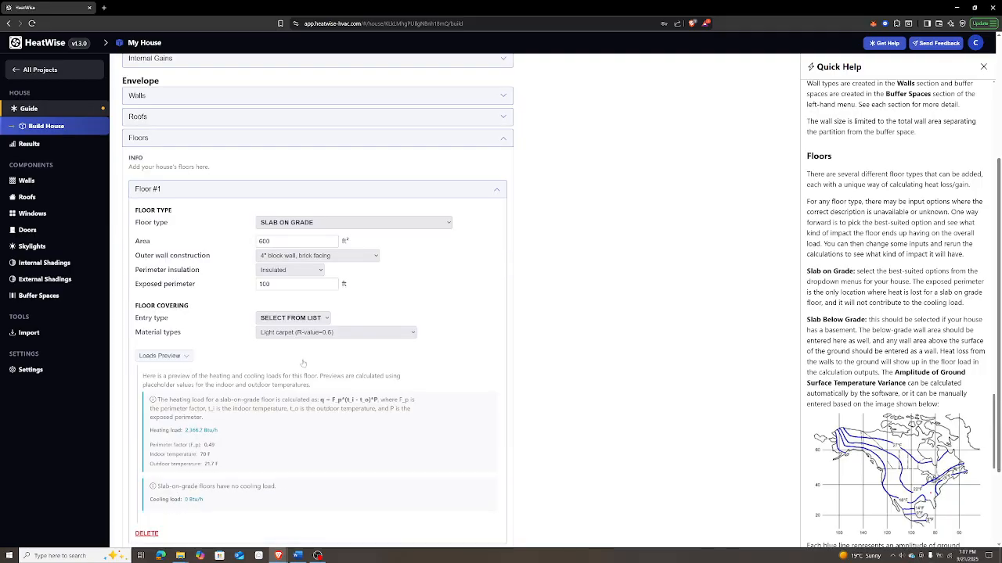
scroll(303, 363, "down", 1)
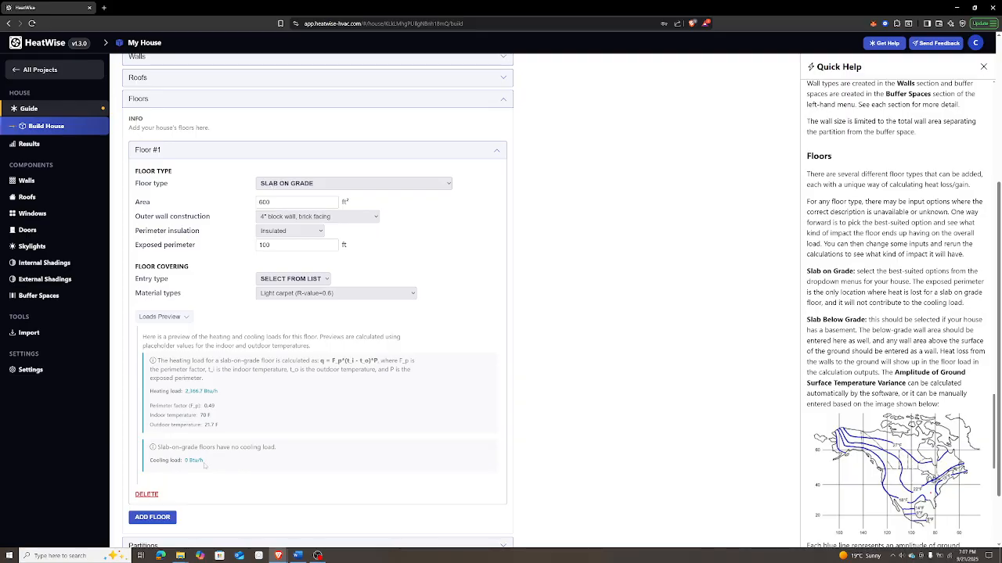
left_click_drag(205, 462, 184, 463)
scroll(267, 368, "up", 1)
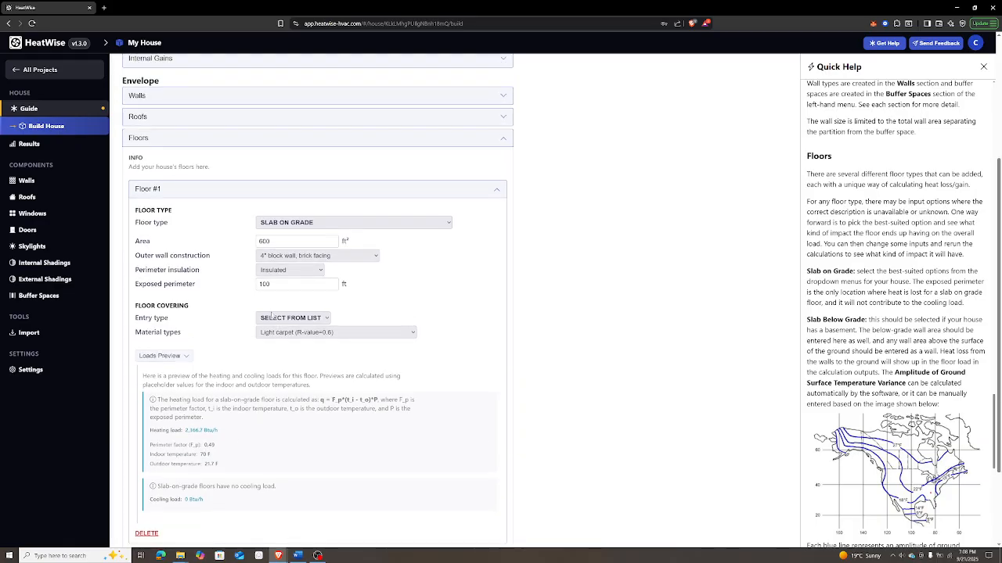
- Change Floor #1's type to slab below grade (basement) and collapse its loads preview
left_click(319, 223)
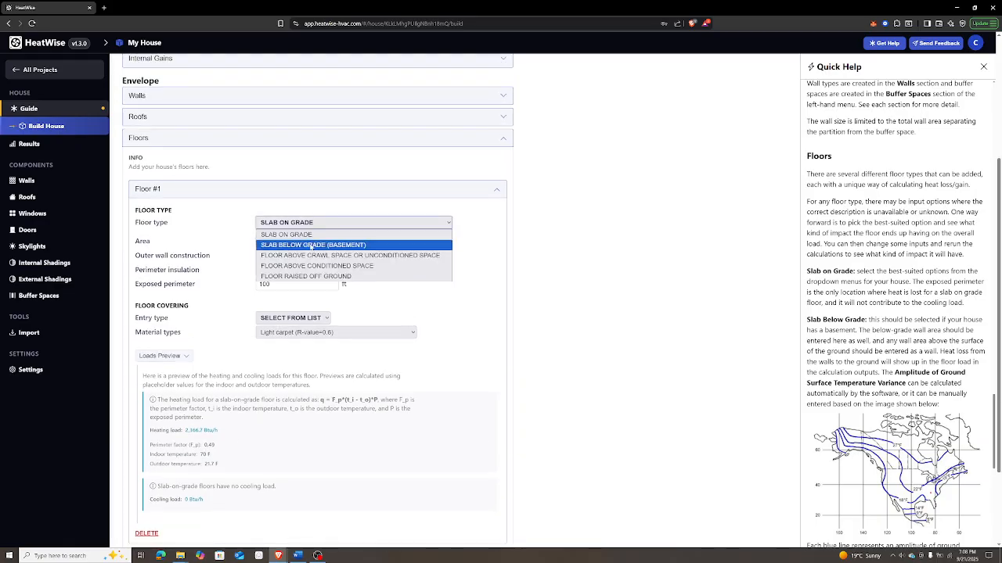
left_click(313, 245)
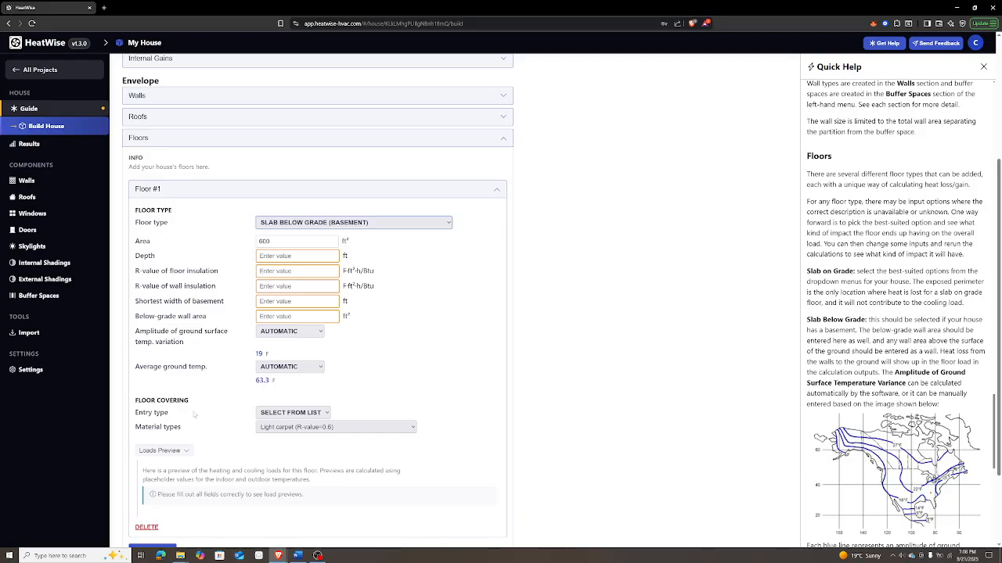
left_click(166, 451)
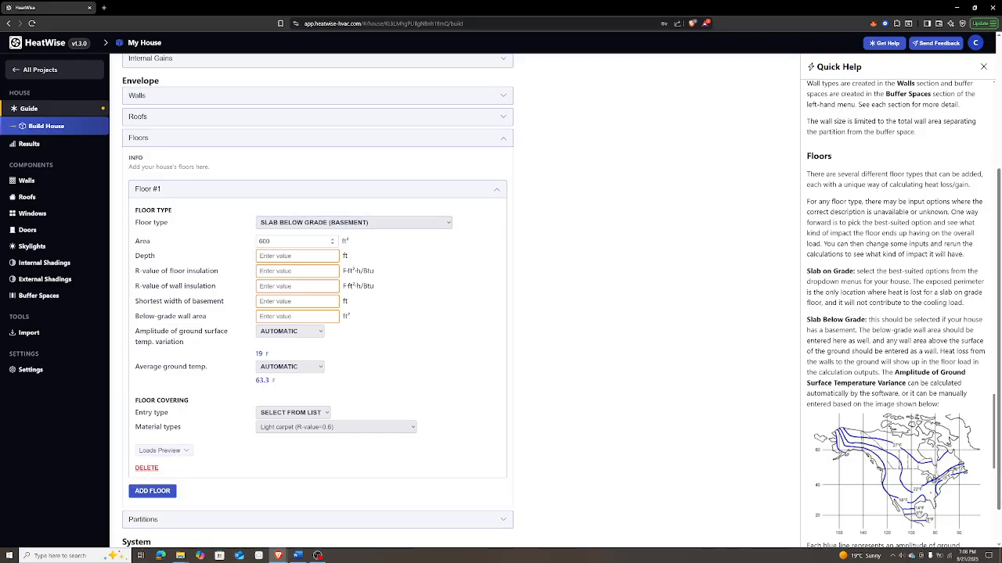
- Set the basement floor's depth to 6 ft and its below-grade wall area to 600 ft²
left_click(287, 241)
left_click(290, 256)
type("6")
left_click(425, 263)
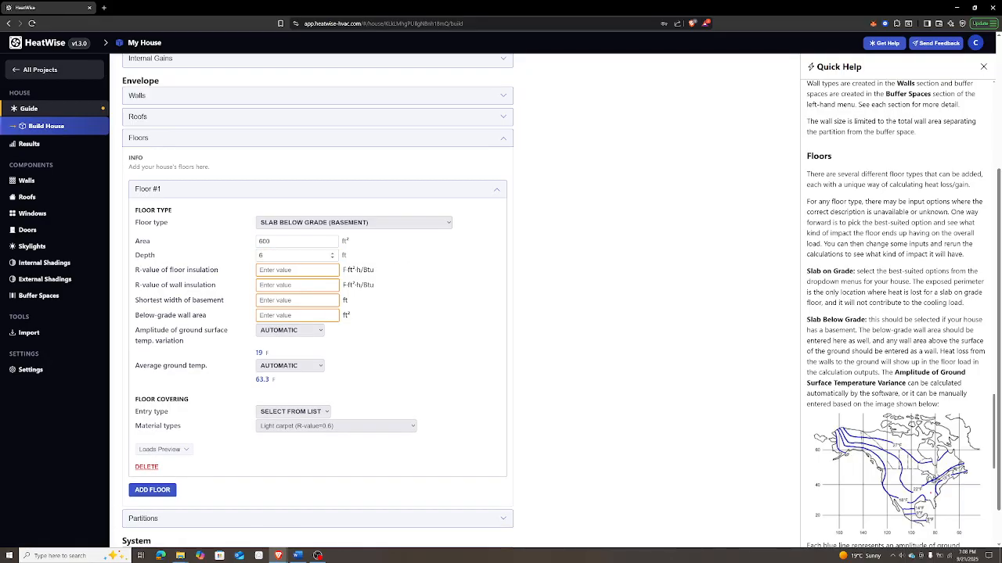
left_click(298, 316)
type("600")
left_click(377, 318)
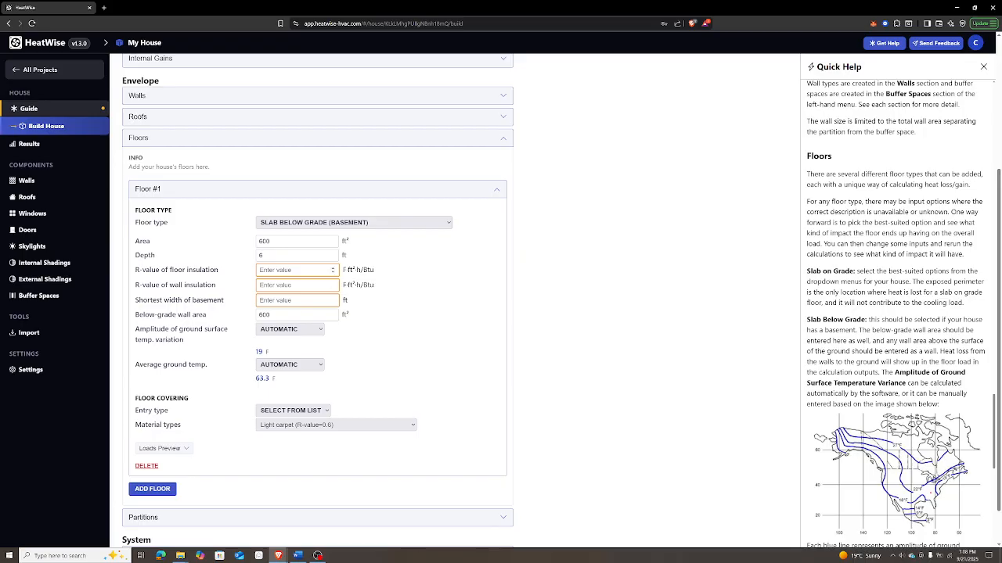
- Consult the slab below grade guidance in Quick Help and set the floor insulation R-value to 5
scroll(895, 313, "down", 3)
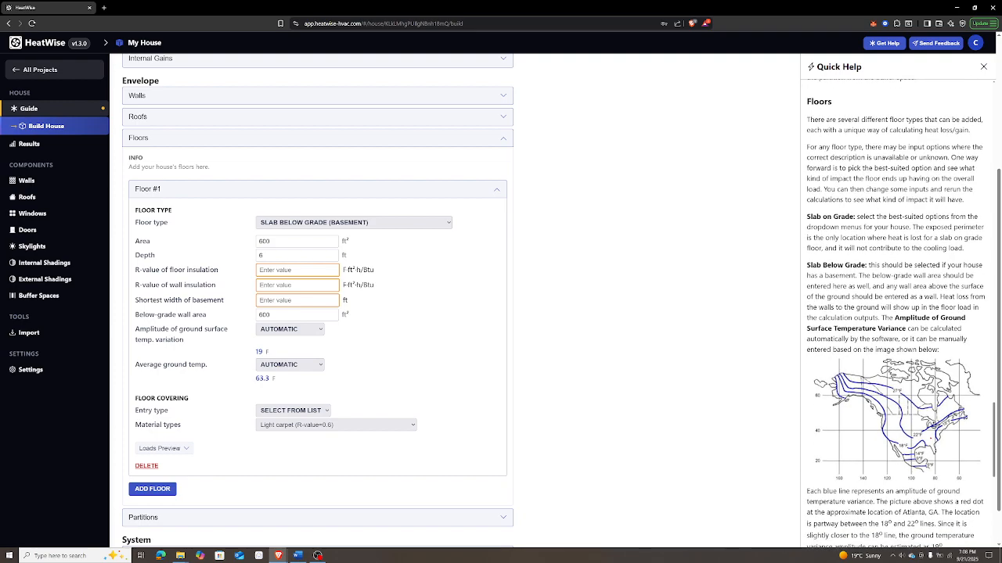
scroll(895, 314, "down", 2)
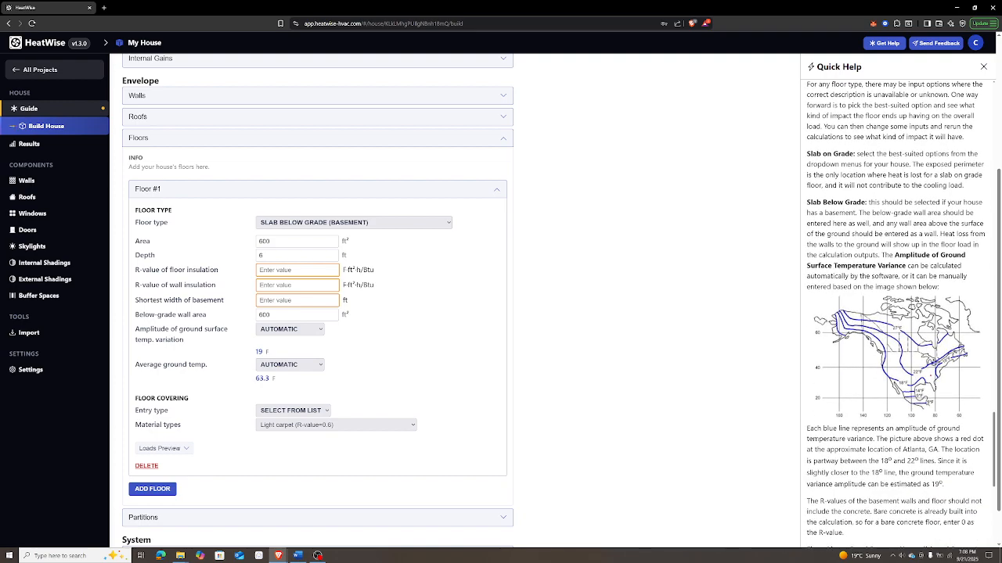
scroll(880, 325, "down", 1)
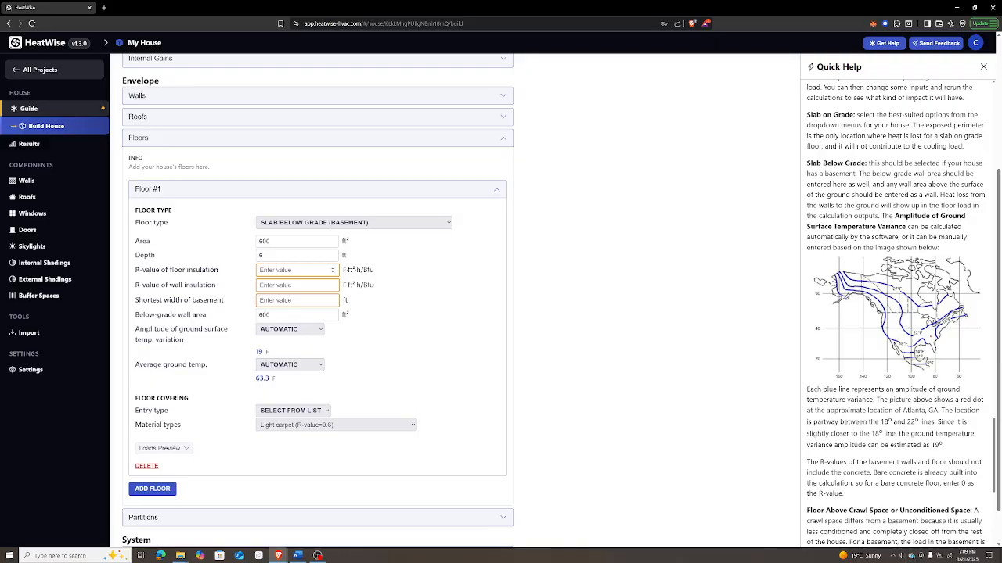
left_click(297, 270)
left_click(296, 285)
left_click(296, 270)
type("5")
key("Tab")
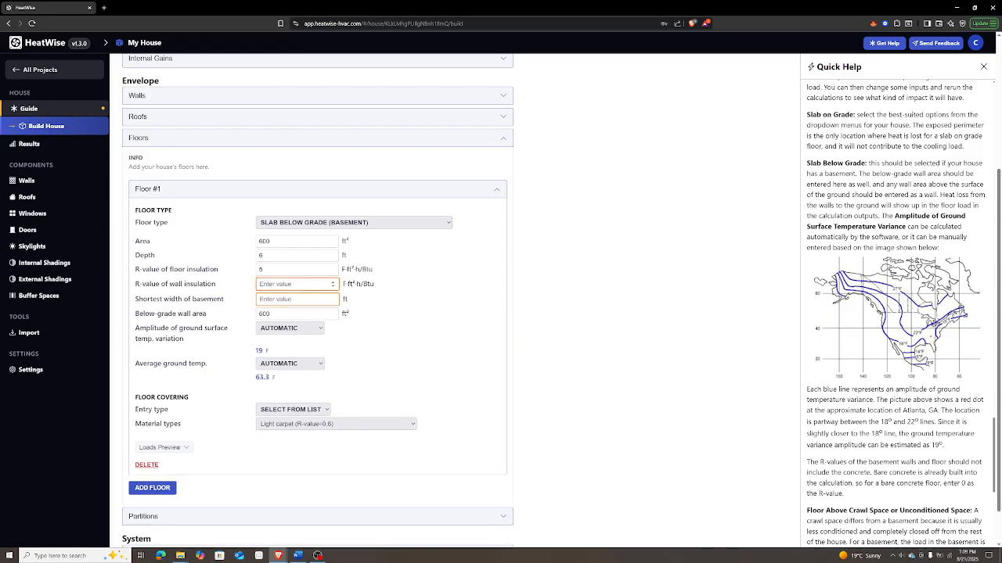
- Set the basement's wall insulation R-value to 10 and its shortest width to 20 ft
type("10")
key("Tab")
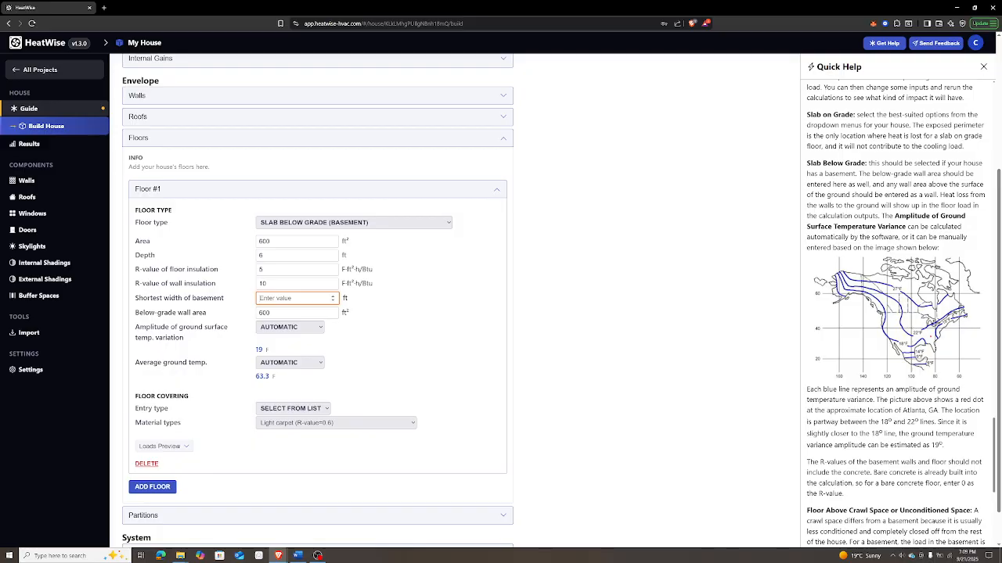
type("20")
left_click(445, 291)
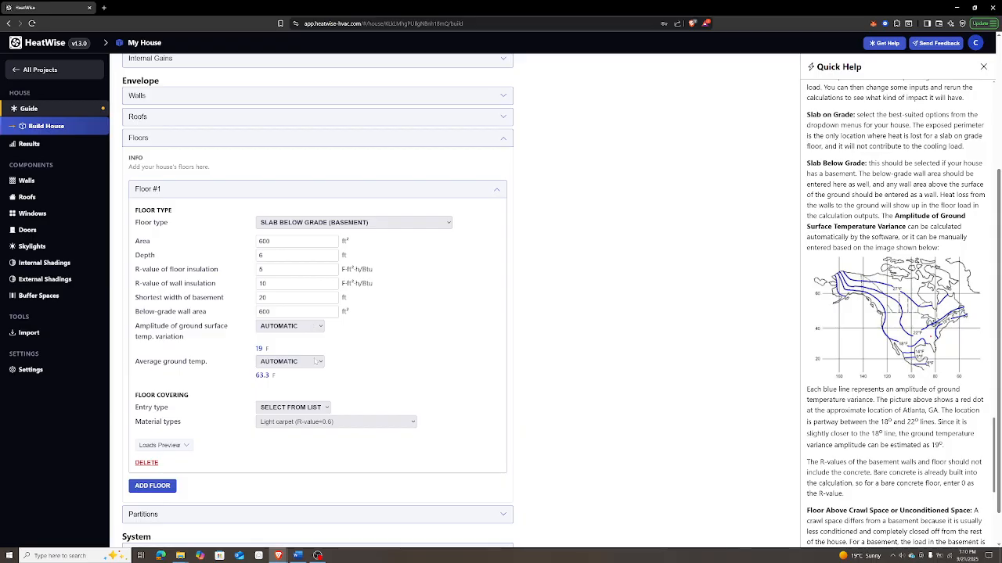
- Preview manual entry for the amplitude of ground surface temperature variation and switch it back to automatic
scroll(317, 361, "up", 1)
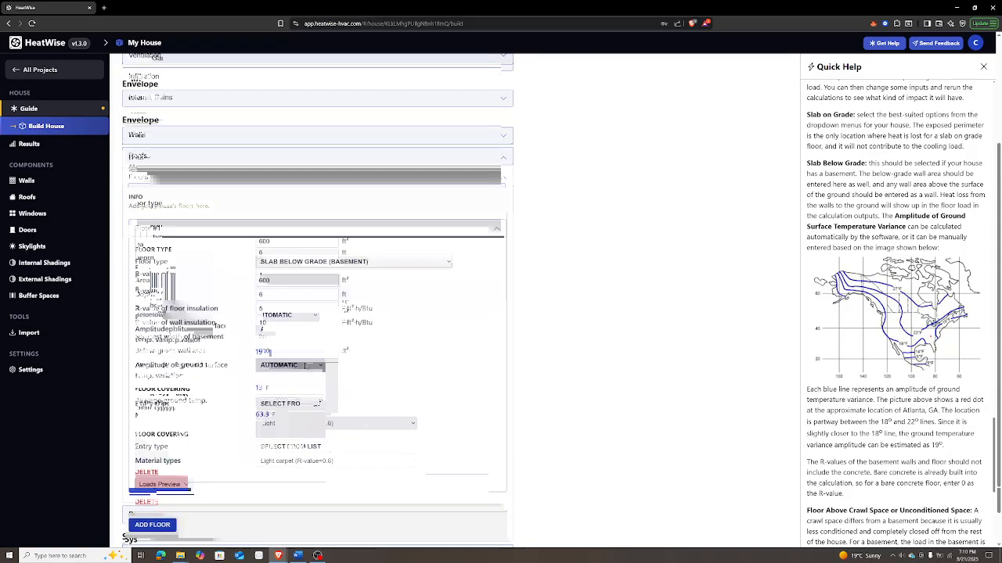
left_click(305, 366)
left_click(284, 387)
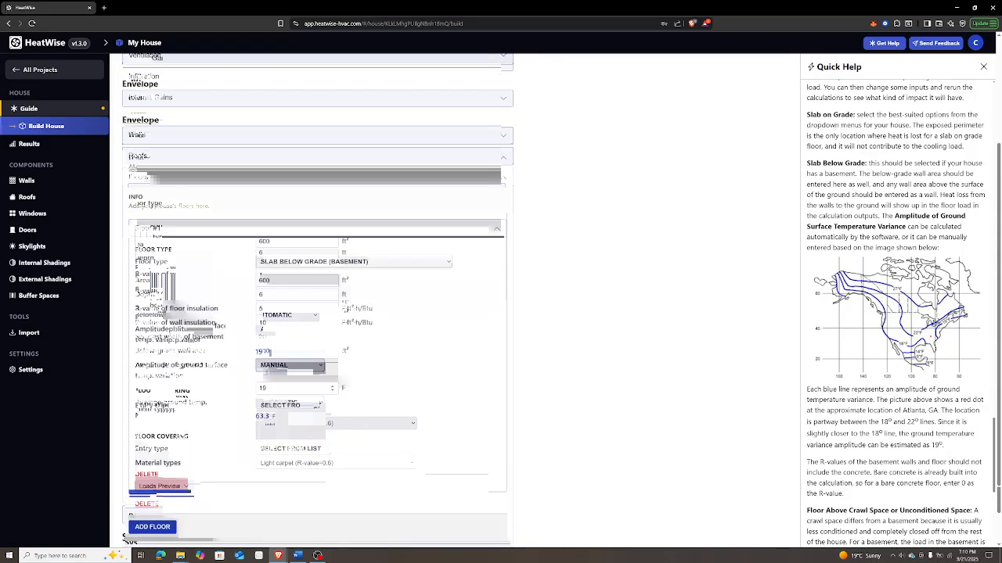
left_click_drag(270, 388, 241, 389)
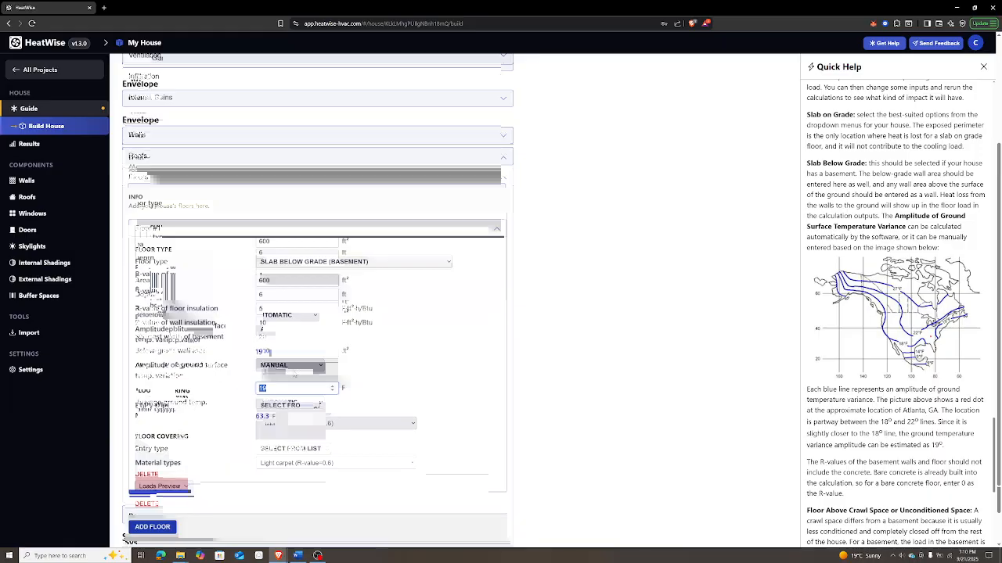
left_click(294, 367)
left_click(278, 378)
- Preview manual entry for the average ground temperature and switch it back to automatic
left_click(298, 402)
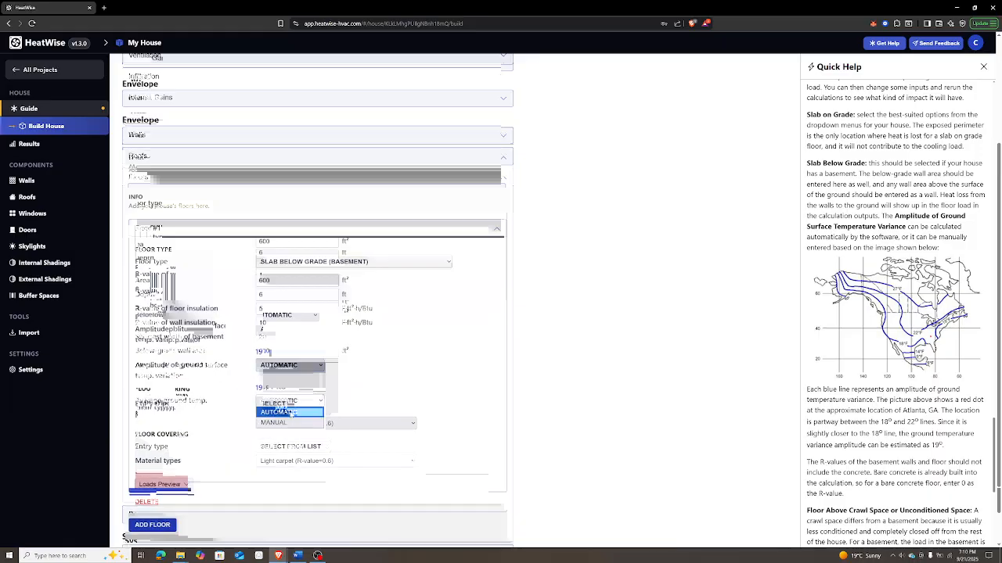
left_click(284, 423)
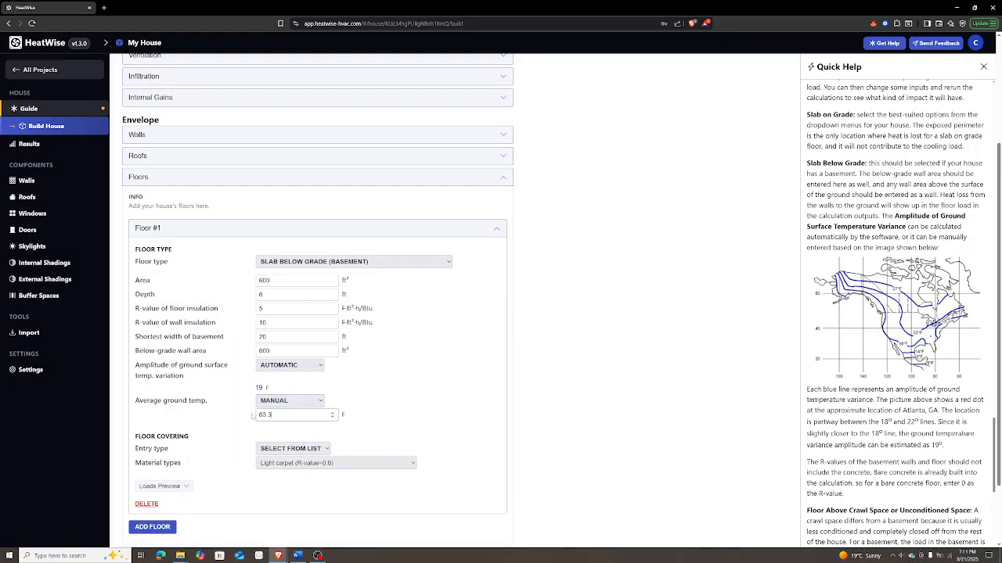
left_click(283, 402)
left_click(278, 413)
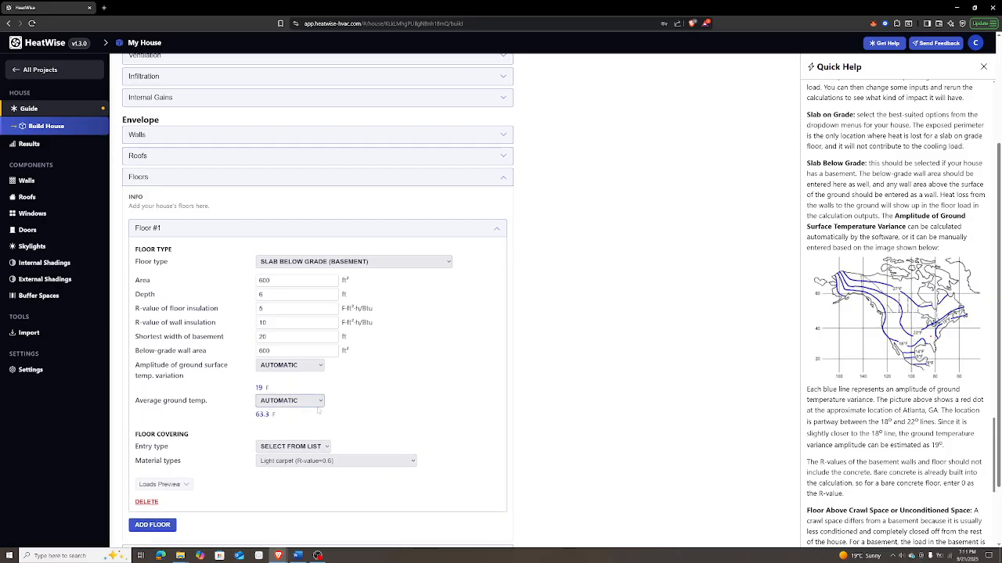
left_click_drag(282, 415, 243, 416)
left_click(303, 416)
- Review the heating and cooling loads preview for the basement floor and collapse the preview
scroll(192, 415, "down", 1)
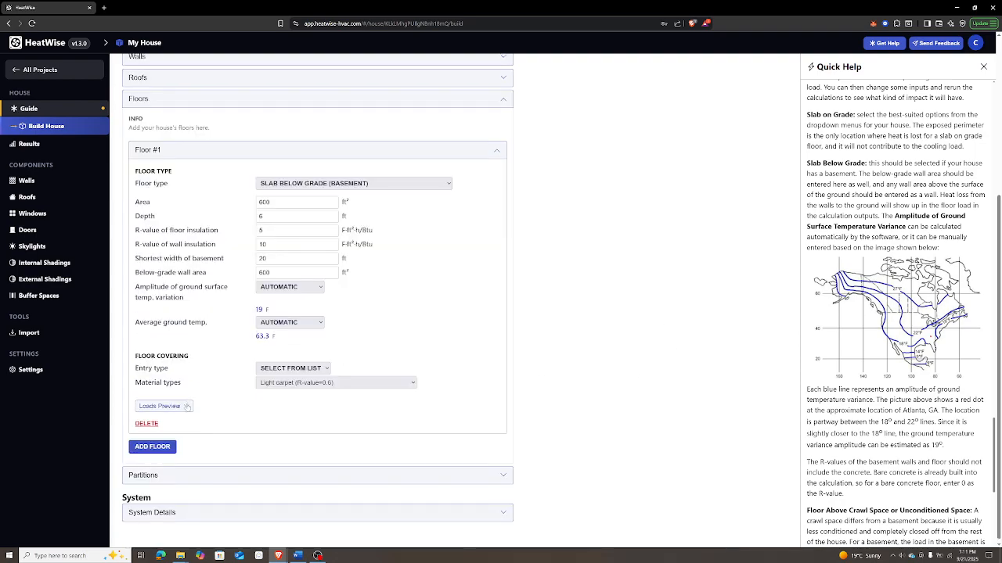
left_click(186, 407)
scroll(186, 406, "down", 2)
scroll(237, 396, "down", 1)
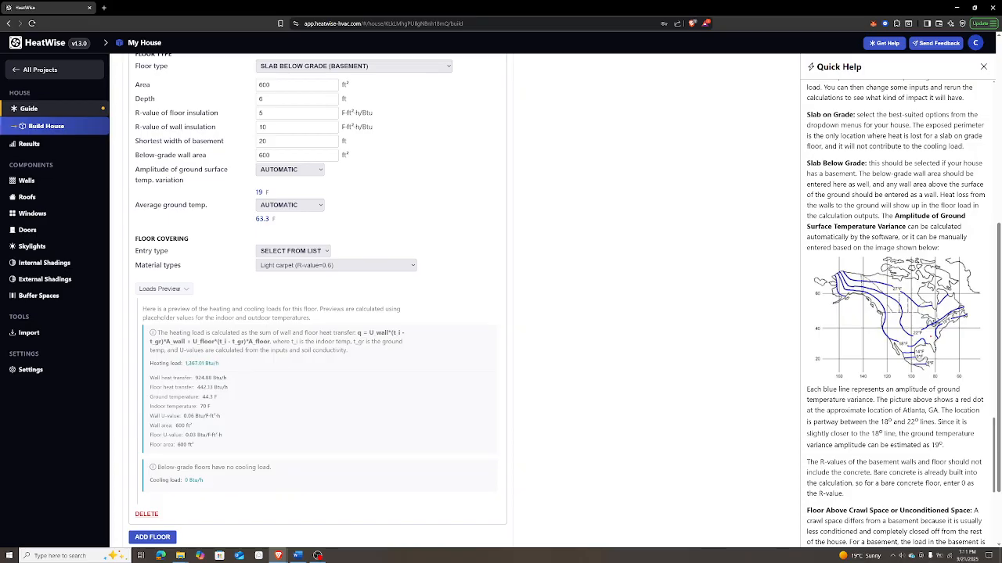
scroll(184, 362, "up", 2)
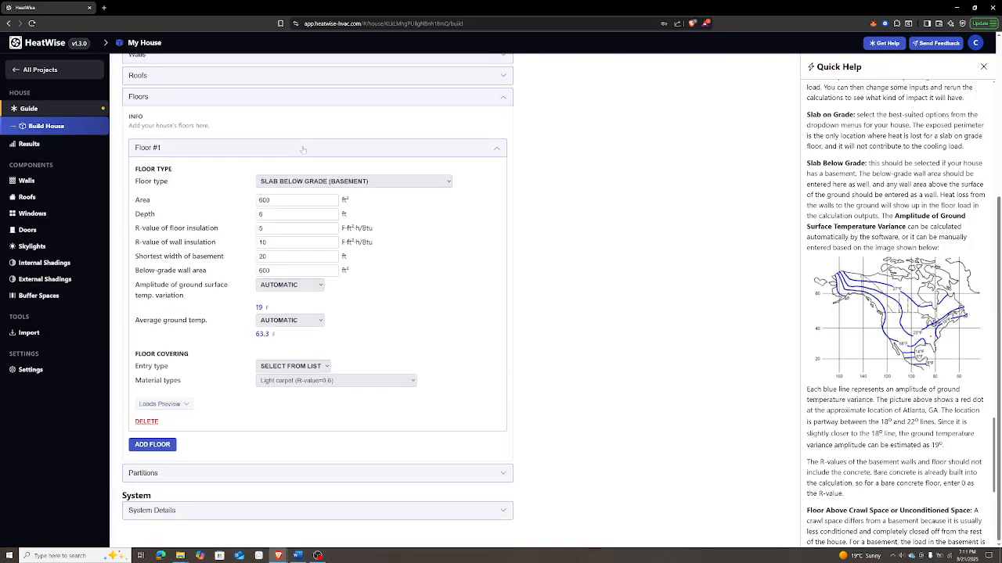
- Collapse Floor #1 and the floors section, and open the envelope's partitions section
left_click(302, 149)
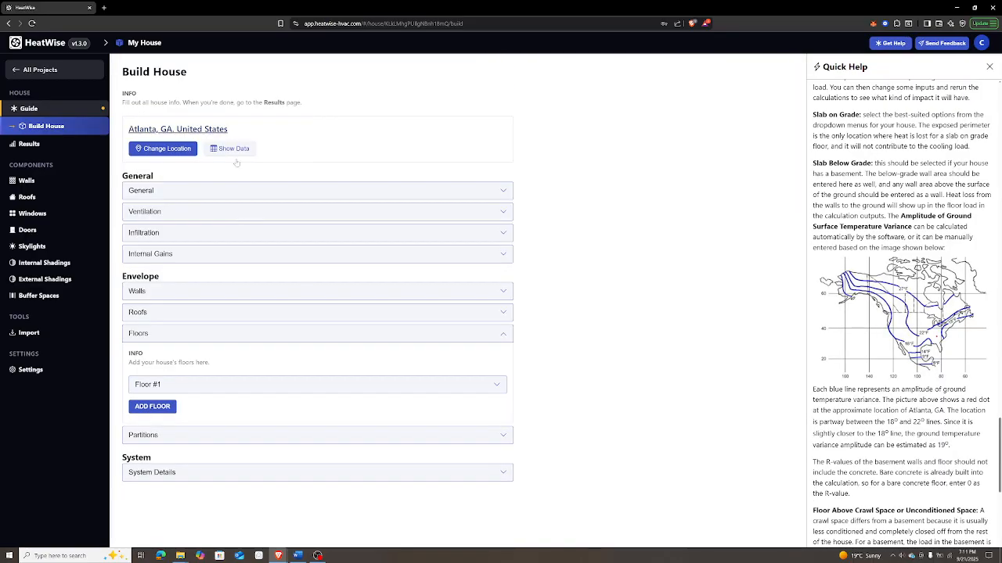
left_click(263, 335)
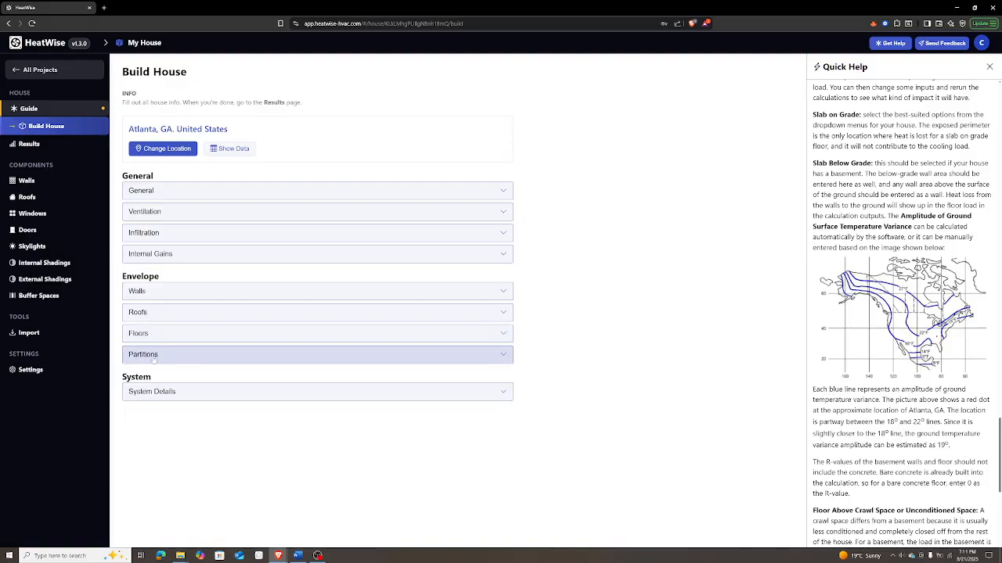
left_click(239, 355)
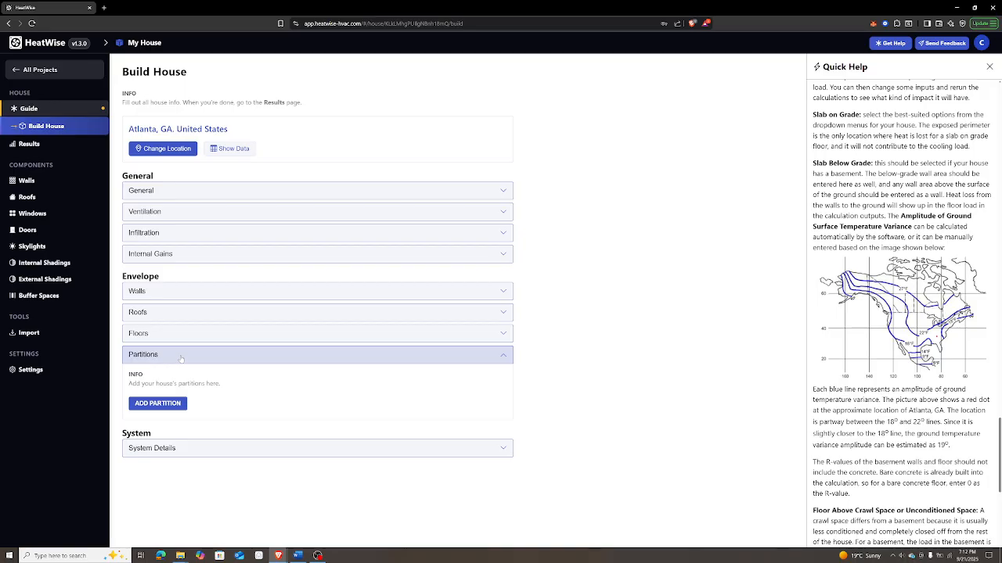
- Add a Brick Wall partition and set its size to 150 ft²
left_click(164, 403)
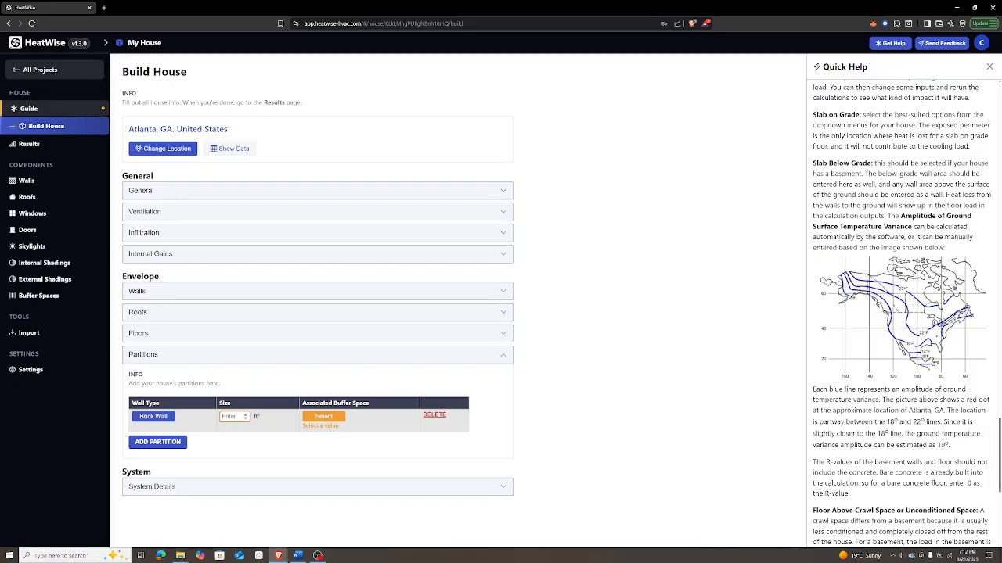
left_click(233, 417)
type("150")
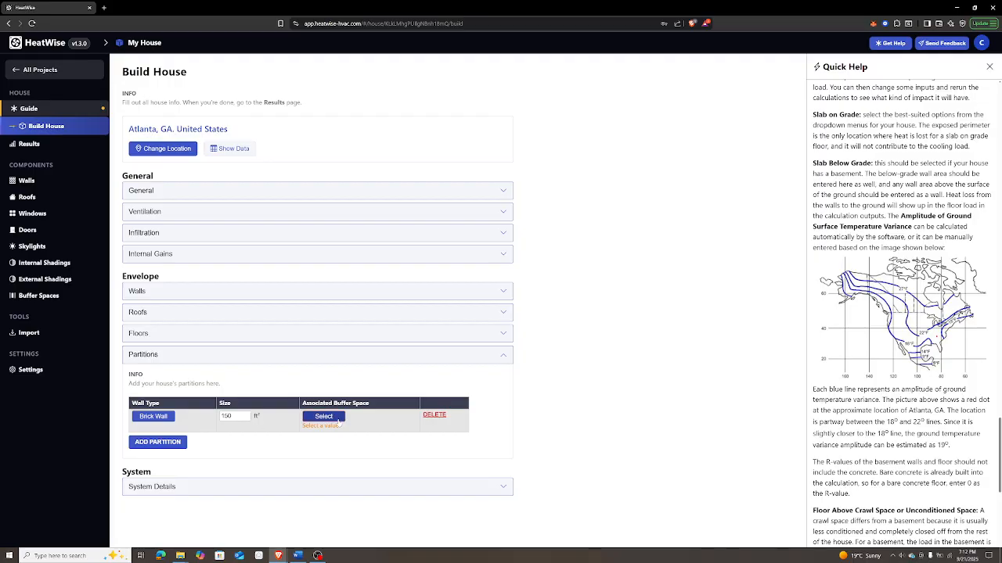
- Create a buffer space for the partition and name it Garage
left_click(341, 415)
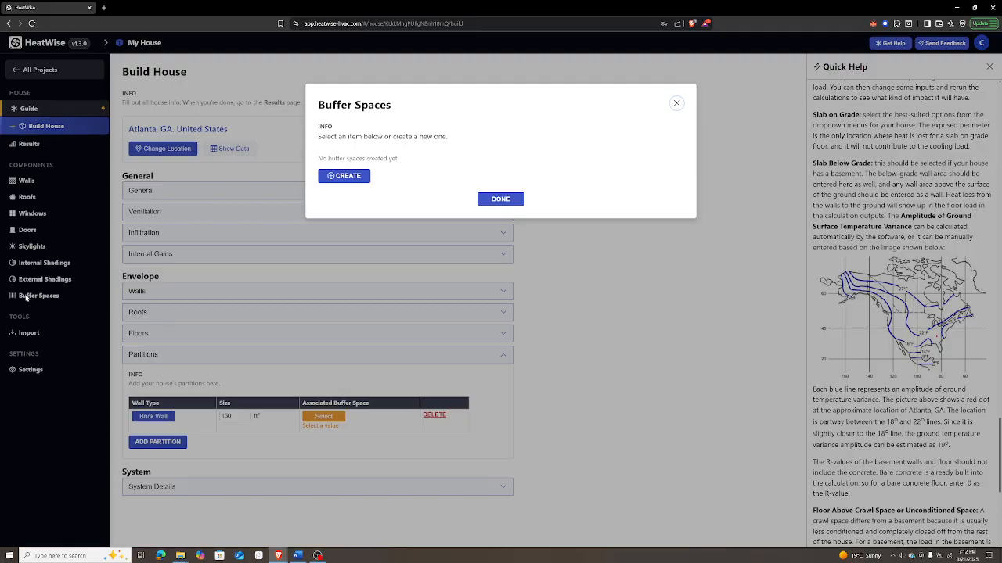
left_click(337, 176)
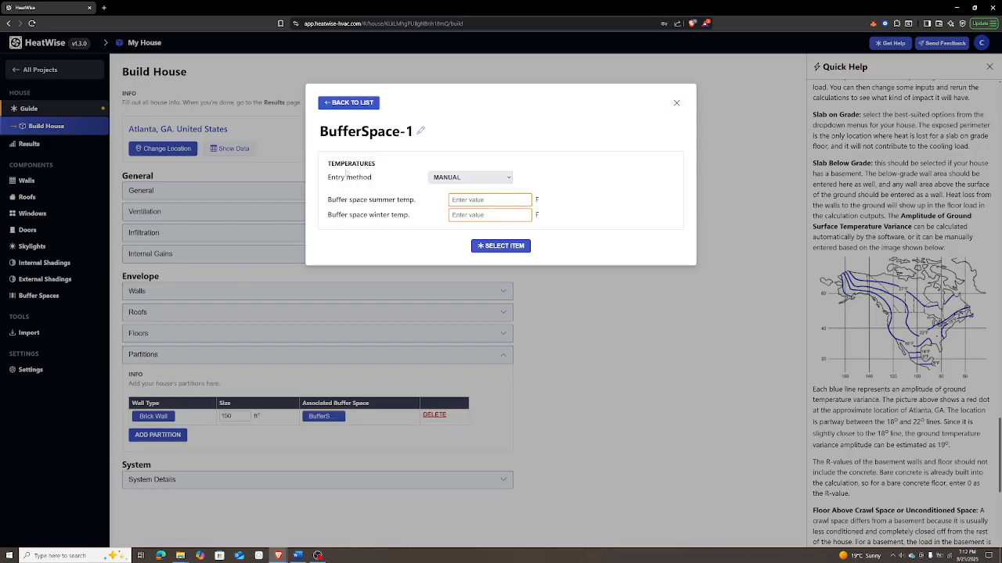
left_click(360, 131)
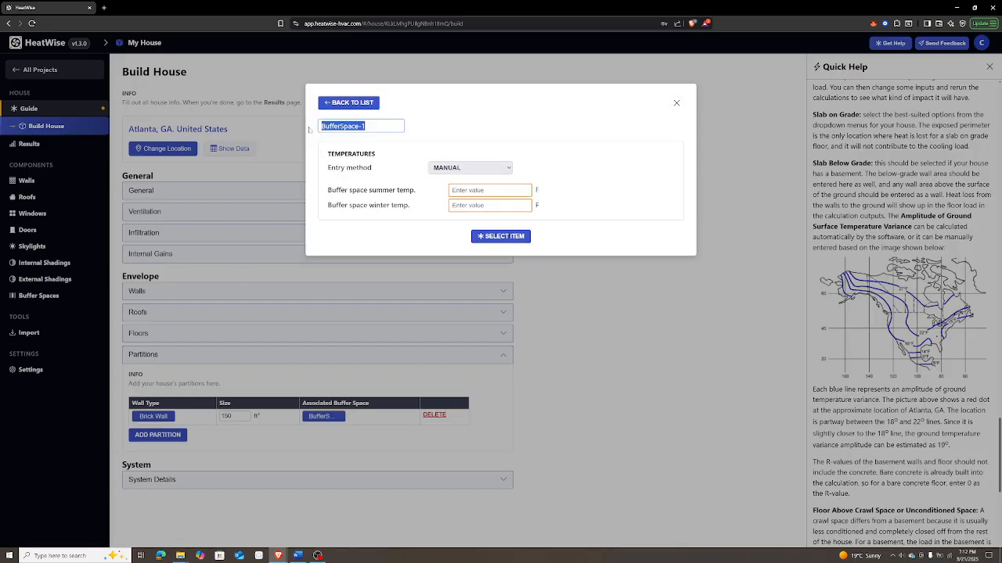
type("Garage")
left_click(423, 137)
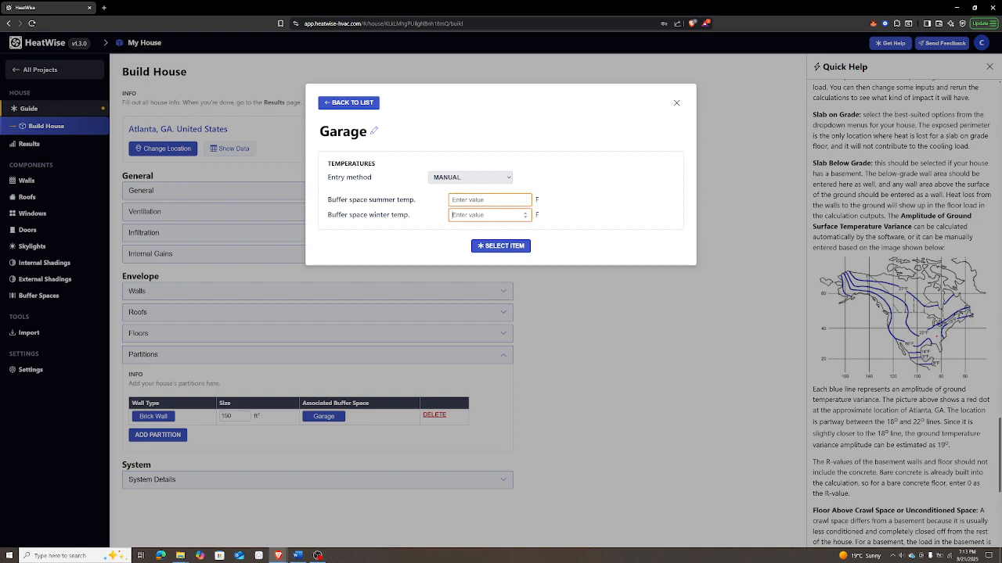
- Set the Garage buffer space's summer temperature to 90 F and its winter temperature to 50 F
left_click(452, 199)
type("90")
left_click(461, 214)
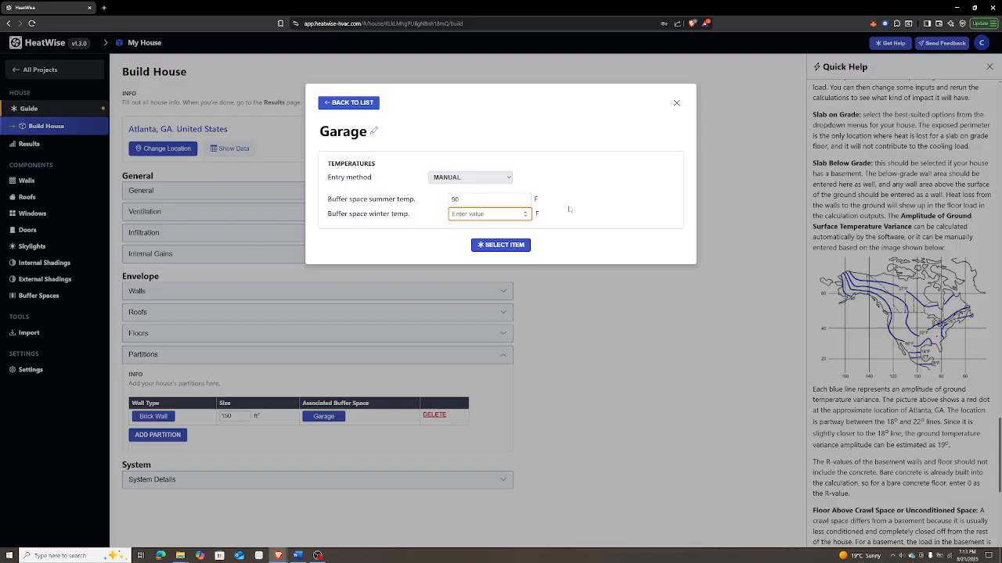
type("50")
left_click(569, 209)
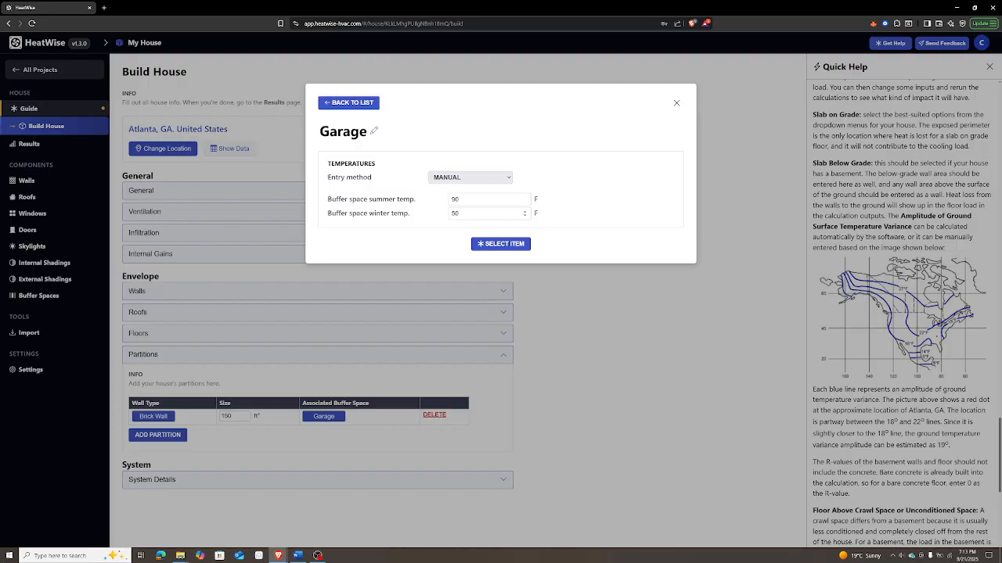
double_click(443, 214)
type("50")
left_click(568, 206)
- Change the Garage's temperature entry method to Build Buffer Space and add two more walls to the builder
left_click(480, 181)
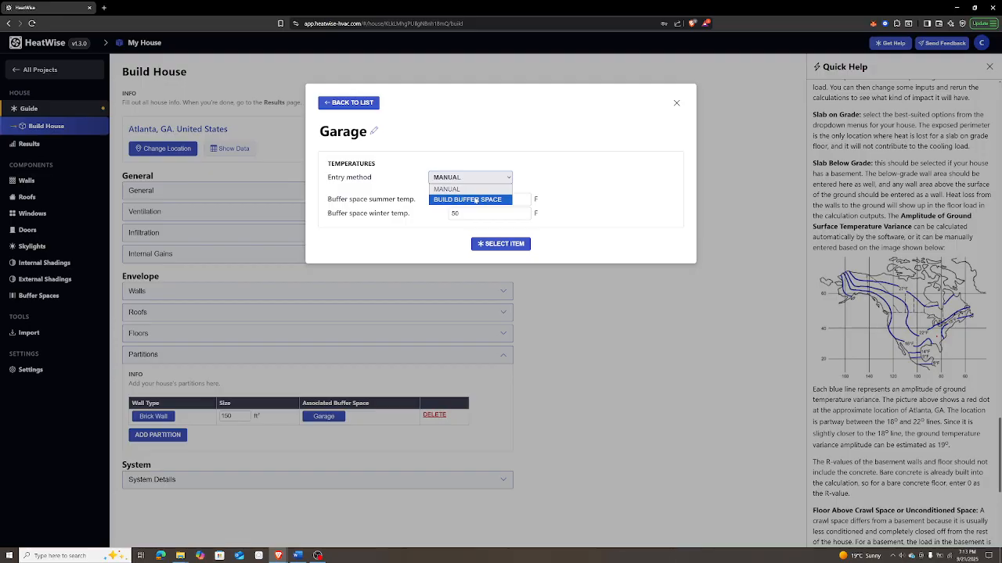
left_click(475, 200)
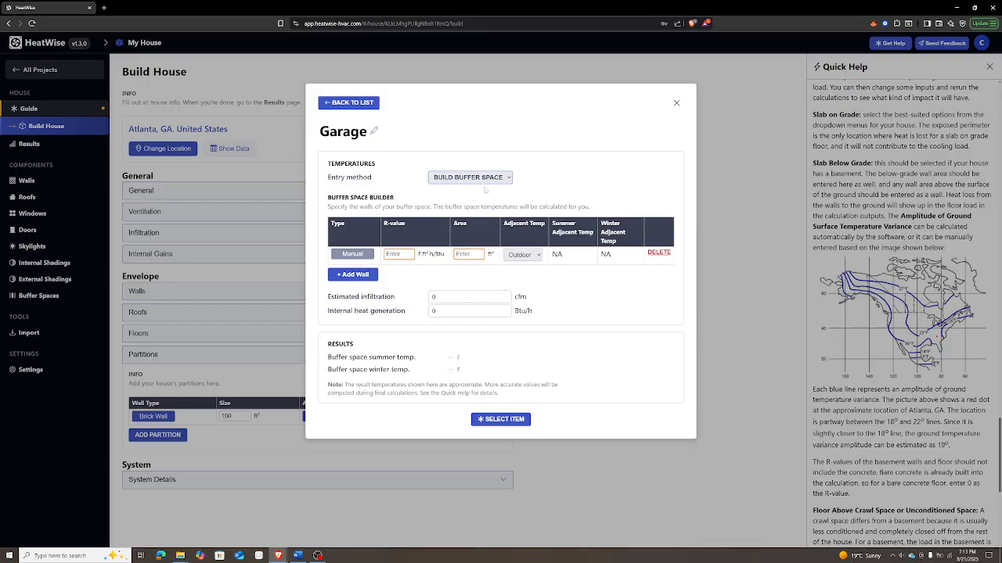
left_click(349, 276)
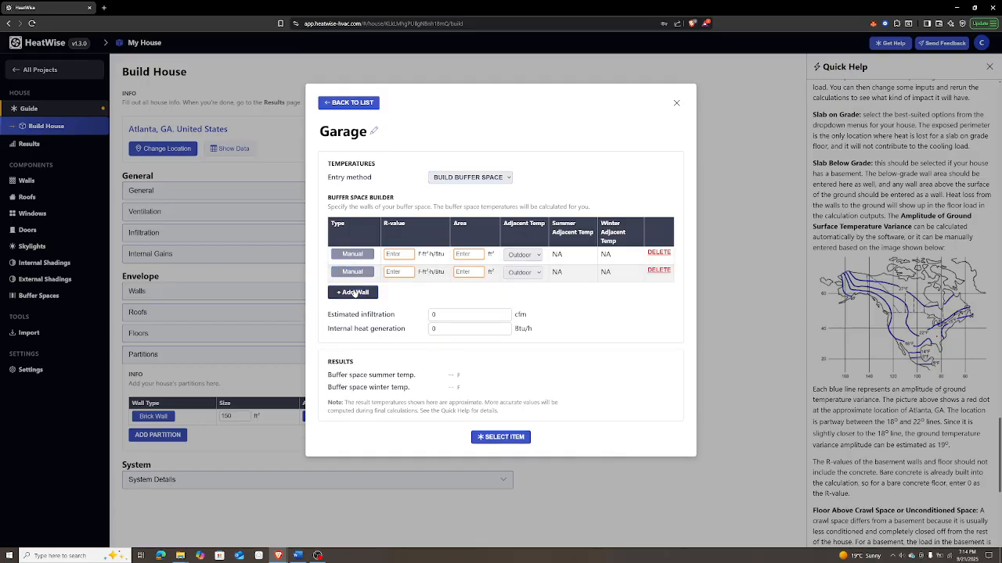
left_click(355, 292)
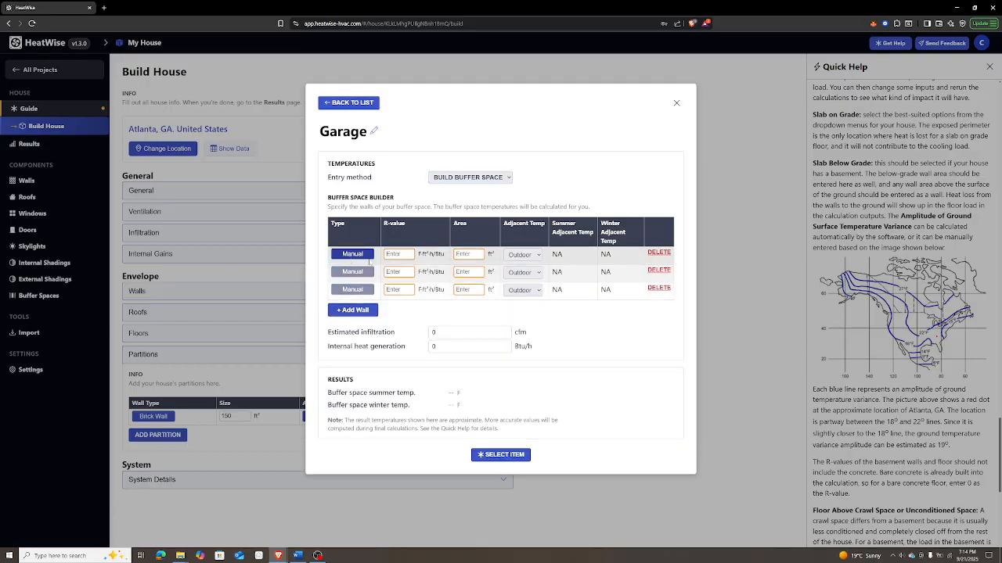
- Assign Brick Wall to the first Garage wall and Brick Wall 2 to the second, and give the third a manual R-value of 12
left_click(363, 257)
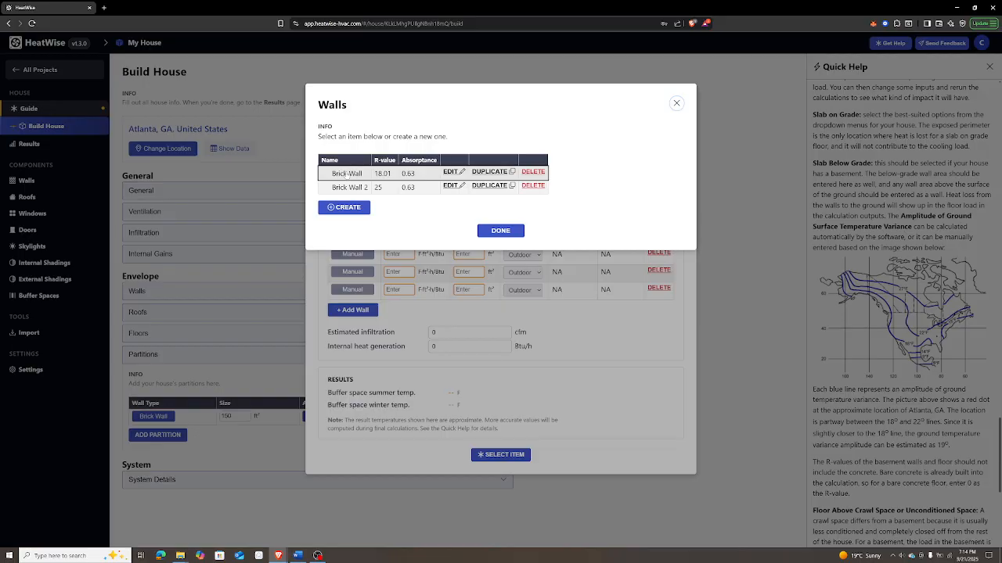
left_click(486, 232)
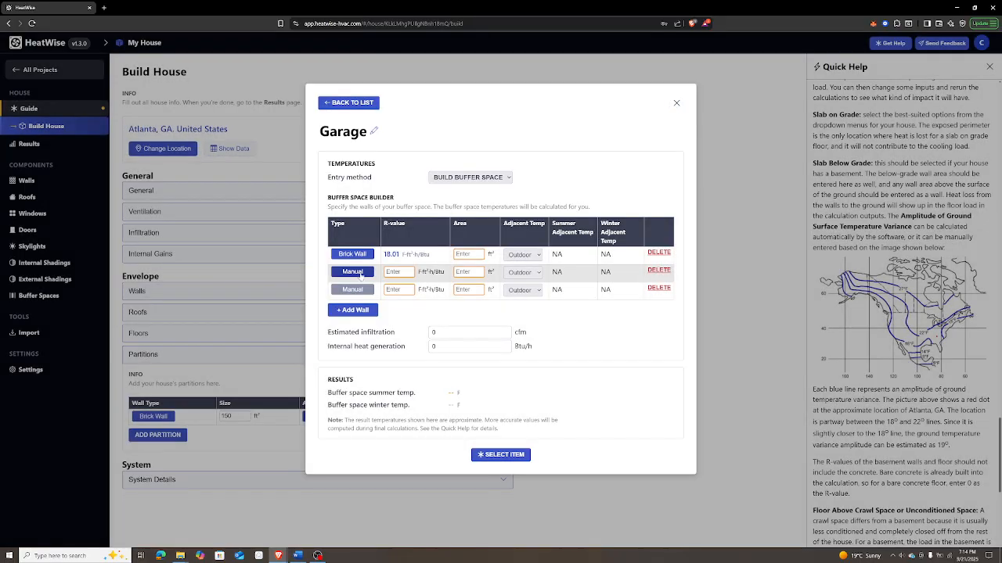
left_click(360, 273)
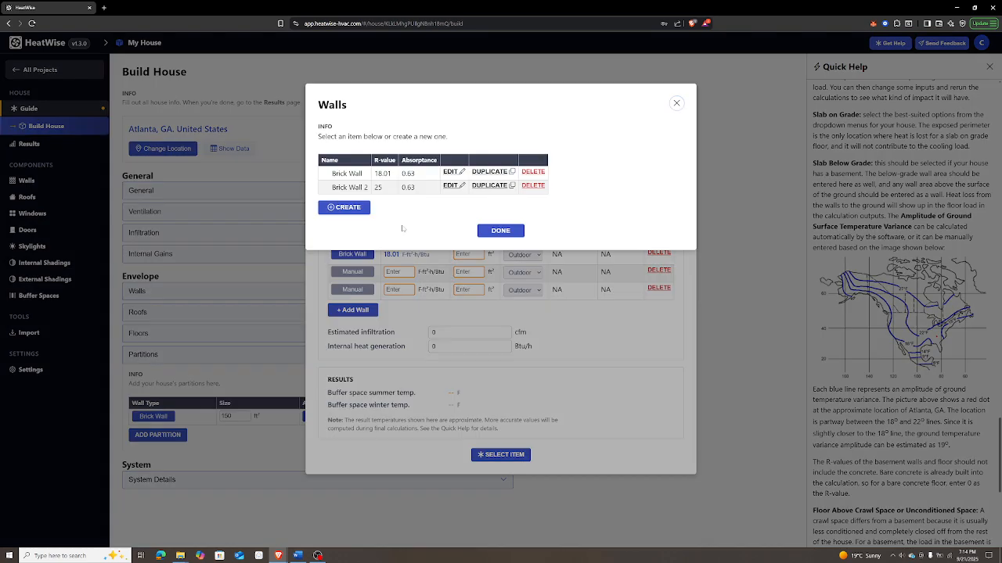
left_click(348, 188)
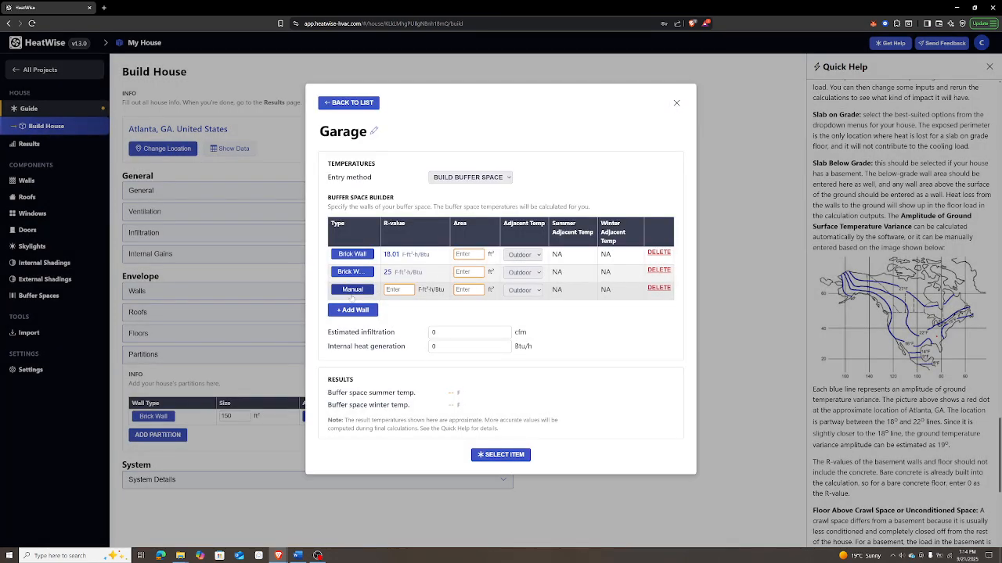
left_click(352, 290)
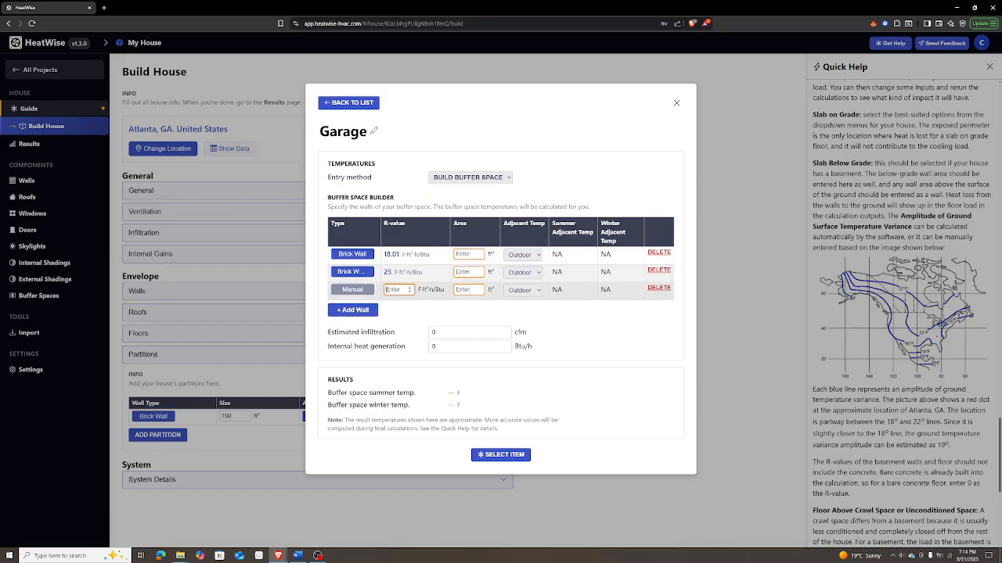
type("12")
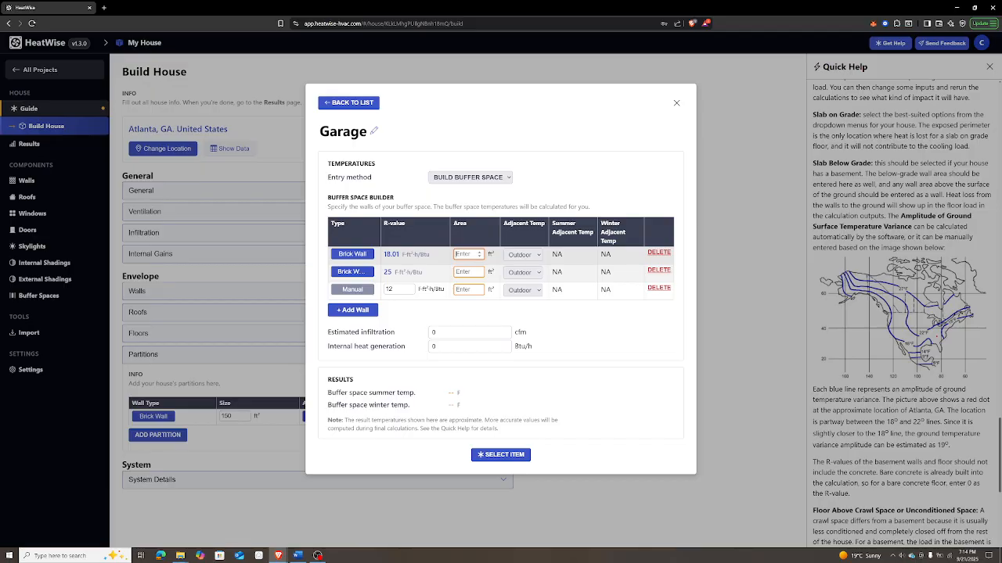
- Set the areas of the three Garage walls to 150, 250 and 250 ft² in order
type("150")
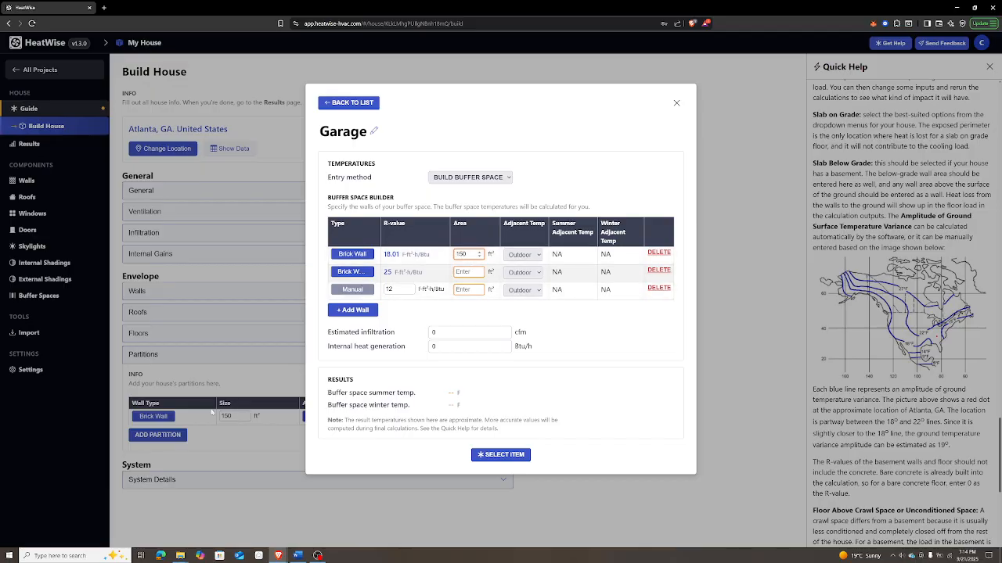
left_click(467, 272)
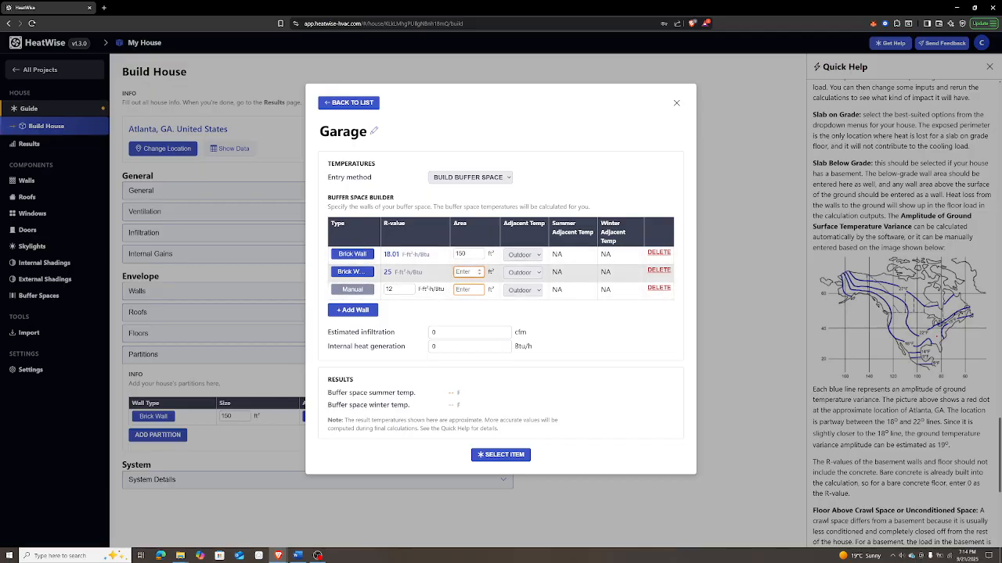
type("250")
left_click(467, 290)
type("2")
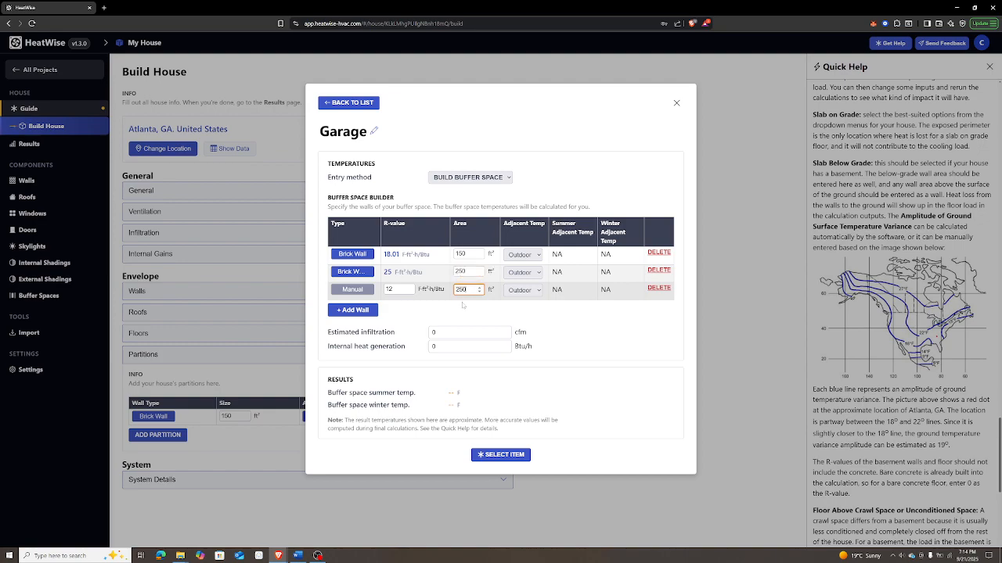
left_click(463, 306)
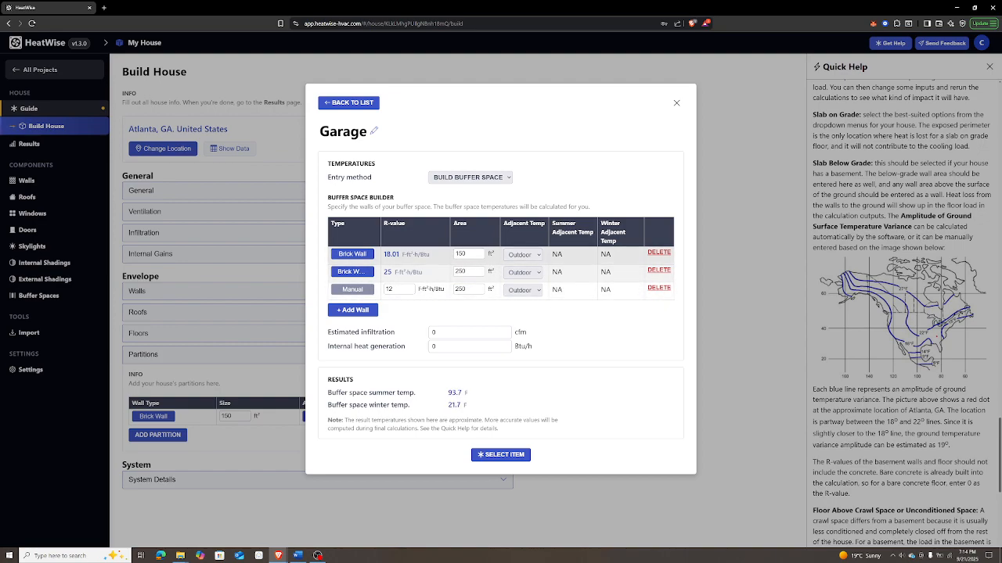
- Set the adjacent temperature to Indoor temperature for the first Garage wall and to Other for the third
left_click(531, 255)
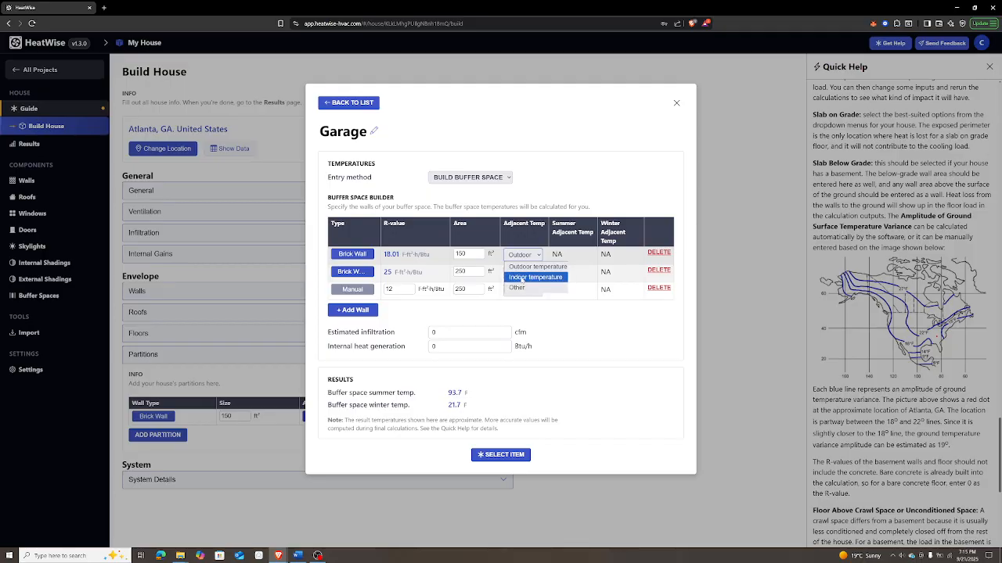
left_click(532, 277)
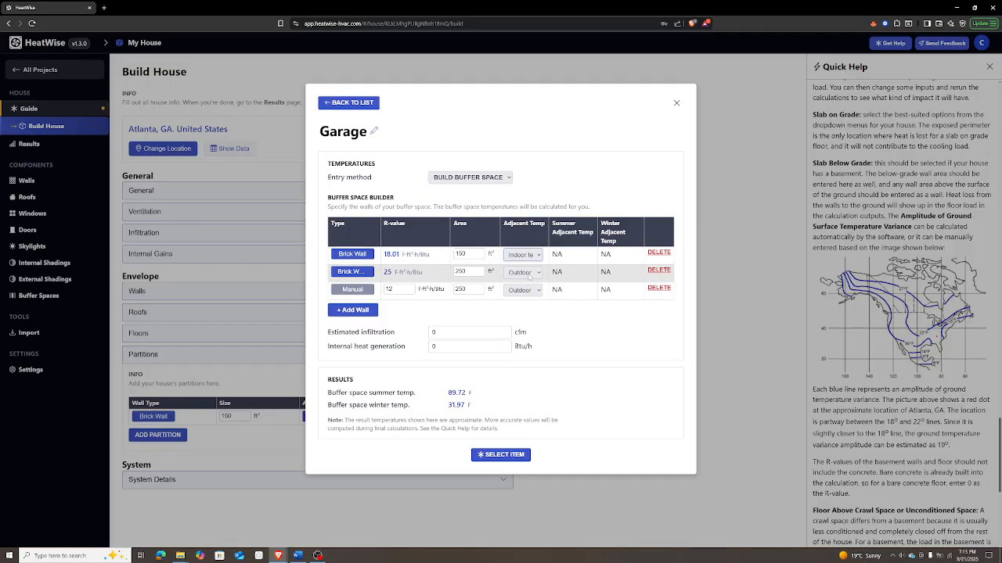
left_click(525, 290)
left_click(527, 323)
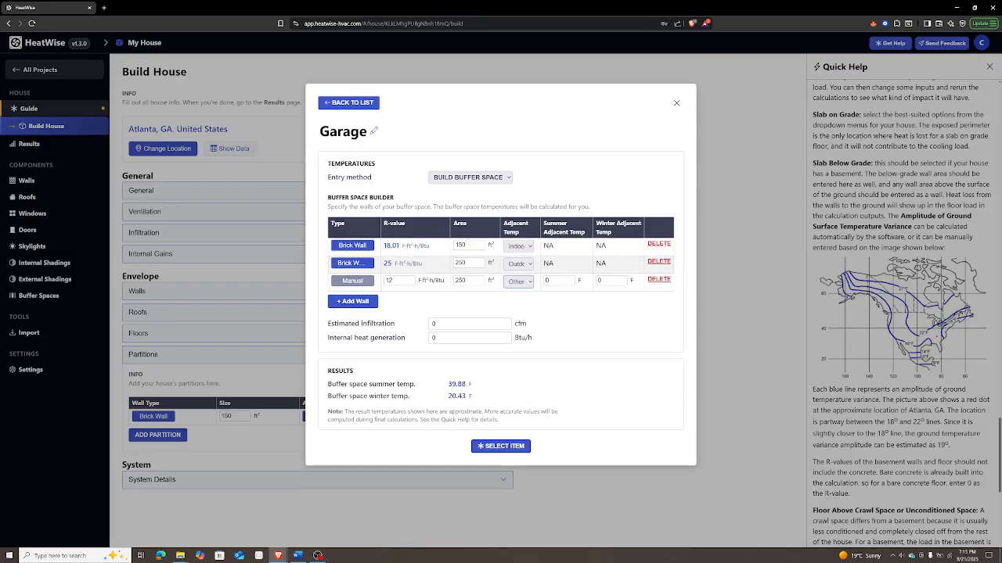
- Set the third Garage wall's adjacent temperatures to 80 F in summer and 60 F in winter, and check the resulting buffer space temperatures
key("BackSpace")
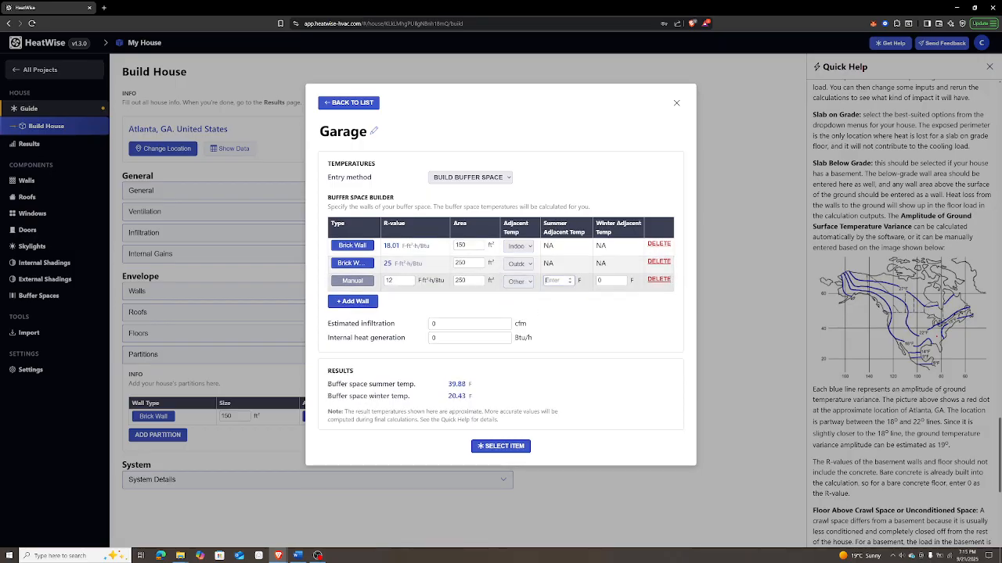
type("60")
key("Tab")
key("shift+Tab")
key("Tab")
type("60")
key("shift+Tab")
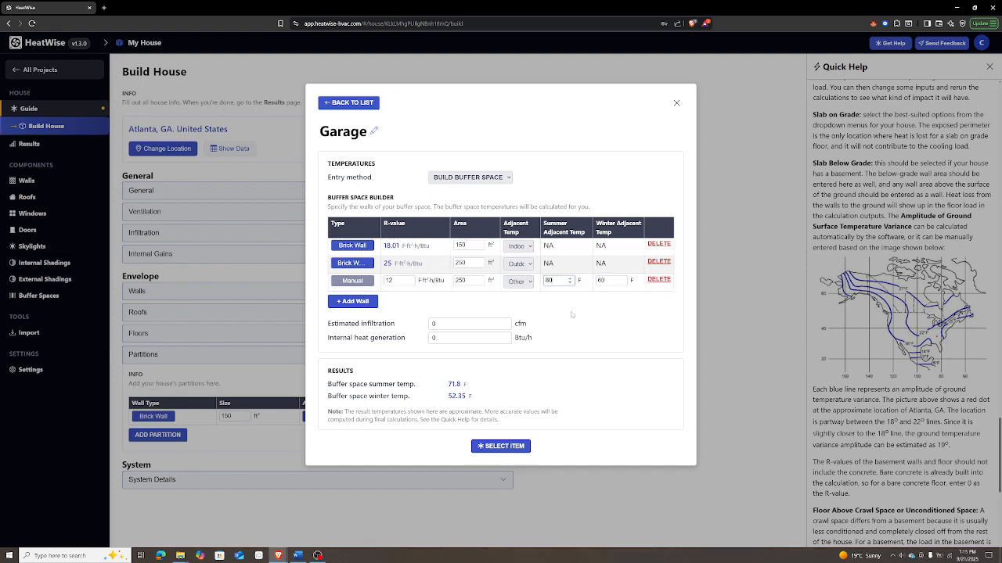
type("80")
left_click_drag(474, 399, 445, 389)
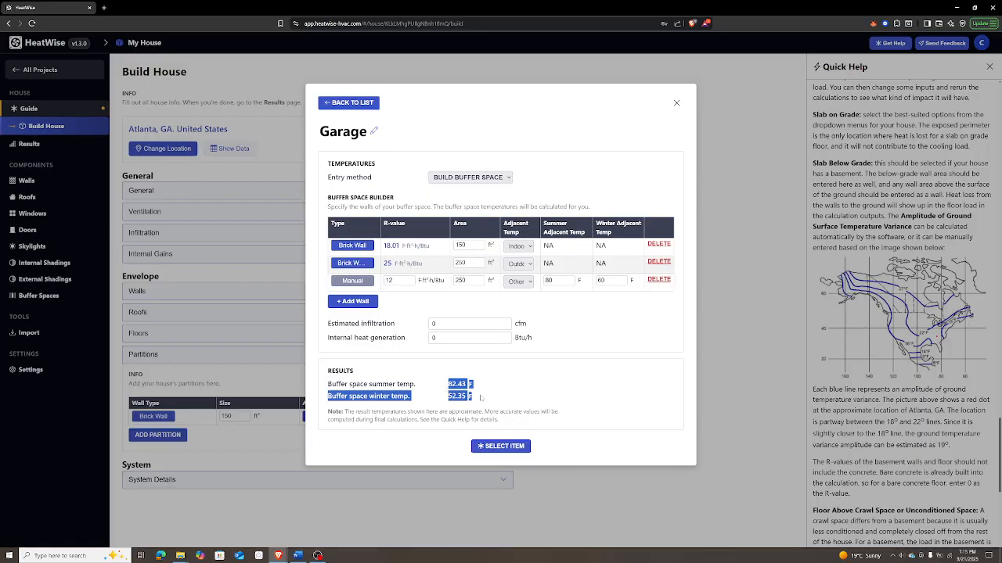
- Set the Garage's estimated infiltration to 10 cfm and its internal heat generation to 100 Btu/h
left_click(411, 323)
type("10")
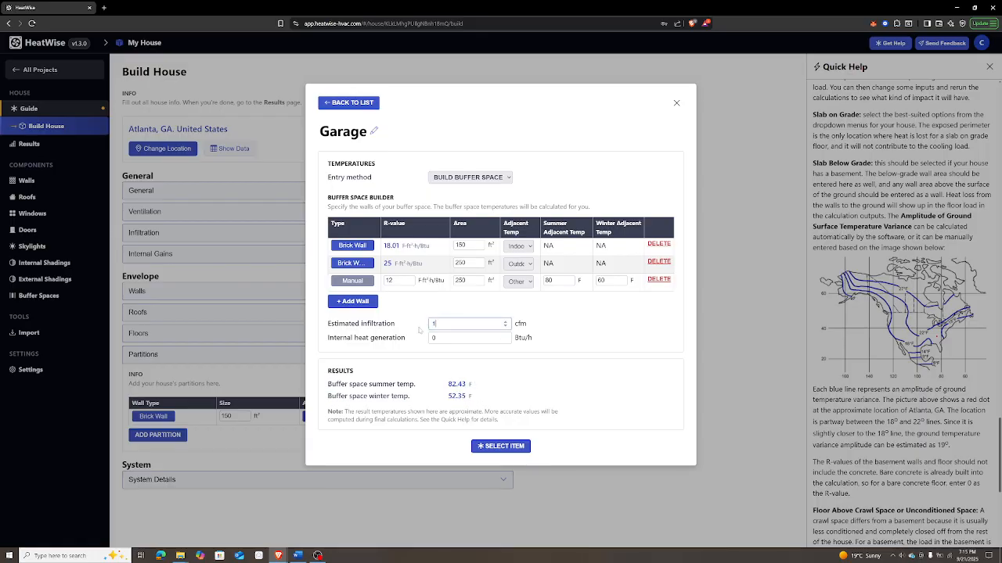
left_click(503, 369)
left_click(432, 337)
type("100")
left_click(455, 350)
- Switch the Garage's temperature entry method back to manual and select the Garage as the partition's buffer space
left_click(462, 178)
left_click(458, 190)
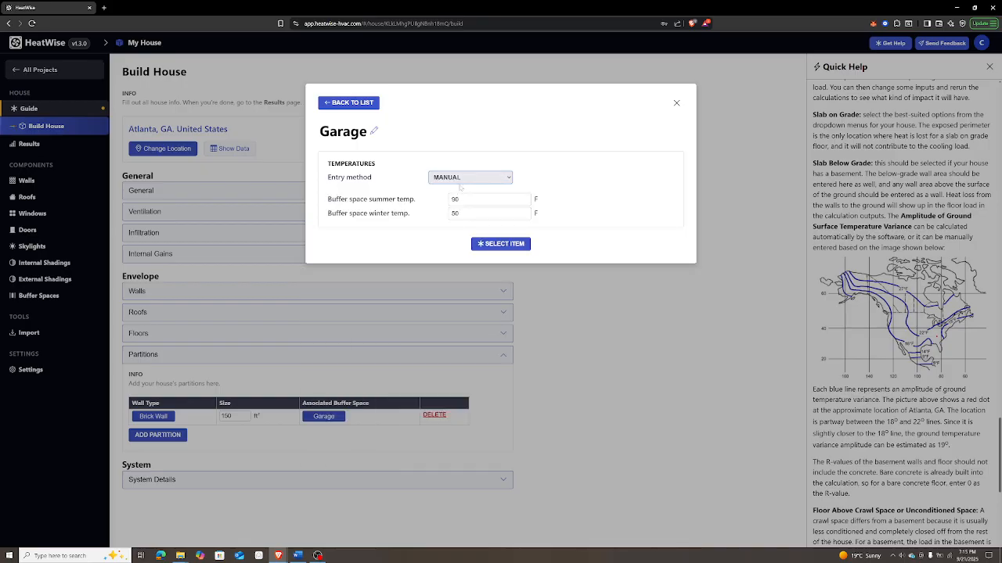
left_click(458, 199)
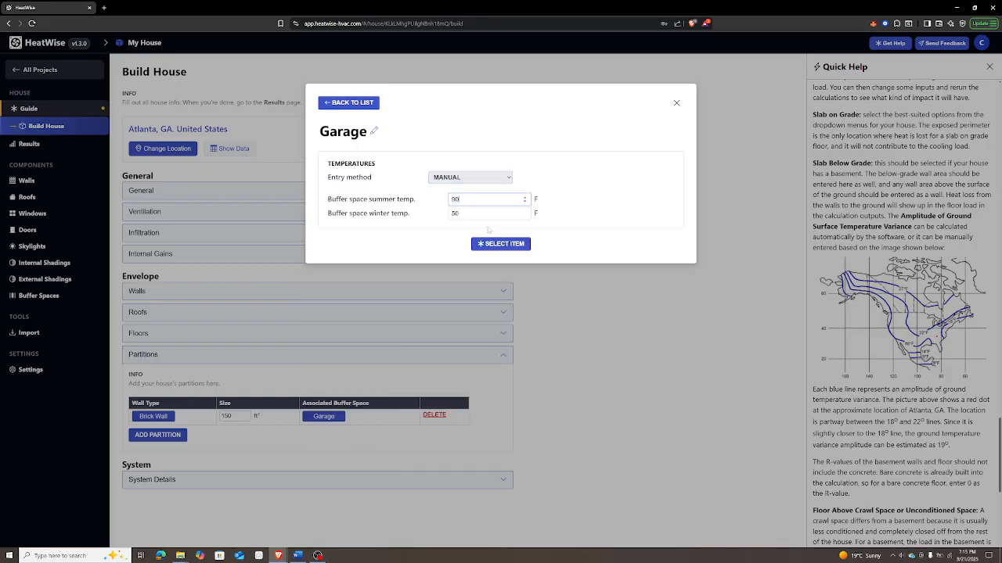
left_click(466, 213)
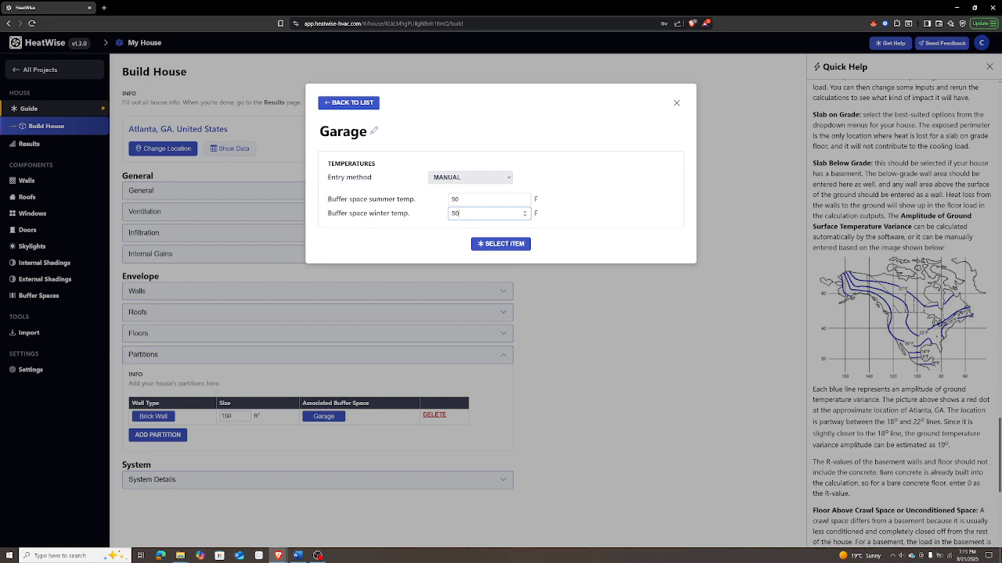
left_click(461, 225)
left_click(498, 245)
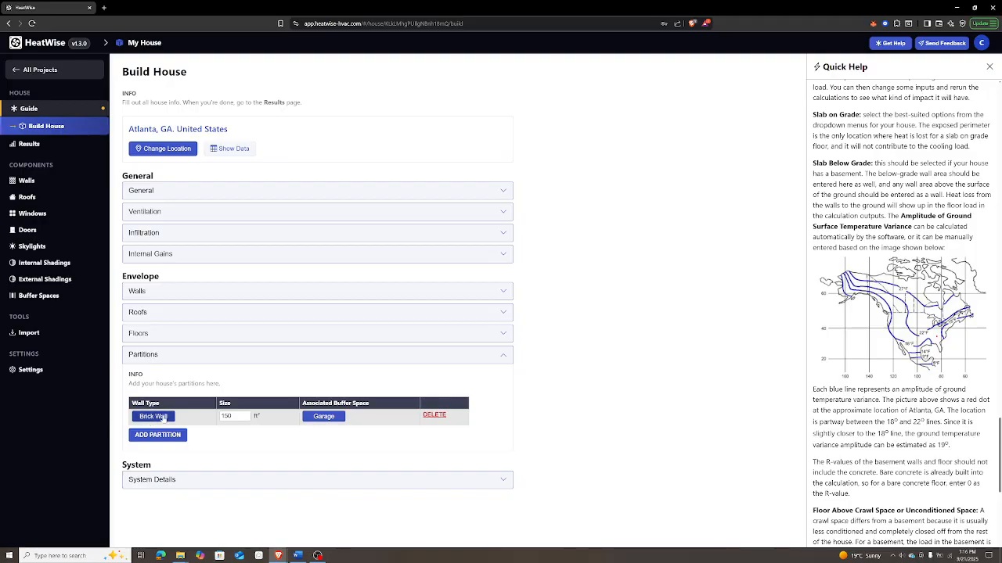
- Open the house's system details and set the primary location of duct runs to Basement
left_click(183, 356)
left_click(174, 392)
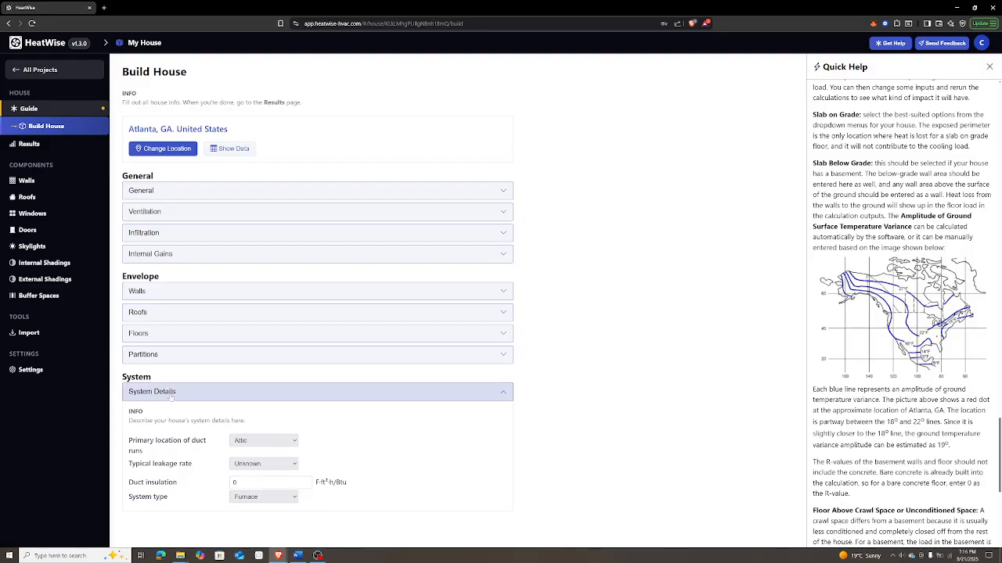
left_click(264, 443)
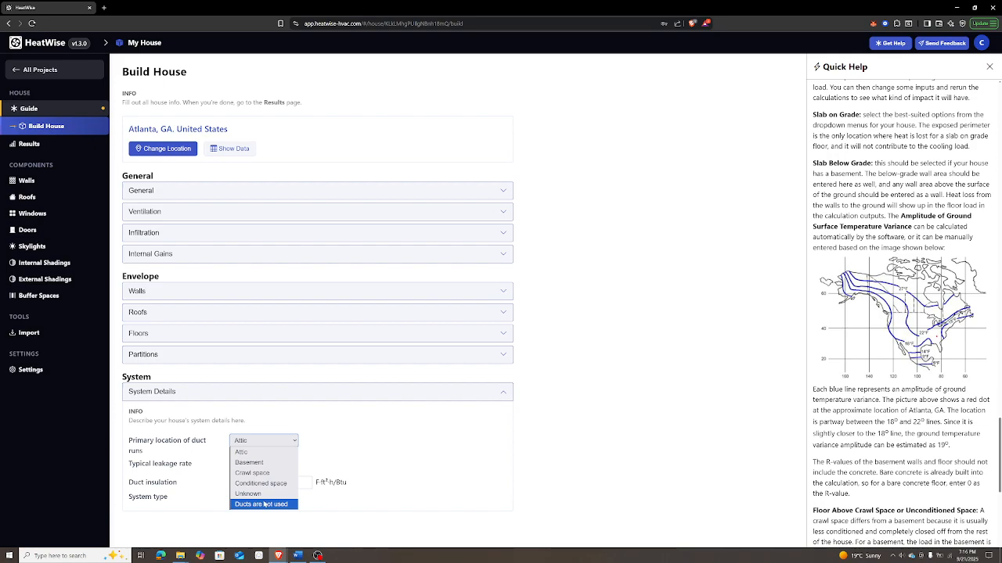
left_click(251, 463)
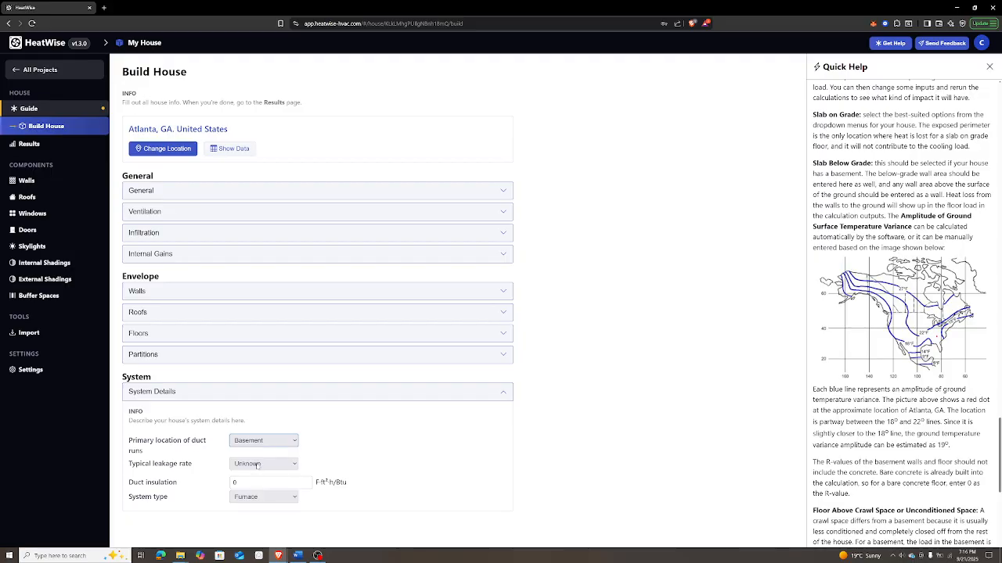
- Examine the System Details help text and its table of estimated leakage rates by construction type, along with the leakage rate entry options
scroll(873, 374, "down", 3)
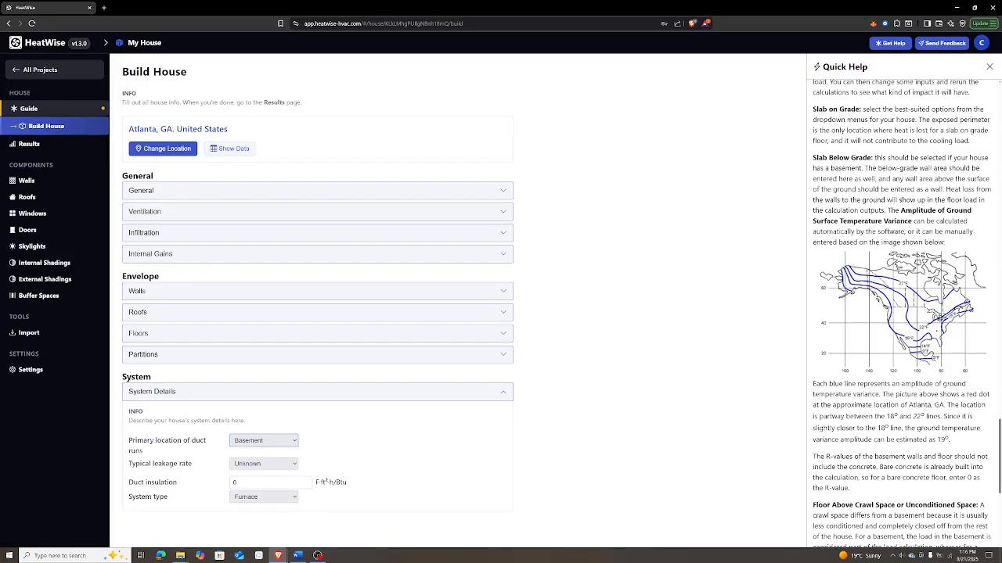
scroll(900, 313, "down", 3)
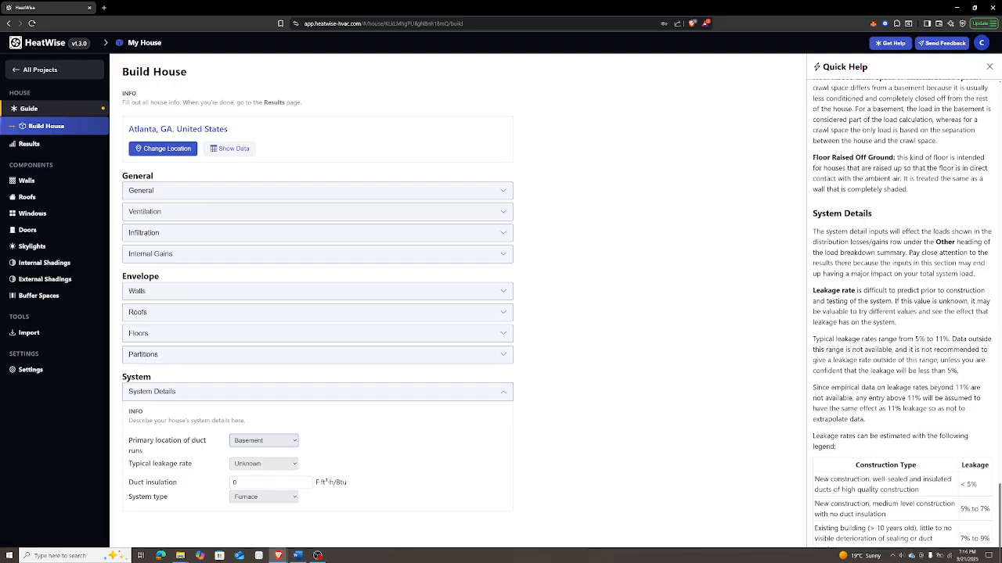
scroll(900, 314, "down", 1)
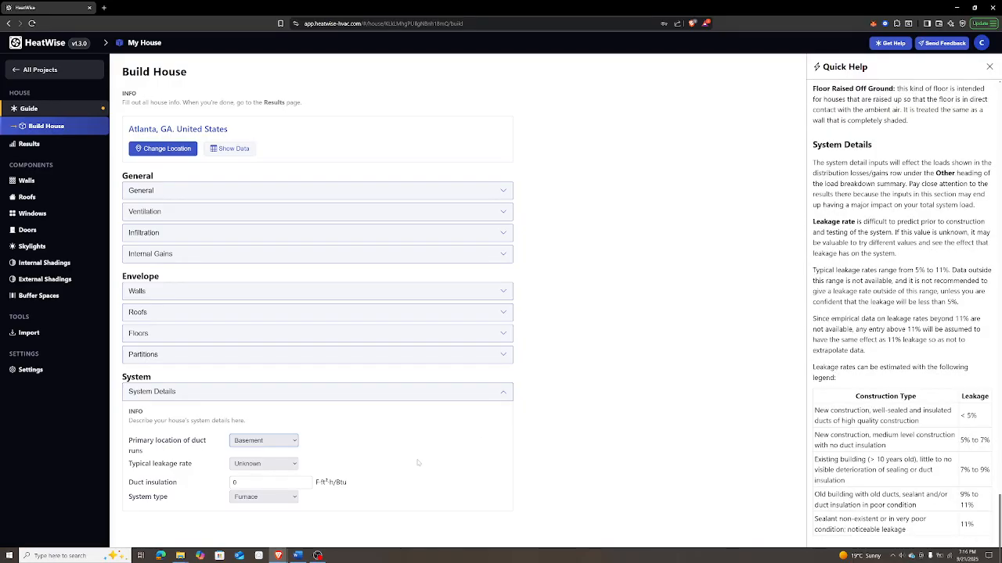
left_click(327, 447)
left_click(284, 465)
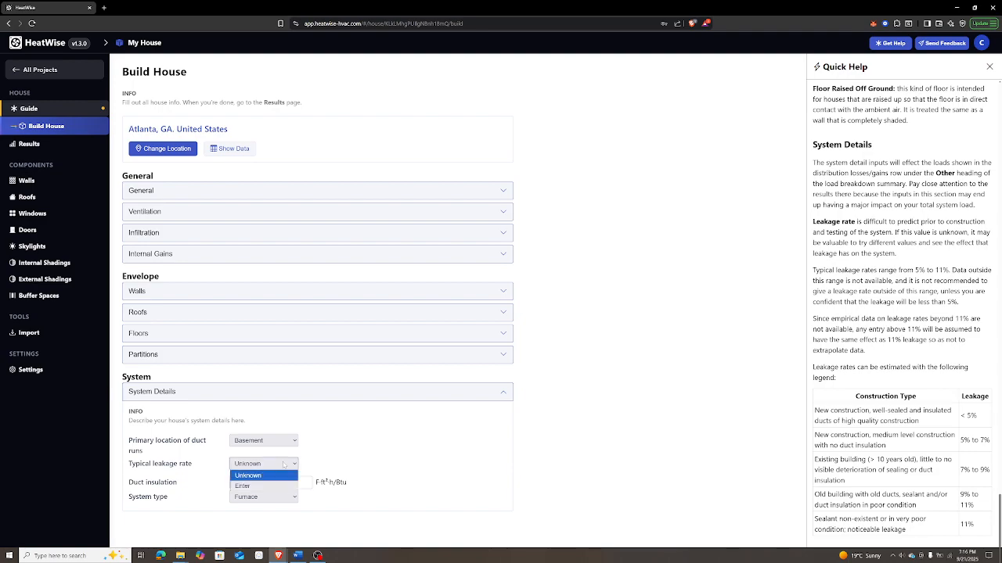
left_click(505, 475)
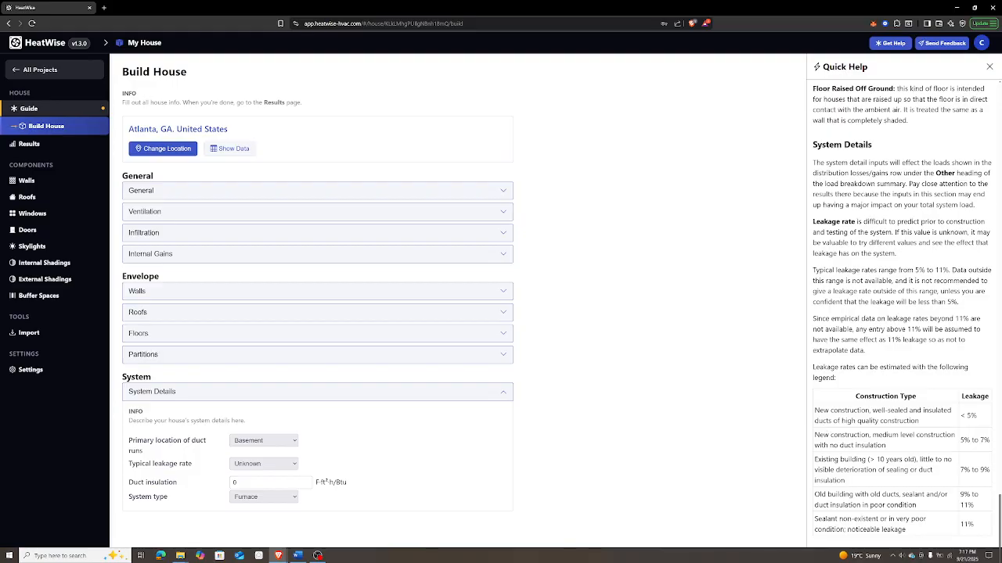
left_click_drag(815, 410, 924, 422)
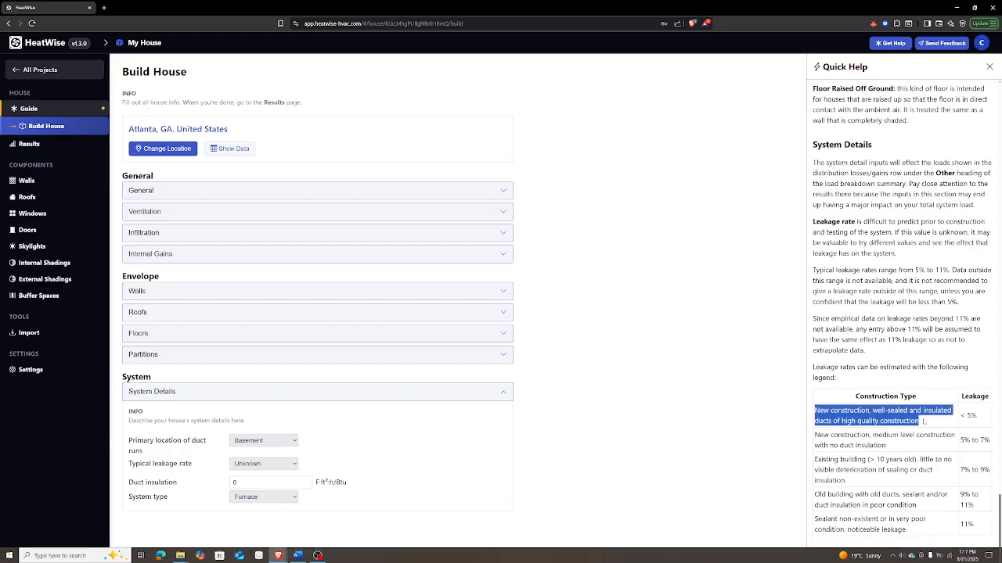
left_click(924, 422)
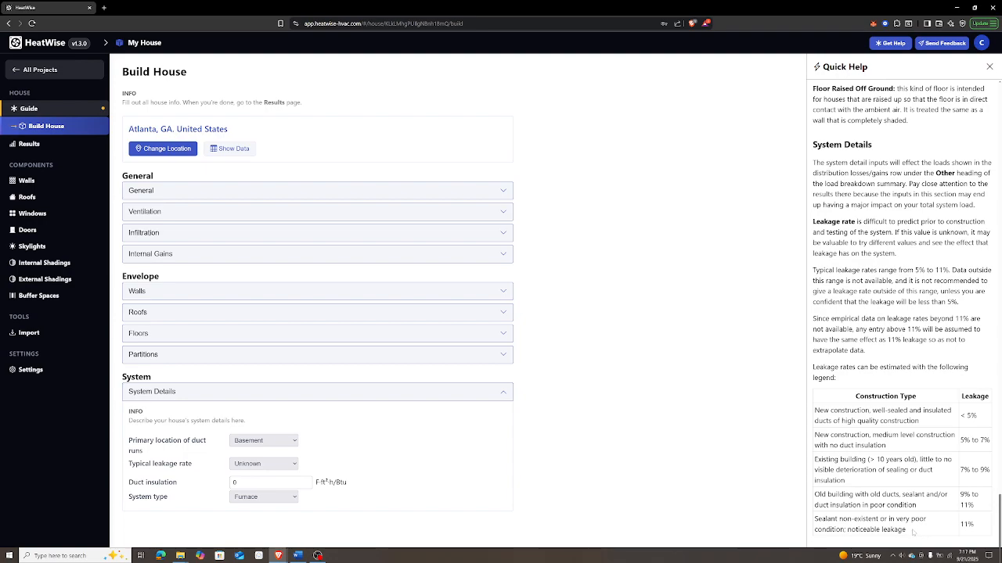
left_click_drag(977, 528, 960, 525)
left_click(941, 526)
- Switch the typical leakage rate to the Enter option and set it to 6%
left_click(264, 463)
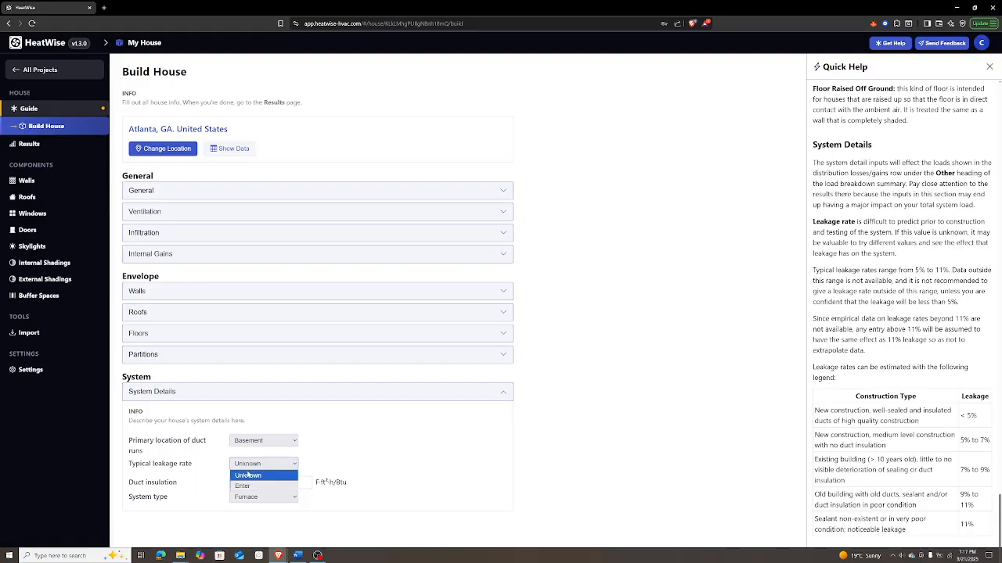
left_click(249, 483)
left_click_drag(240, 478, 219, 480)
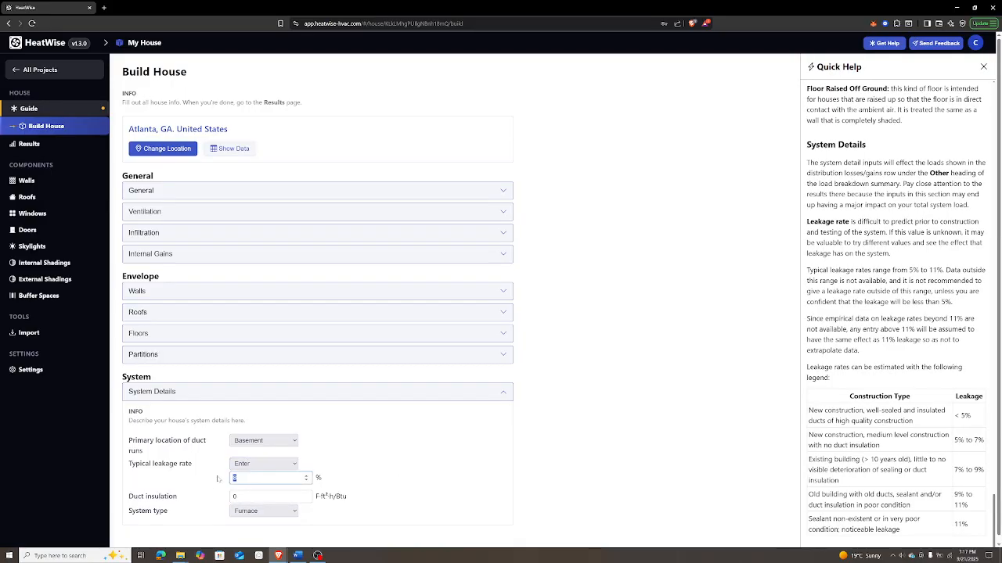
type("6")
left_click(321, 493)
- Keep the duct insulation at 0 and choose Furnace as the system type, then collapse the system details
left_click_drag(239, 497, 207, 496)
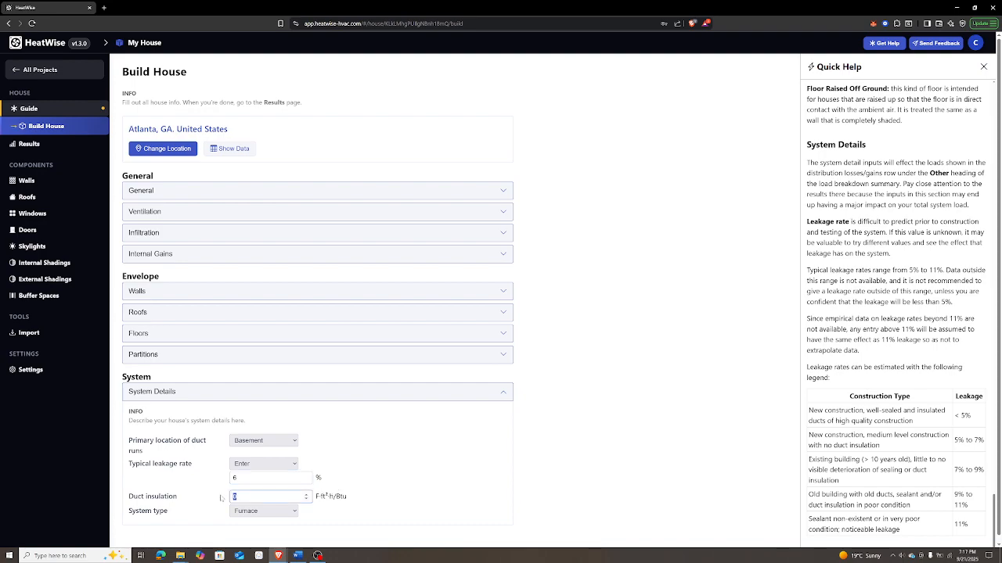
left_click(388, 495)
left_click(288, 512)
scroll(361, 483, "down", 1)
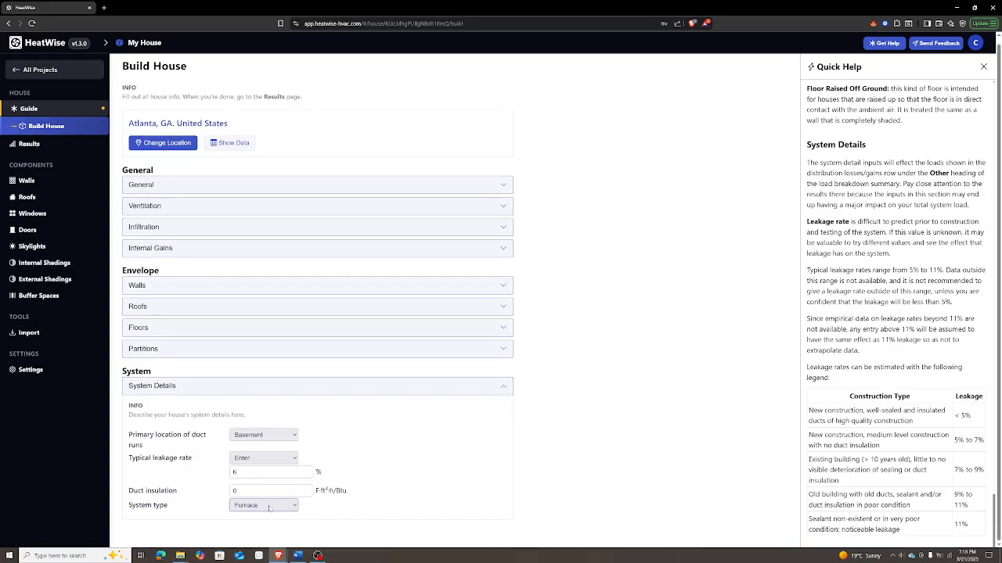
left_click(269, 508)
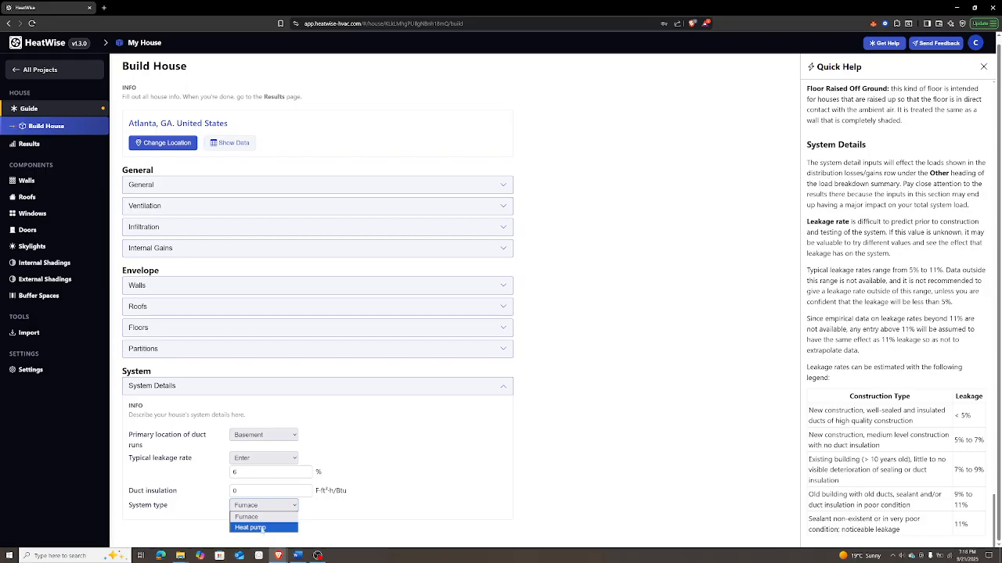
left_click(258, 518)
left_click(367, 502)
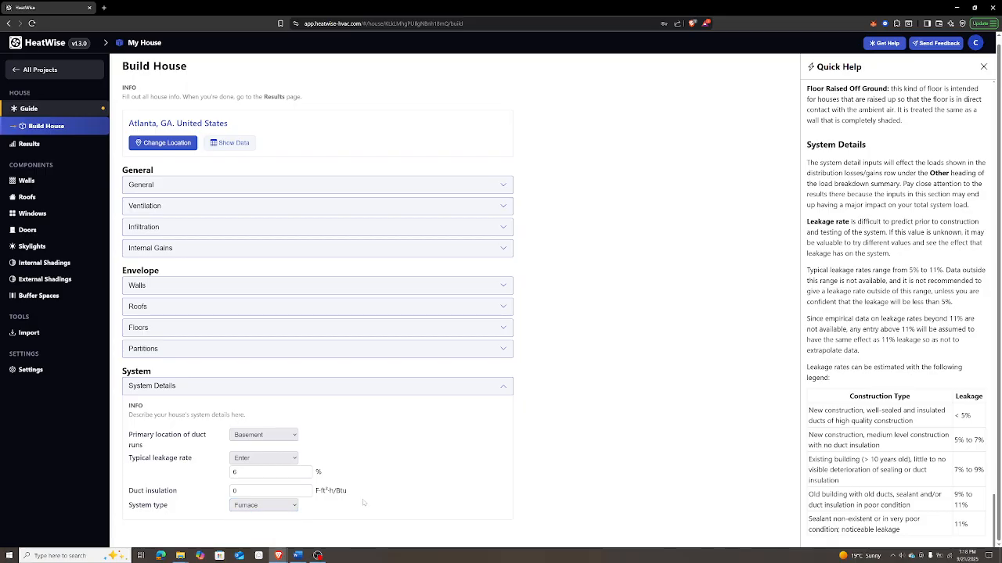
left_click(317, 389)
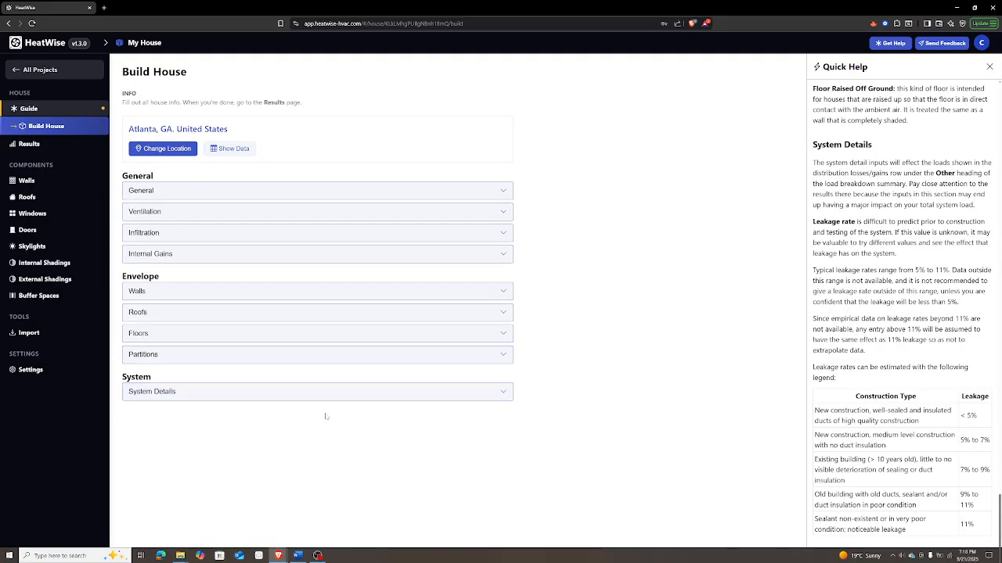
- Mark the Build House step as done in the project guide and go to the load results
left_click(71, 111)
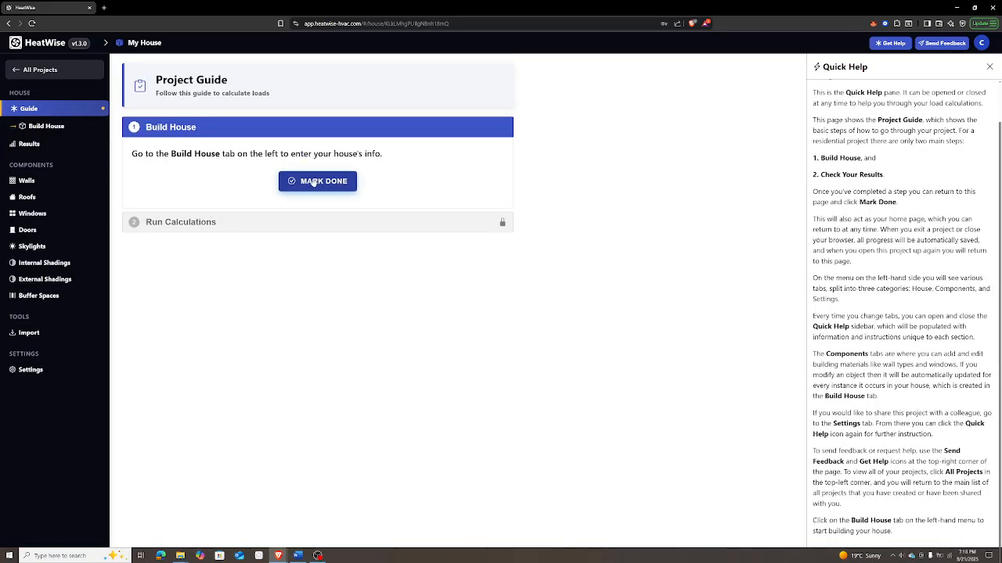
left_click(314, 183)
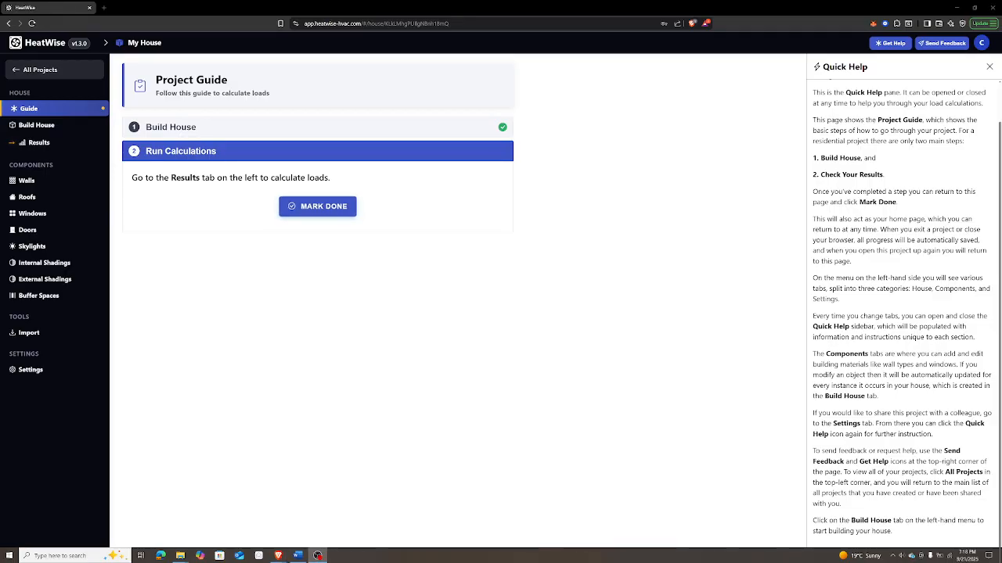
left_click(53, 145)
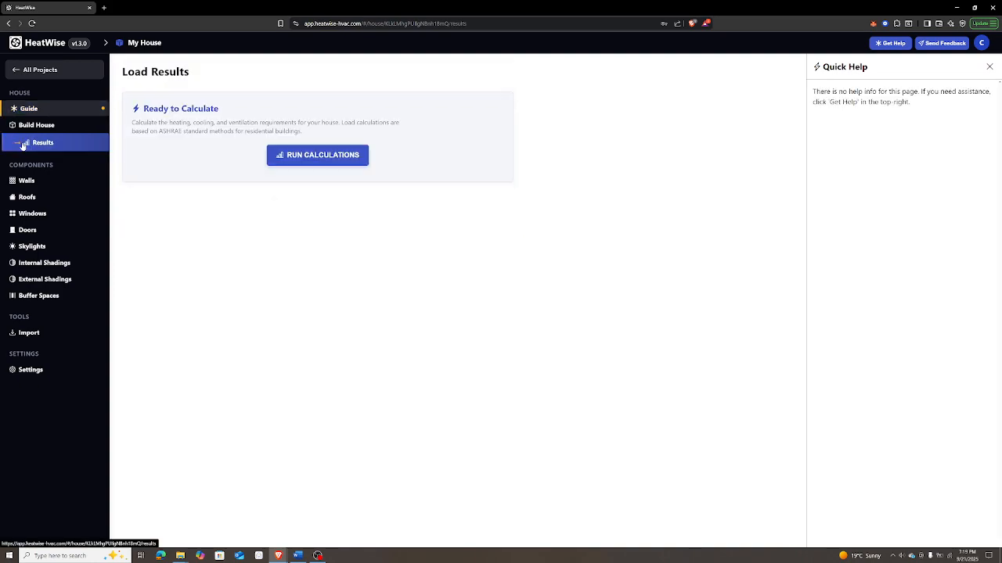
- Run the load calculations with a 99.6% Dry Bulb heating design temperature and a 1% Dry Bulb cooling design temperature
left_click(316, 156)
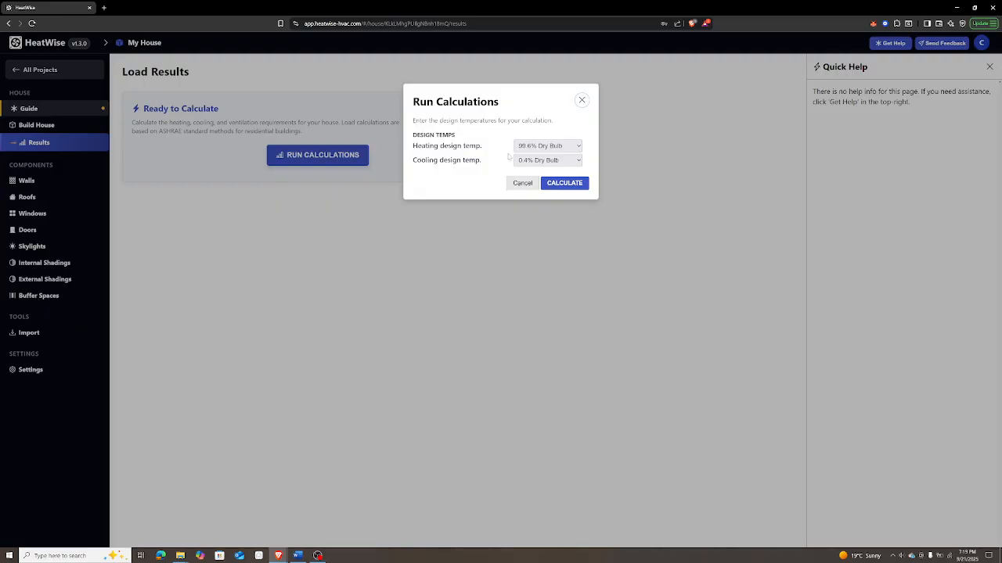
left_click(558, 146)
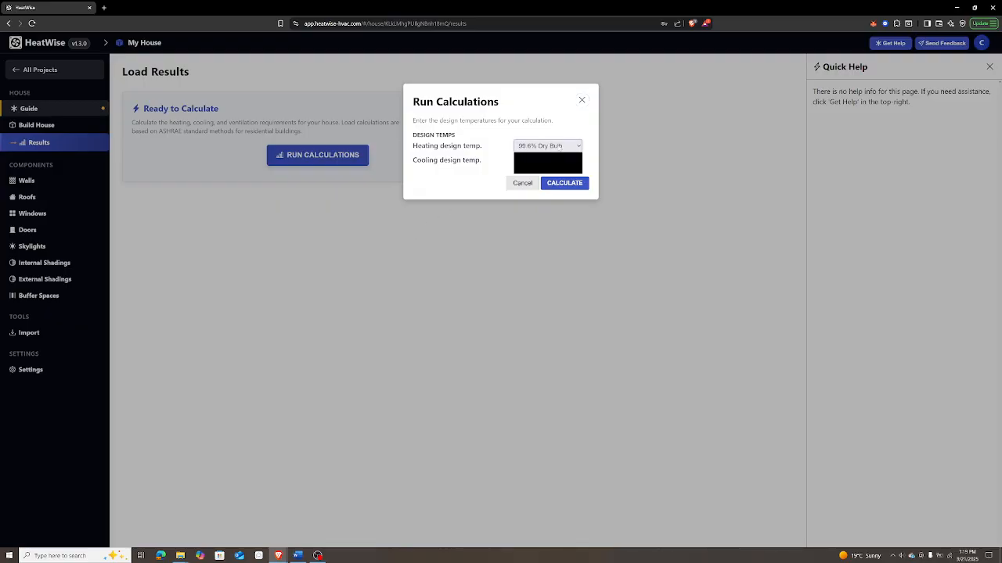
left_click(543, 147)
left_click(544, 161)
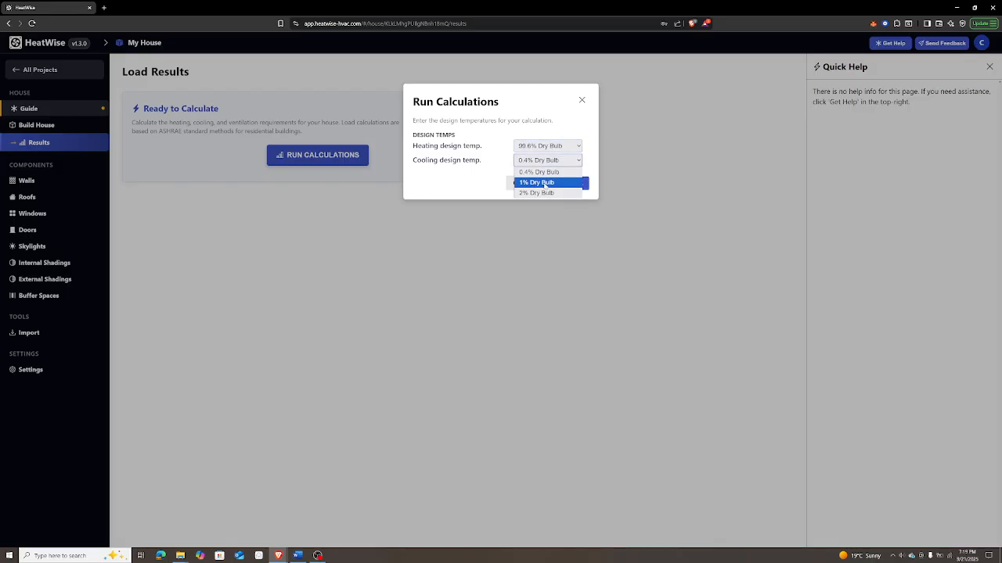
left_click(538, 184)
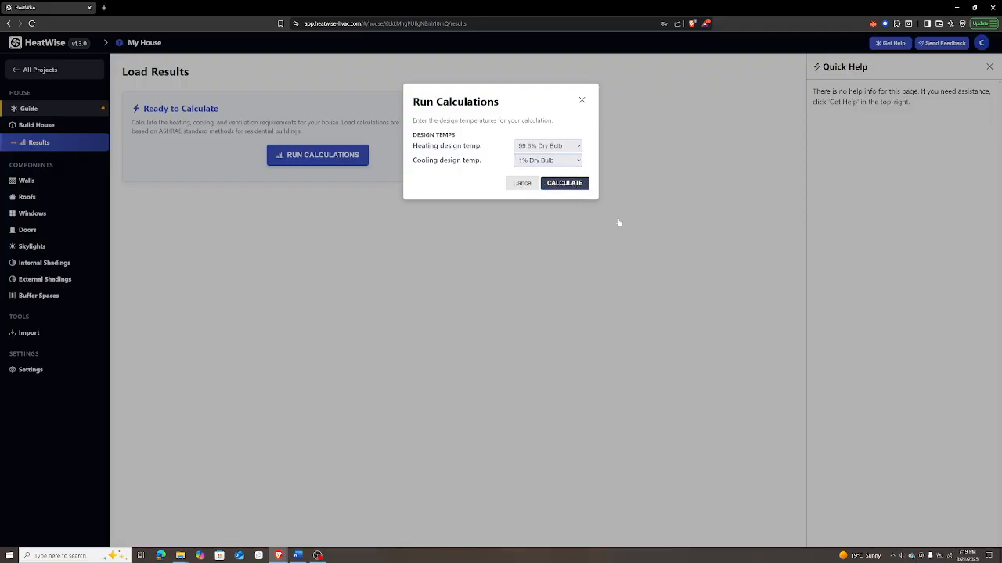
key("Return")
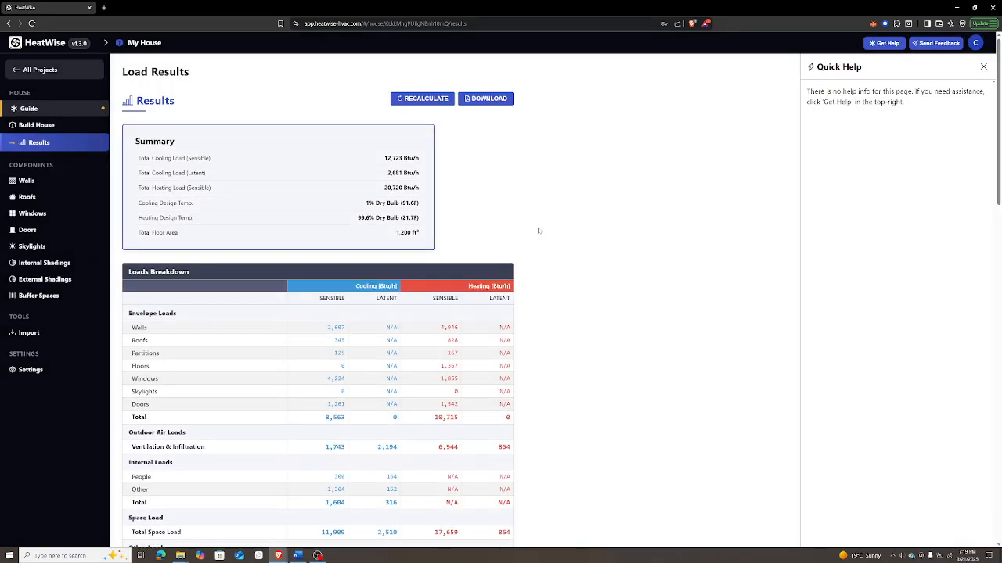
- Close the quick help and review the results summary's cooling and heating totals and the loads breakdown
scroll(539, 231, "down", 1)
scroll(539, 231, "up", 1)
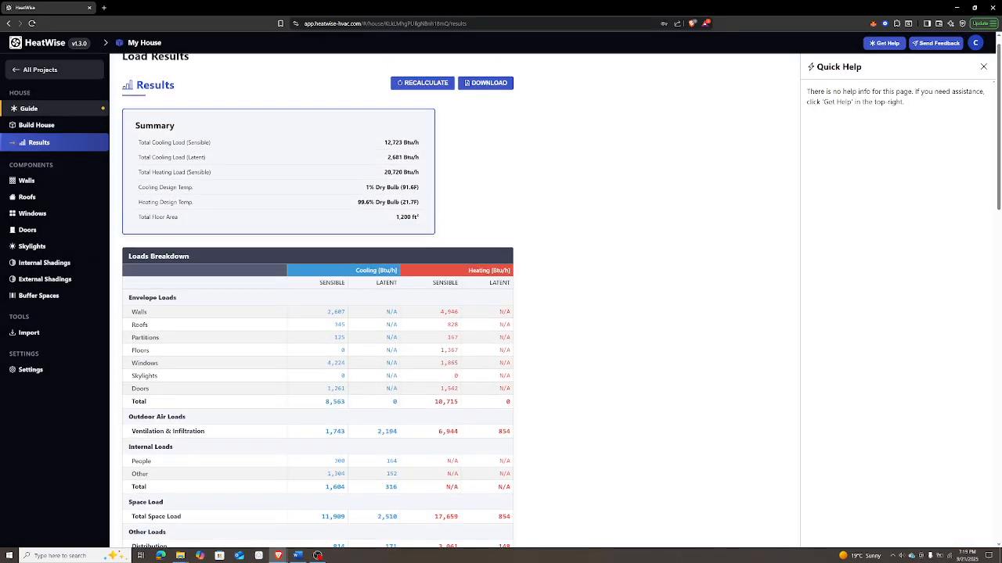
left_click(983, 67)
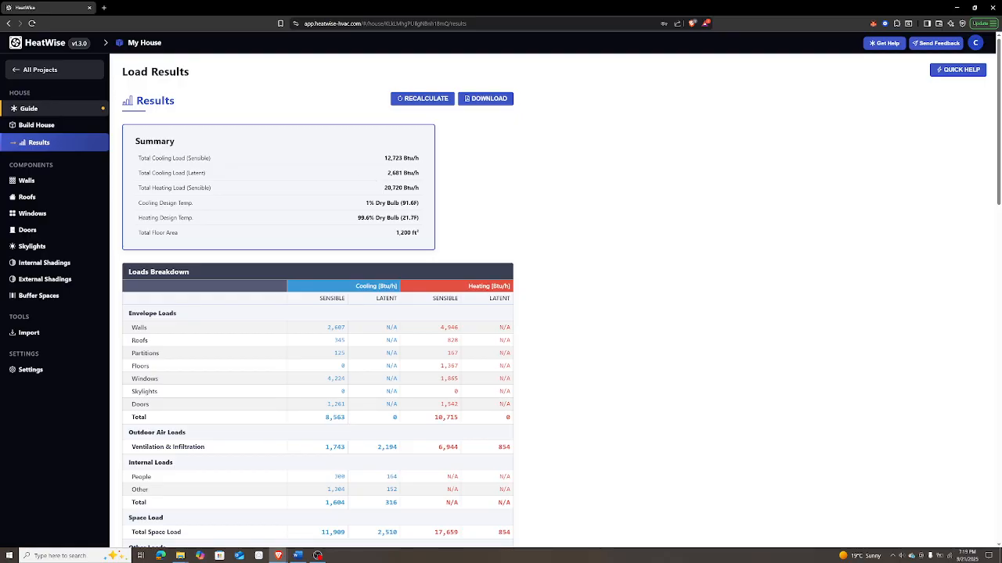
double_click(393, 158)
left_click(397, 168)
scroll(498, 238, "down", 2)
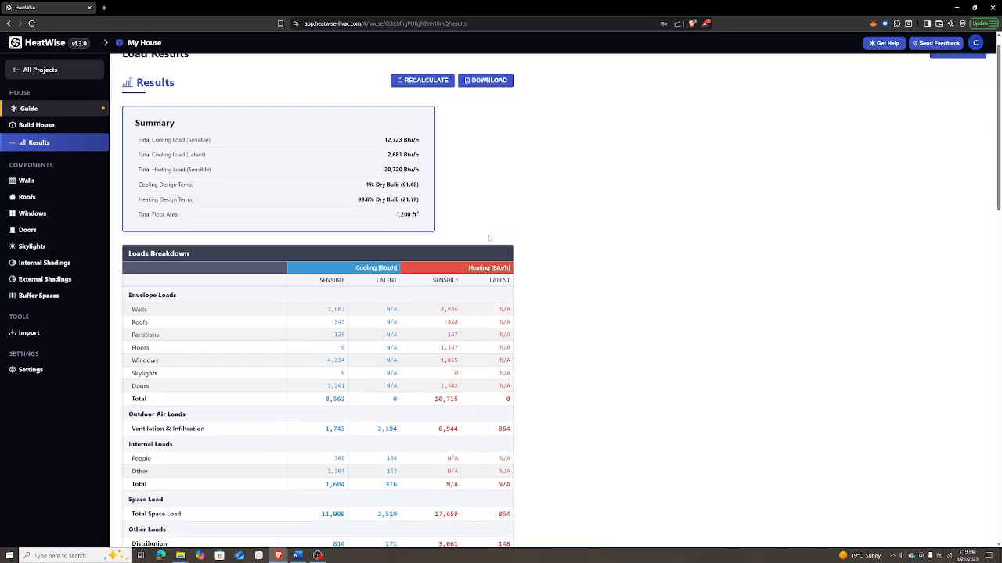
scroll(489, 233, "down", 2)
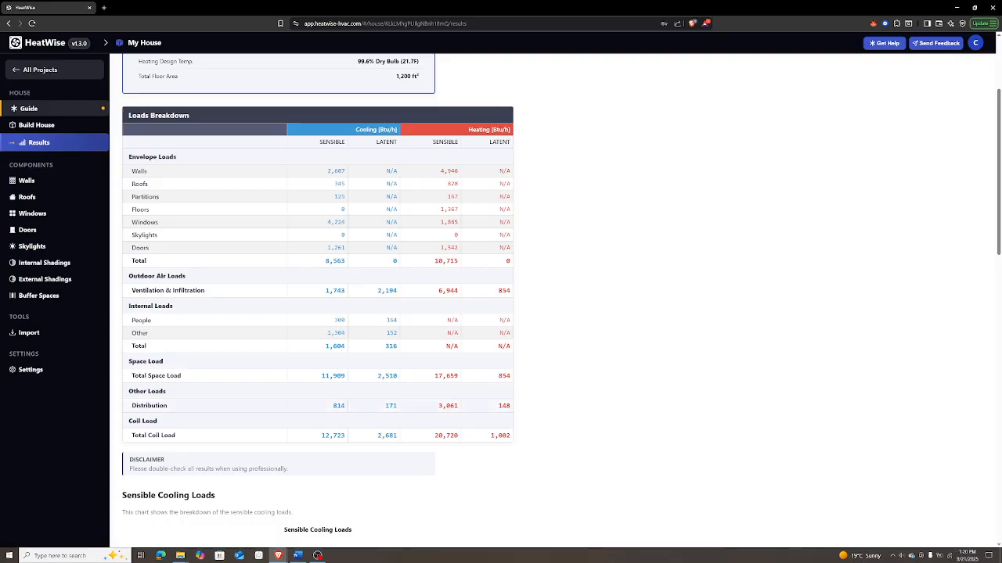
- Examine the sensible heating loads for the envelope total, ventilation and infiltration, and distribution in the loads breakdown
double_click(446, 262)
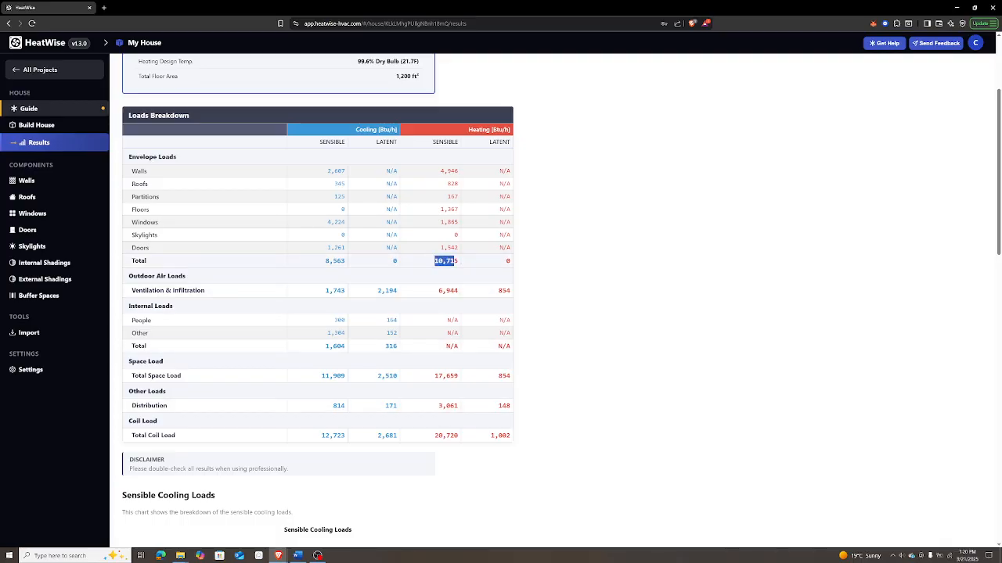
double_click(448, 291)
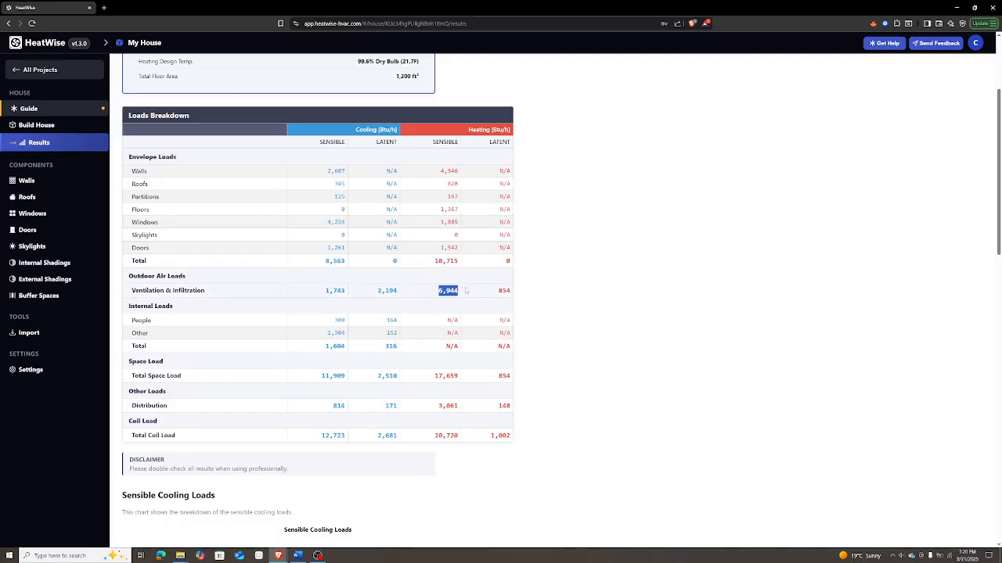
left_click(465, 291)
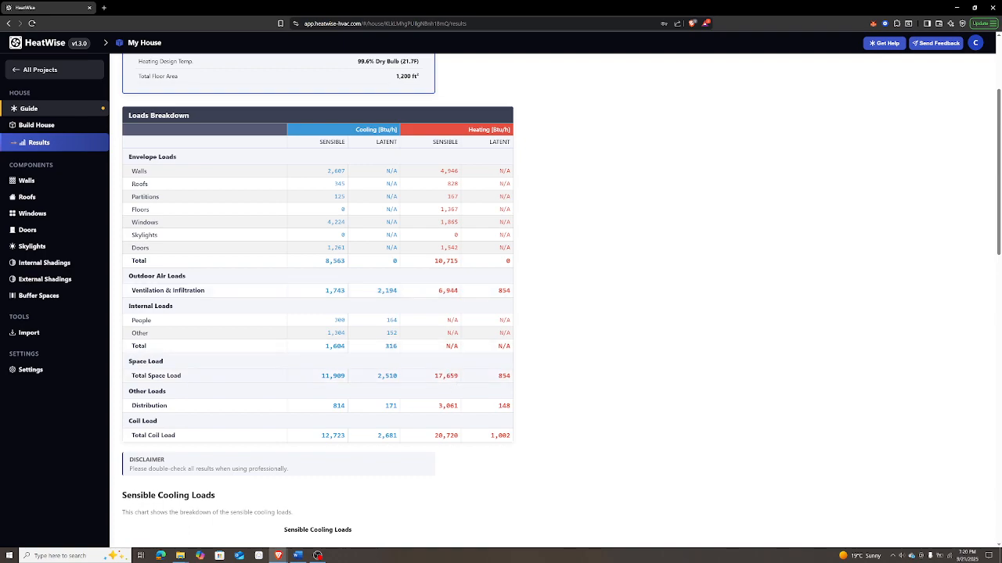
double_click(447, 405)
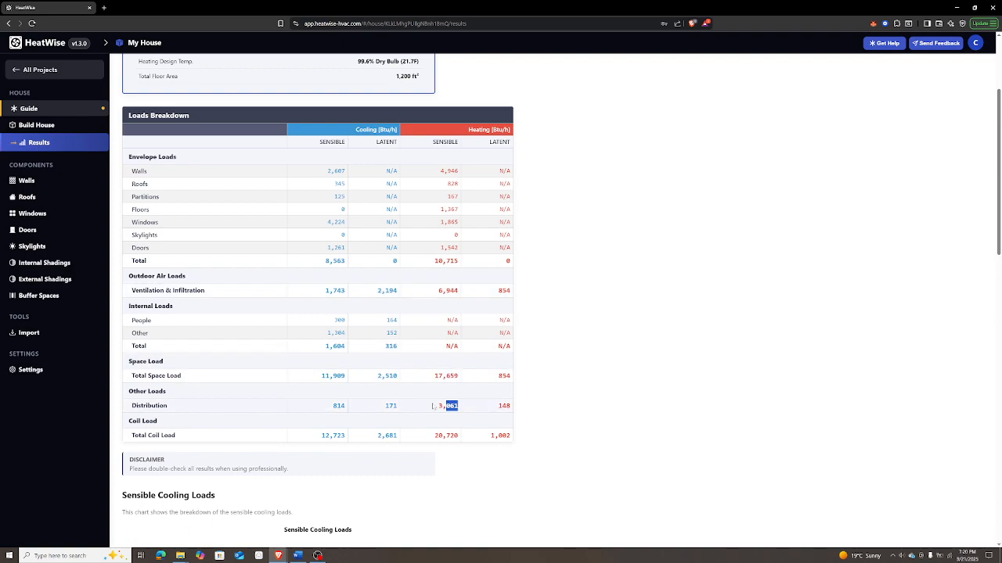
left_click(448, 406)
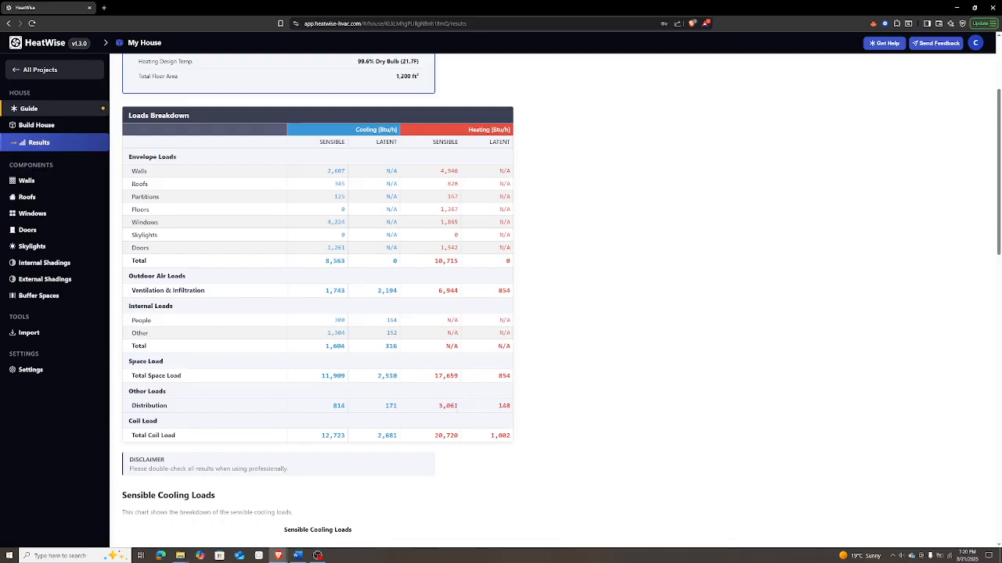
double_click(457, 407)
left_click(439, 409)
left_click_drag(438, 410, 459, 411)
left_click(459, 411)
double_click(448, 407)
left_click(438, 407)
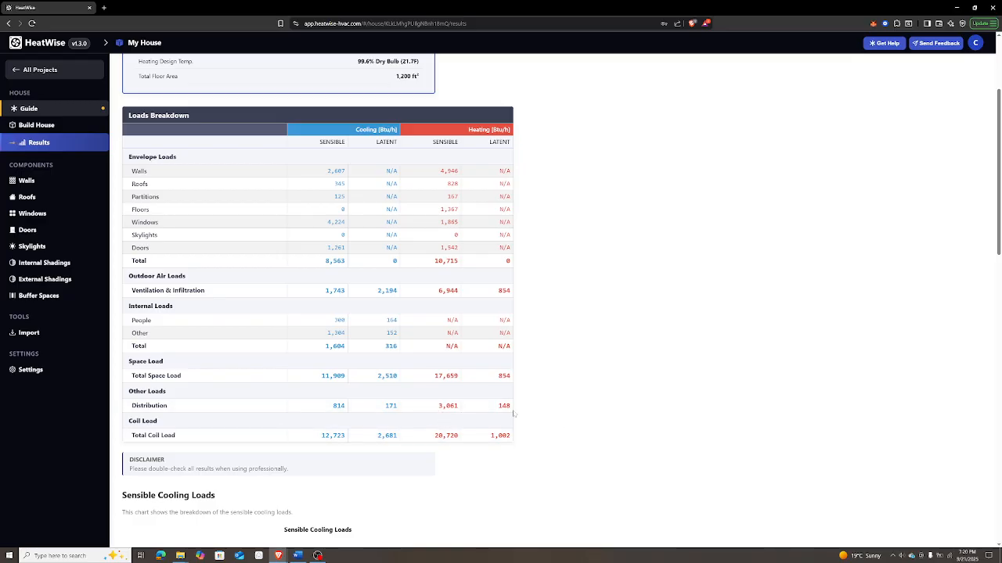
- Examine the sensible cooling loads chart and its component table, expanding the Windows entry to see the individual window loads and collapsing it again
scroll(514, 413, "down", 3)
scroll(514, 413, "down", 3)
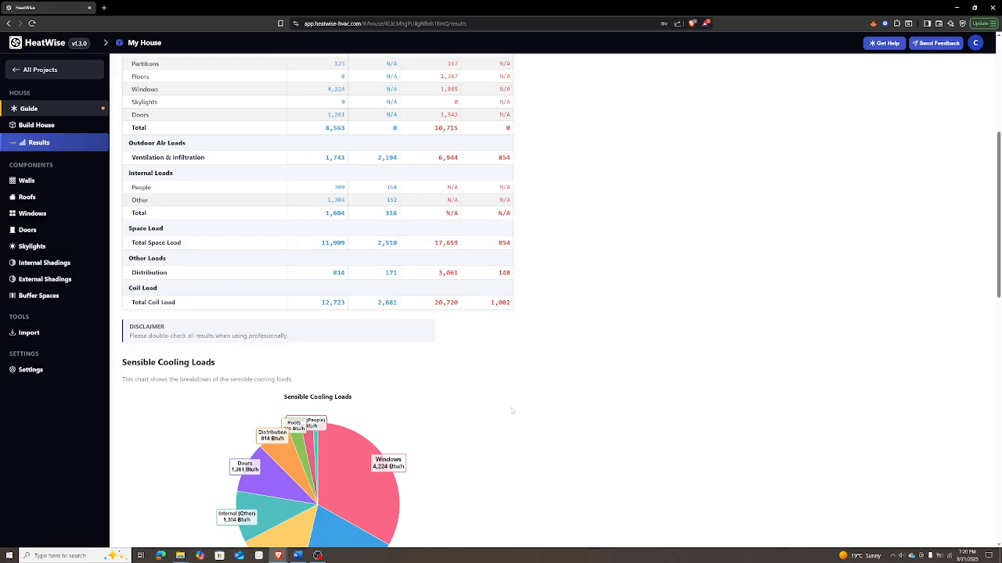
scroll(510, 411, "down", 2)
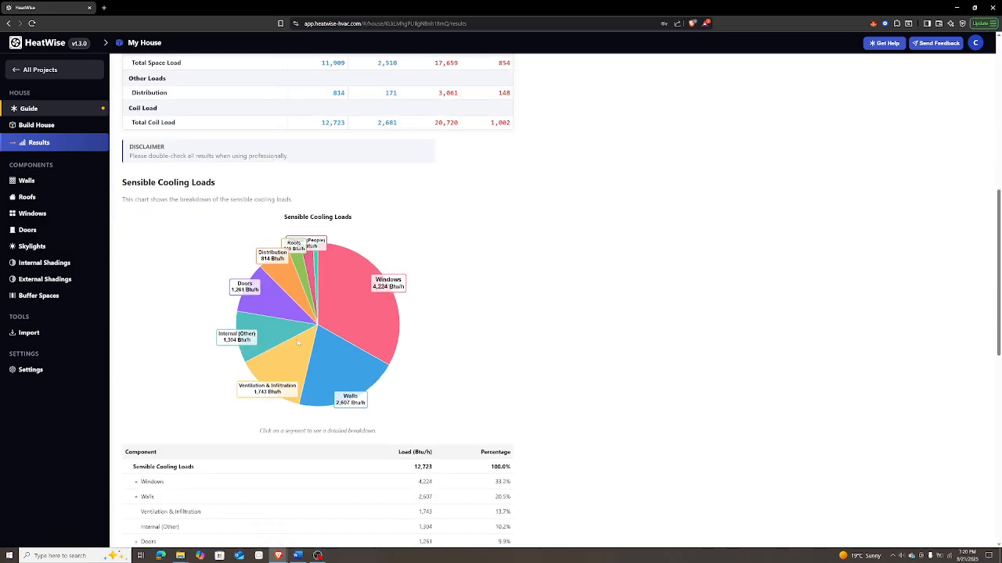
mouse_move(298, 265)
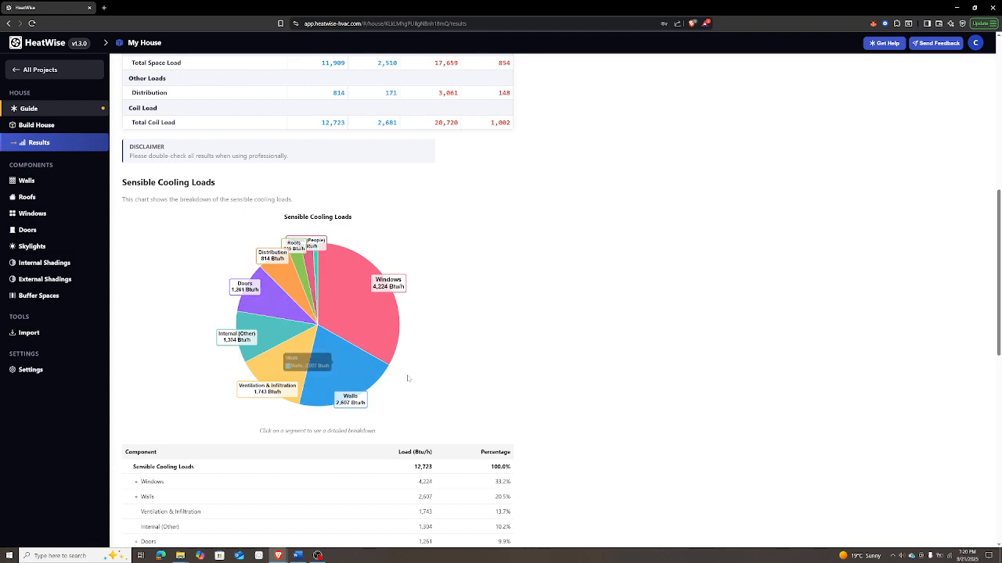
scroll(533, 352, "down", 1)
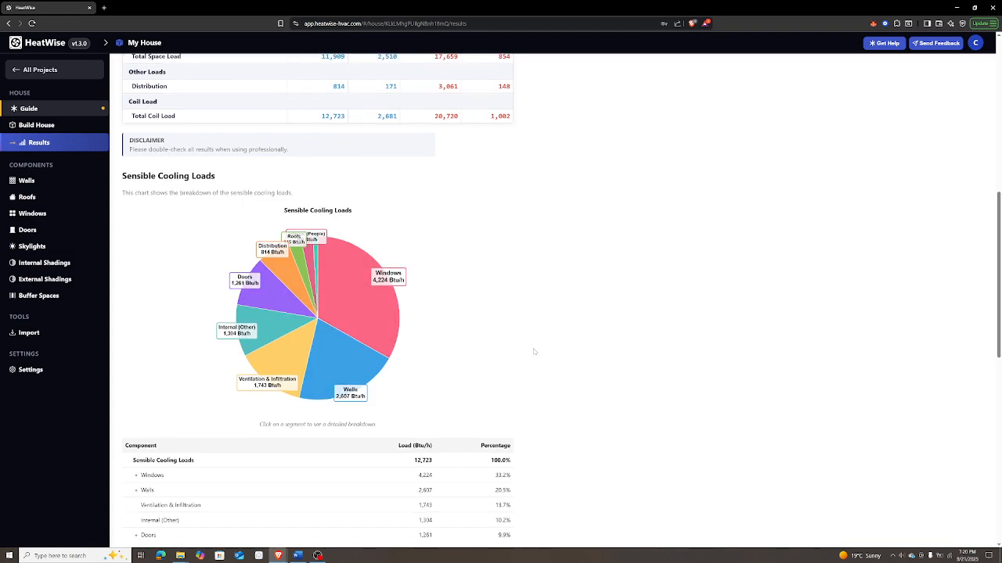
scroll(534, 351, "down", 3)
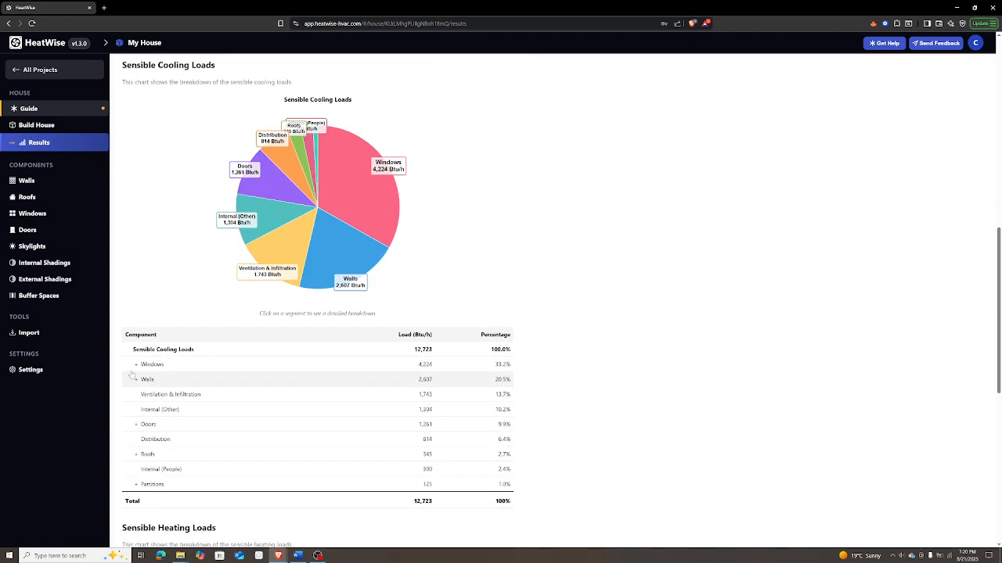
scroll(133, 376, "down", 1)
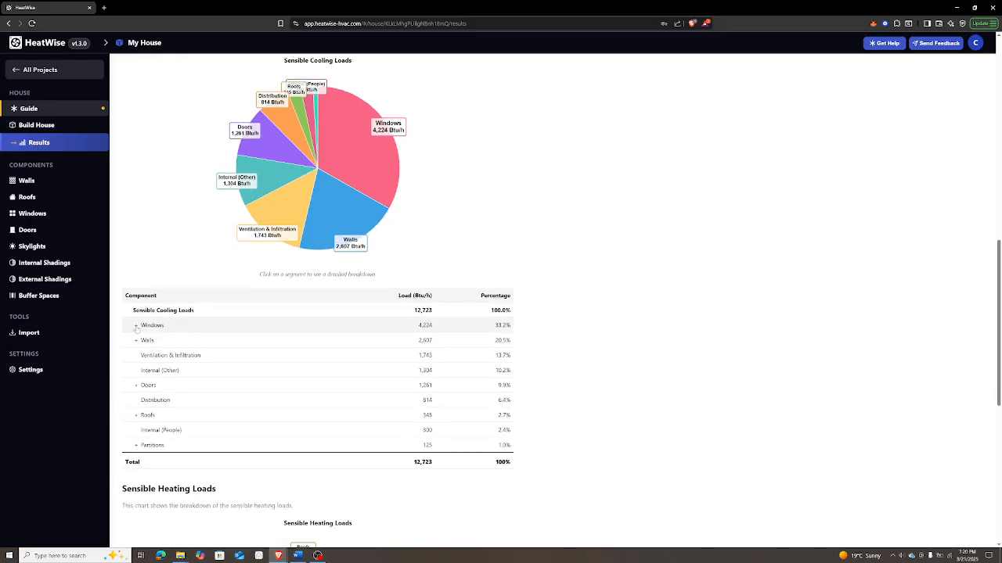
left_click(136, 325)
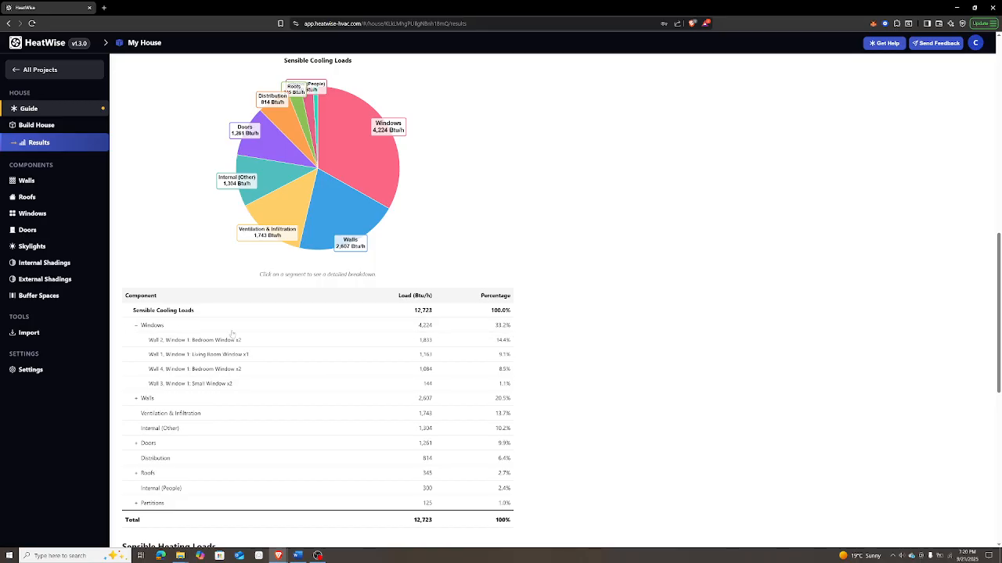
left_click(344, 329)
- Review the sensible heating loads chart and table, and expand the Inputs Summary to check the house, environment, envelope and system details
scroll(374, 328, "down", 1)
scroll(376, 329, "down", 5)
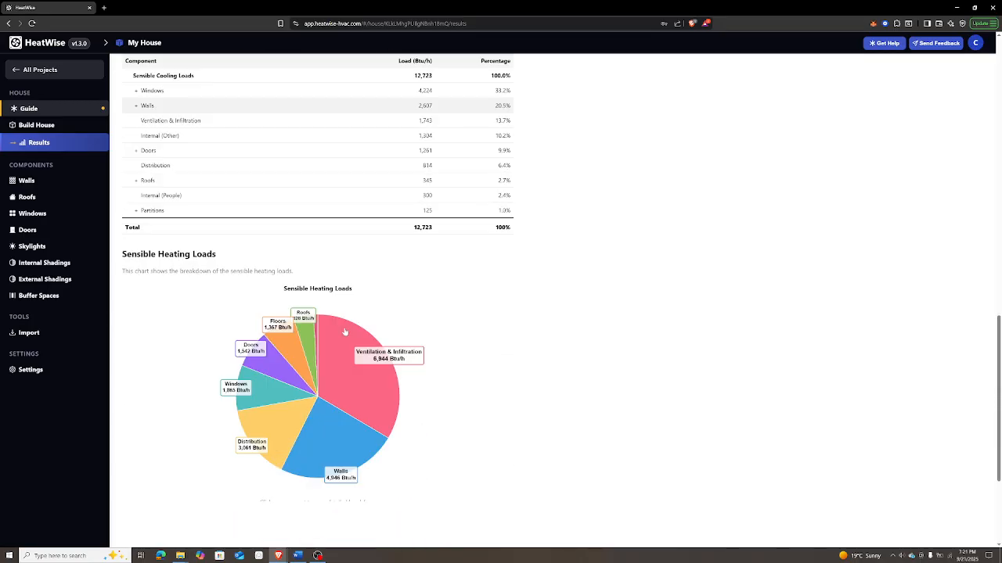
scroll(330, 324, "down", 2)
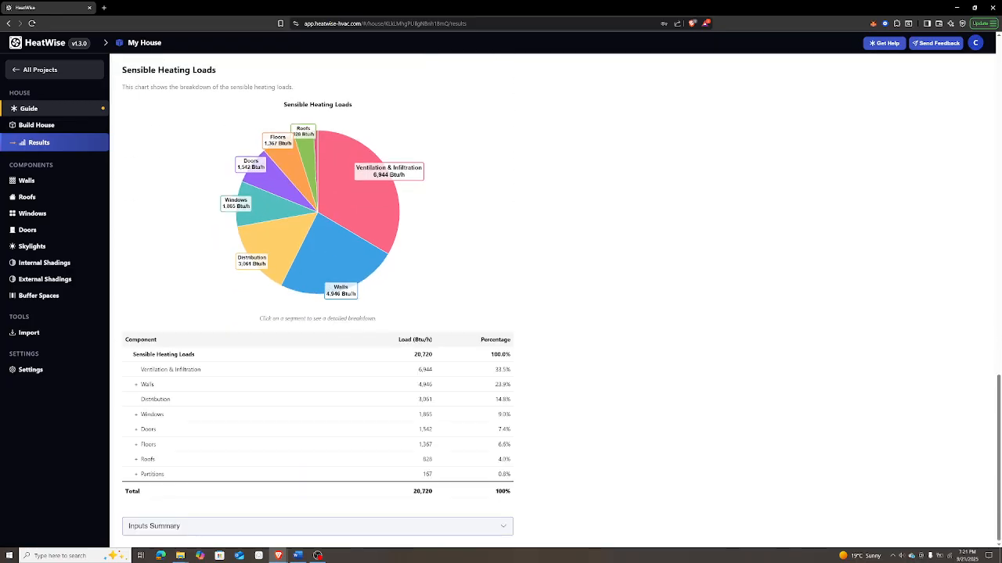
left_click(280, 533)
scroll(543, 374, "down", 5)
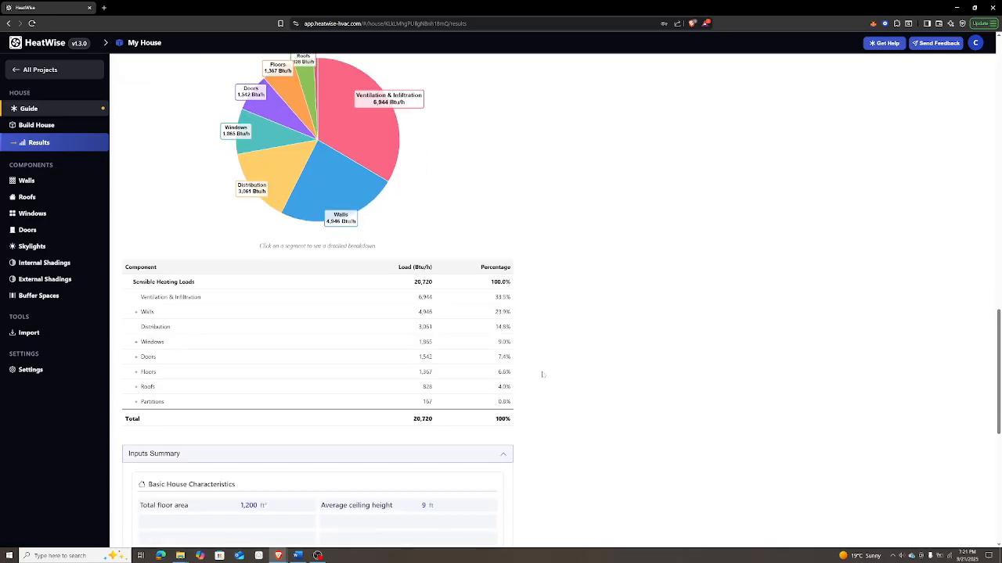
scroll(543, 374, "down", 2)
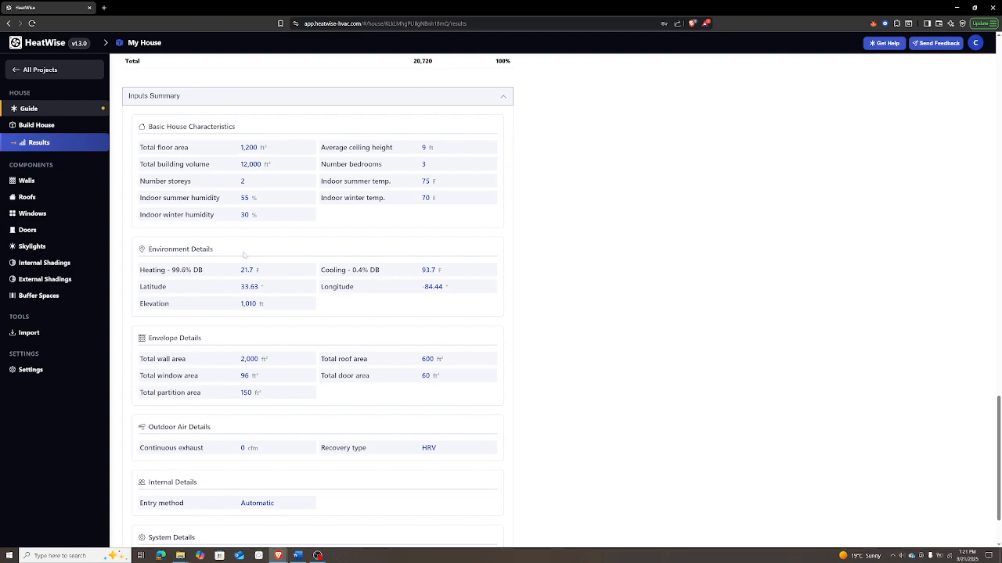
scroll(467, 304, "down", 2)
scroll(213, 280, "down", 1)
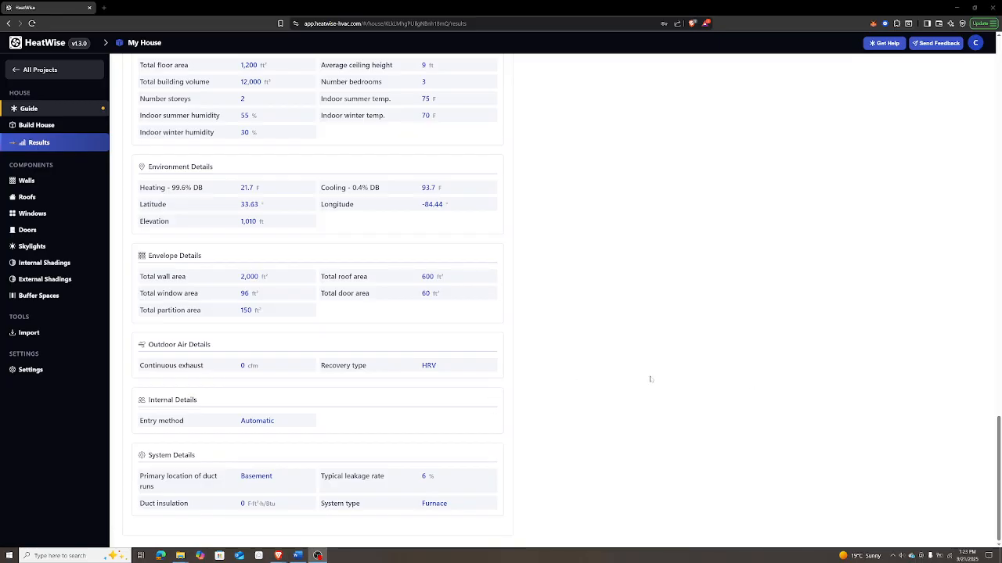
- Download the load results as My_House.pdf to the Residential Outputs folder, replacing the existing file, and look over the report before closing it
scroll(496, 385, "up", 2)
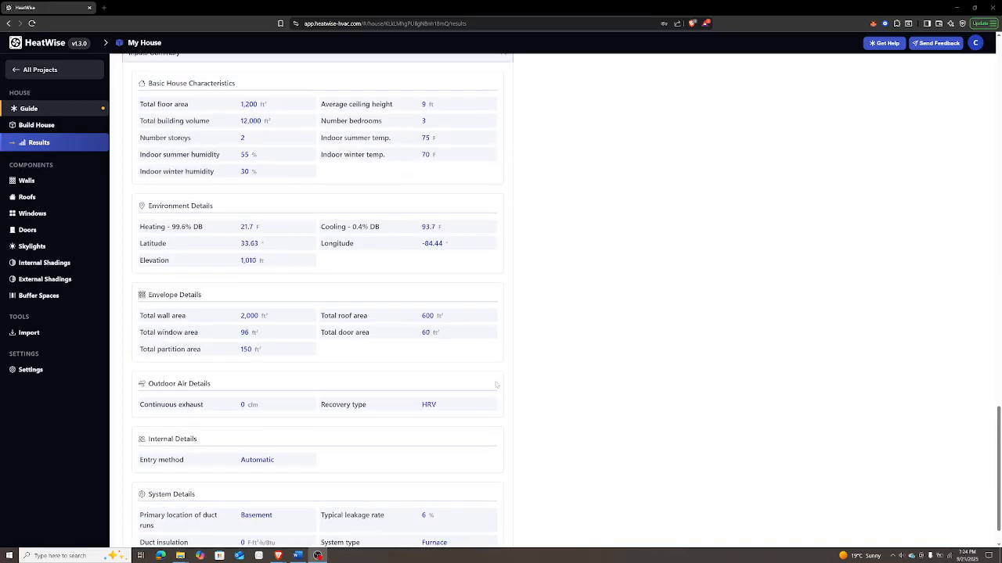
scroll(496, 385, "up", 10)
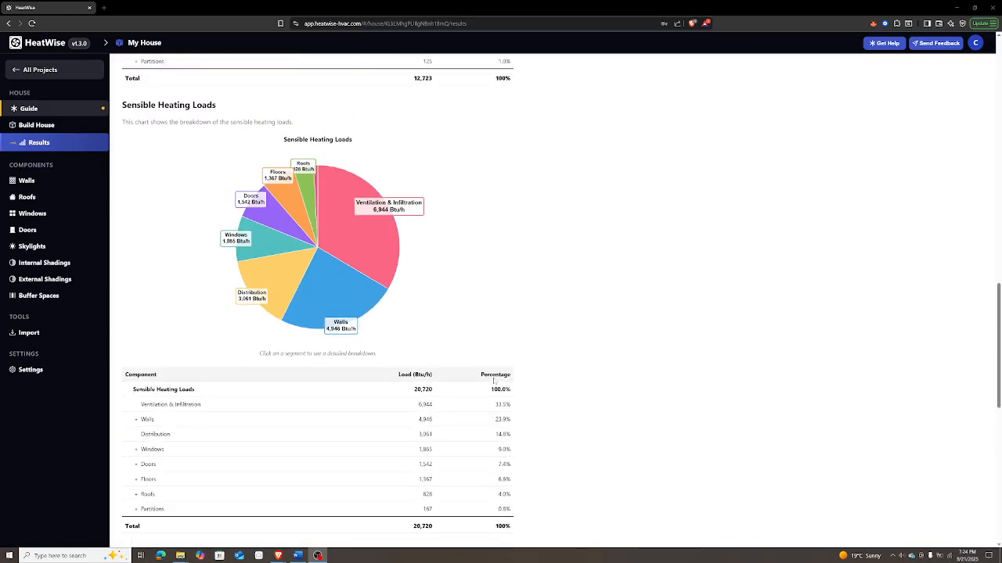
scroll(493, 381, "up", 10)
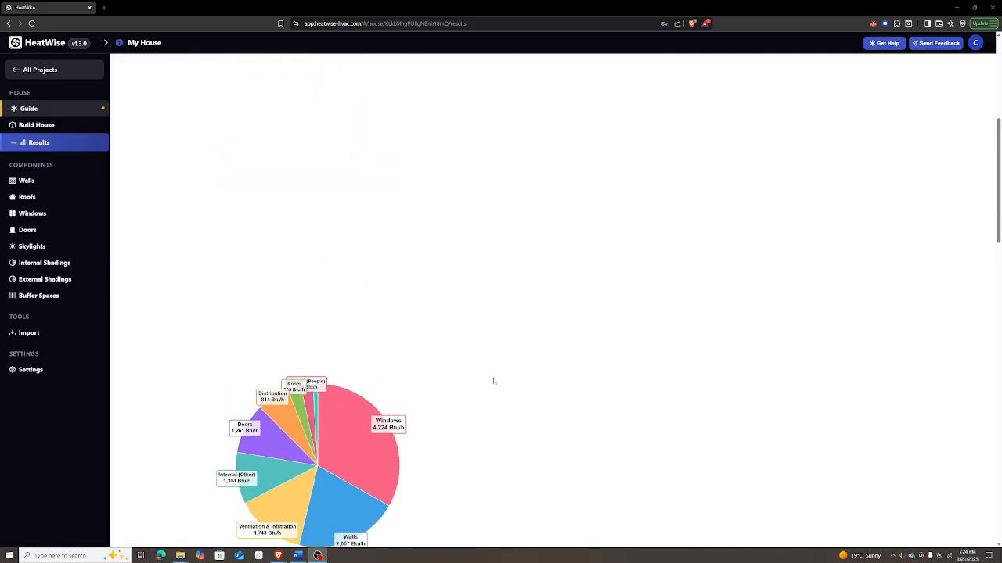
scroll(494, 382, "up", 8)
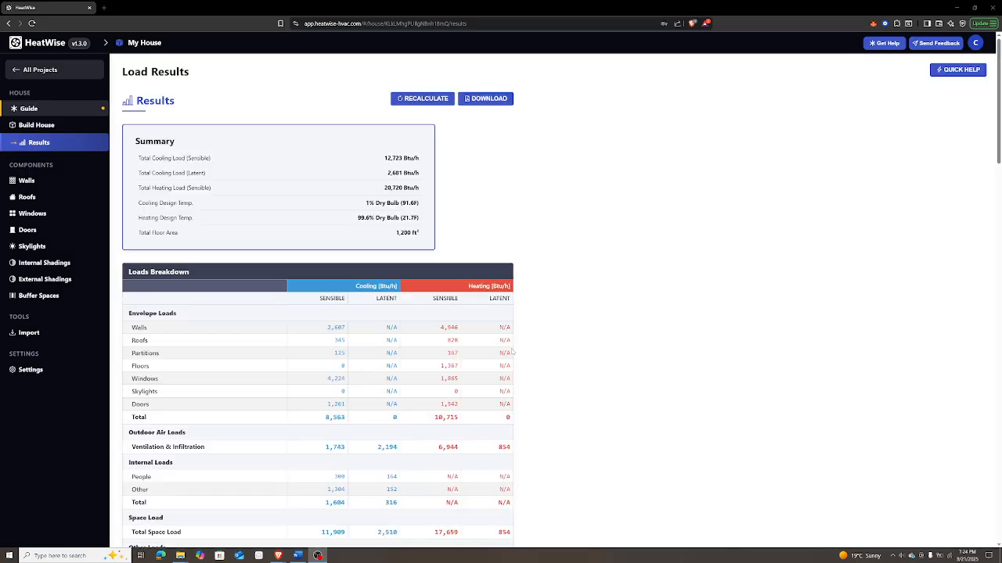
left_click(482, 102)
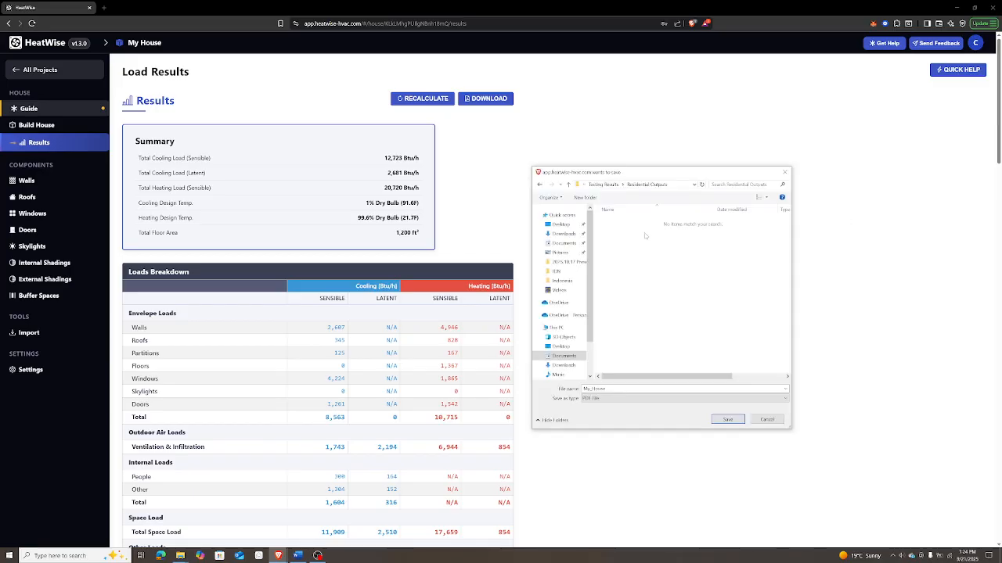
left_click(728, 419)
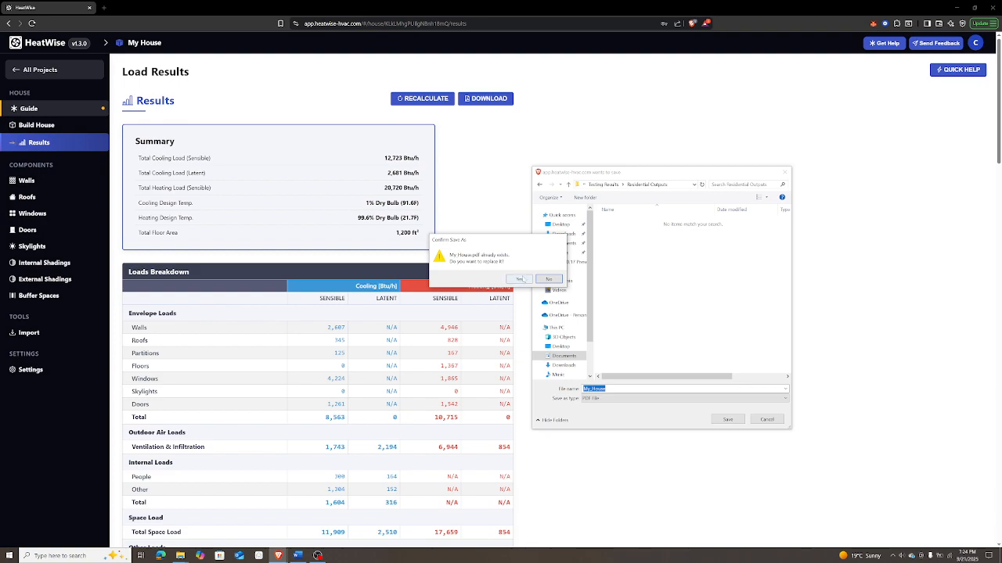
left_click(521, 279)
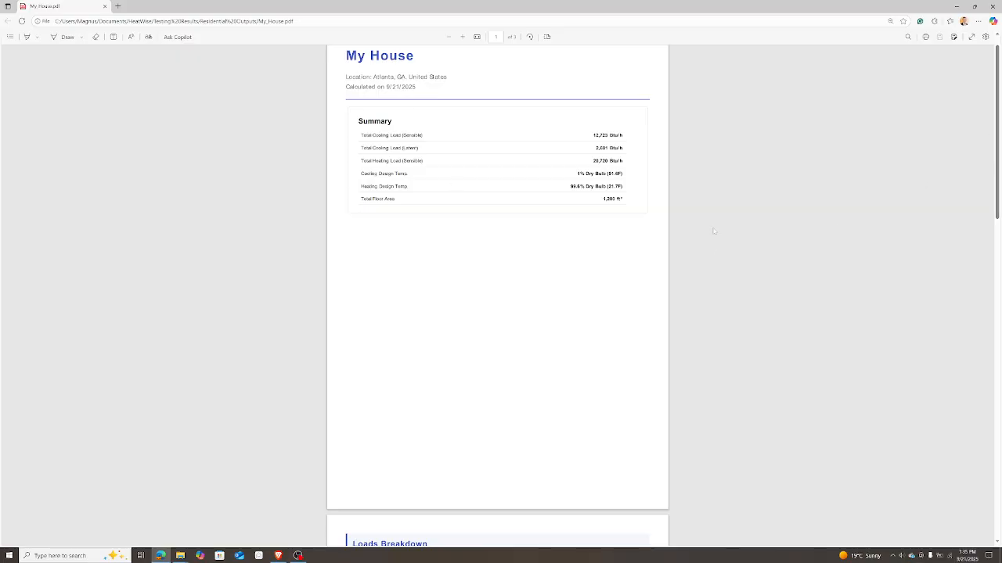
left_click_drag(985, 143, 988, 90)
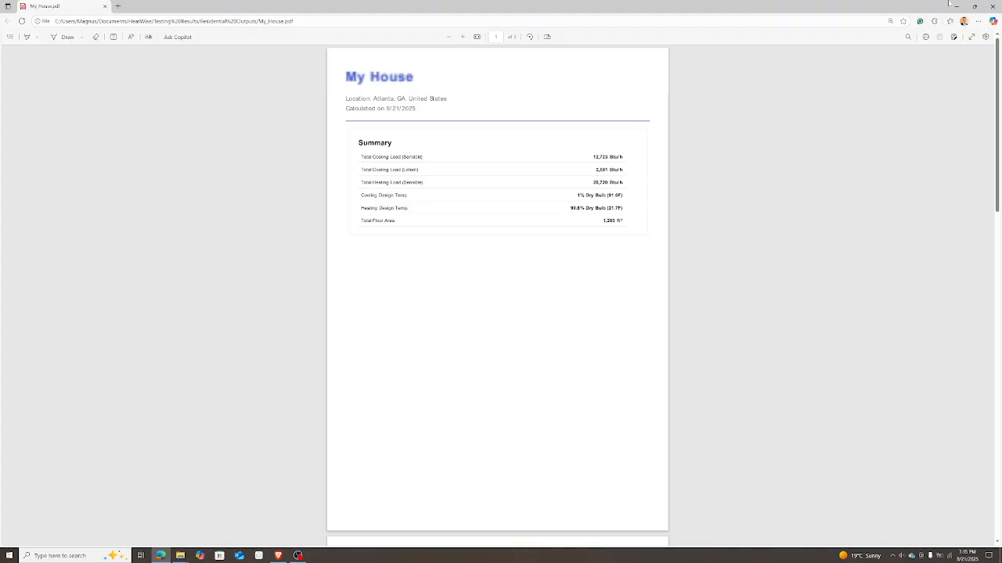
left_click(992, 6)
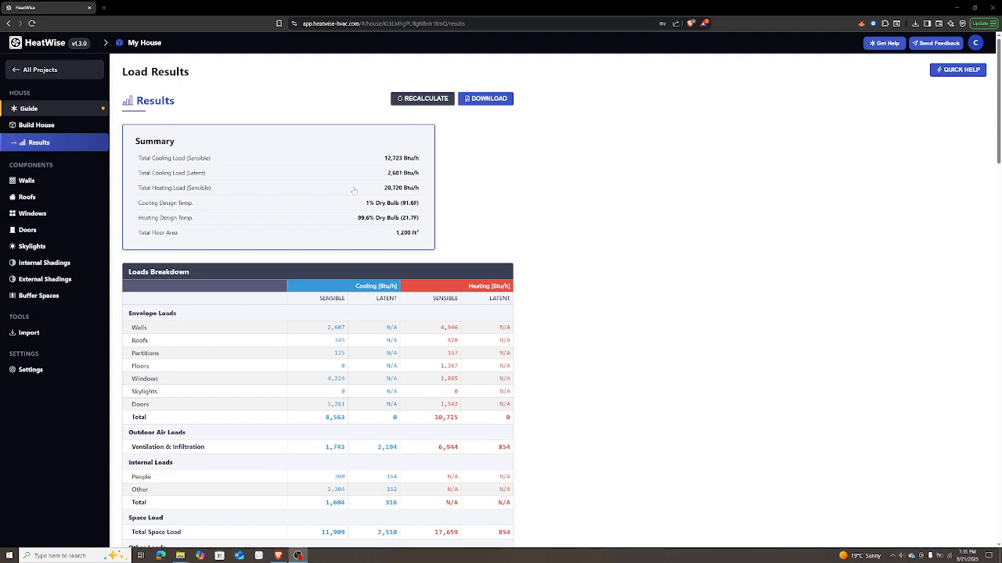
- Check the heating and cooling design temperature options for a recalculation, and close the dialog without recalculating
left_click(427, 99)
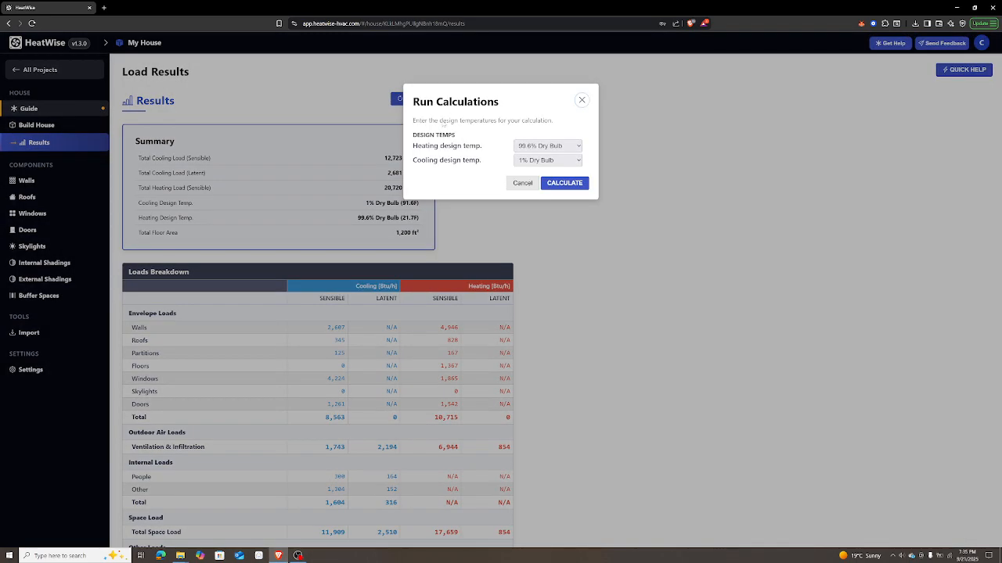
left_click(535, 147)
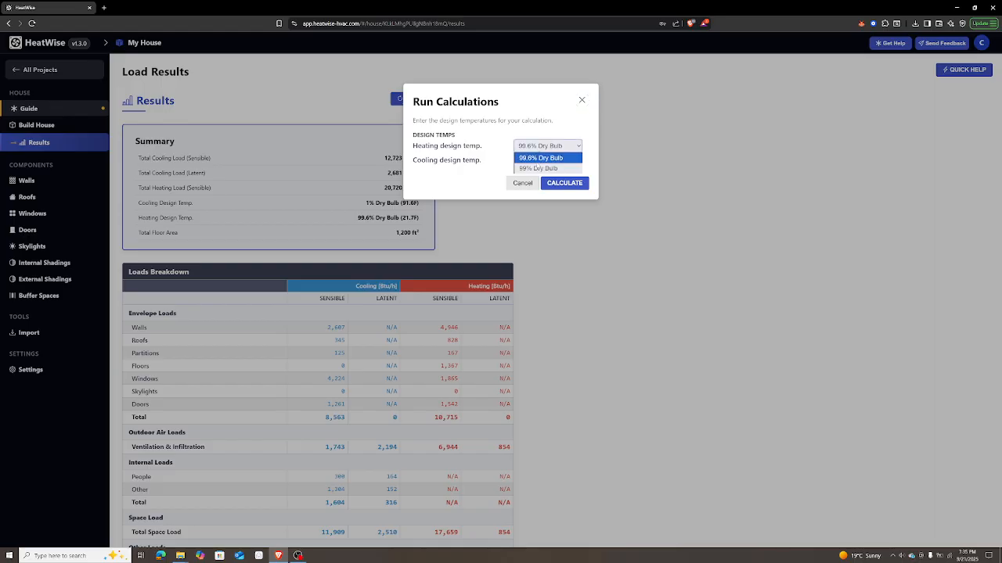
left_click(540, 157)
left_click(546, 161)
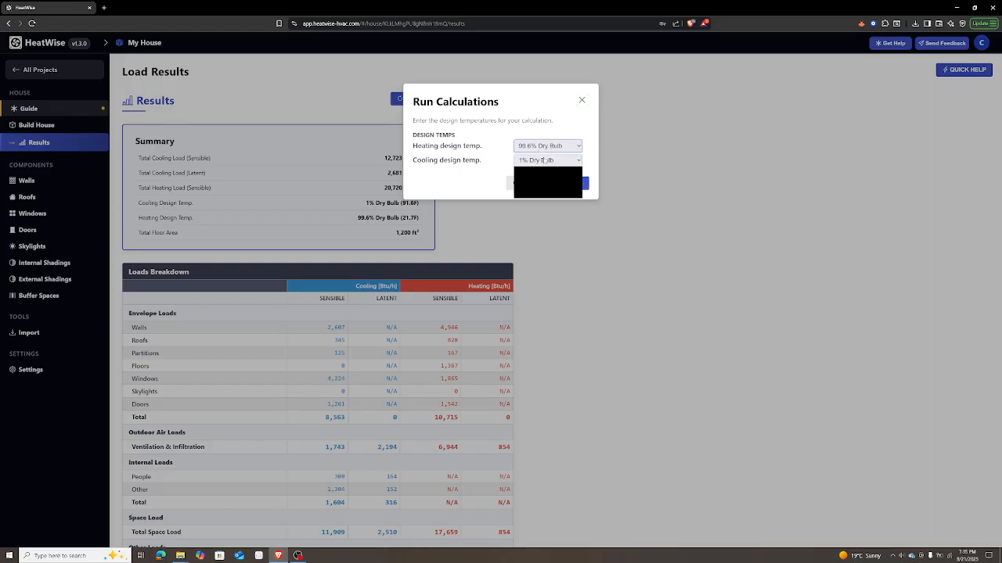
left_click(541, 160)
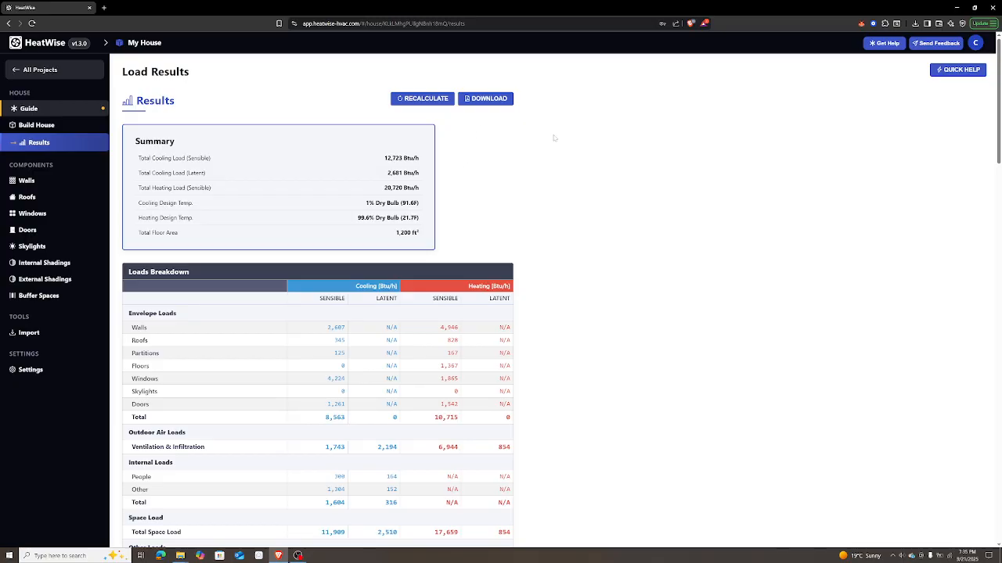